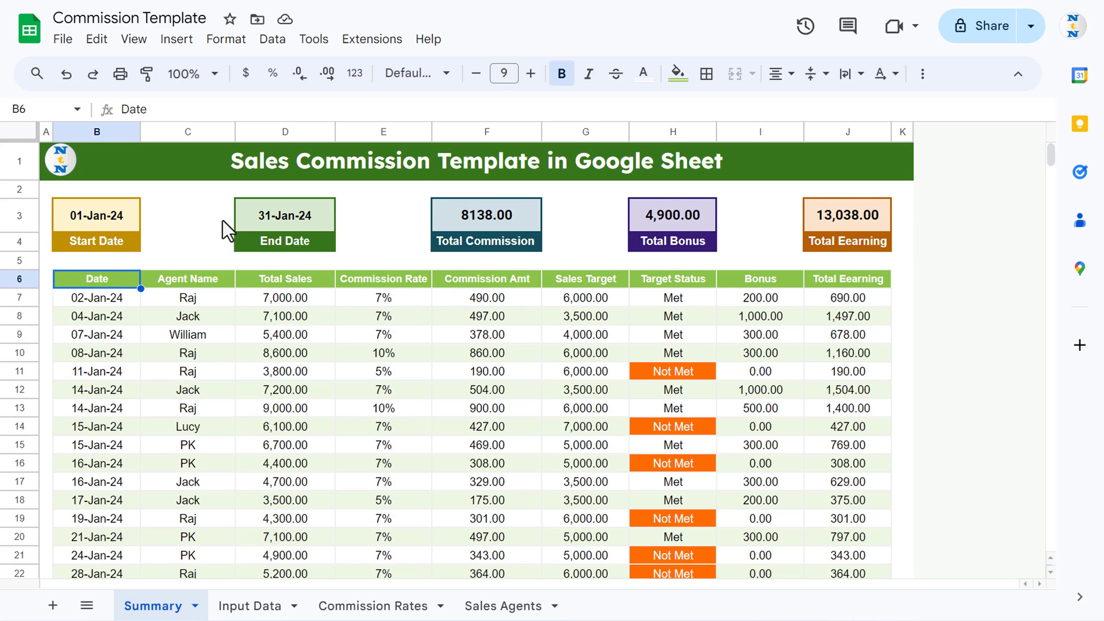
Set the Summary sheet's End Date in cell D3 to 15-Jan-24
{"action": "left_click", "coordinate": [114, 218]}
{"action": "double_click", "coordinate": [275, 209]}
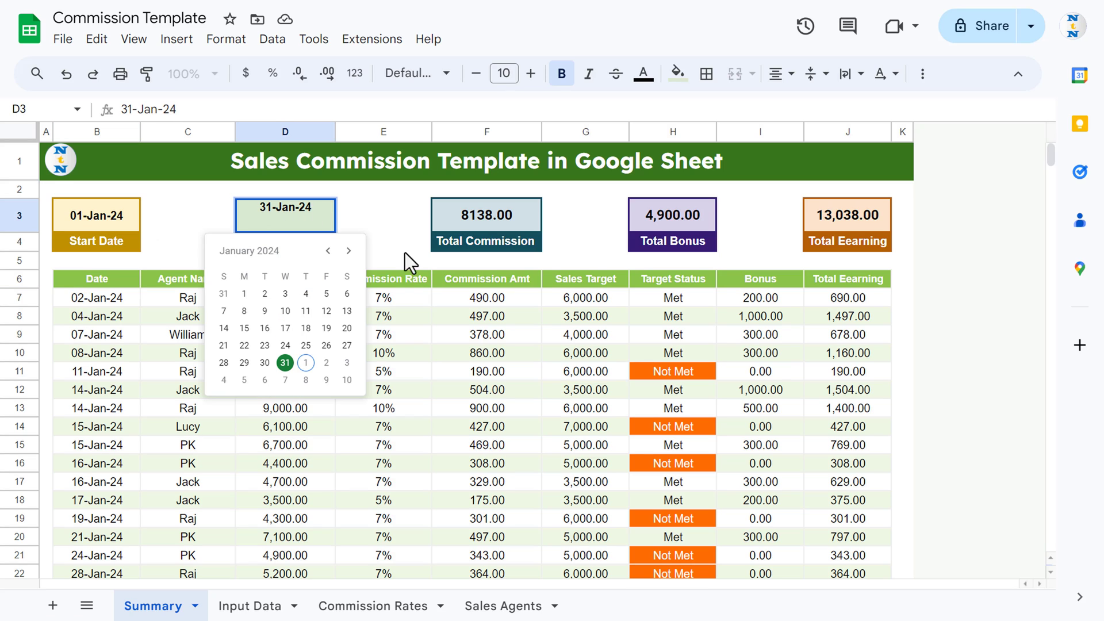
{"action": "left_click", "coordinate": [244, 328]}
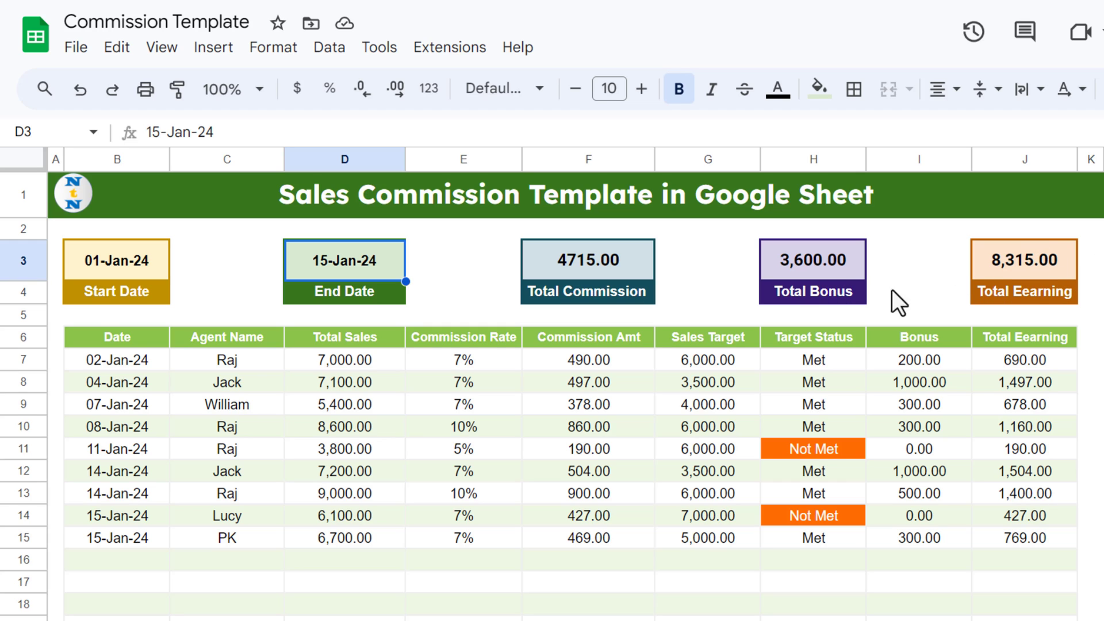
Examine the commission table's column headings on the Summary sheet, from Date through Total Eearning
{"action": "left_click", "coordinate": [120, 343]}
{"action": "left_click", "coordinate": [241, 339]}
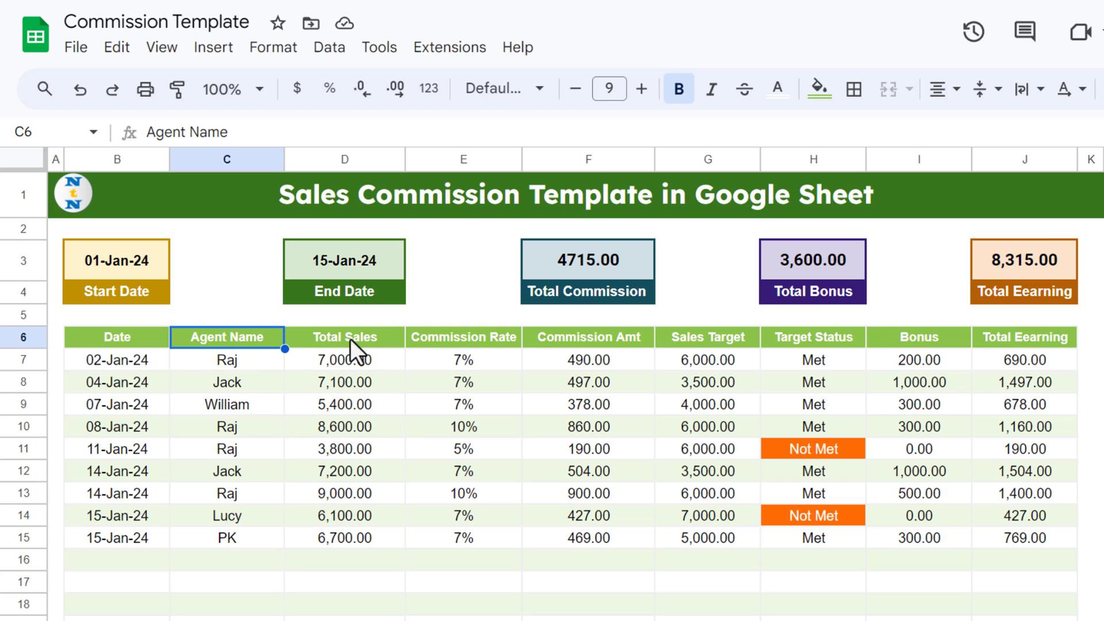
{"action": "left_click", "coordinate": [351, 340]}
{"action": "left_click", "coordinate": [500, 337]}
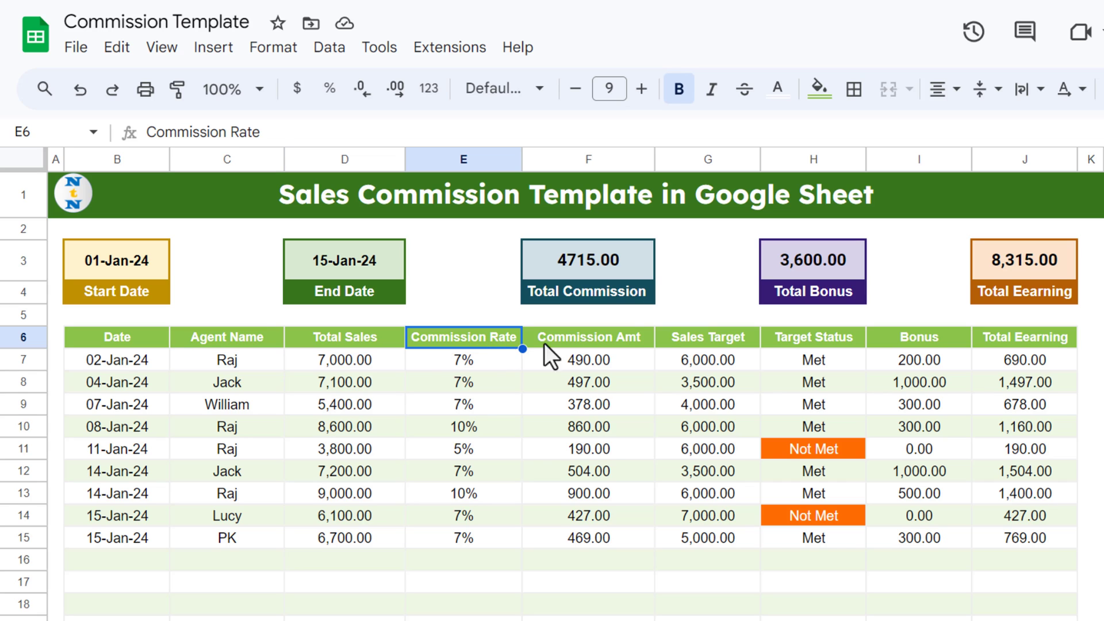
{"action": "left_click", "coordinate": [641, 341]}
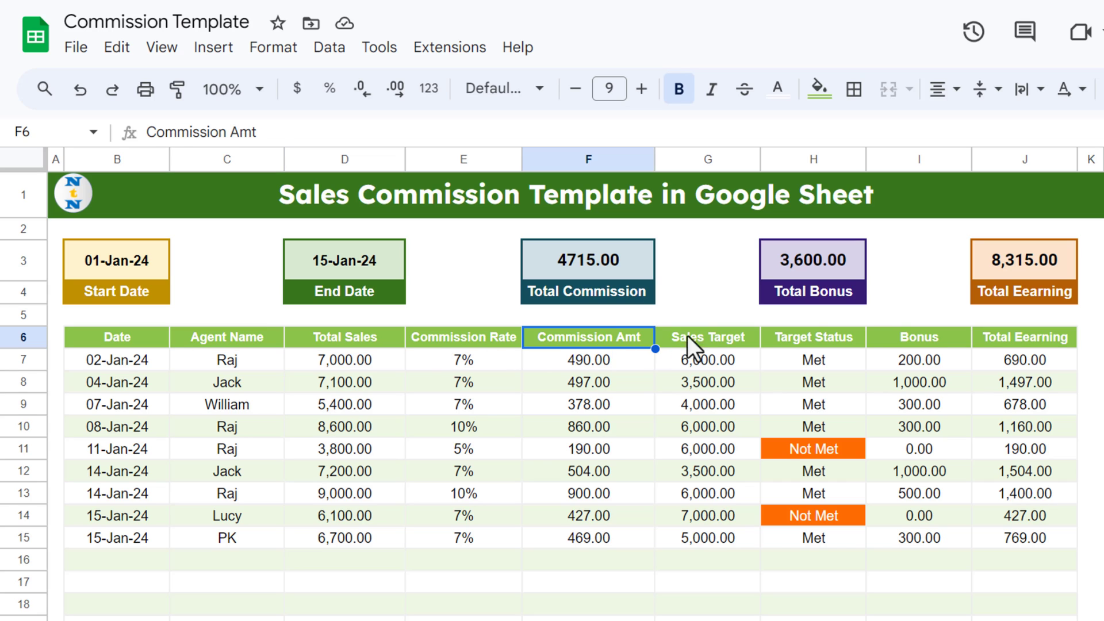
{"action": "left_click", "coordinate": [727, 340]}
{"action": "left_click", "coordinate": [831, 341]}
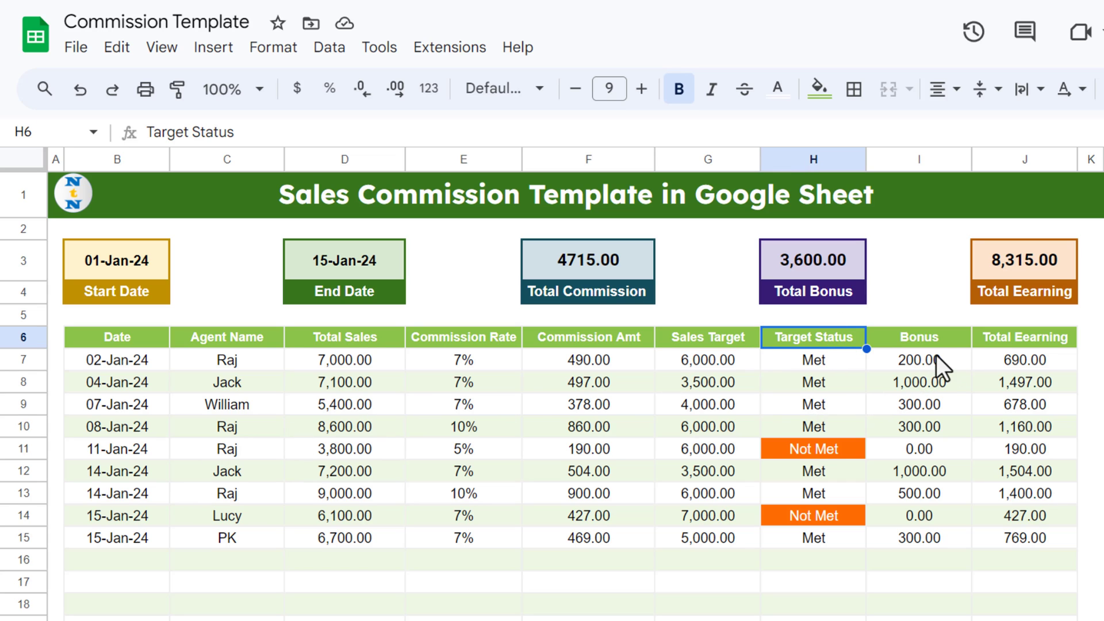
{"action": "left_click", "coordinate": [931, 339]}
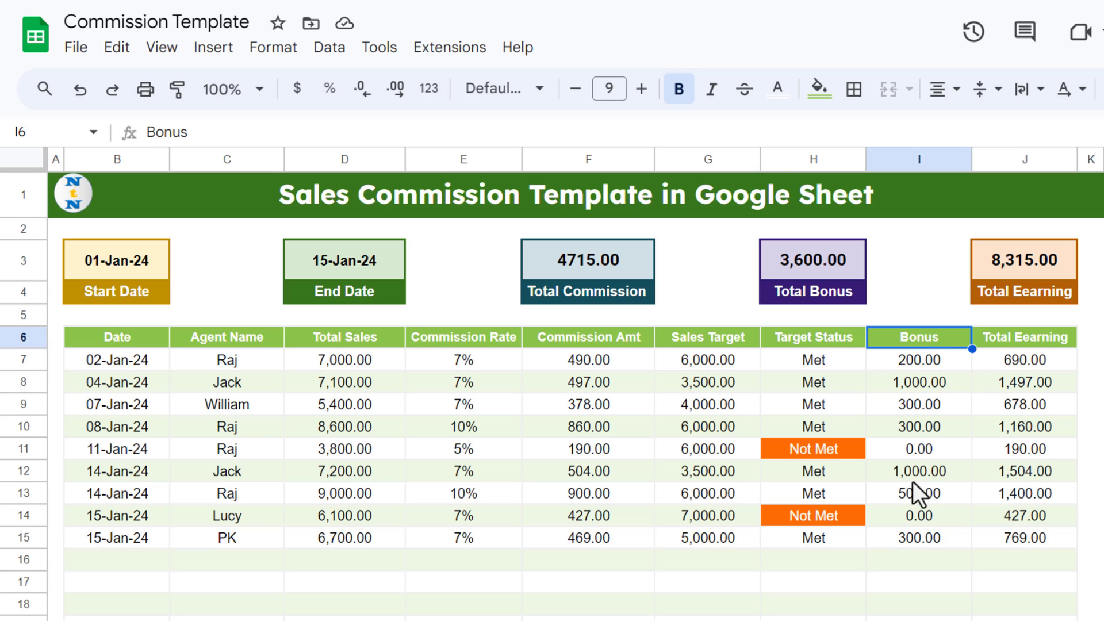
{"action": "left_click", "coordinate": [1026, 339]}
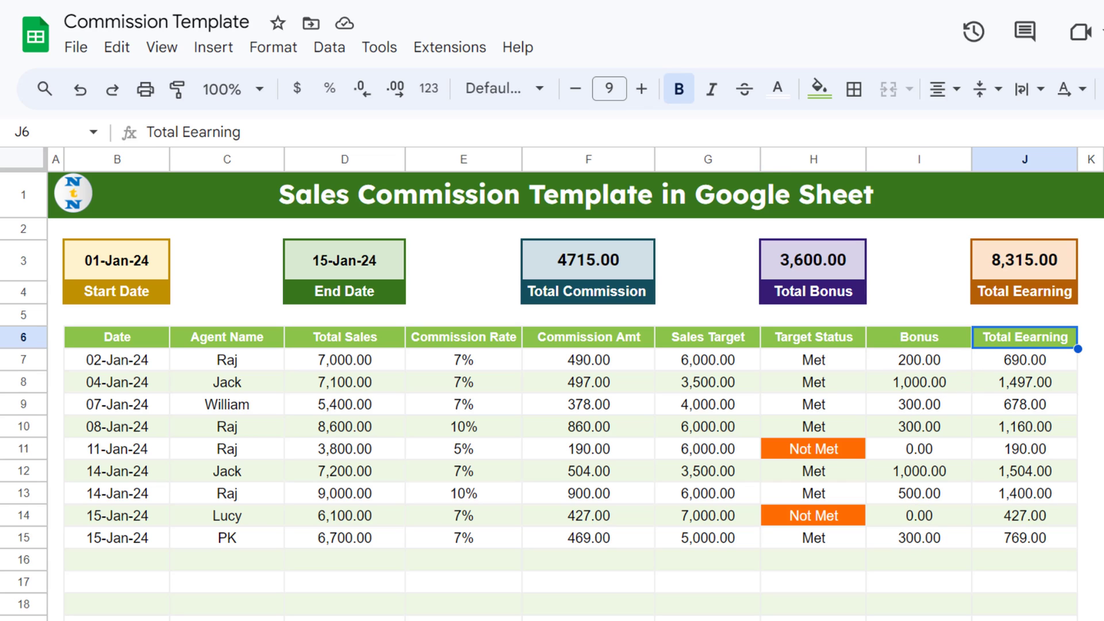
{"action": "left_click", "coordinate": [151, 340]}
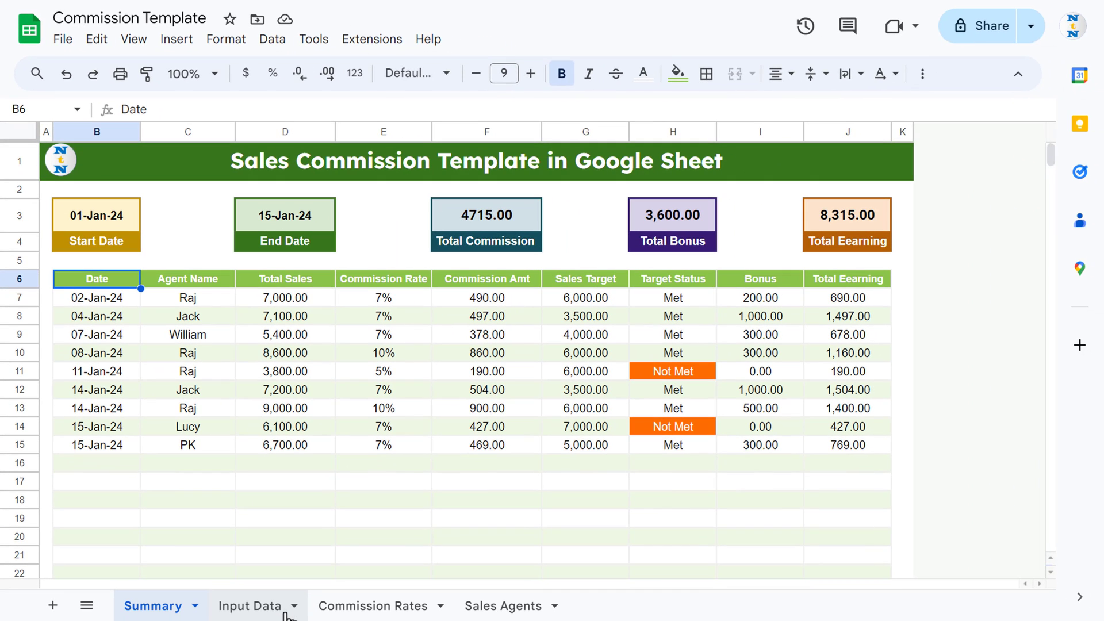
Look at the sales entries on the Input Data sheet and return to the Summary table
{"action": "left_click", "coordinate": [285, 614]}
{"action": "left_click", "coordinate": [81, 284]}
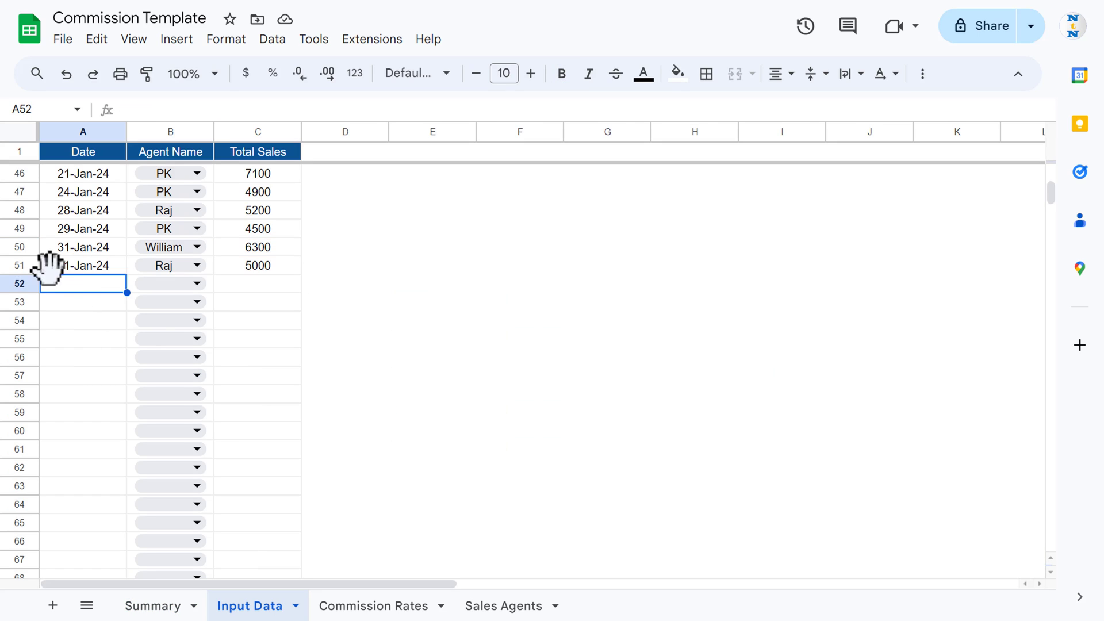
{"action": "left_click", "coordinate": [154, 606]}
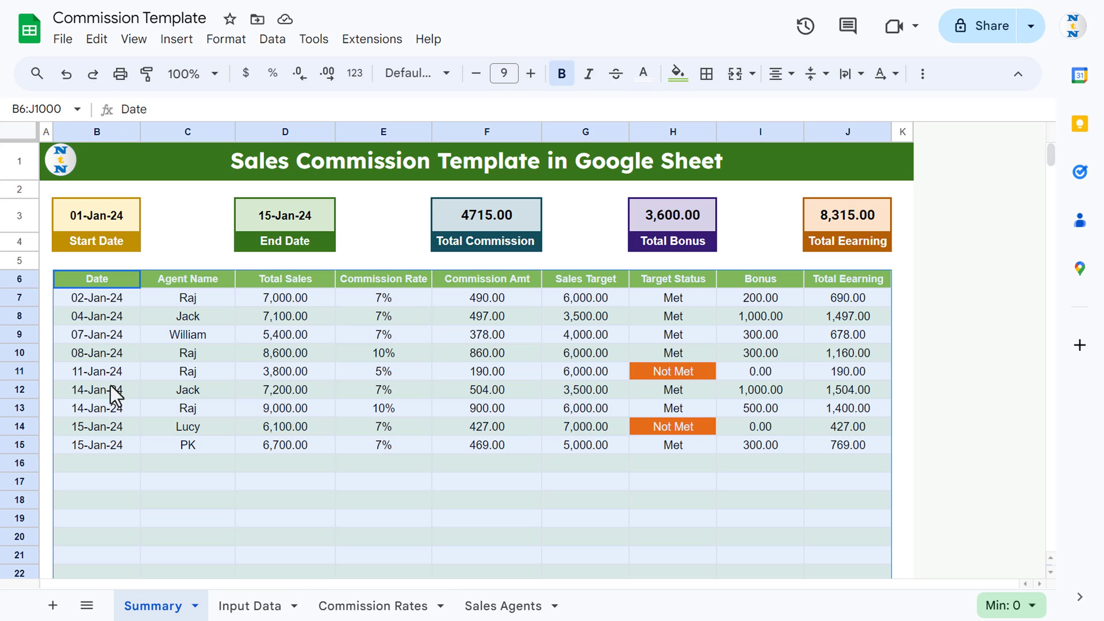
{"action": "left_click", "coordinate": [107, 284]}
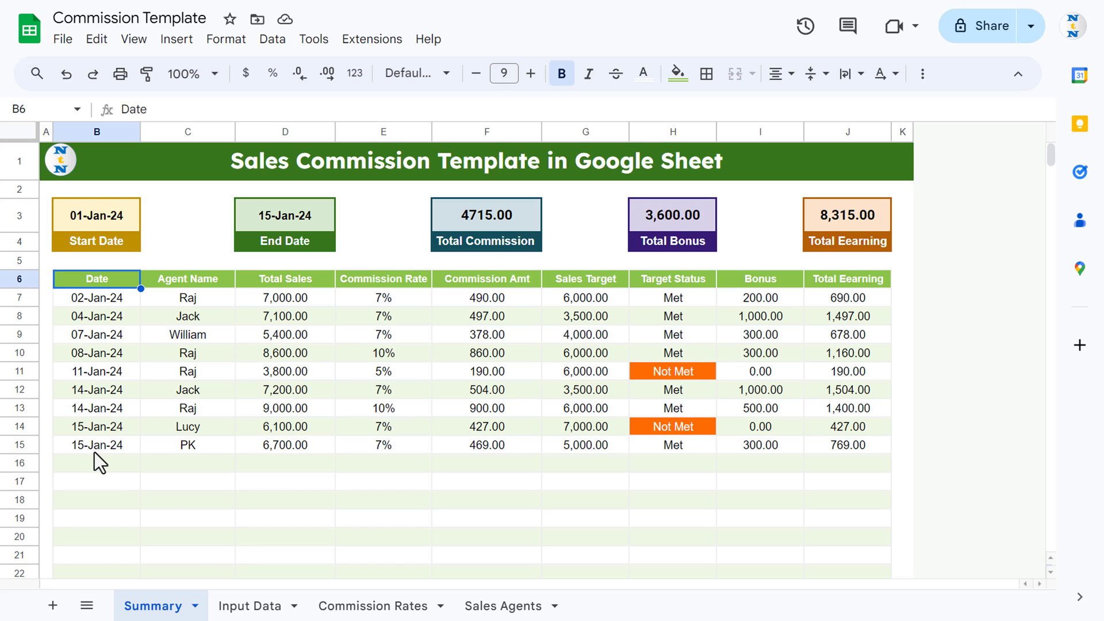
Add a sales record in row 52 of the Input Data sheet with date 01-Jan-24, the first listed agent and total sales 10000
{"action": "left_click", "coordinate": [251, 605]}
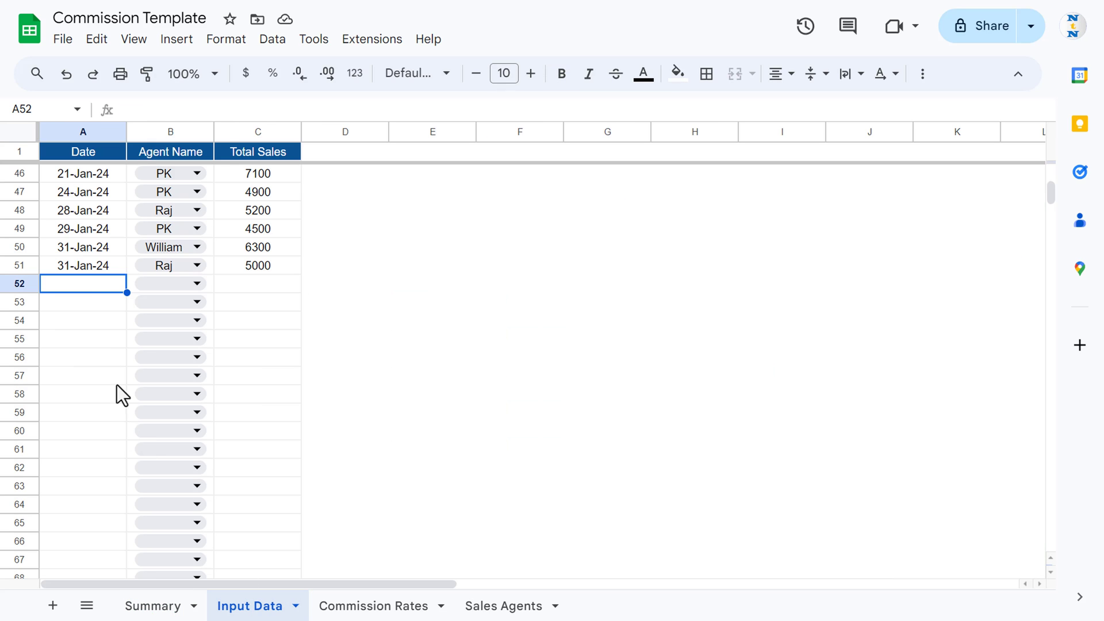
{"action": "double_click", "coordinate": [86, 286]}
{"action": "scroll", "coordinate": [75, 366], "scroll_direction": "up", "scroll_amount": 1}
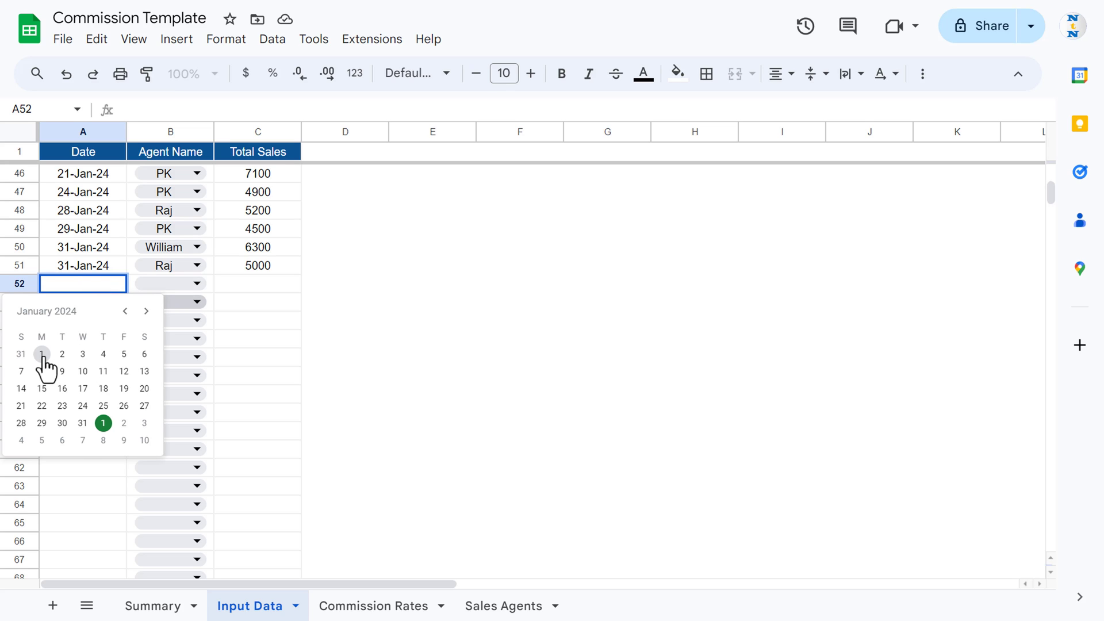
{"action": "left_click", "coordinate": [42, 356]}
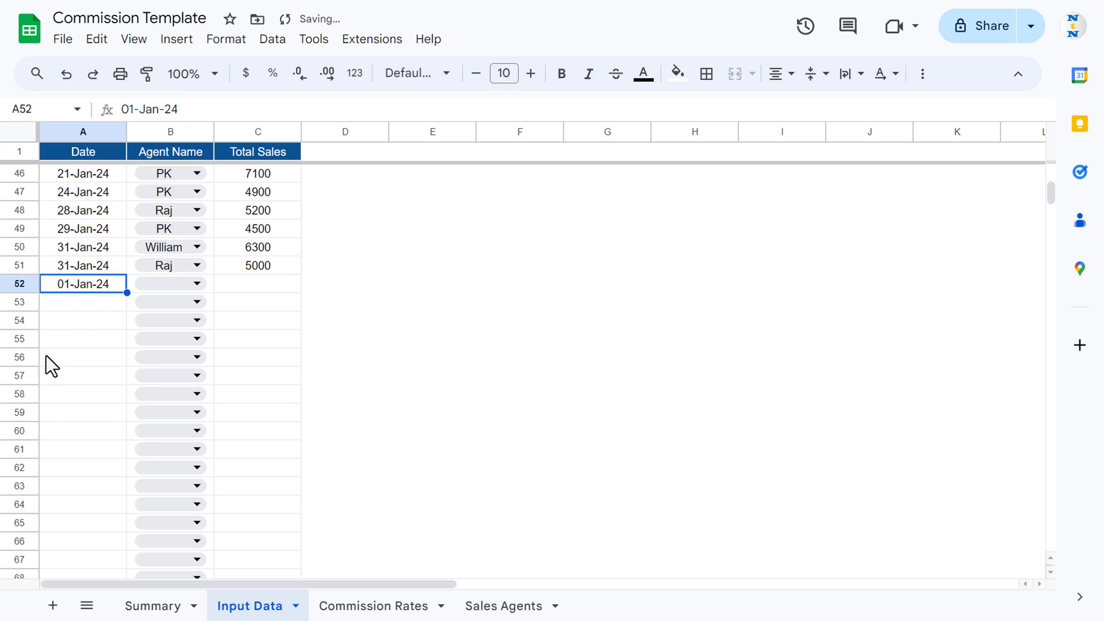
{"action": "left_click", "coordinate": [195, 283]}
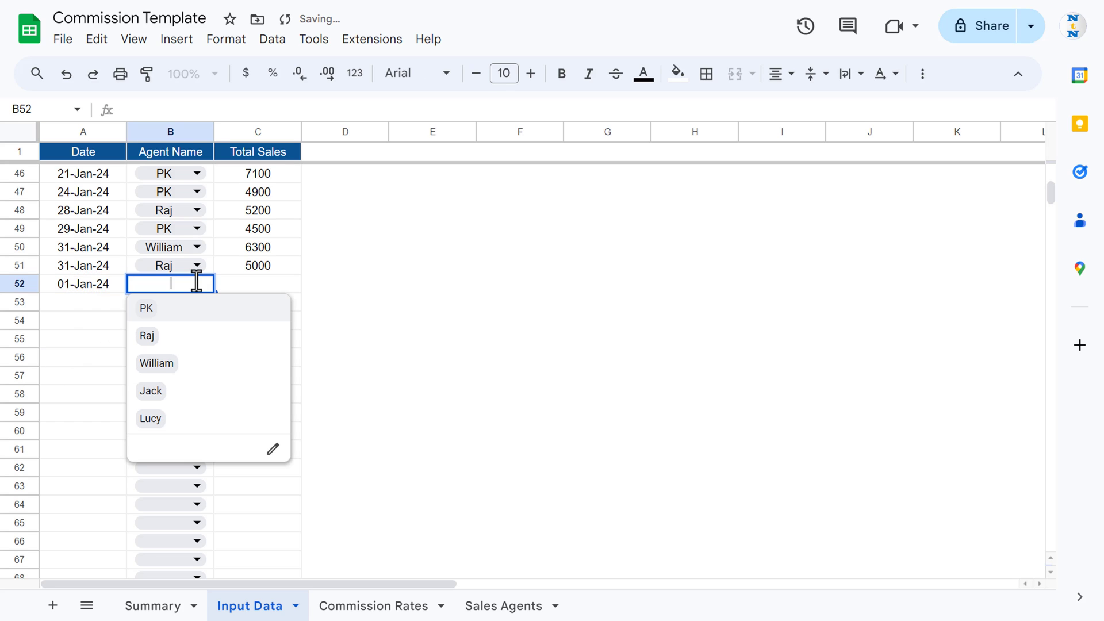
{"action": "left_click", "coordinate": [147, 309]}
{"action": "left_click", "coordinate": [250, 285]}
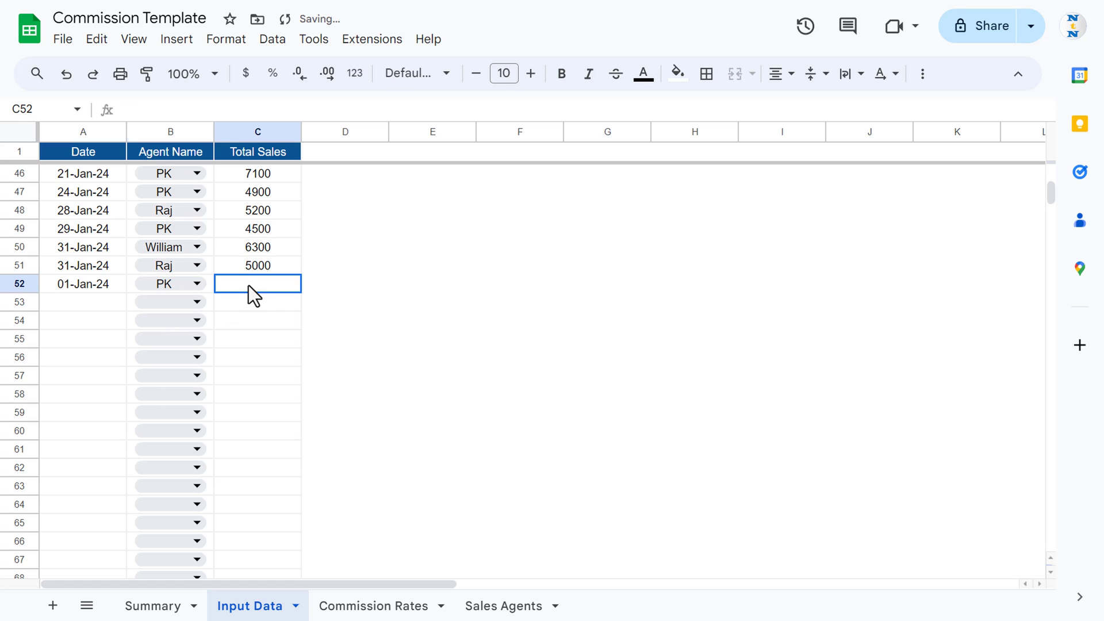
{"action": "type", "text": "10000"}
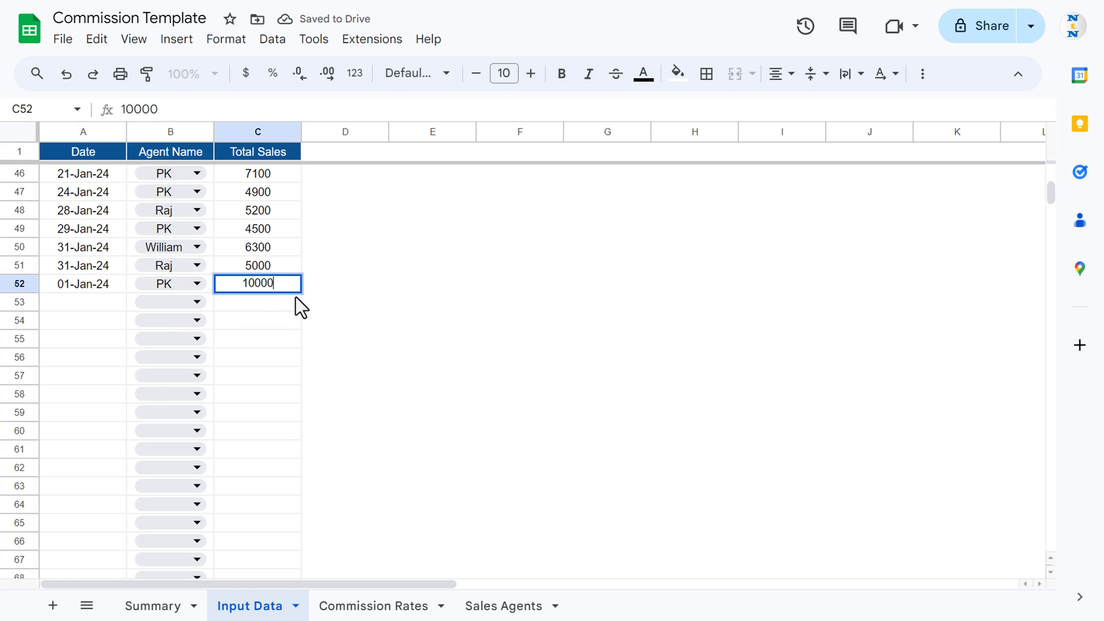
{"action": "key", "text": "Return"}
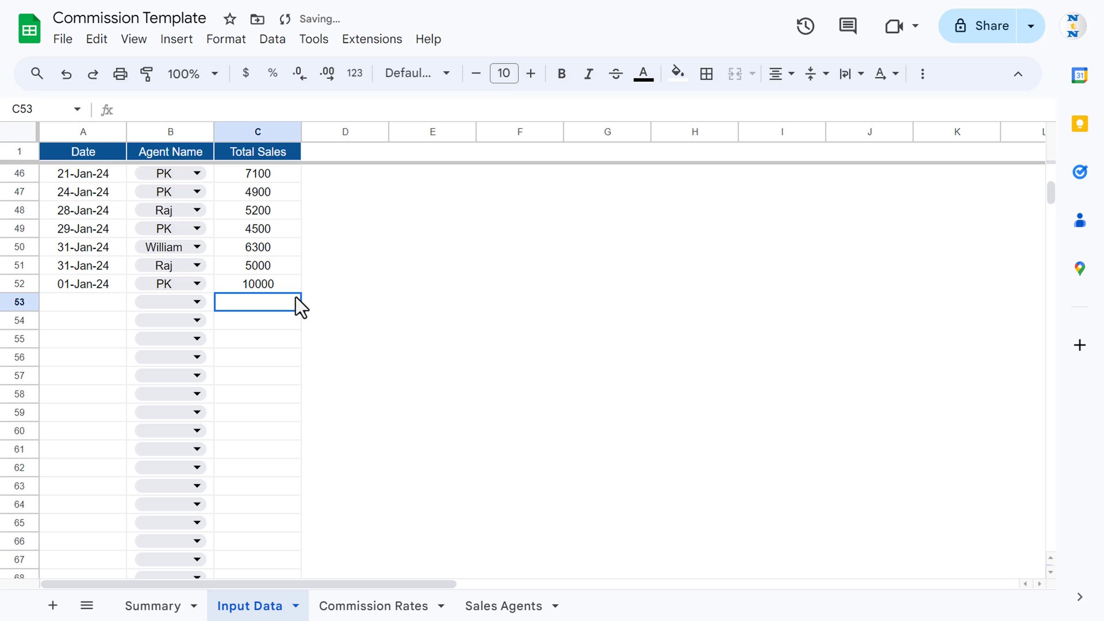
Check the new sales record in the commission table on the Summary sheet
{"action": "left_click", "coordinate": [163, 611]}
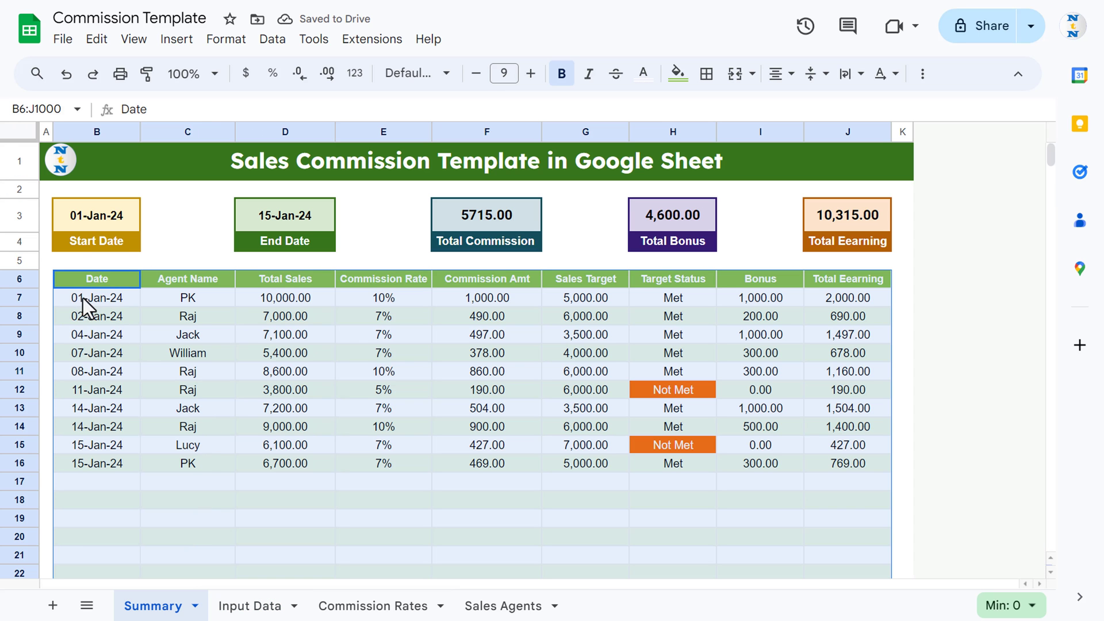
{"action": "left_click", "coordinate": [122, 280]}
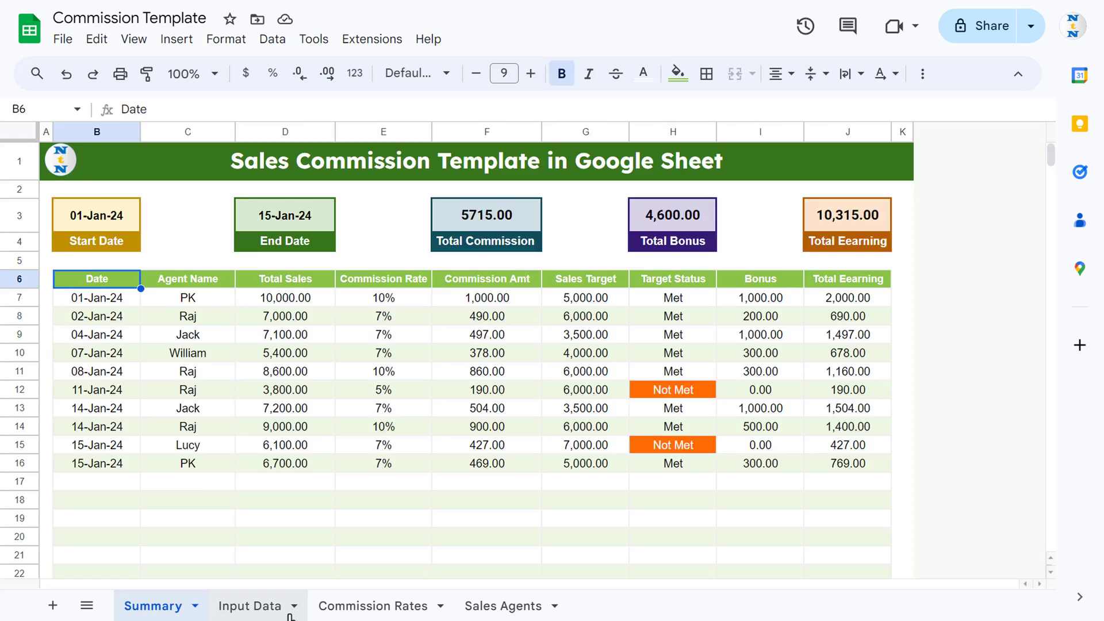
Examine the commission rate set for each total sales tier on the Commission Rates sheet, plus the Target Met heading
{"action": "left_click", "coordinate": [287, 613]}
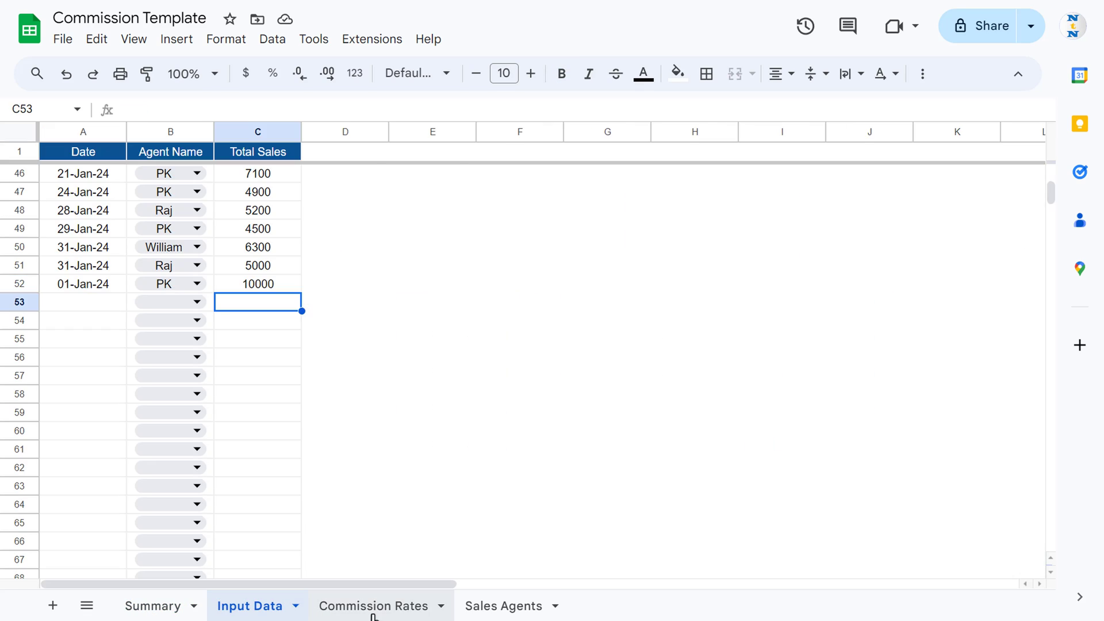
{"action": "left_click", "coordinate": [371, 613]}
{"action": "left_click", "coordinate": [158, 261]}
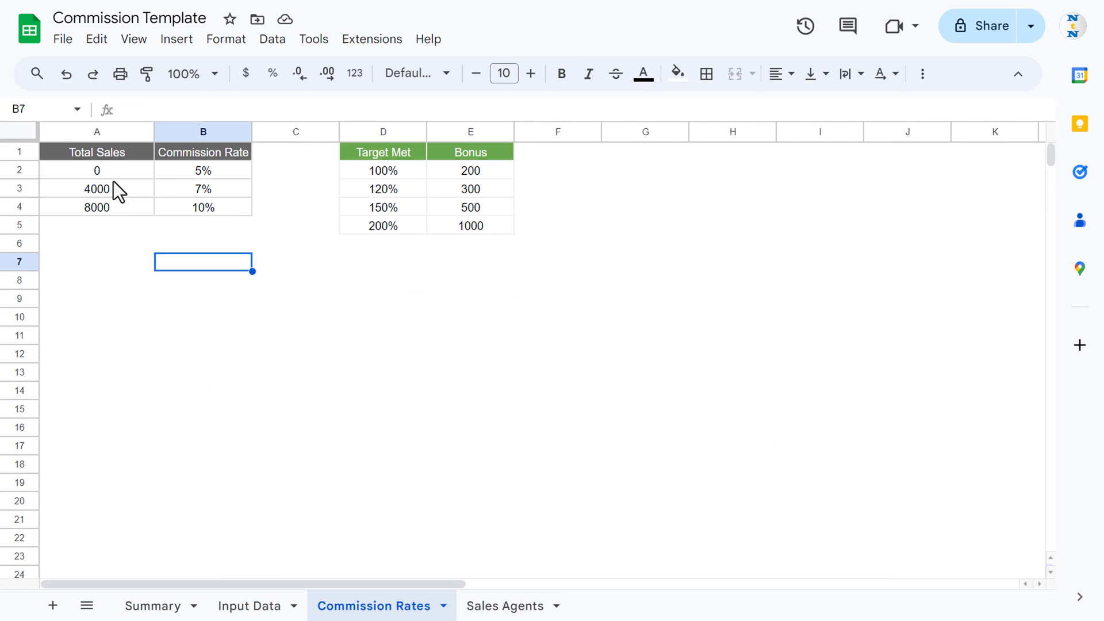
{"action": "left_click_drag", "start_coordinate": [116, 153], "coordinate": [108, 214]}
{"action": "left_click", "coordinate": [164, 232]}
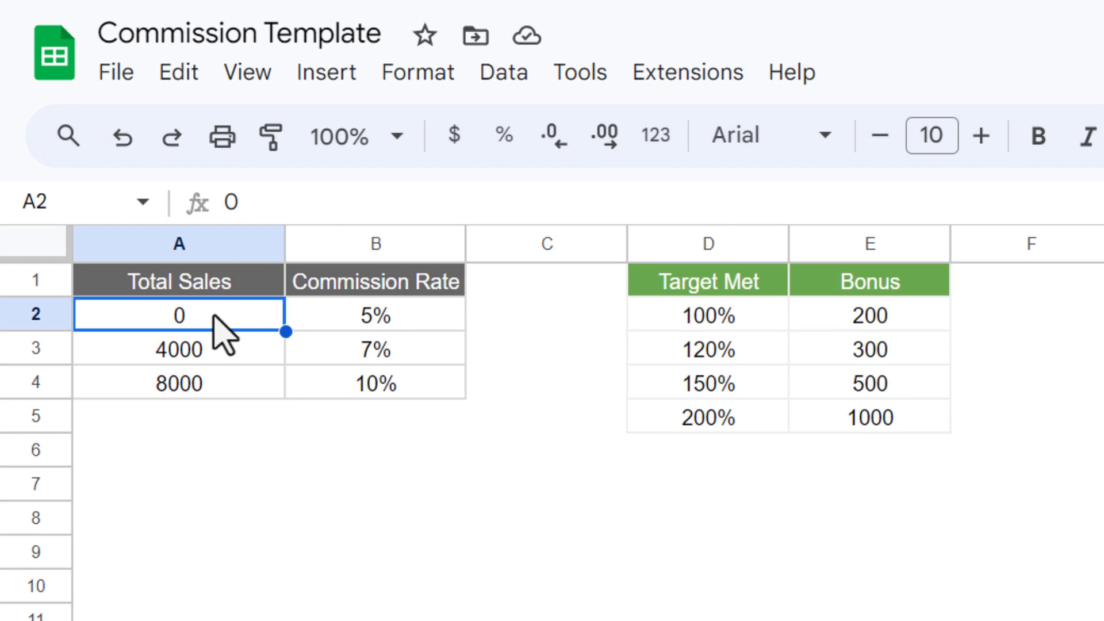
{"action": "left_click", "coordinate": [408, 322]}
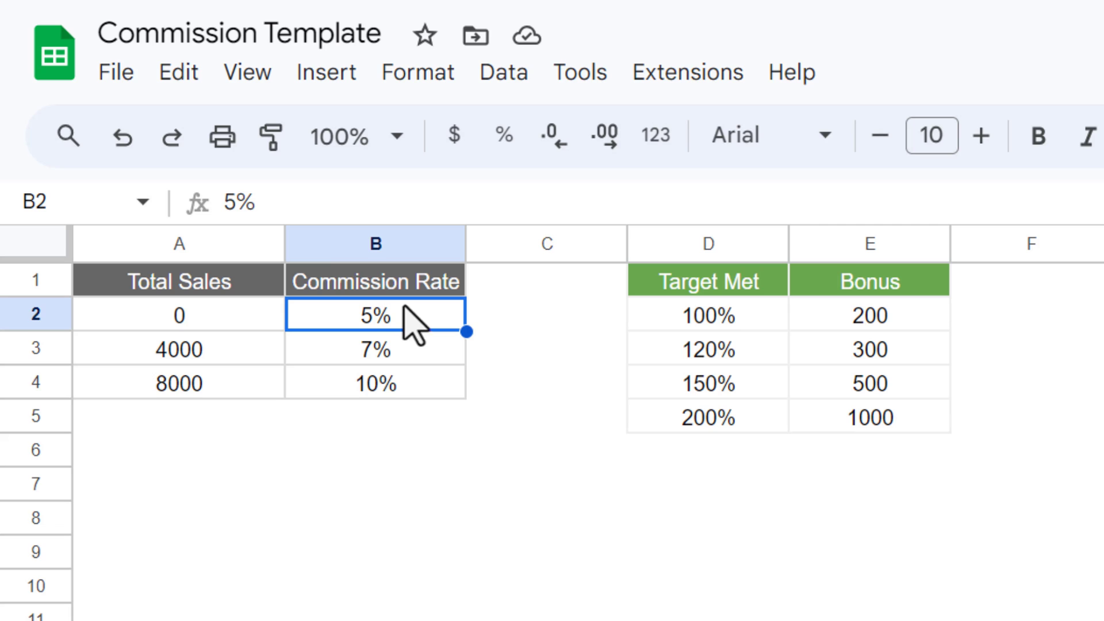
{"action": "left_click", "coordinate": [176, 347]}
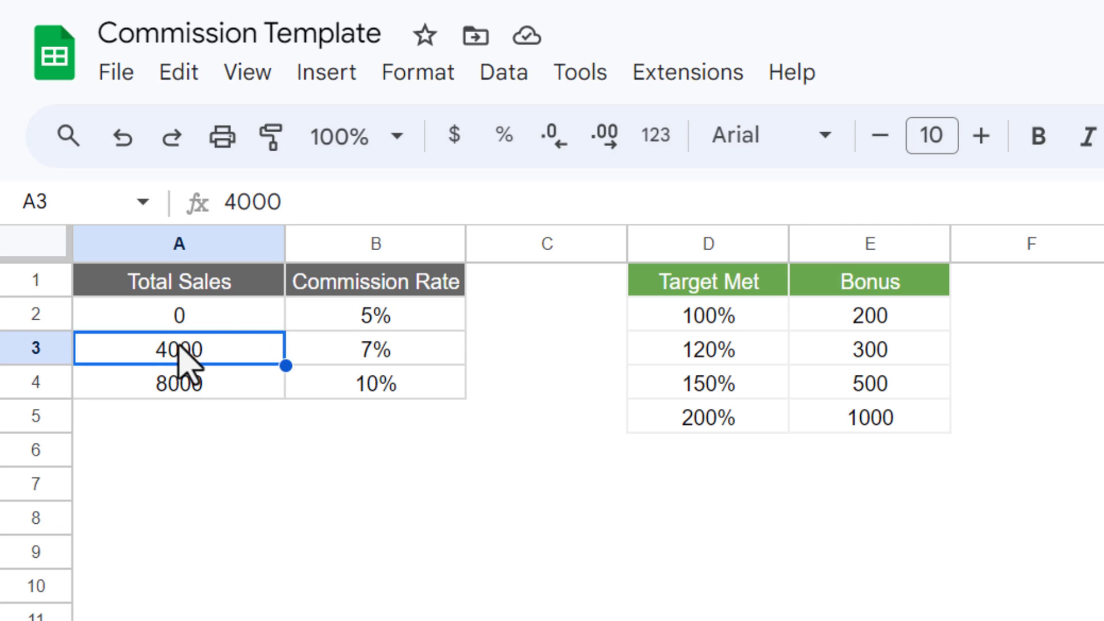
{"action": "left_click", "coordinate": [391, 352]}
{"action": "left_click", "coordinate": [190, 391]}
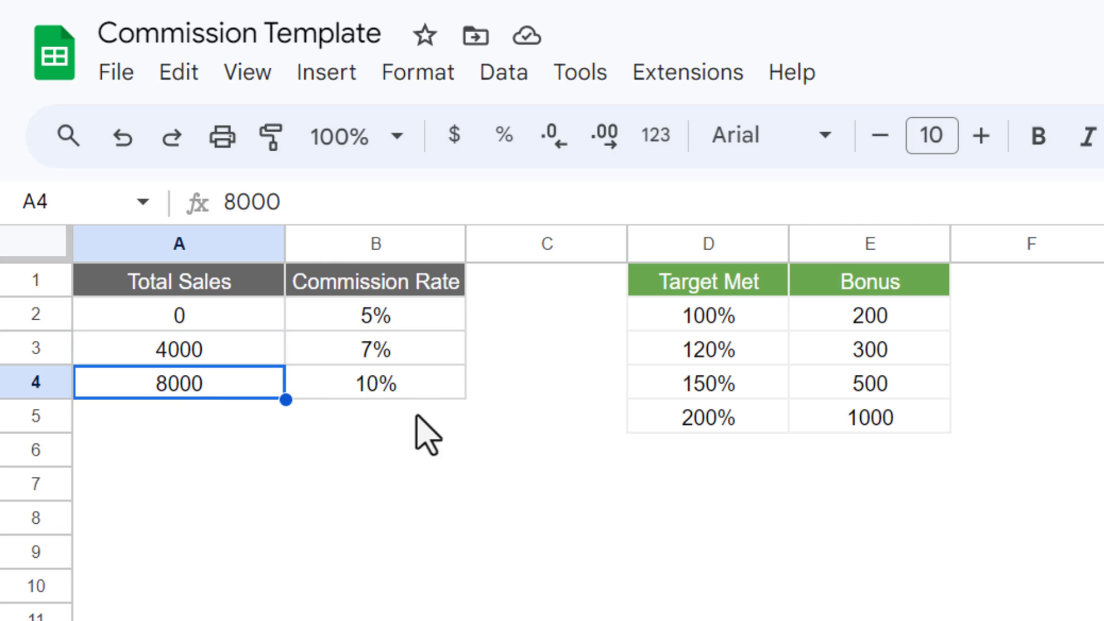
{"action": "left_click", "coordinate": [690, 284]}
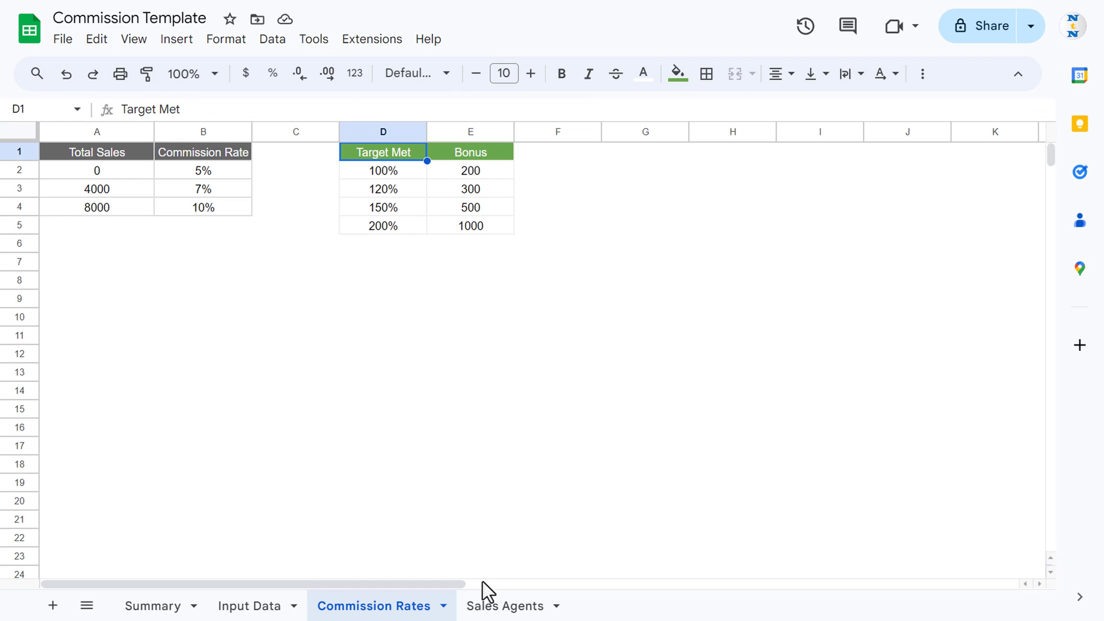
Review the agent name and daily sales target columns on the Sales Agents sheet
{"action": "left_click", "coordinate": [506, 606]}
{"action": "left_click", "coordinate": [92, 154]}
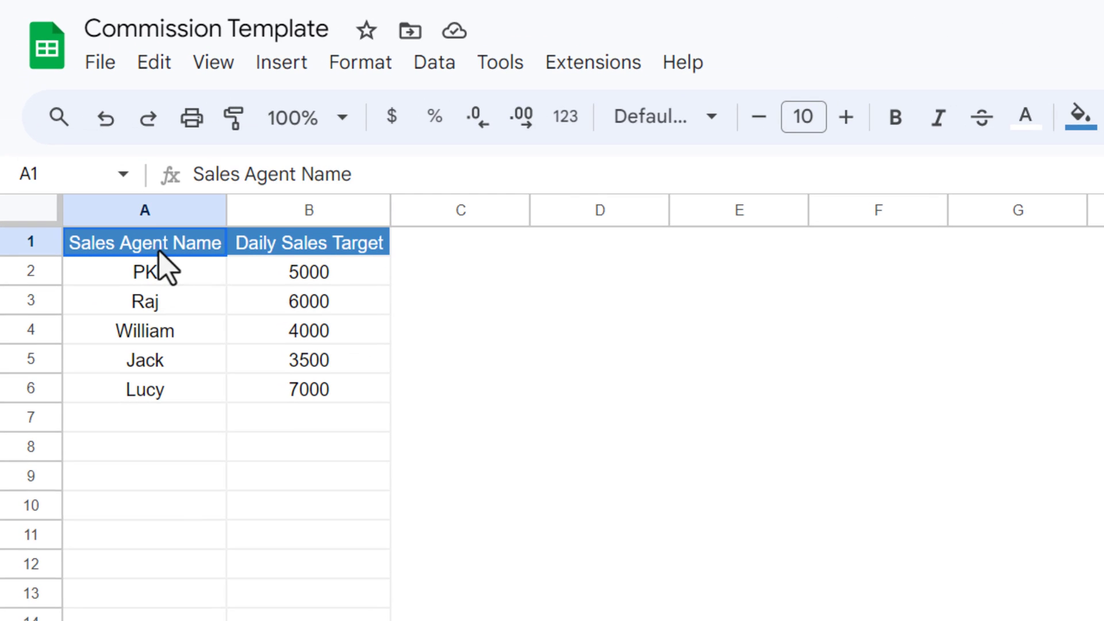
{"action": "left_click", "coordinate": [337, 249]}
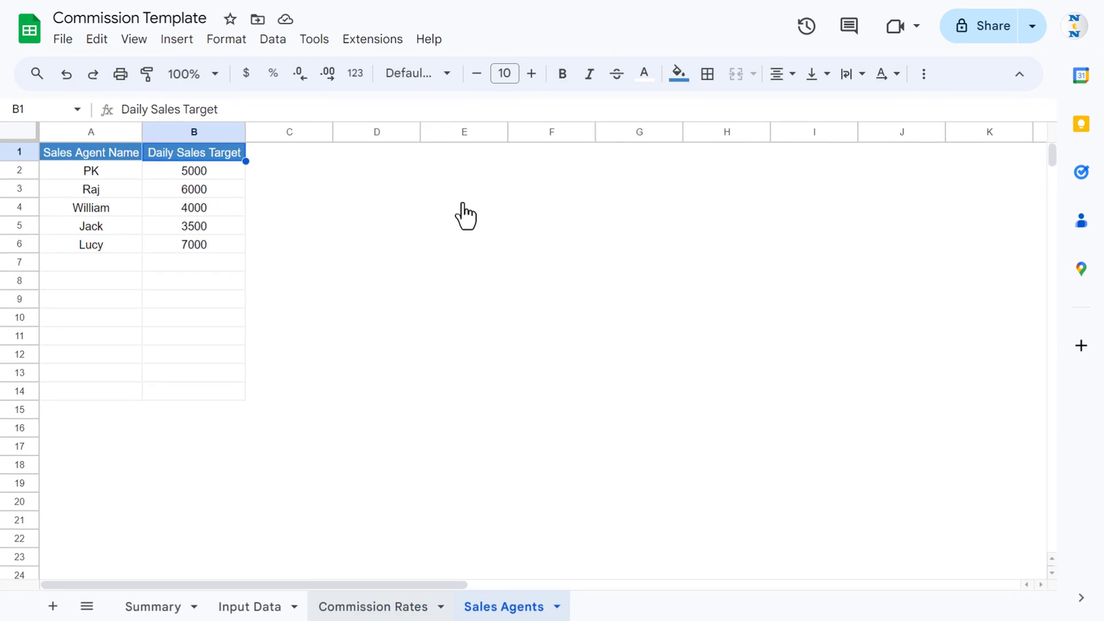
Return to the Commission Rates sheet and examine the bonus amount set for each Target Met percentage
{"action": "key", "text": "ctrl+Page_Up"}
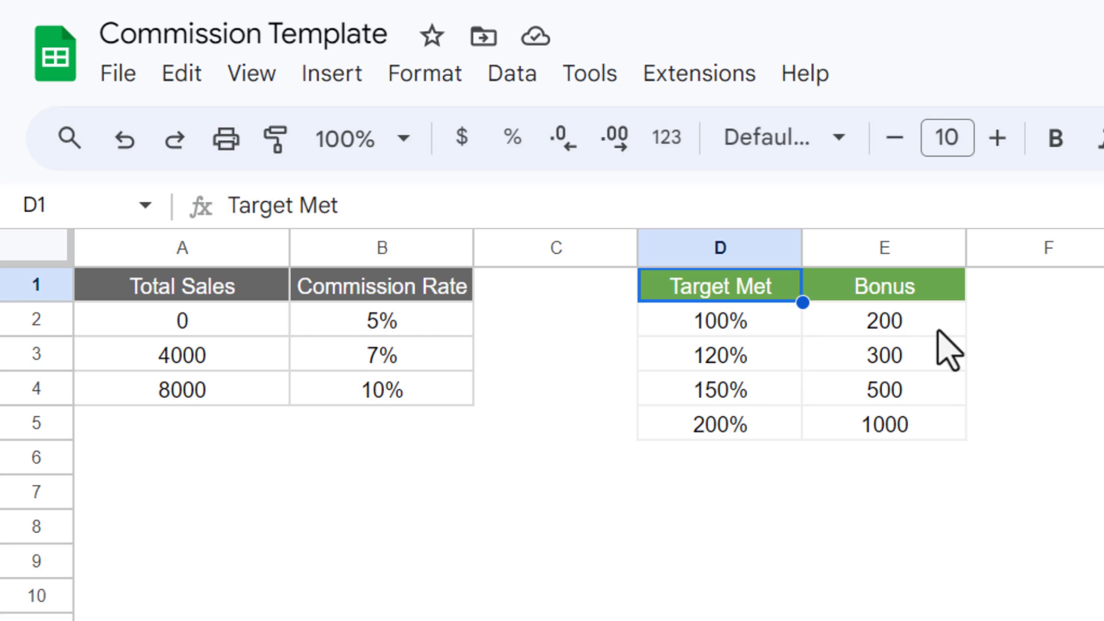
{"action": "left_click", "coordinate": [973, 322]}
{"action": "left_click", "coordinate": [923, 319]}
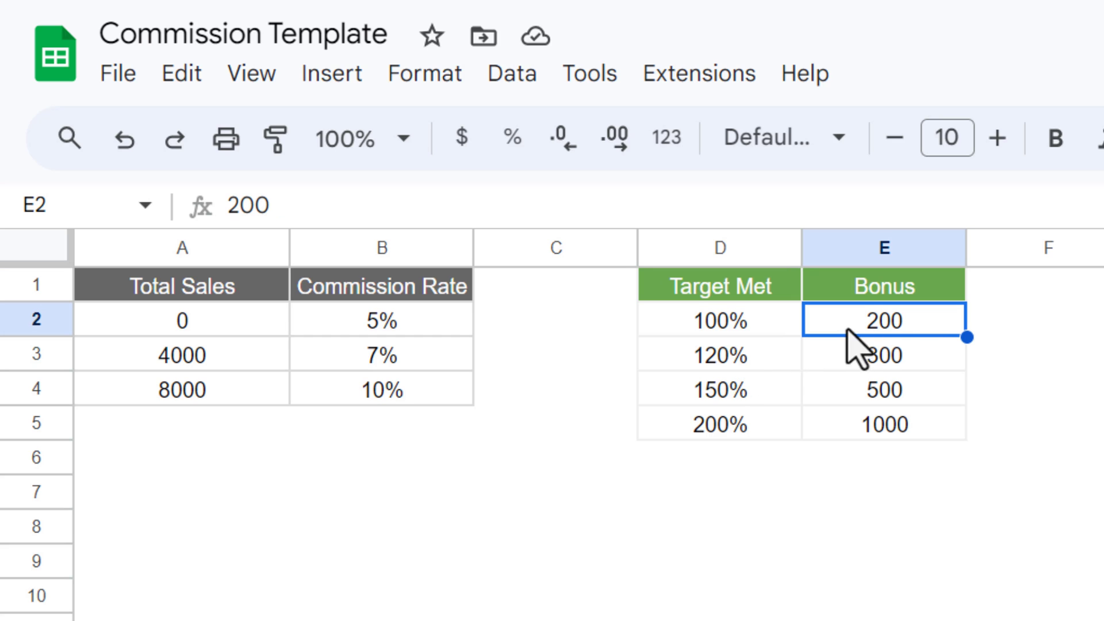
{"action": "left_click", "coordinate": [730, 367]}
{"action": "left_click", "coordinate": [754, 393]}
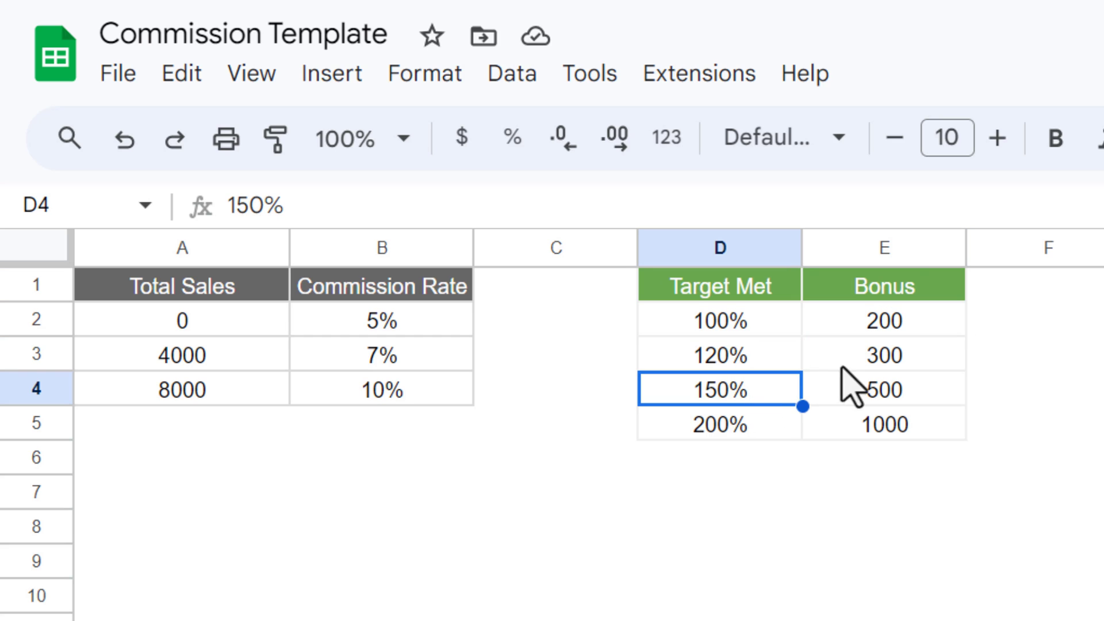
{"action": "left_click", "coordinate": [894, 360]}
{"action": "left_click", "coordinate": [743, 388]}
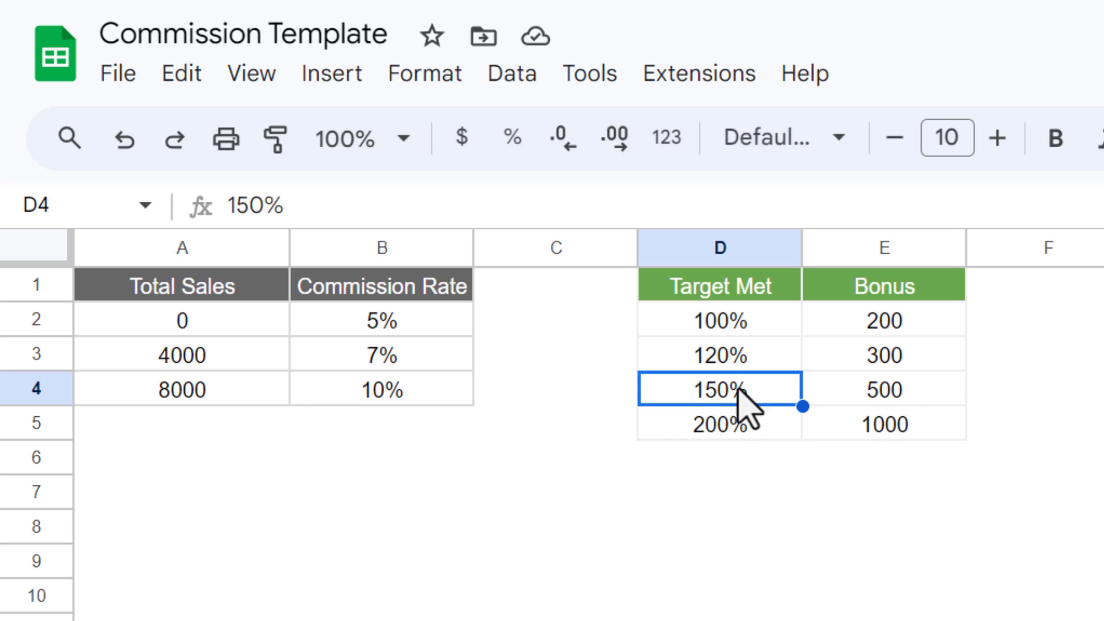
{"action": "left_click", "coordinate": [723, 422]}
{"action": "left_click", "coordinate": [883, 389]}
{"action": "left_click", "coordinate": [741, 429]}
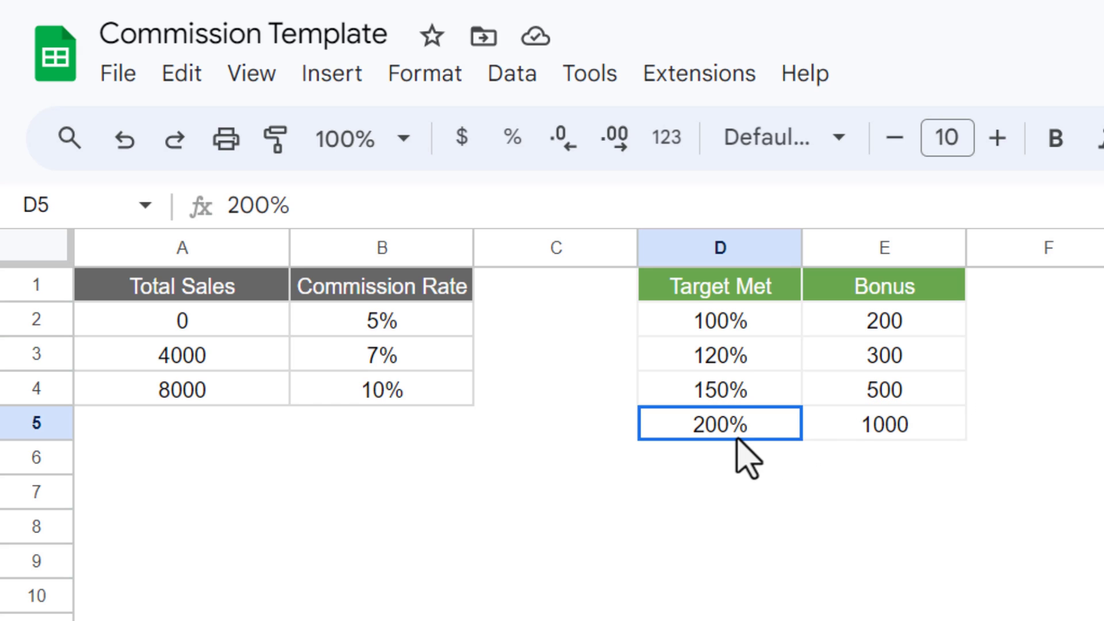
Check the bonus amount for the 200% target, and create a new blank spreadsheet
{"action": "left_click", "coordinate": [878, 428]}
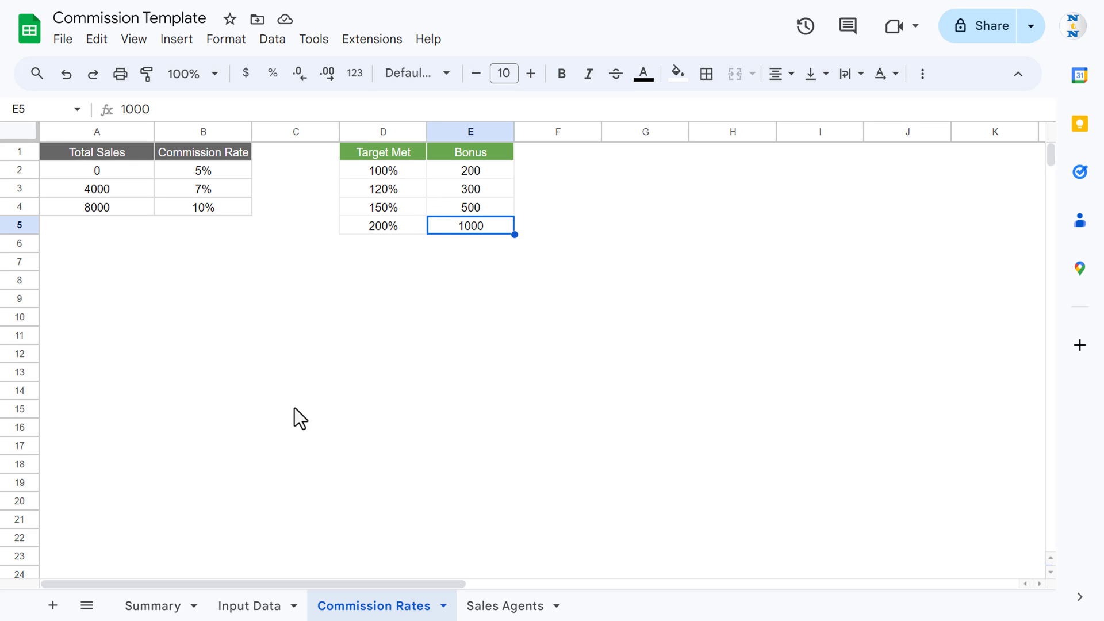
{"action": "left_click", "coordinate": [63, 39]}
{"action": "mouse_move", "coordinate": [242, 69]}
{"action": "left_click", "coordinate": [423, 88]}
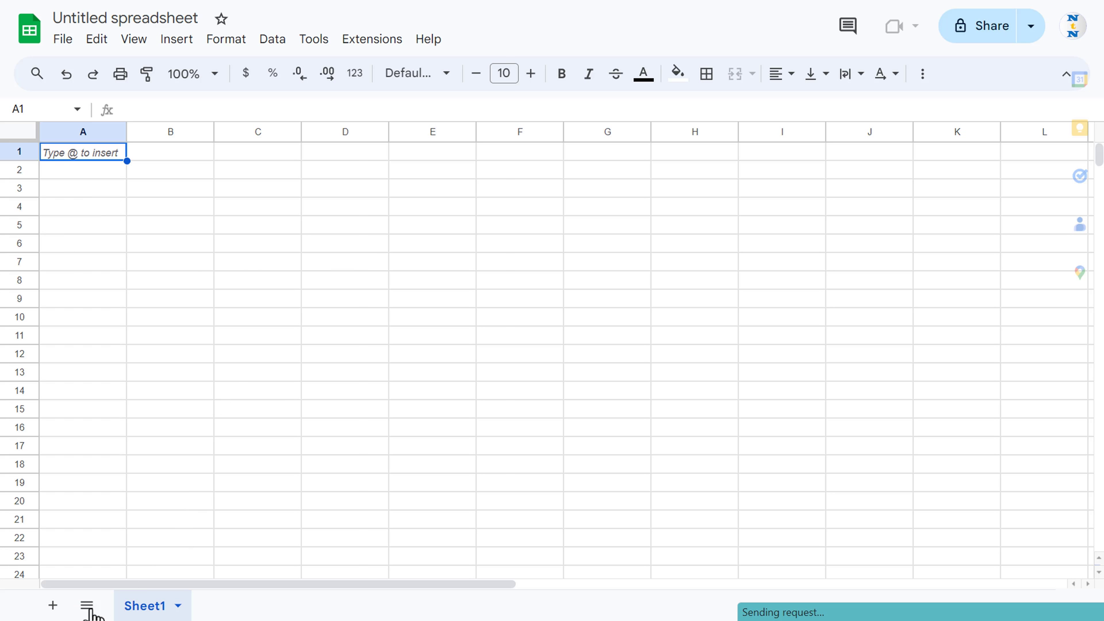
Rename Sheet1 of the new spreadsheet as "Sales Agent"
{"action": "left_click", "coordinate": [178, 605]}
{"action": "left_click", "coordinate": [164, 391]}
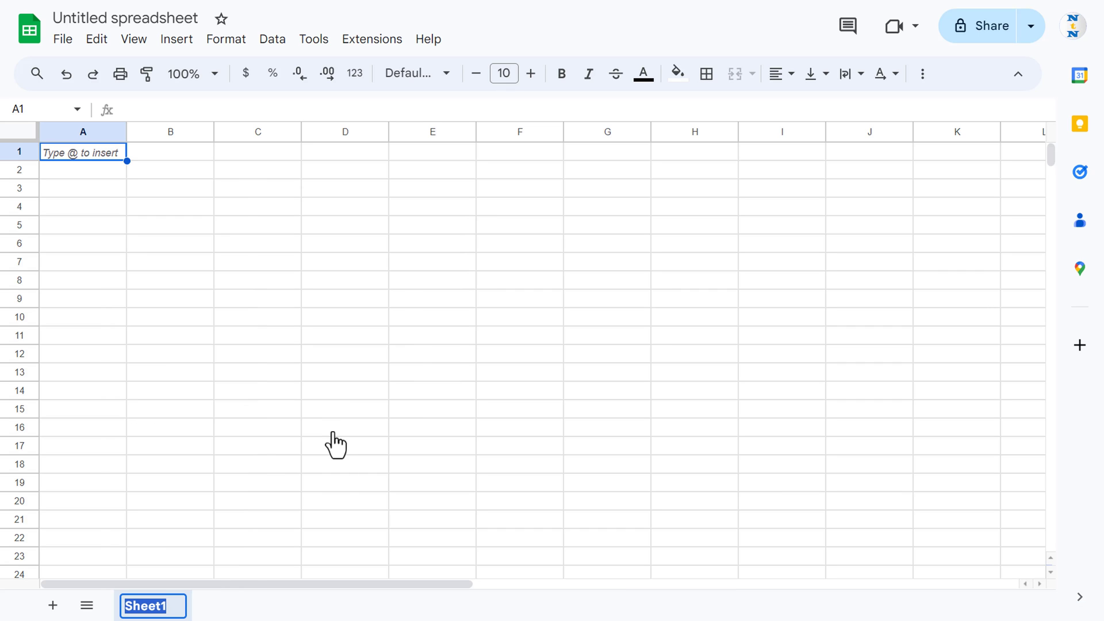
{"action": "type", "text": "SA"}
{"action": "key", "text": "BackSpace"}
{"action": "key", "text": "BackSpace"}
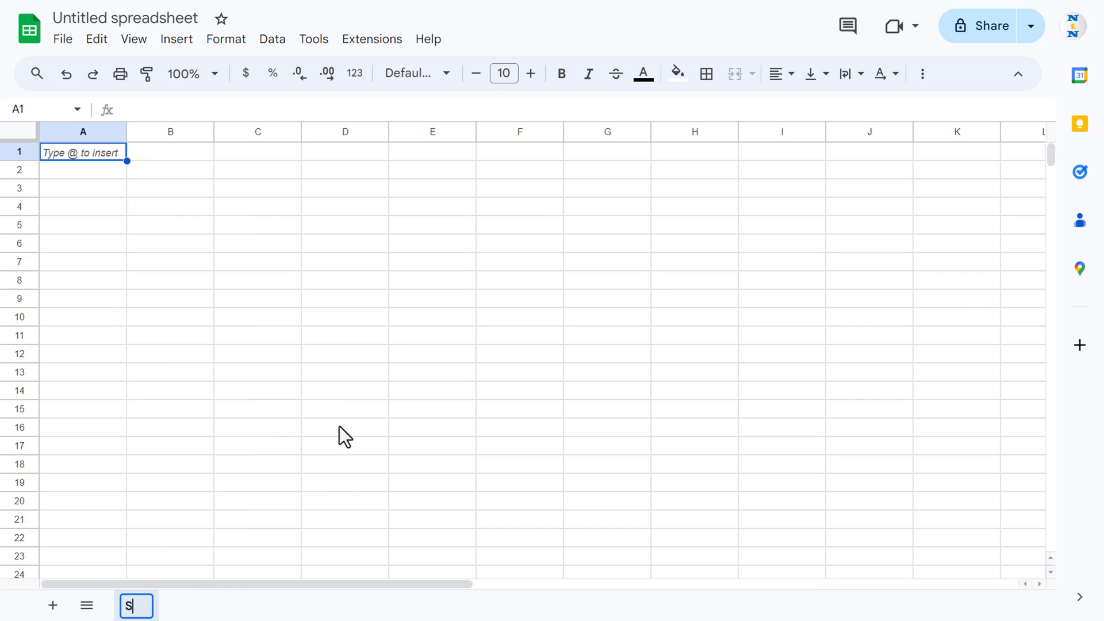
{"action": "type", "text": "Sales Agent"}
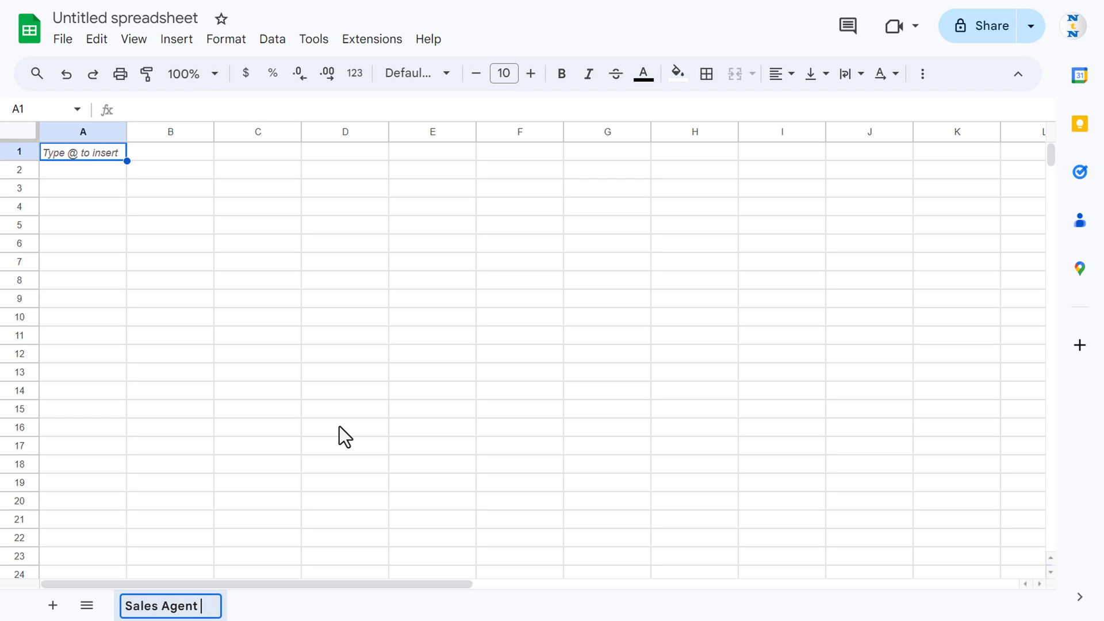
{"action": "key", "text": "Return"}
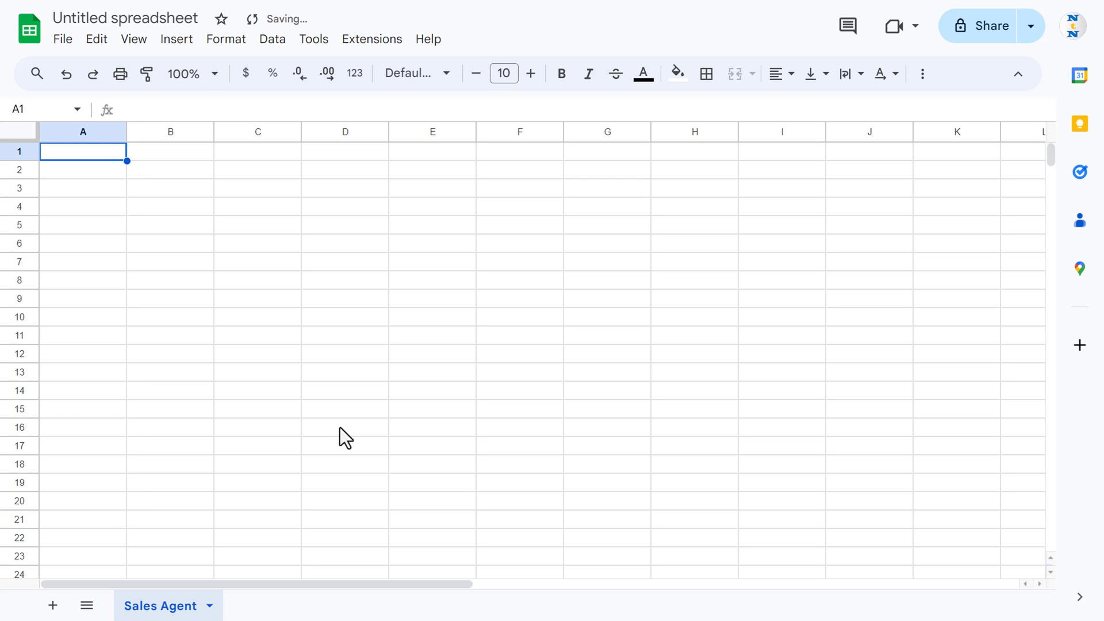
Hide the gridlines on the Sales Agent sheet
{"action": "left_click", "coordinate": [133, 39]}
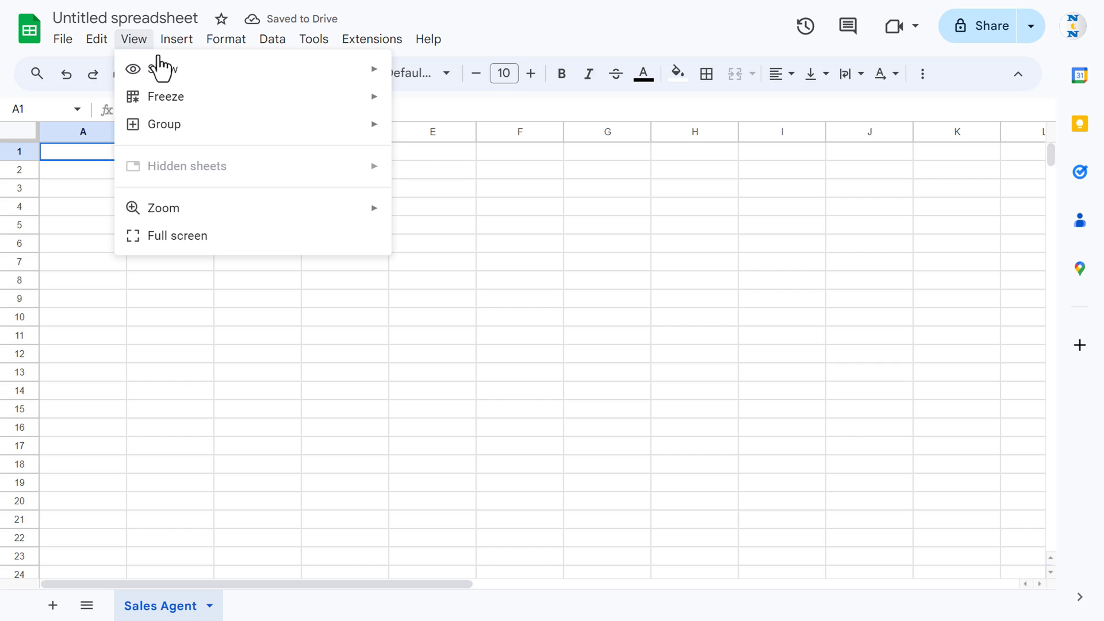
{"action": "mouse_move", "coordinate": [167, 70]}
{"action": "left_click", "coordinate": [454, 102]}
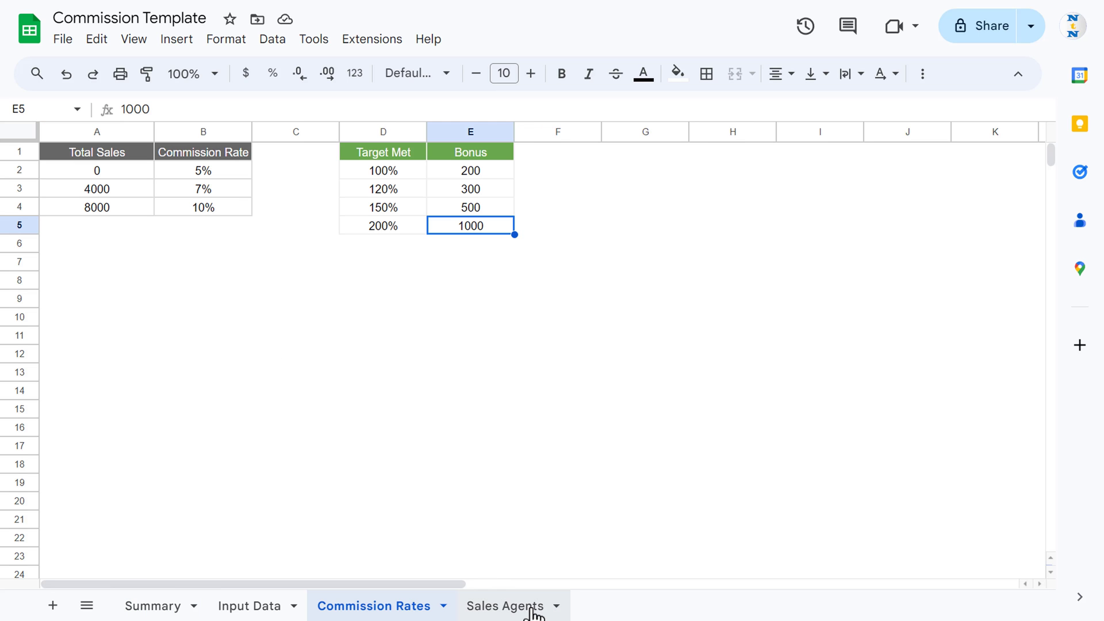
Copy the agent table A1:B14 from the Commission Template's Sales Agents sheet into cell A1 of the new spreadsheet's Sales Agent sheet
{"action": "left_click", "coordinate": [527, 608]}
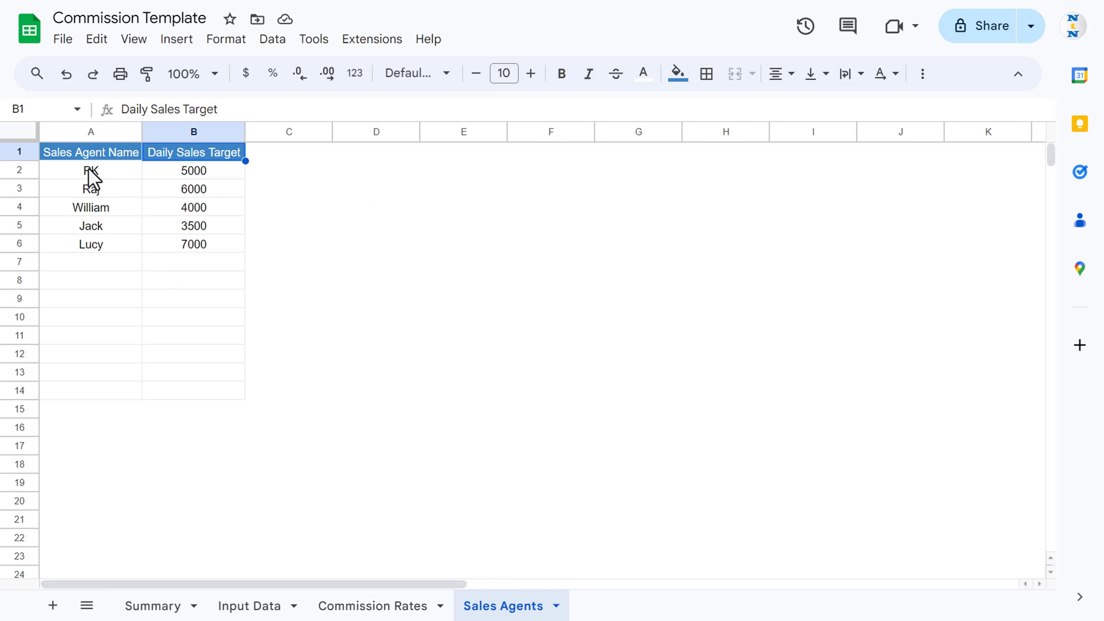
{"action": "left_click_drag", "start_coordinate": [91, 152], "coordinate": [207, 394]}
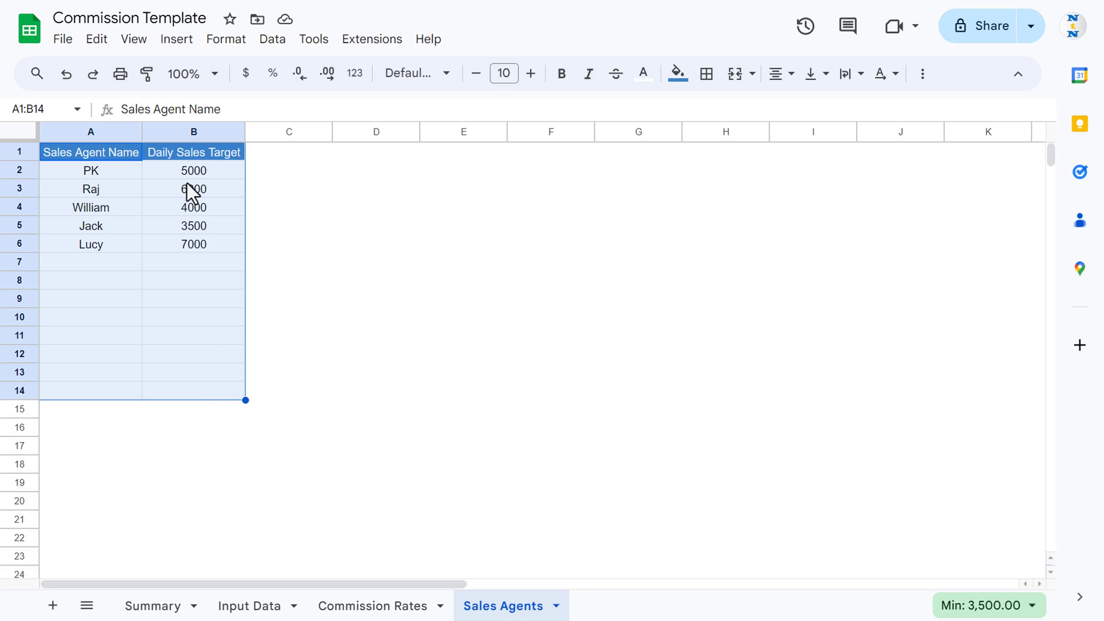
{"action": "key", "text": "ctrl+c"}
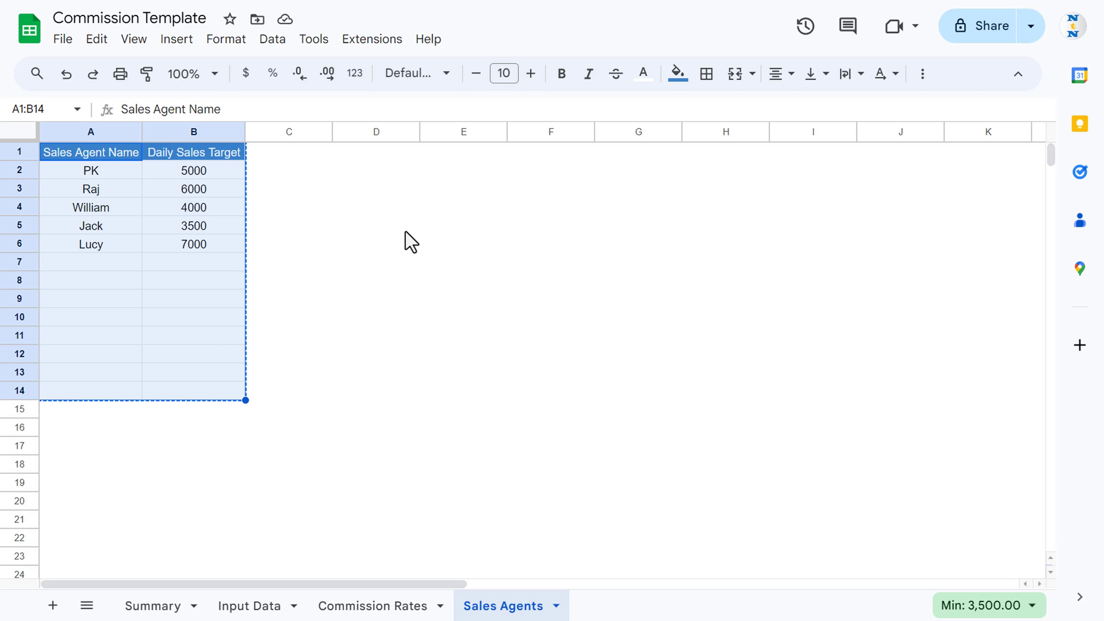
{"action": "key", "text": "ctrl+Tab"}
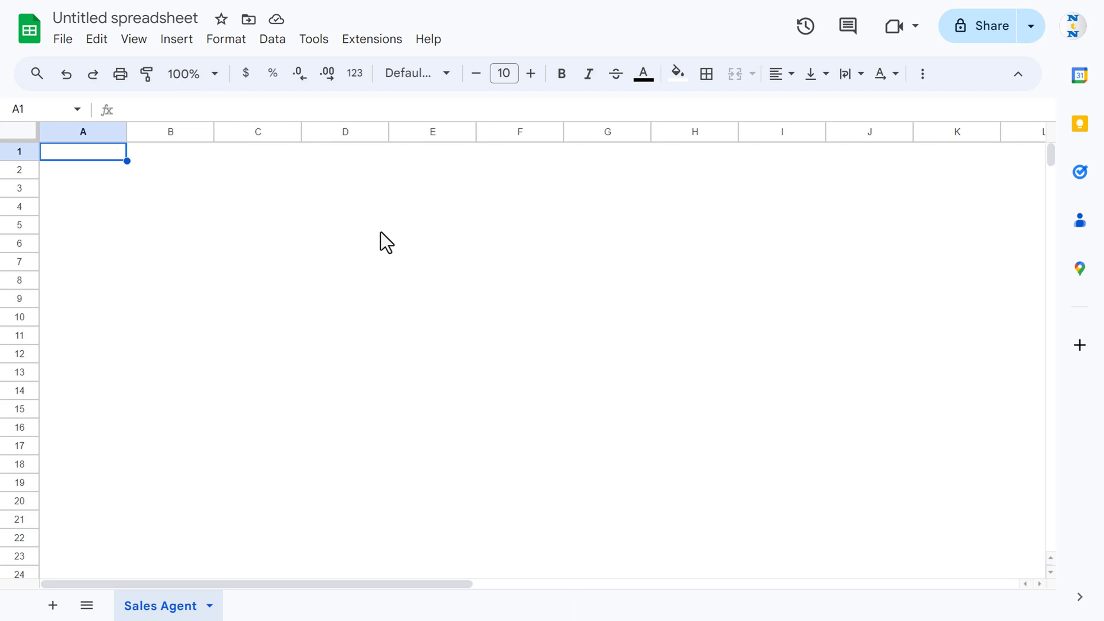
{"action": "key", "text": "ctrl+v"}
{"action": "left_click", "coordinate": [373, 207]}
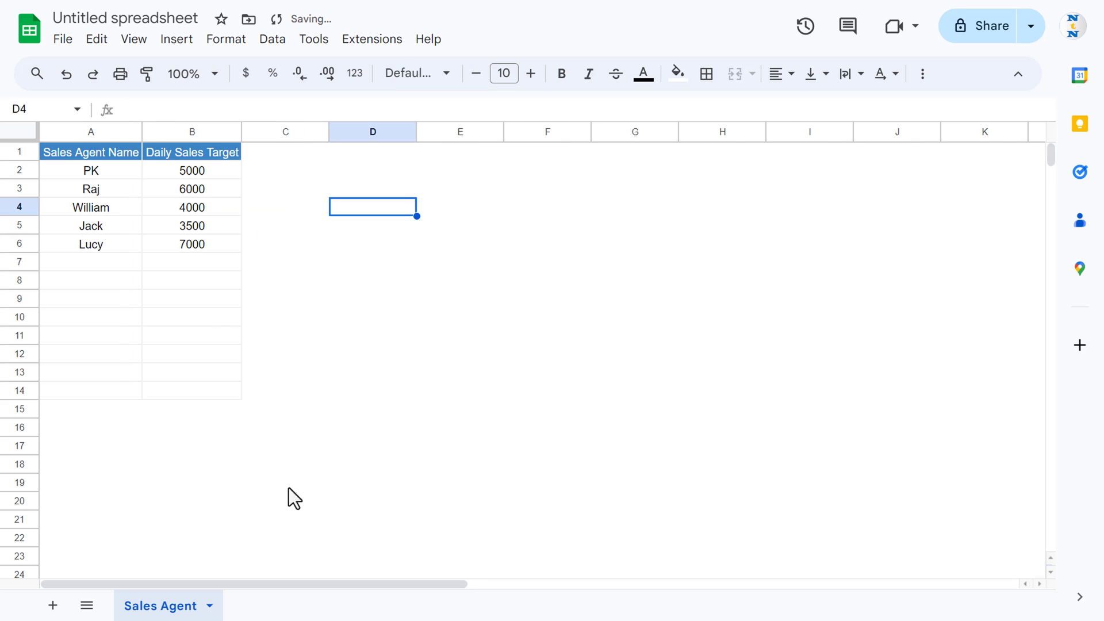
Add a second sheet to the new spreadsheet and name it "Commission Rates"
{"action": "left_click", "coordinate": [52, 606]}
{"action": "left_click", "coordinate": [197, 609]}
{"action": "type", "text": "C"}
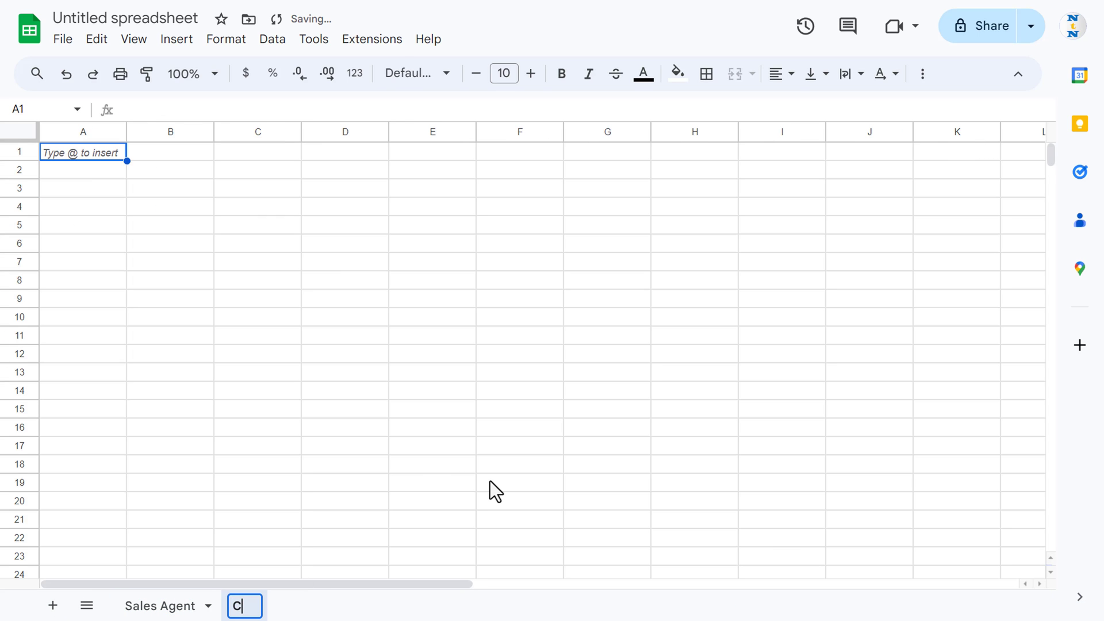
{"action": "type", "text": "ommission Rates"}
{"action": "key", "text": "Return"}
Turn off the gridlines on the new Commission Rates sheet
{"action": "left_click", "coordinate": [136, 40]}
{"action": "mouse_move", "coordinate": [144, 68]}
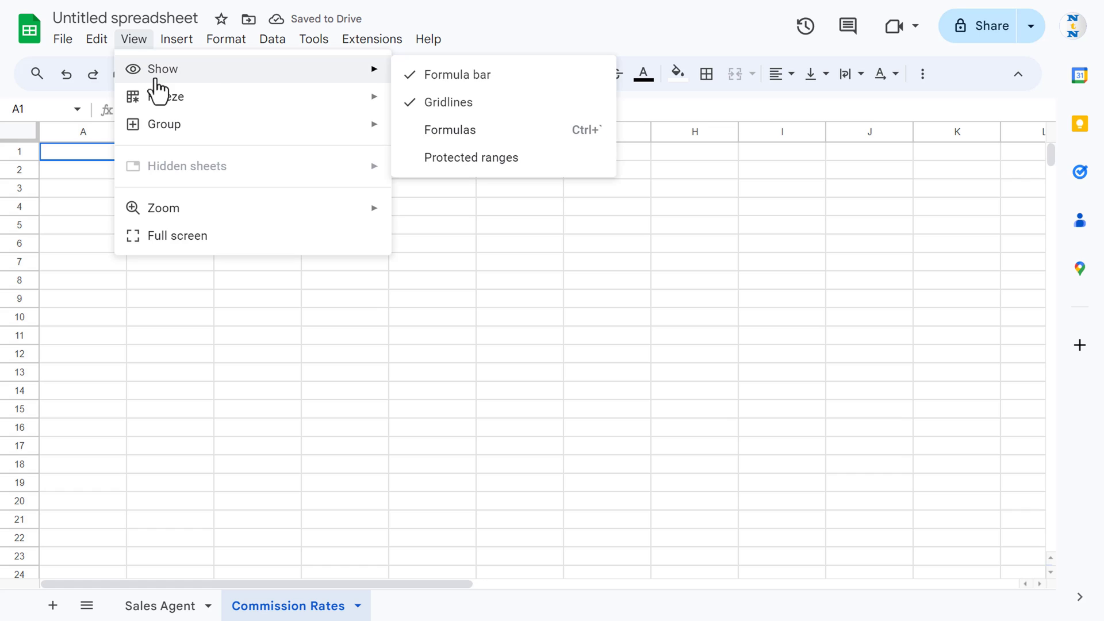
{"action": "left_click", "coordinate": [460, 103]}
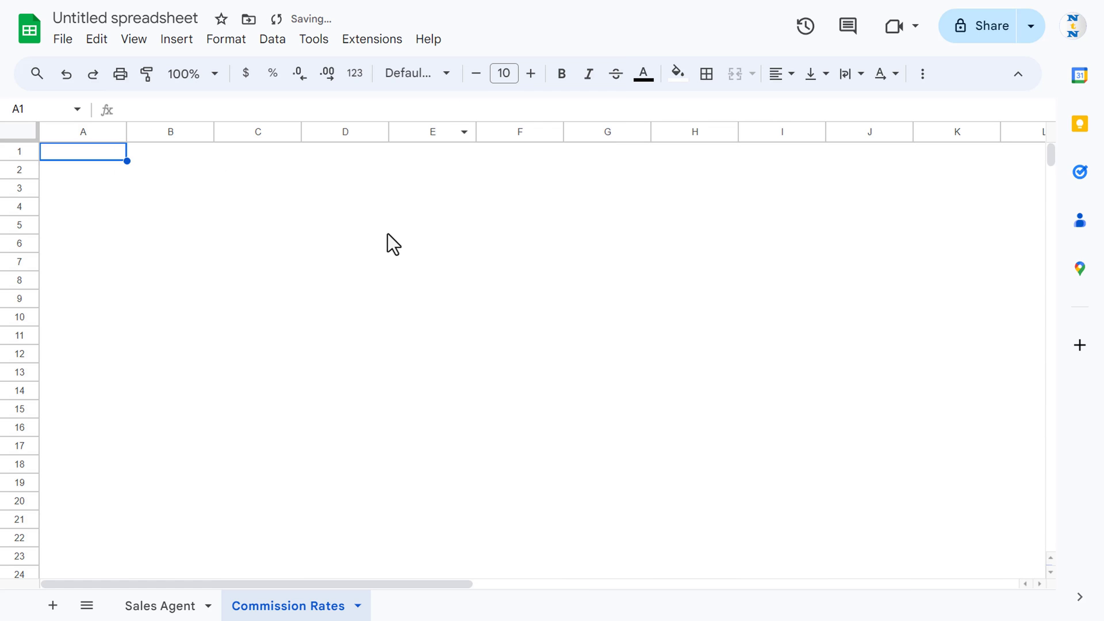
{"action": "left_click", "coordinate": [381, 229]}
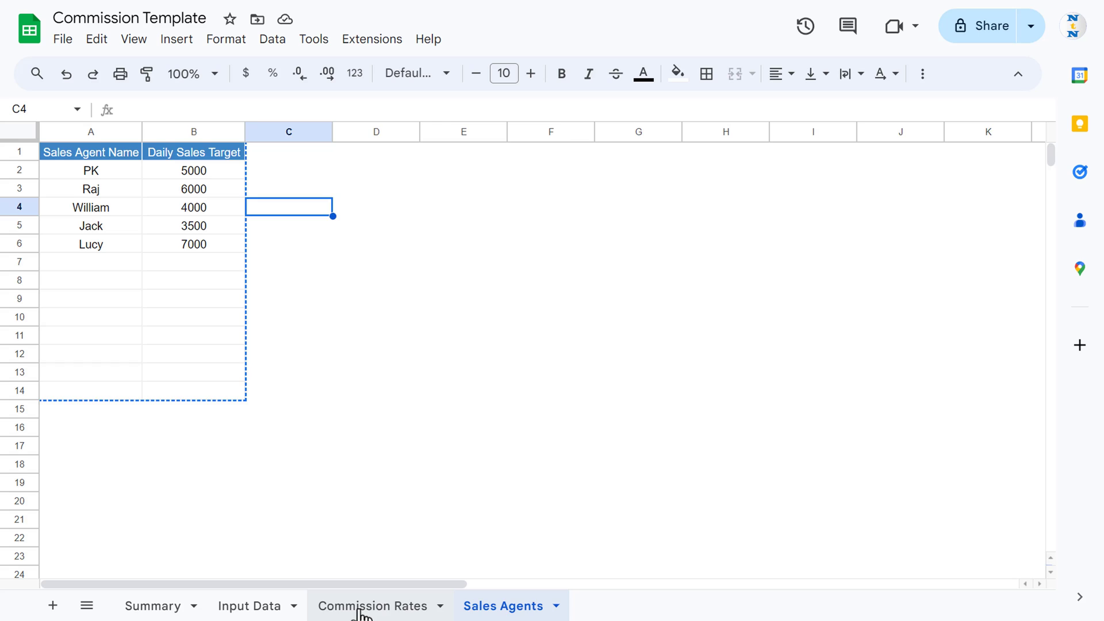
Copy the commission rate and bonus tables from the template's Commission Rates sheet into cell A1 of the new Commission Rates sheet
{"action": "left_click", "coordinate": [361, 607]}
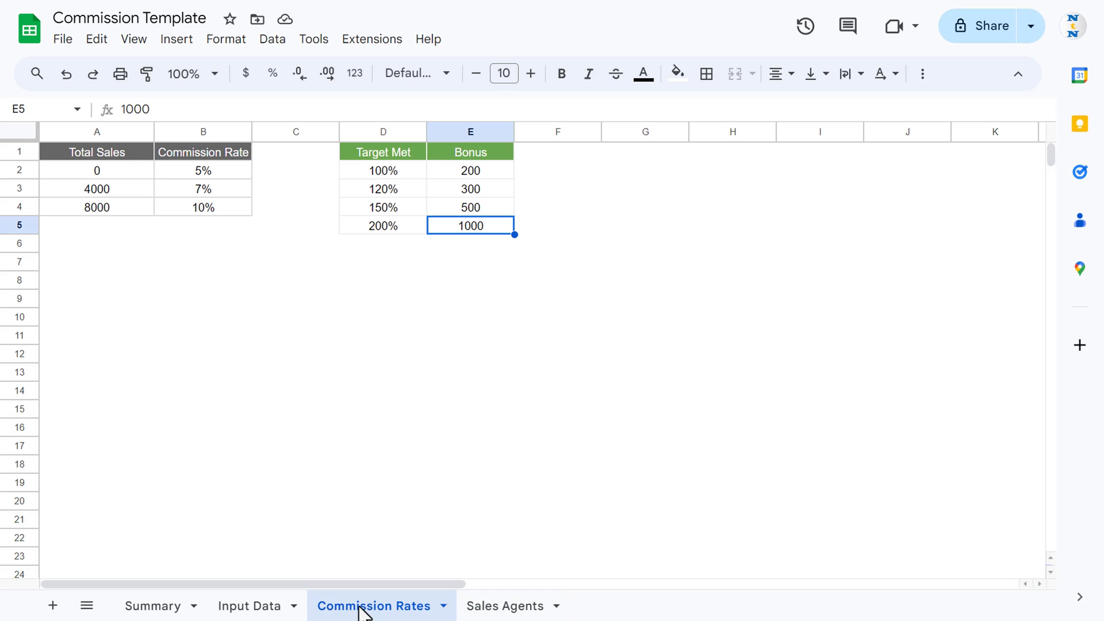
{"action": "left_click_drag", "start_coordinate": [57, 149], "coordinate": [508, 280]}
{"action": "key", "text": "ctrl+c"}
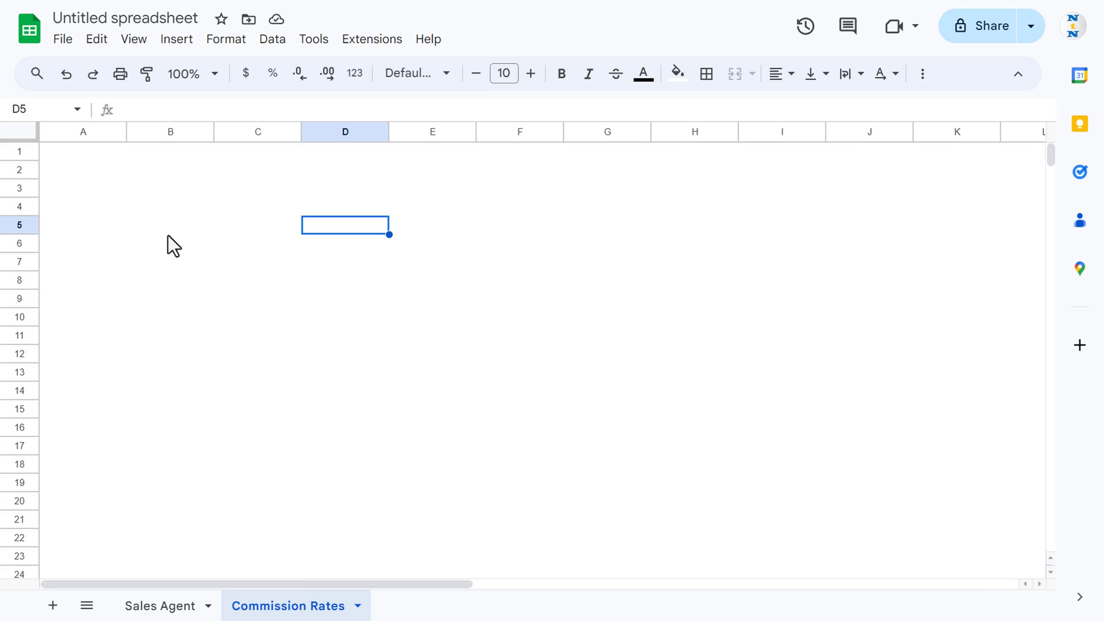
{"action": "left_click", "coordinate": [84, 153]}
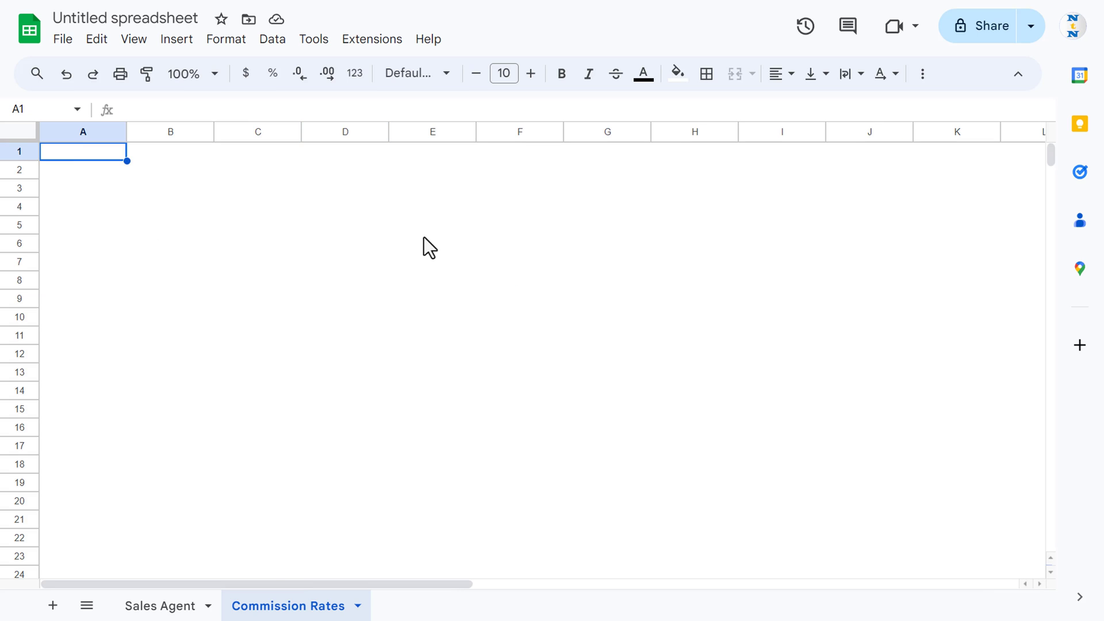
{"action": "key", "text": "ctrl+v"}
{"action": "left_click", "coordinate": [574, 243]}
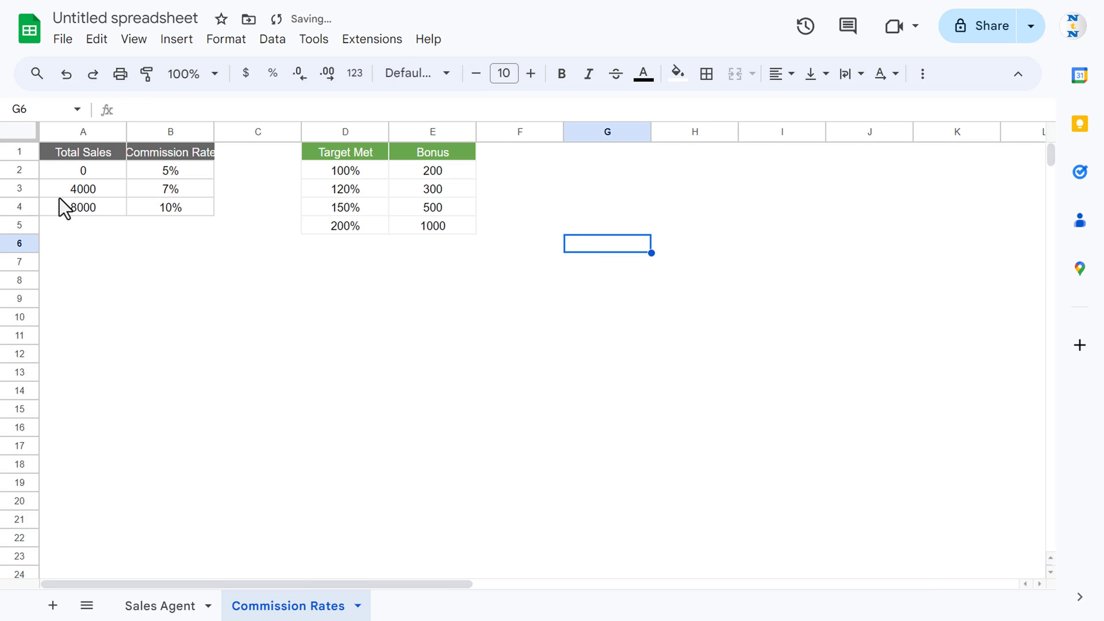
Widen column B slightly so that the Commission Rate heading fits
{"action": "left_click", "coordinate": [223, 132]}
{"action": "left_click_drag", "start_coordinate": [219, 131], "coordinate": [225, 131]}
{"action": "left_click", "coordinate": [462, 451]}
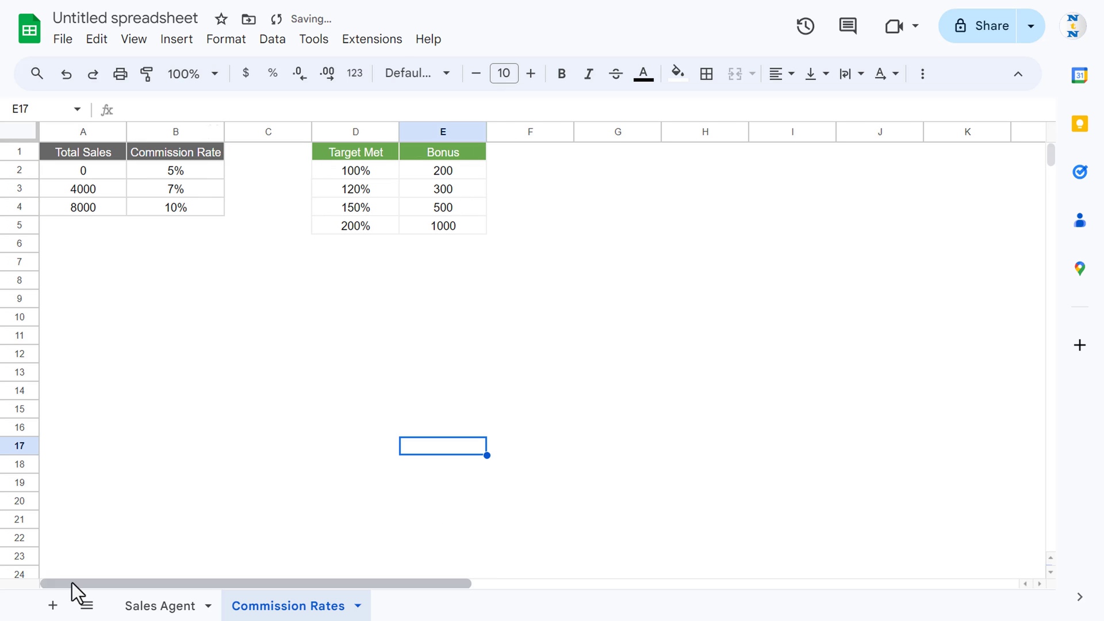
Add a new sheet, place it before the Sales Agent sheet, and rename it "Input Data"
{"action": "left_click", "coordinate": [52, 605]}
{"action": "left_click_drag", "start_coordinate": [374, 609], "coordinate": [160, 610]}
{"action": "left_click", "coordinate": [180, 606]}
{"action": "left_click", "coordinate": [154, 397]}
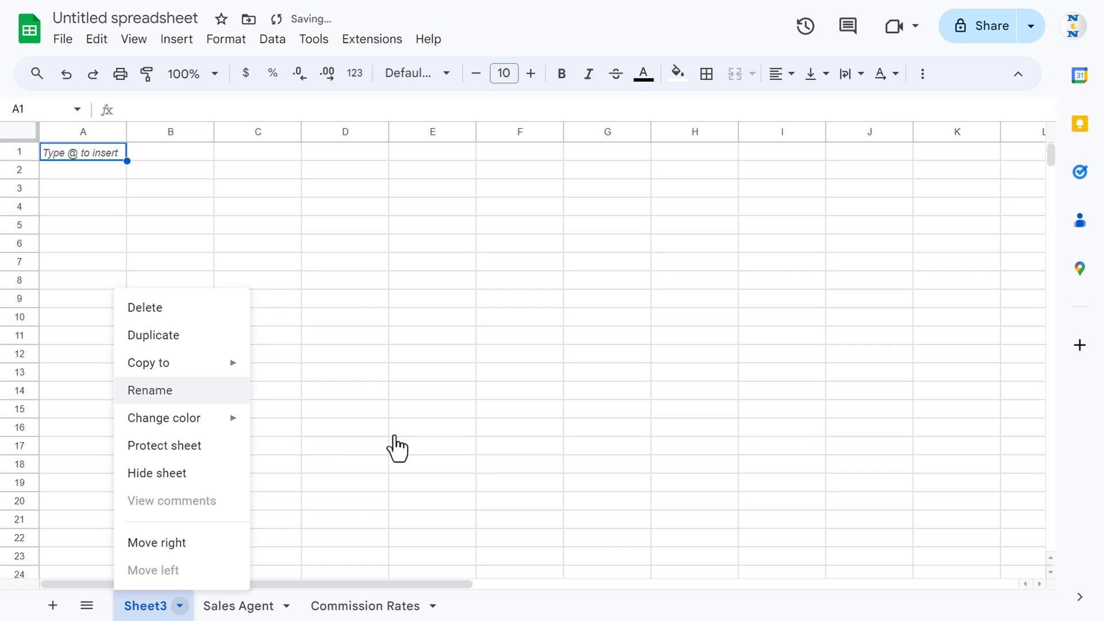
{"action": "type", "text": "Input Data"}
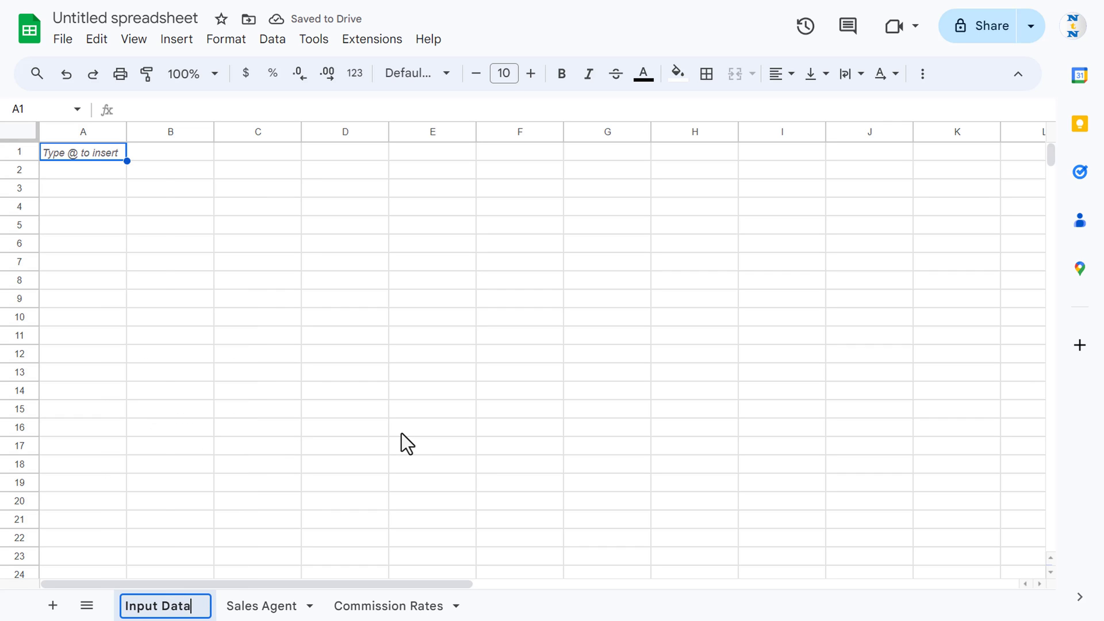
{"action": "key", "text": "Return"}
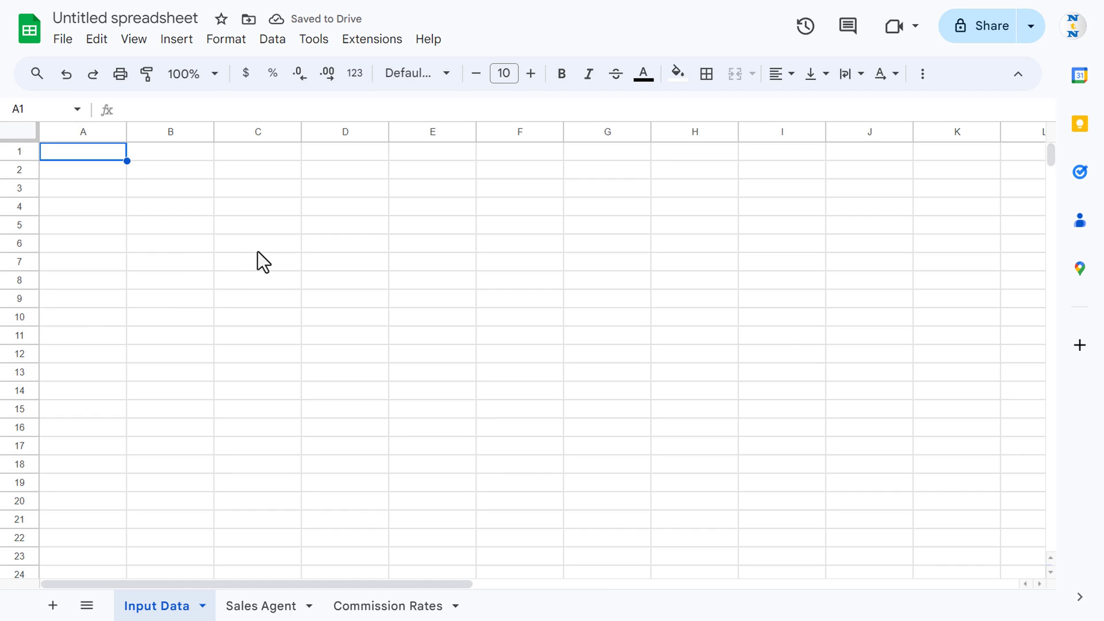
Enter the headings Date, Agent Name and Sales Amount in cells A1 to C1 of the Input Data sheet
{"action": "type", "text": "Date"}
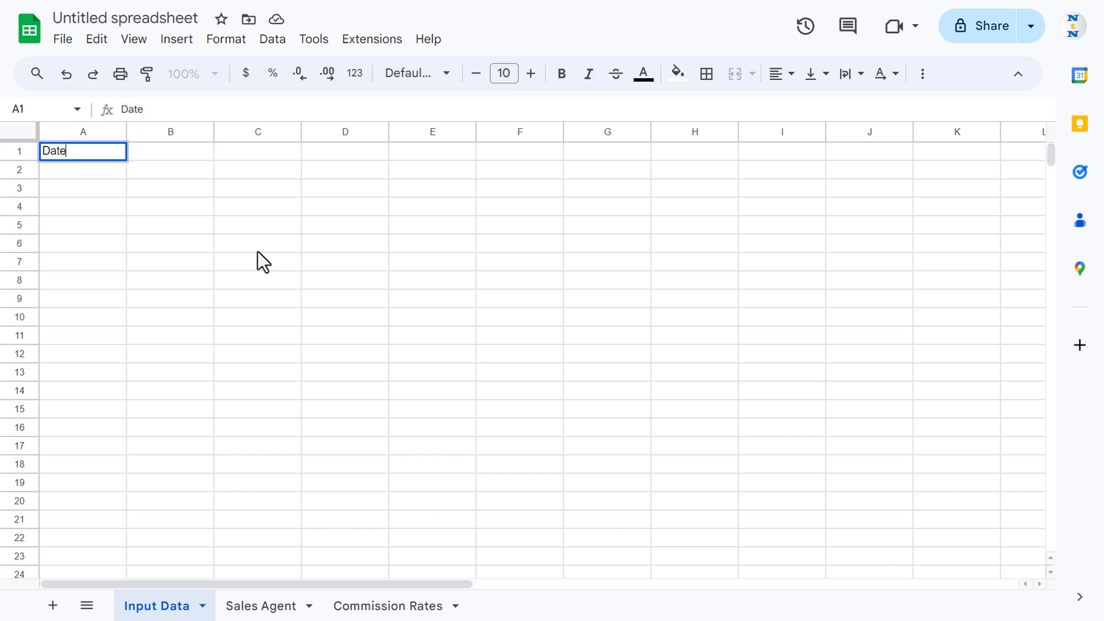
{"action": "key", "text": "Tab"}
{"action": "type", "text": "A"}
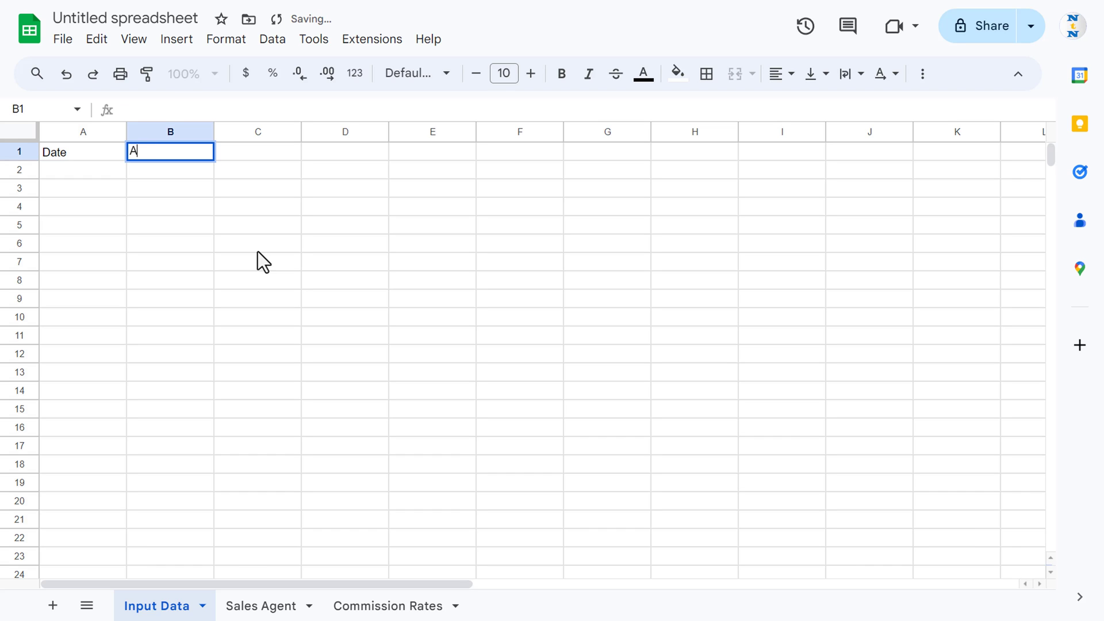
{"action": "type", "text": "gent Name"}
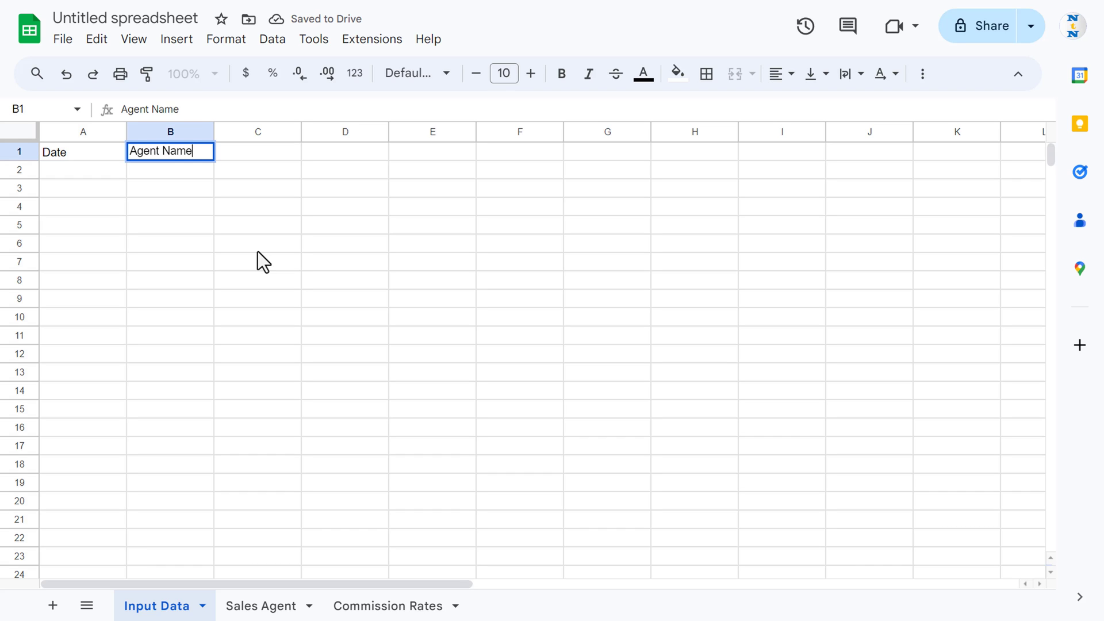
{"action": "key", "text": "Tab"}
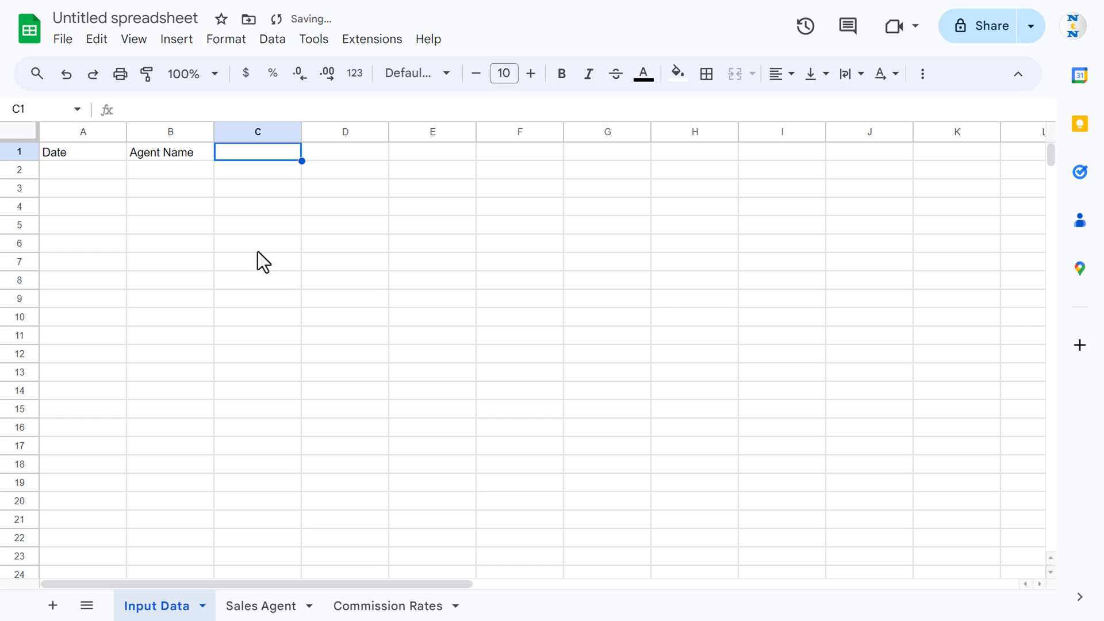
{"action": "type", "text": "Sales Am"}
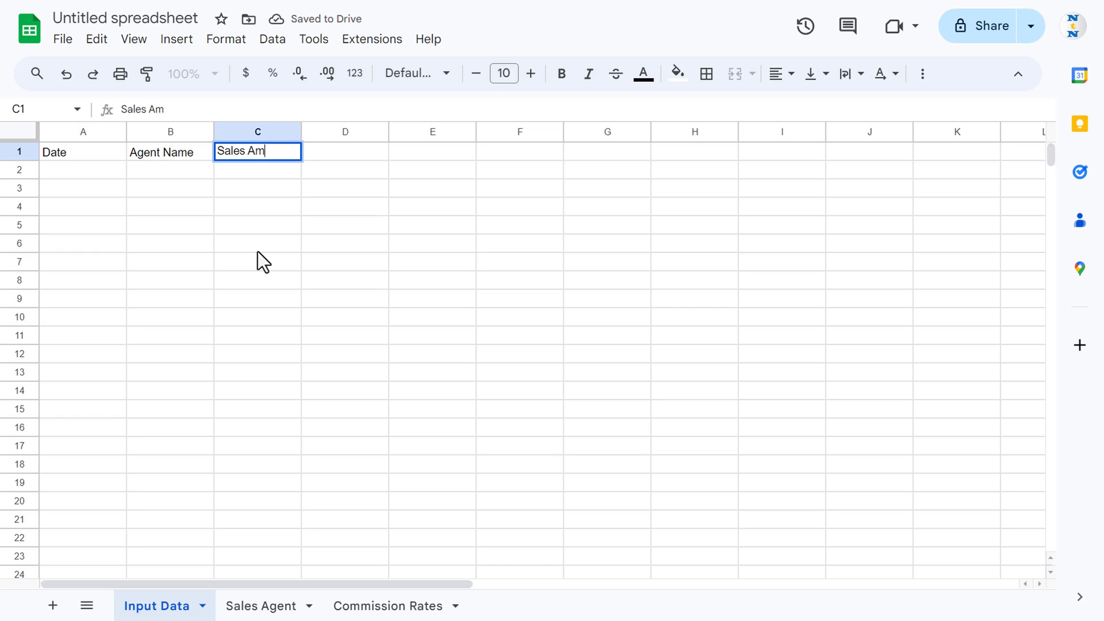
{"action": "type", "text": "ount"}
{"action": "key", "text": "Return"}
{"action": "key", "text": "Up"}
Remove the gridlines from the Input Data sheet
{"action": "left_click", "coordinate": [134, 40]}
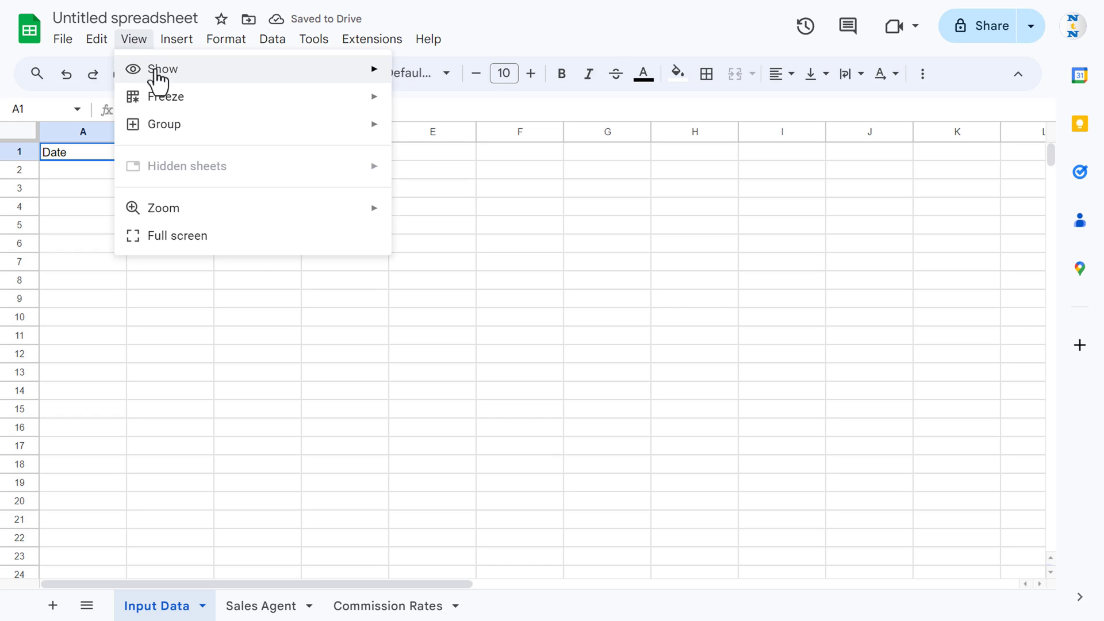
{"action": "mouse_move", "coordinate": [158, 80]}
{"action": "left_click", "coordinate": [444, 102]}
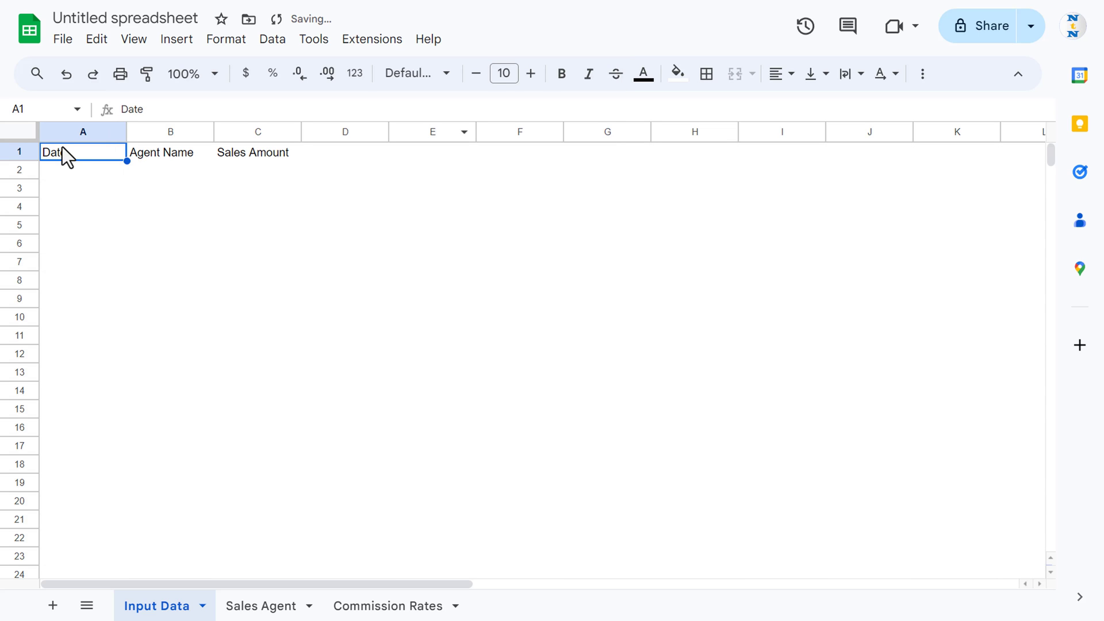
Center the cells A1:C1000 of the Input Data sheet horizontally and align them to the middle vertically
{"action": "left_click_drag", "start_coordinate": [62, 152], "coordinate": [278, 572]}
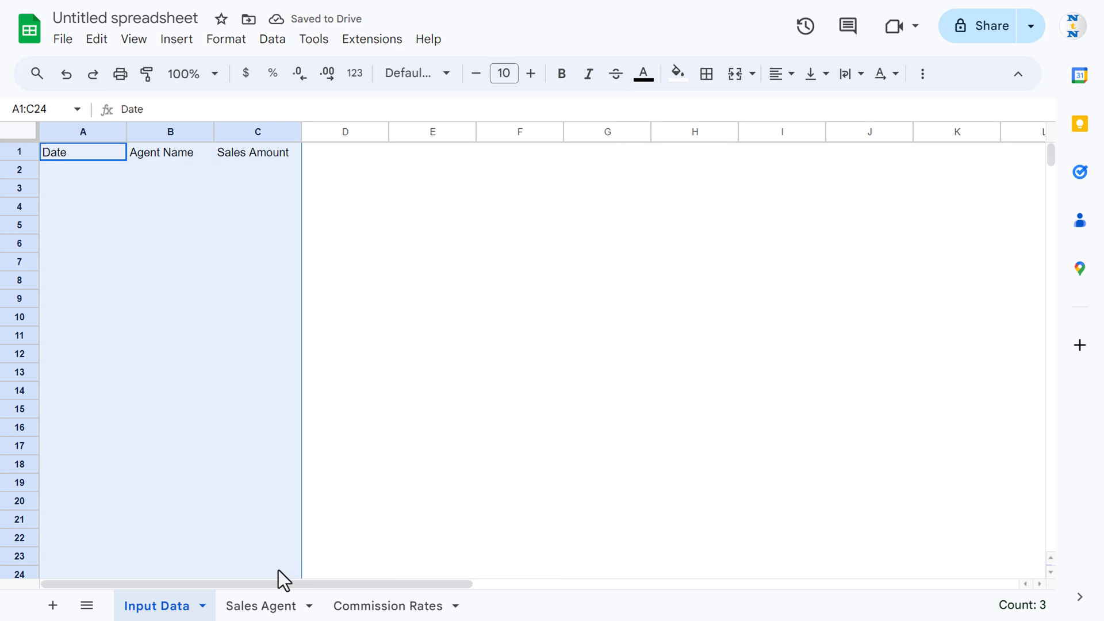
{"action": "key", "text": "ctrl+shift+Down"}
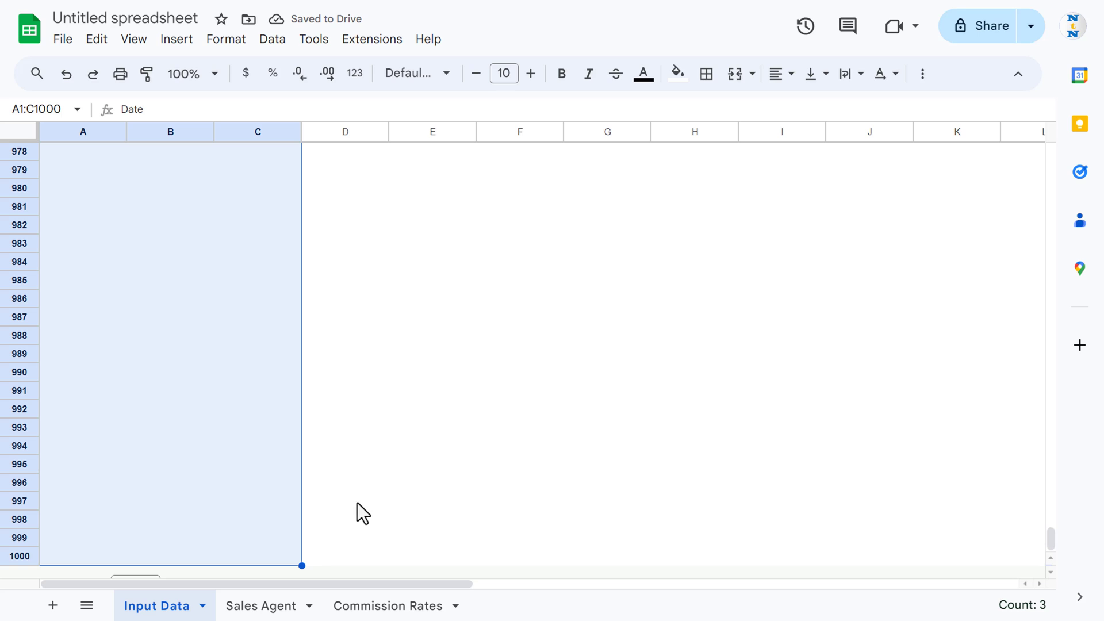
{"action": "left_click", "coordinate": [785, 76]}
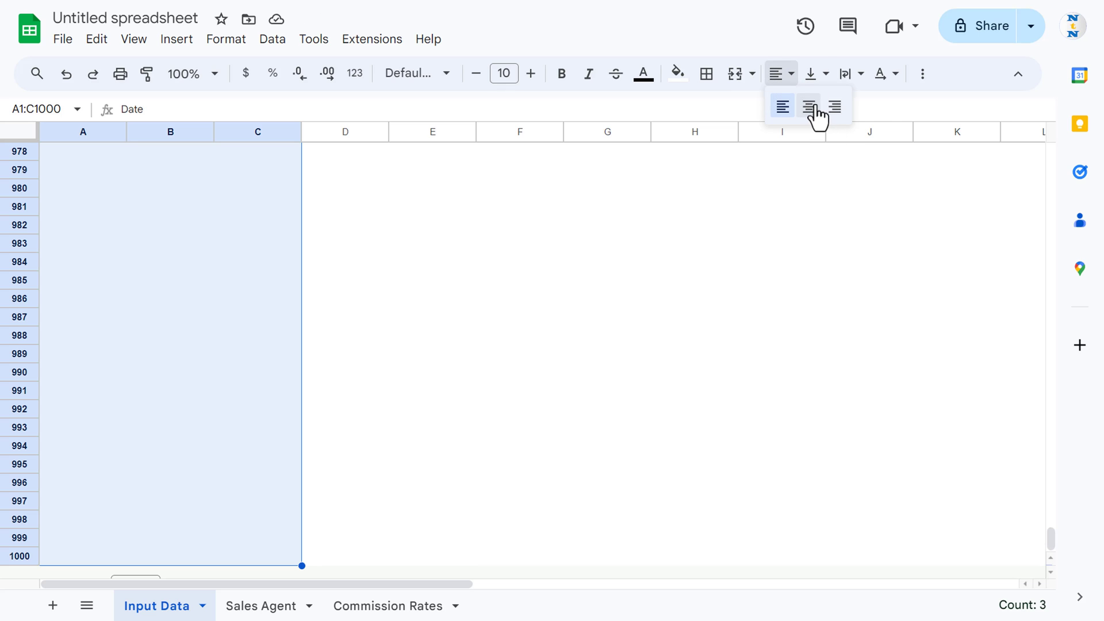
{"action": "left_click", "coordinate": [809, 107]}
{"action": "left_click", "coordinate": [820, 74]}
{"action": "left_click", "coordinate": [842, 108]}
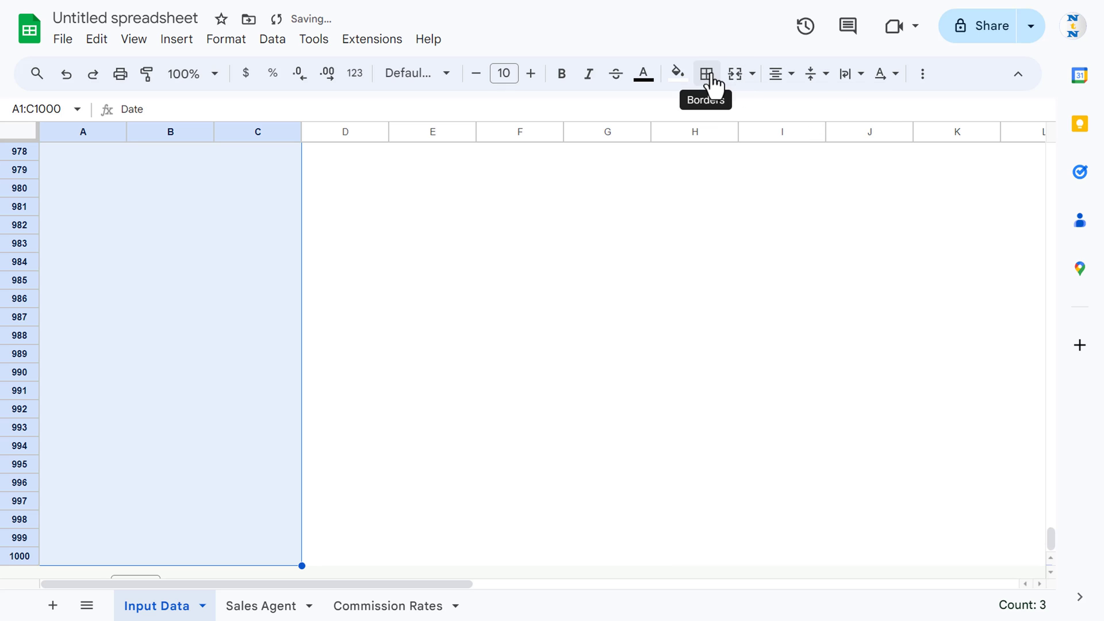
Apply light gray borders to all sides of the cells in A1:C1000
{"action": "left_click", "coordinate": [712, 79]}
{"action": "left_click", "coordinate": [877, 115]}
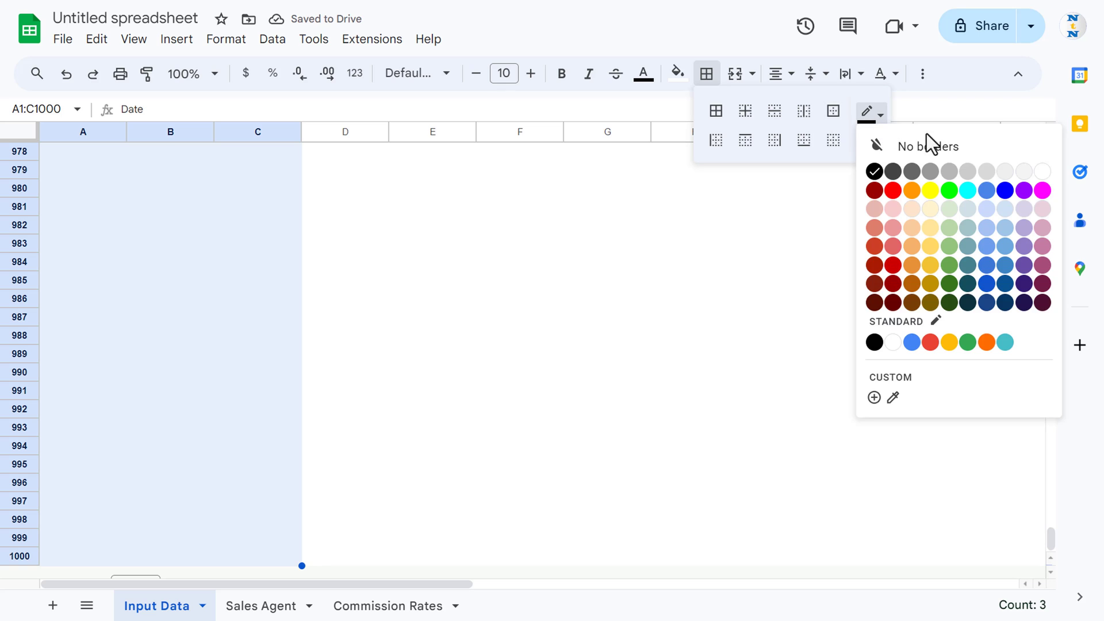
{"action": "left_click", "coordinate": [994, 173]}
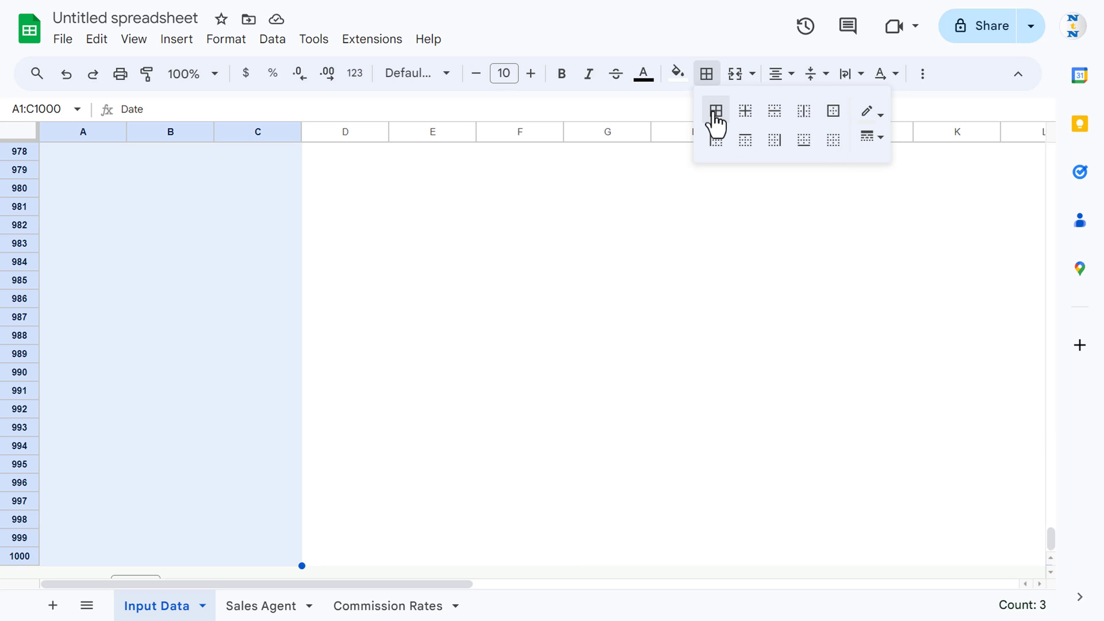
{"action": "left_click", "coordinate": [716, 111]}
{"action": "left_click", "coordinate": [213, 265]}
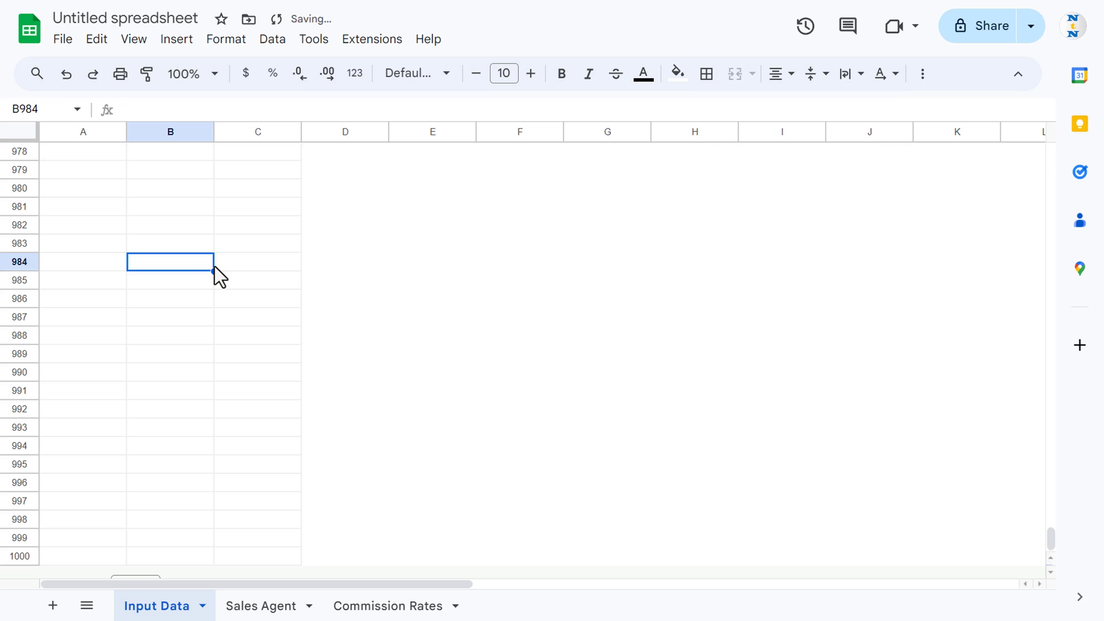
Format the headings in A1:C1 with a dark gray fill and bold white text, and widen column C slightly to fit
{"action": "key", "text": "ctrl+Up"}
{"action": "key", "text": "Left"}
{"action": "key", "text": "shift+Right"}
{"action": "key", "text": "shift+Right"}
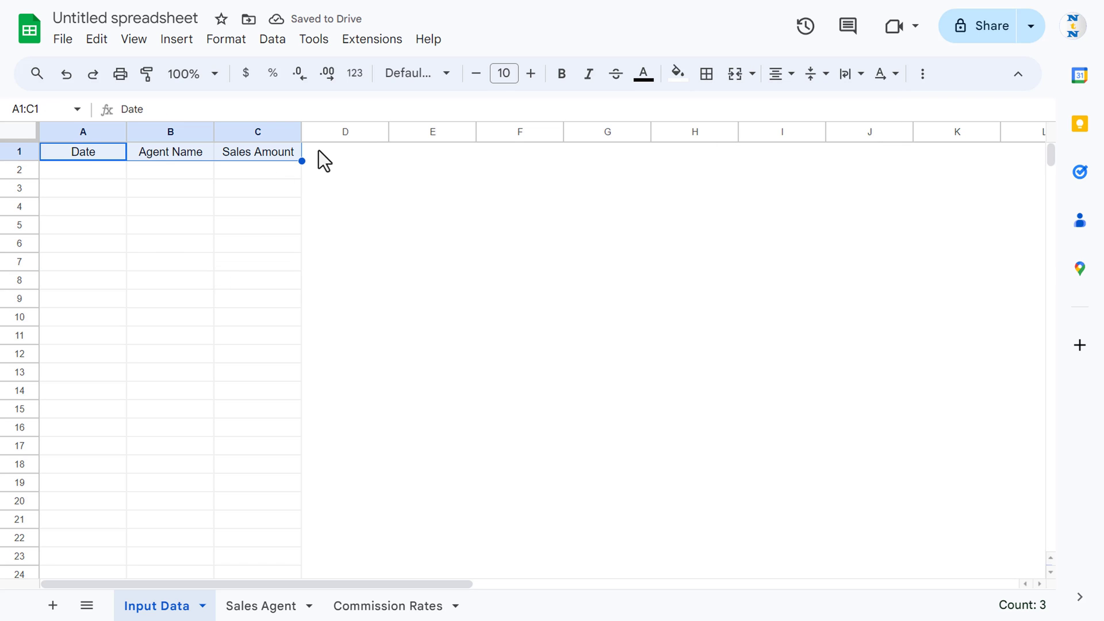
{"action": "left_click", "coordinate": [677, 73]}
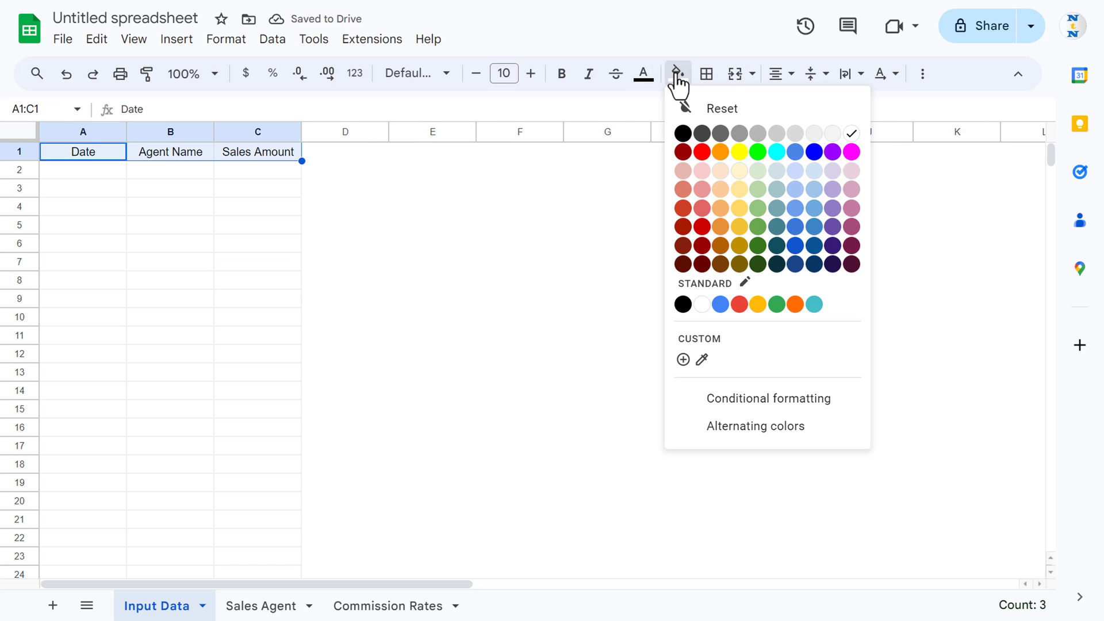
{"action": "left_click", "coordinate": [740, 137]}
{"action": "left_click", "coordinate": [644, 73]}
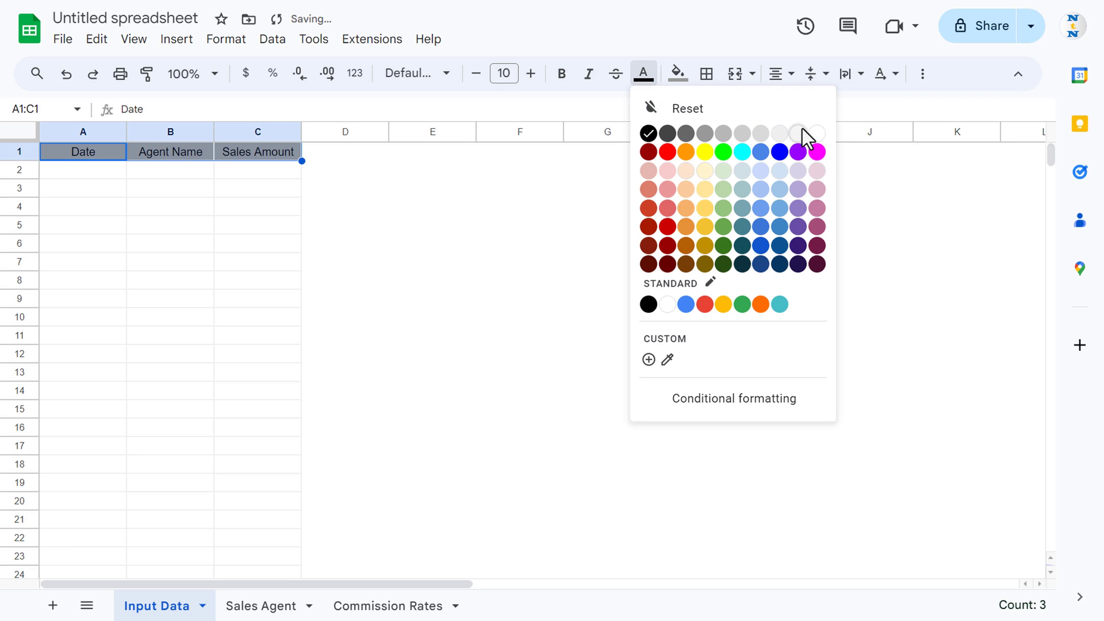
{"action": "left_click", "coordinate": [816, 132]}
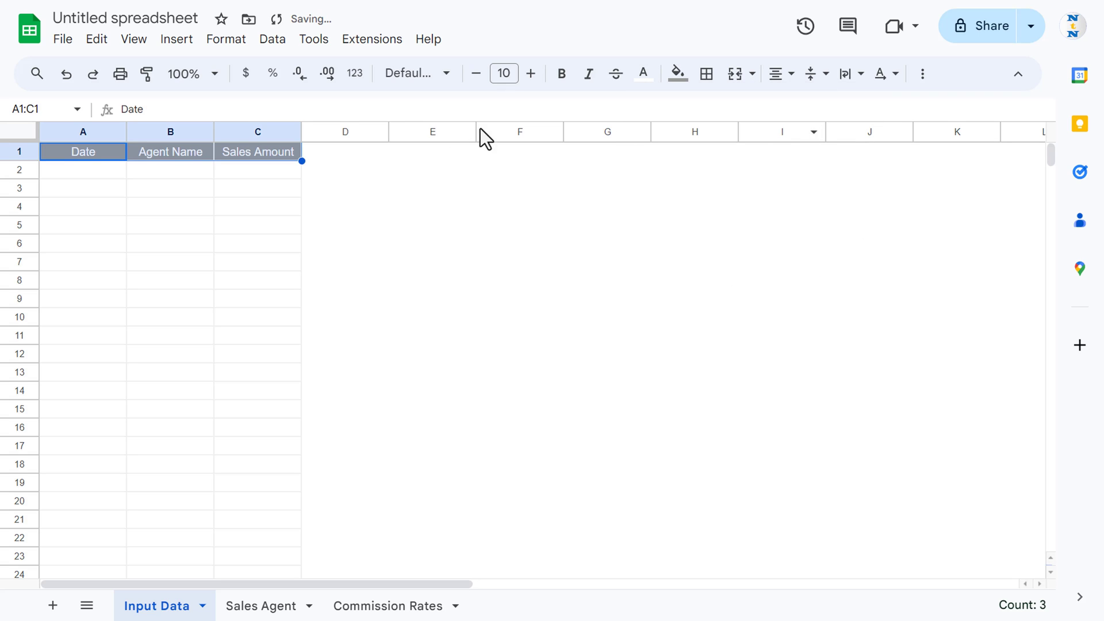
{"action": "left_click", "coordinate": [562, 79]}
{"action": "left_click", "coordinate": [345, 225]}
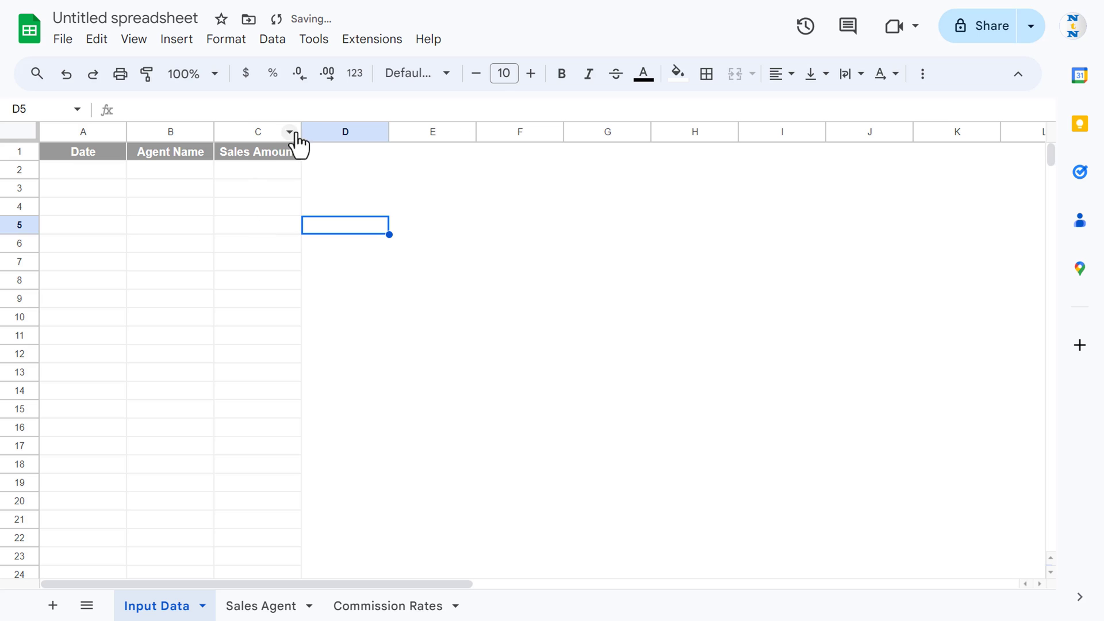
{"action": "left_click_drag", "start_coordinate": [301, 132], "coordinate": [309, 132]}
{"action": "left_click", "coordinate": [88, 171]}
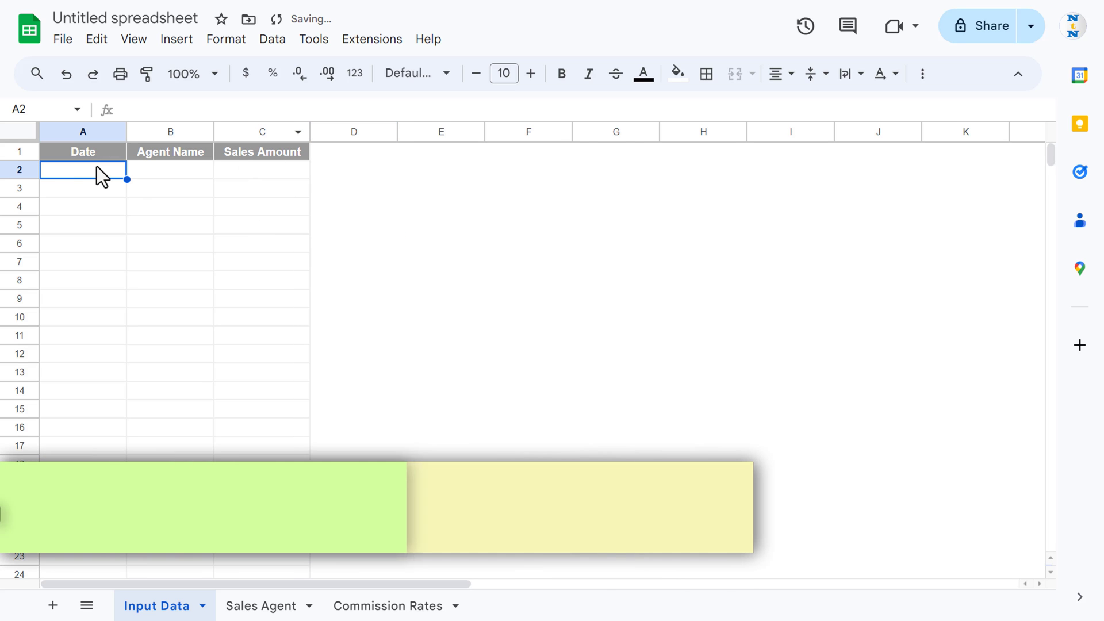
{"action": "left_click_drag", "start_coordinate": [96, 167], "coordinate": [99, 357]}
{"action": "left_click", "coordinate": [86, 169]}
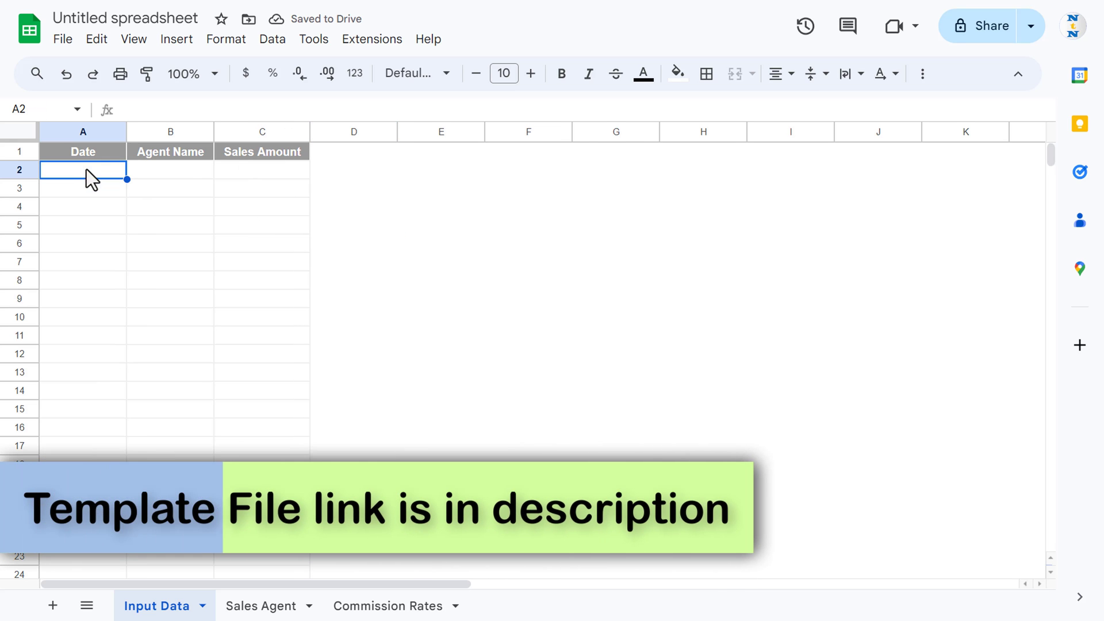
{"action": "double_click", "coordinate": [82, 169]}
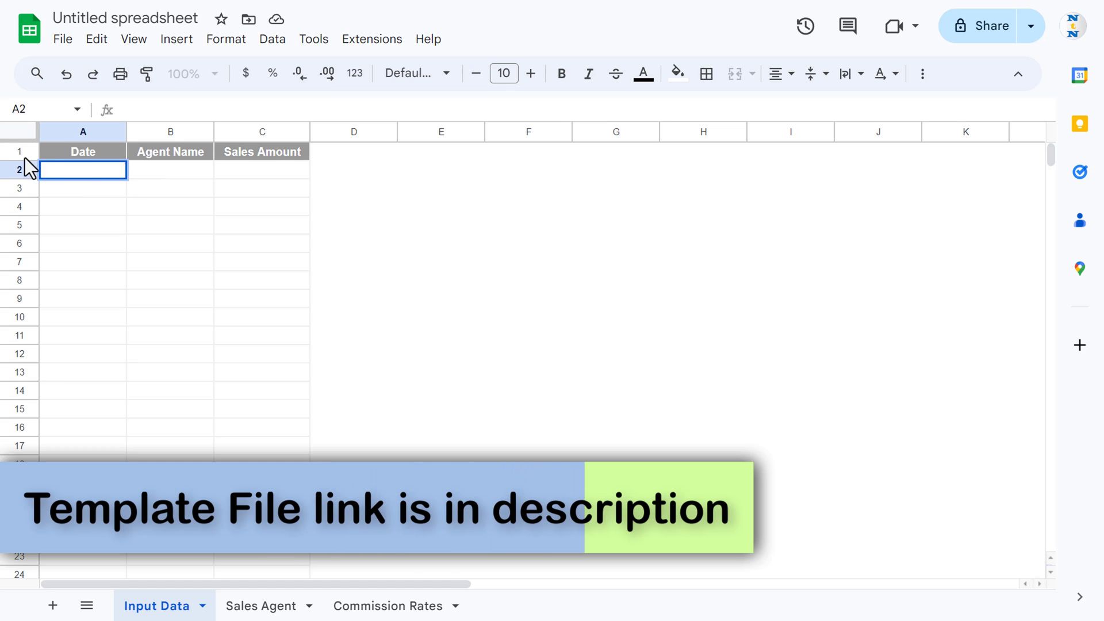
{"action": "key", "text": "Escape"}
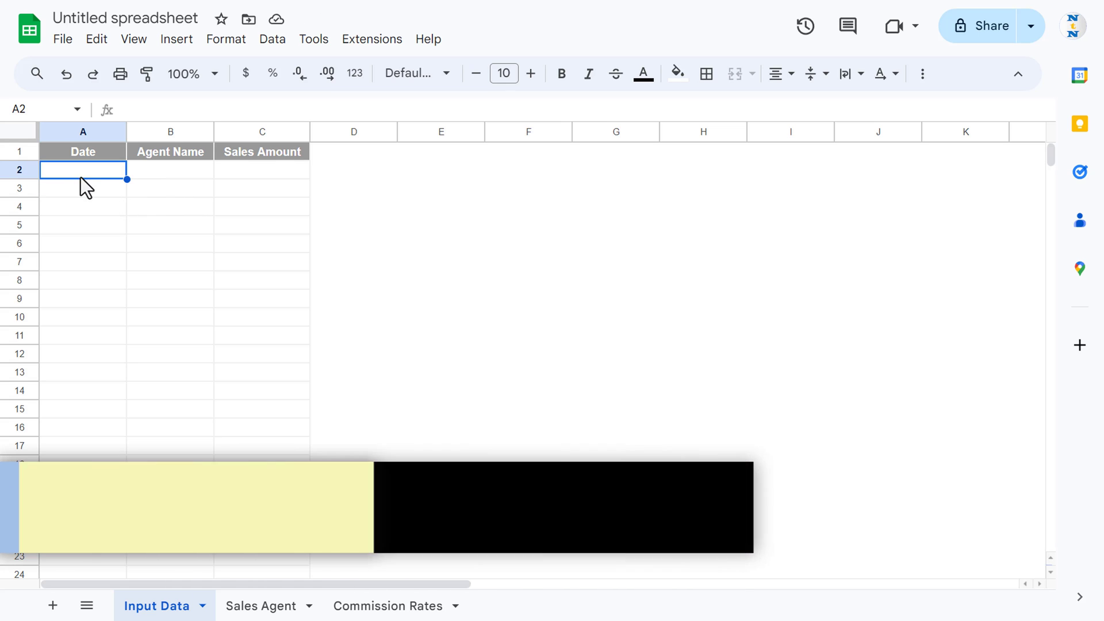
{"action": "double_click", "coordinate": [89, 171]}
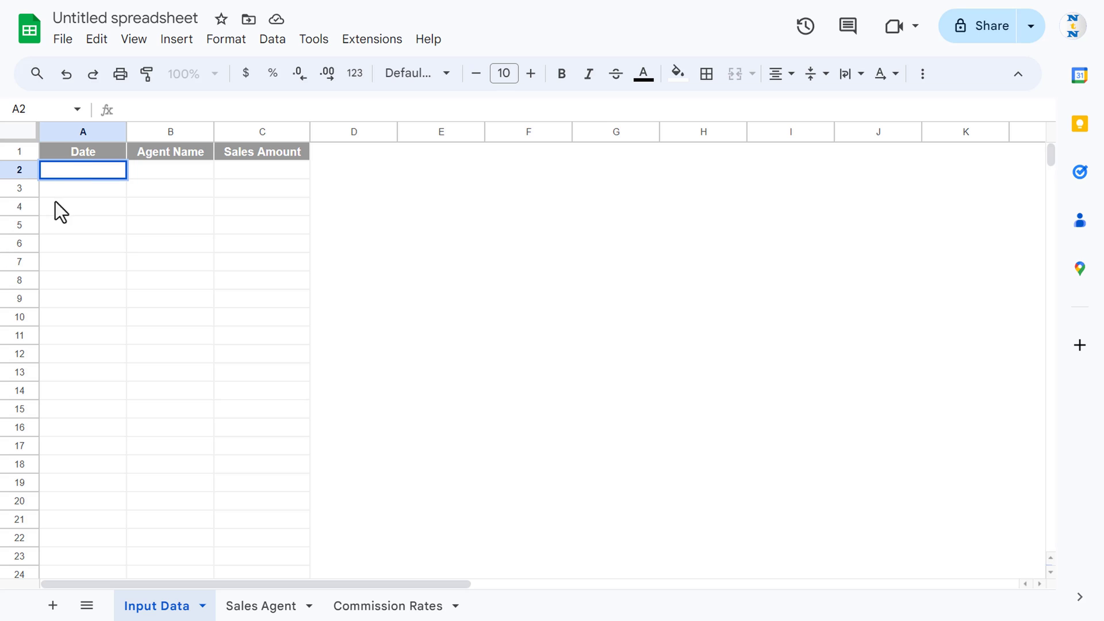
{"action": "key", "text": "Escape"}
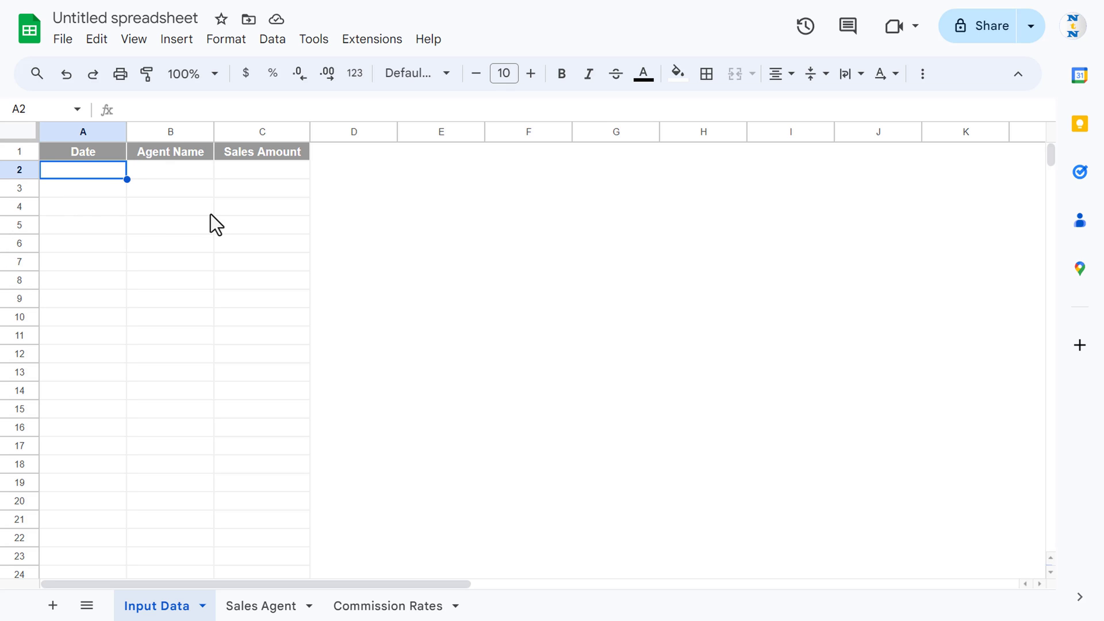
Add a data validation rule to A2:A1000 of the Input Data sheet with the criterion "Is valid date"
{"action": "key", "text": "ctrl+shift+Down"}
{"action": "right_click", "coordinate": [69, 152]}
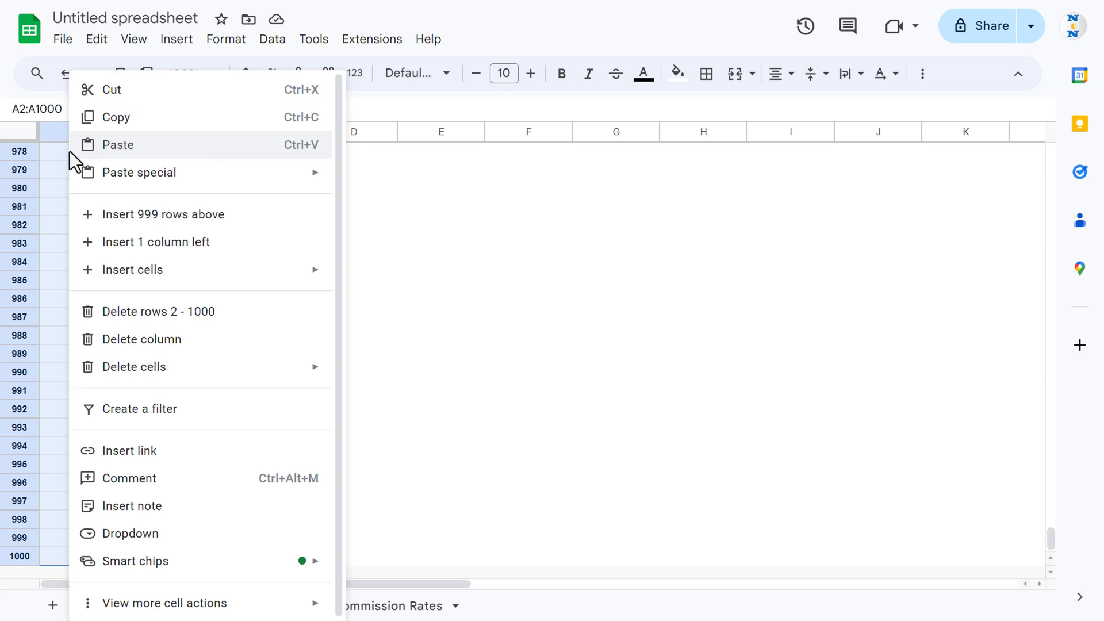
{"action": "left_click", "coordinate": [144, 533]}
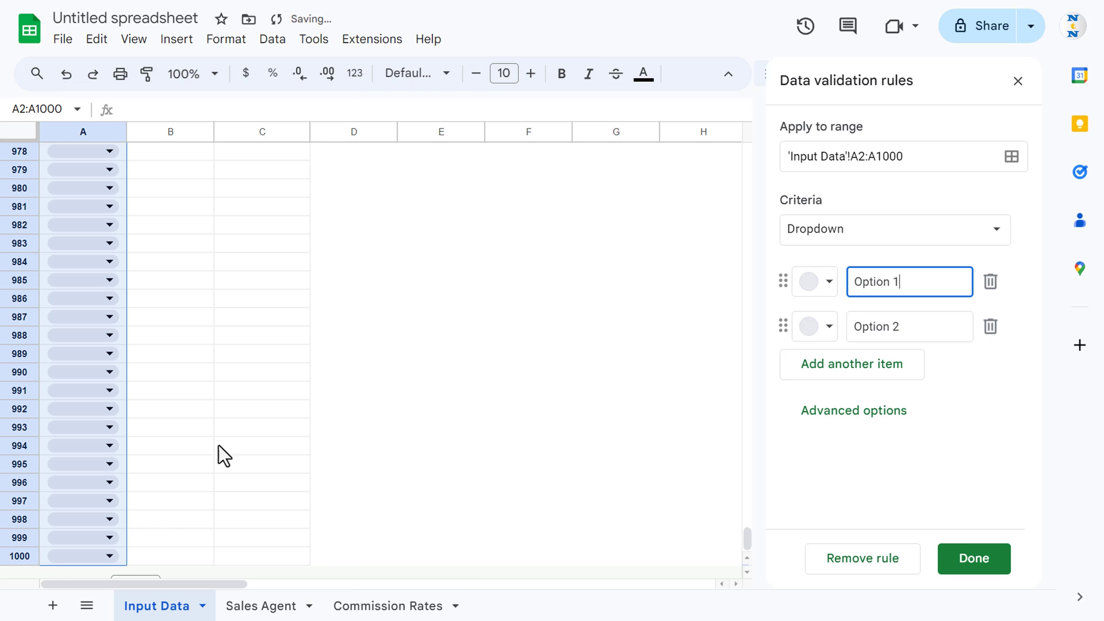
{"action": "left_click", "coordinate": [882, 232]}
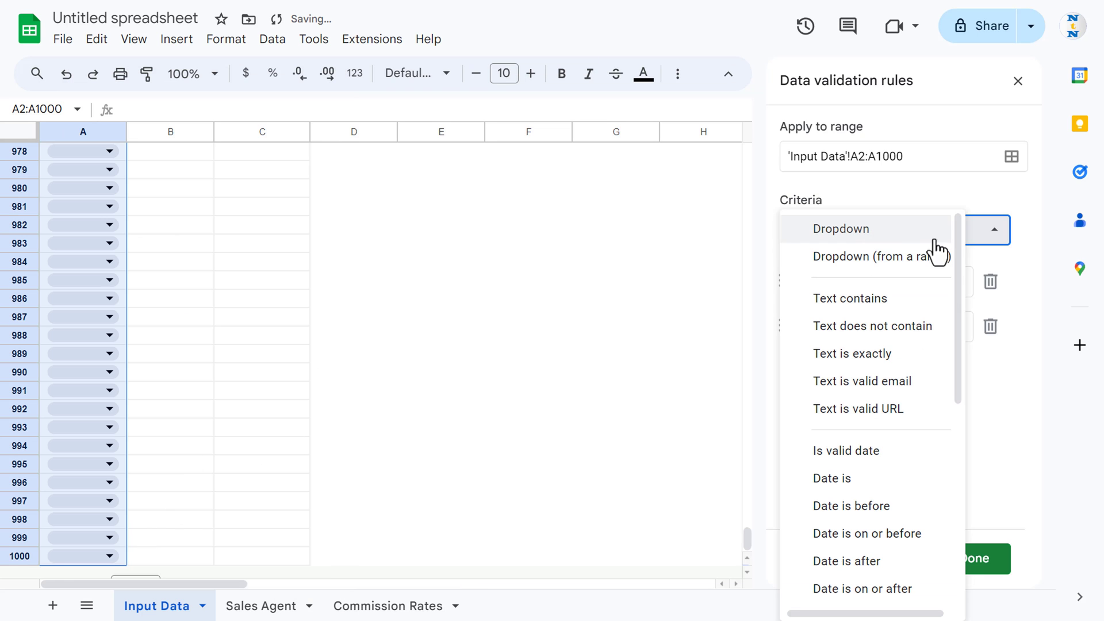
{"action": "left_click_drag", "start_coordinate": [957, 277], "coordinate": [957, 382]}
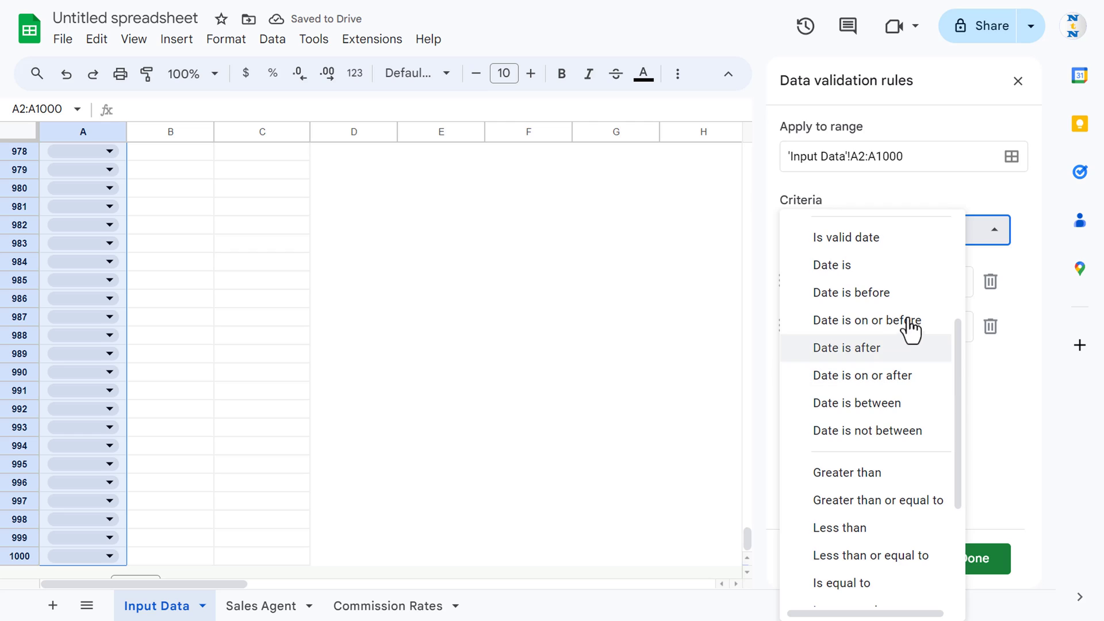
{"action": "left_click", "coordinate": [871, 237]}
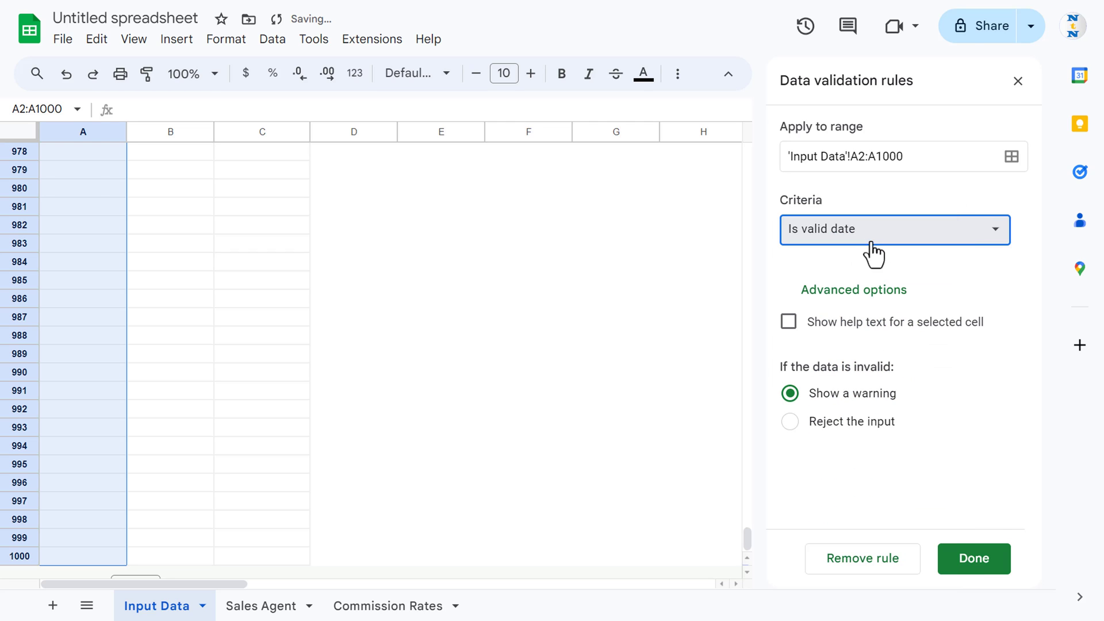
{"action": "left_click", "coordinate": [984, 553]}
{"action": "left_click", "coordinate": [185, 283]}
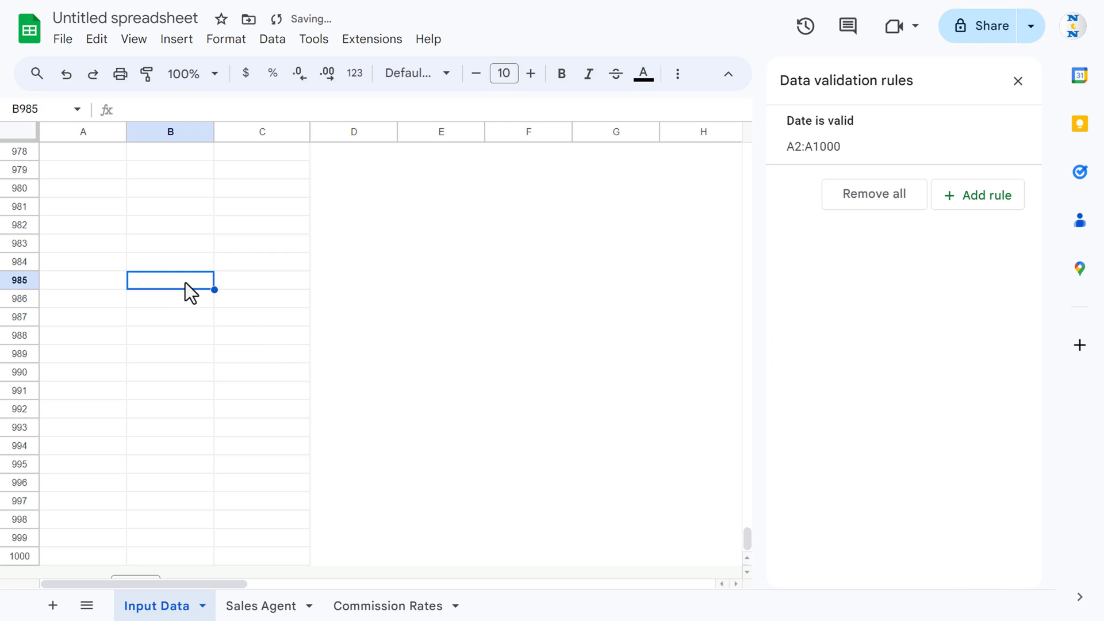
Enter the date 1/1/2024 in cell A2 using the calendar date picker
{"action": "key", "text": "ctrl+Up"}
{"action": "left_click", "coordinate": [261, 225]}
{"action": "left_click", "coordinate": [95, 170]}
{"action": "double_click", "coordinate": [94, 170]}
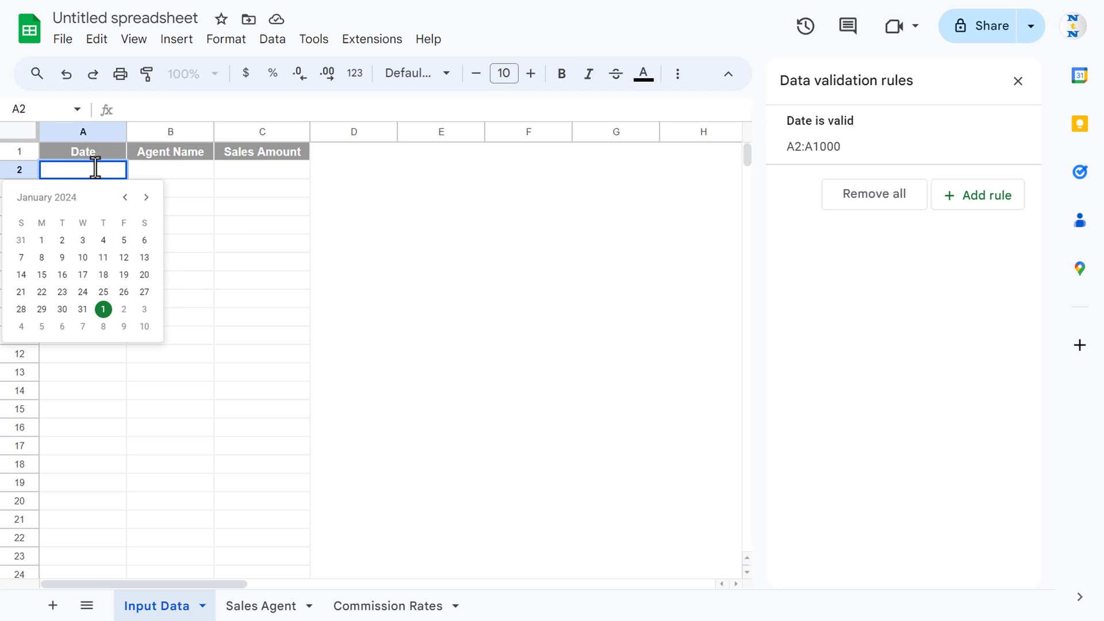
{"action": "left_click", "coordinate": [41, 241]}
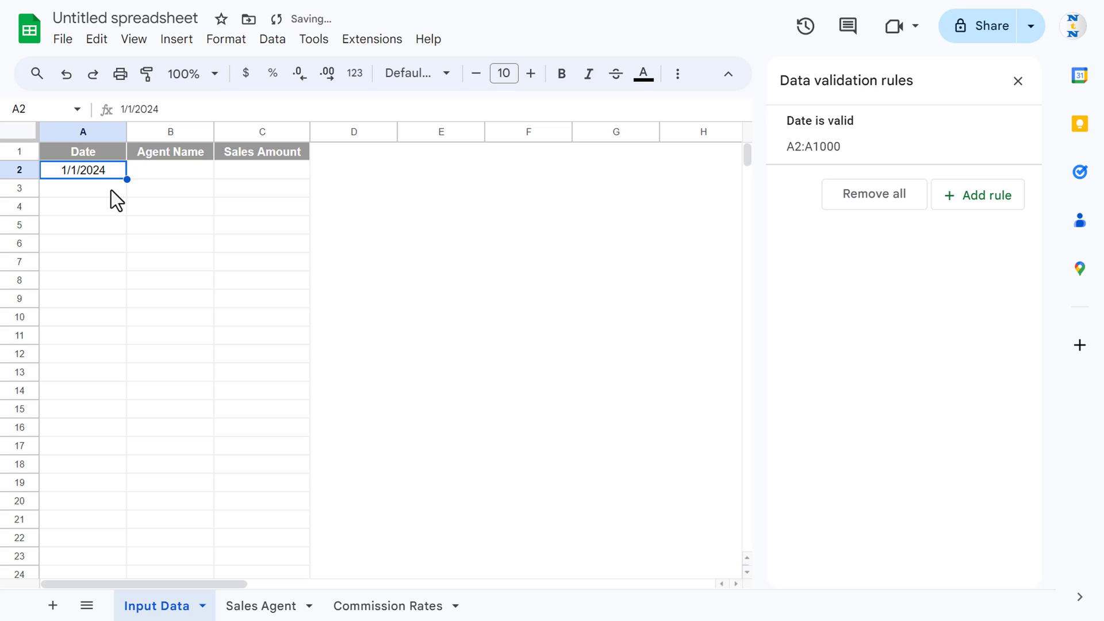
Add a data validation rule to B2:B1000 of the Input Data sheet with the criterion "Dropdown (from a range)"
{"action": "key", "text": "Tab"}
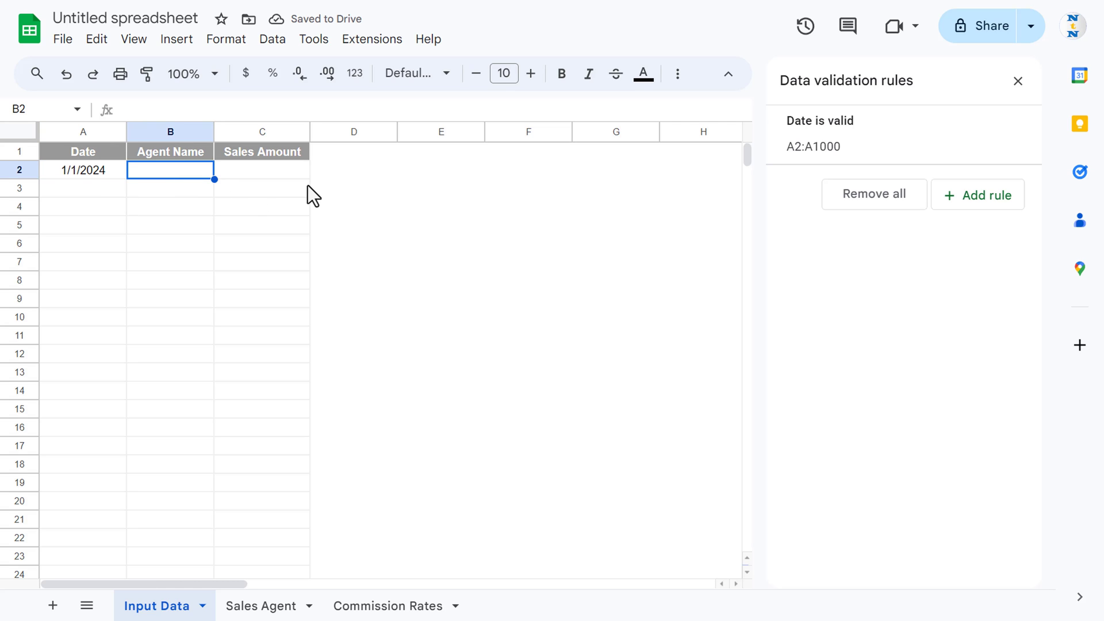
{"action": "key", "text": "ctrl+shift+Down"}
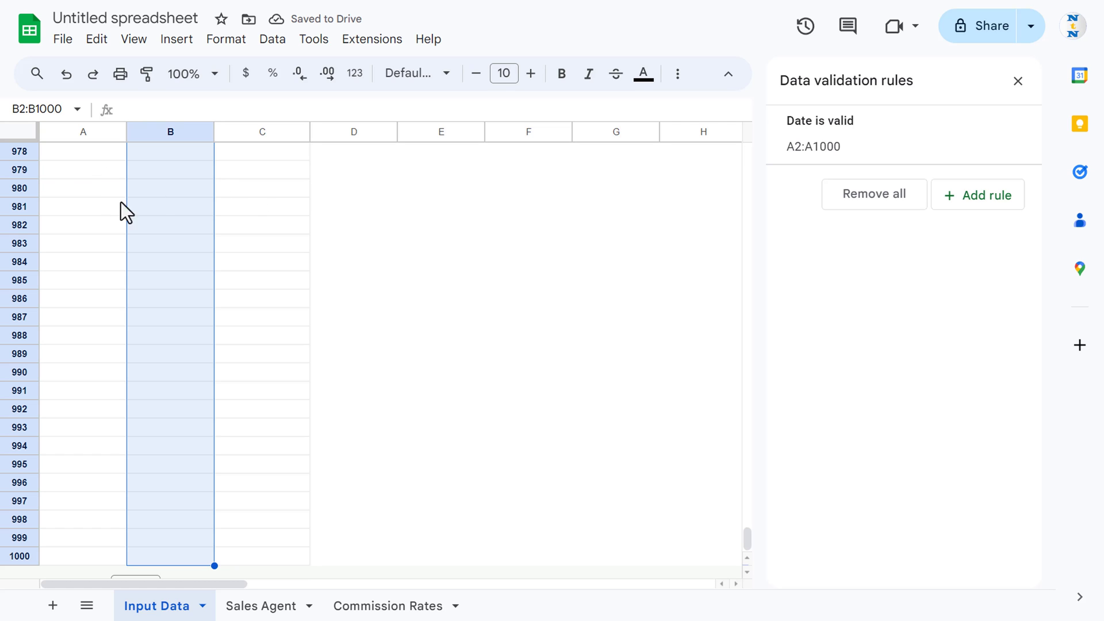
{"action": "right_click", "coordinate": [161, 169]}
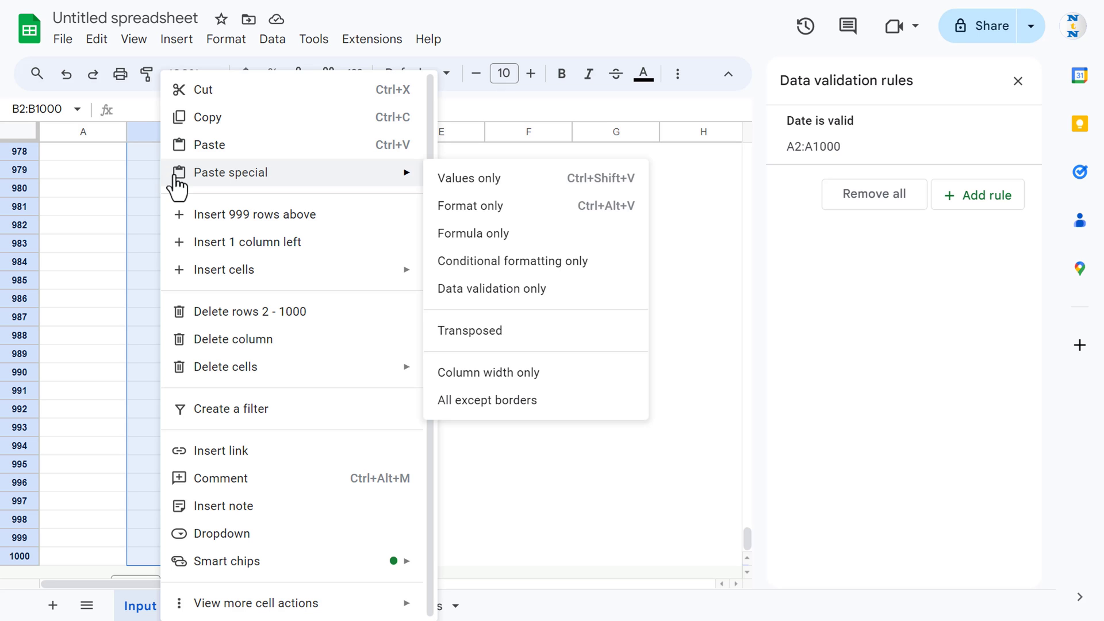
{"action": "left_click", "coordinate": [243, 544]}
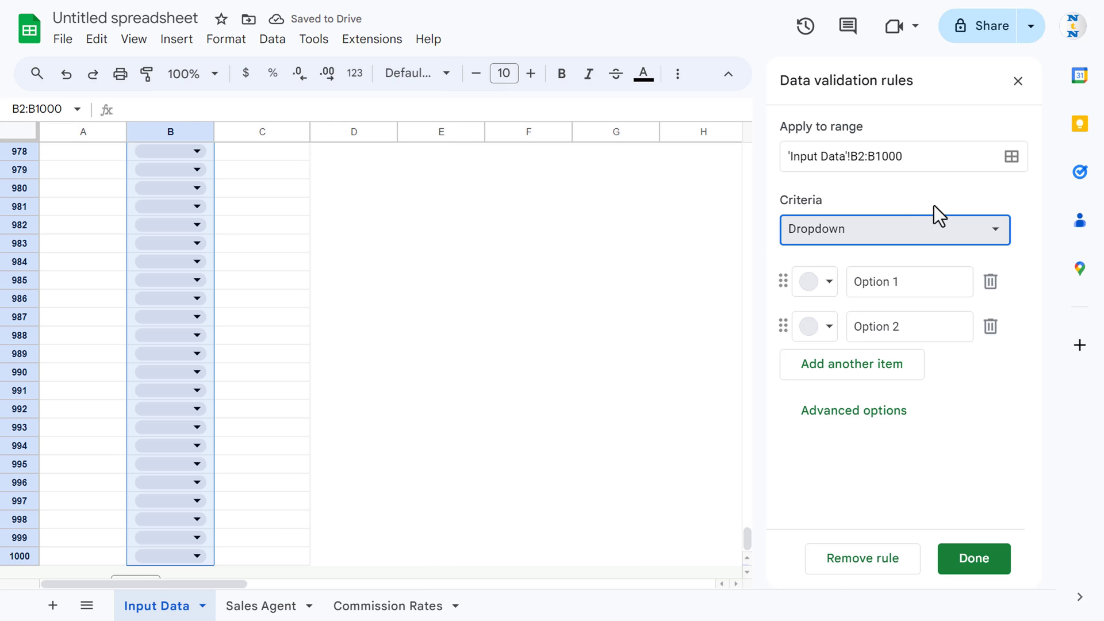
{"action": "left_click", "coordinate": [915, 237]}
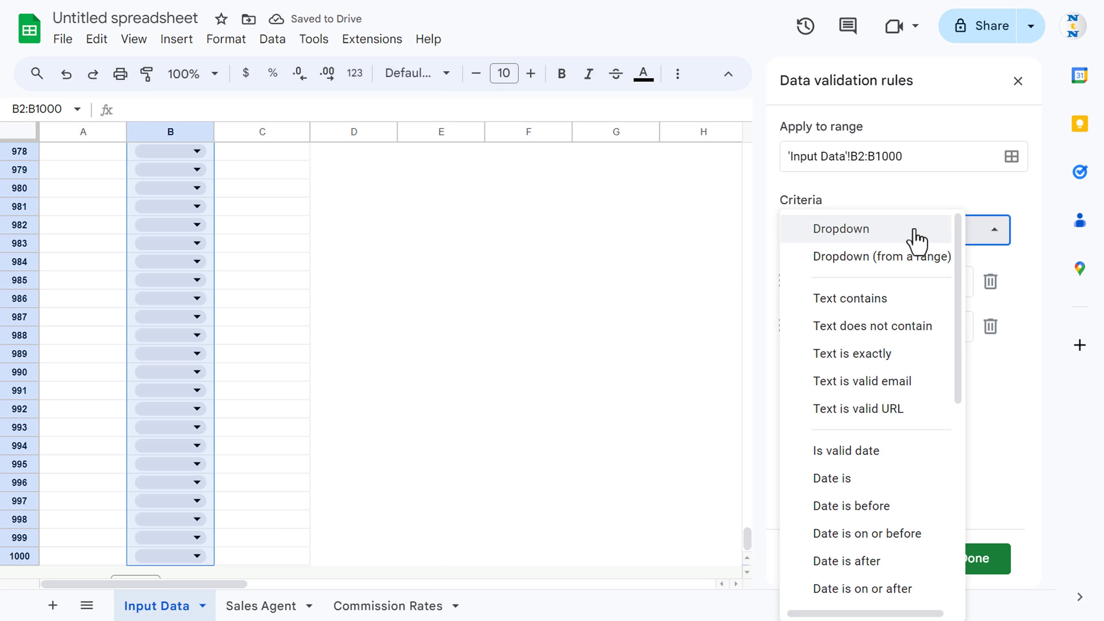
{"action": "left_click", "coordinate": [915, 263]}
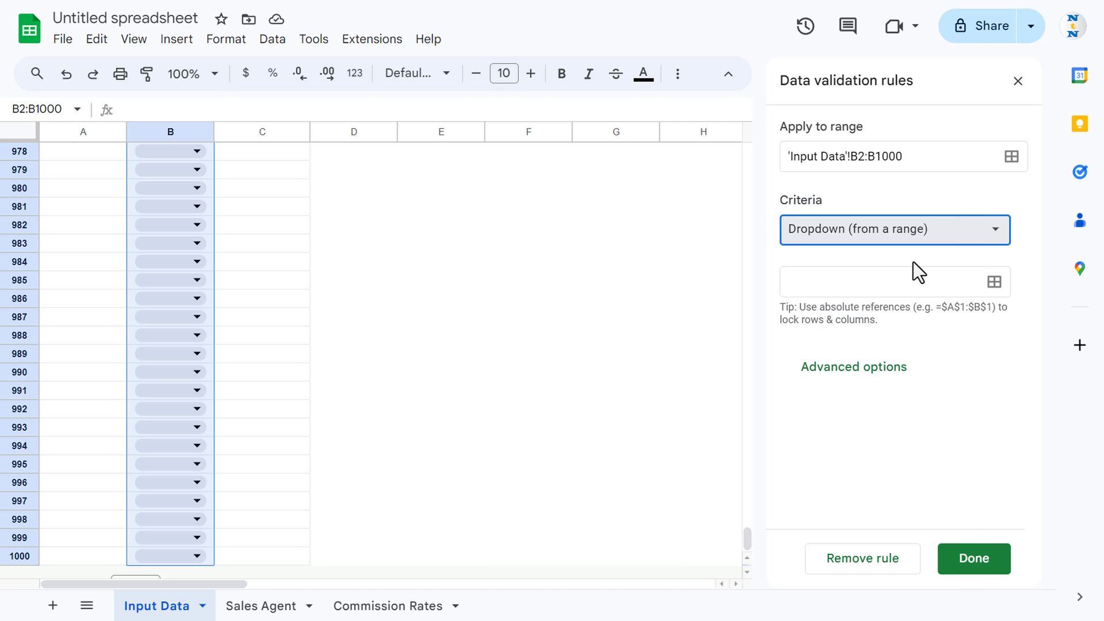
Set the source range of the B2:B1000 dropdown rule to 'Sales Agent'!A2:A6
{"action": "left_click", "coordinate": [999, 290]}
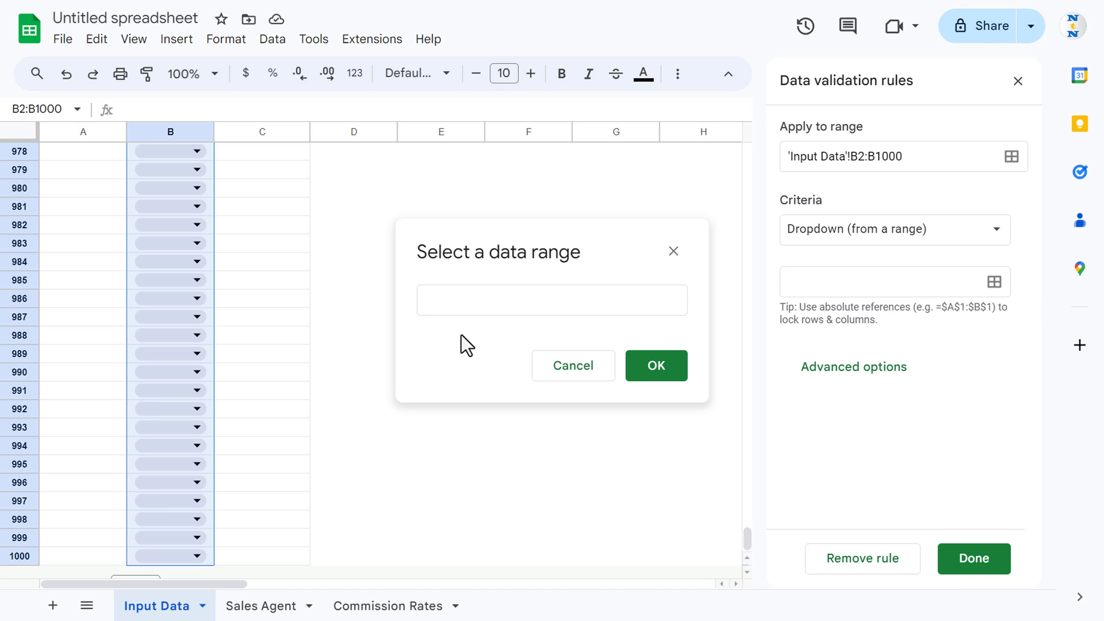
{"action": "left_click", "coordinate": [476, 302]}
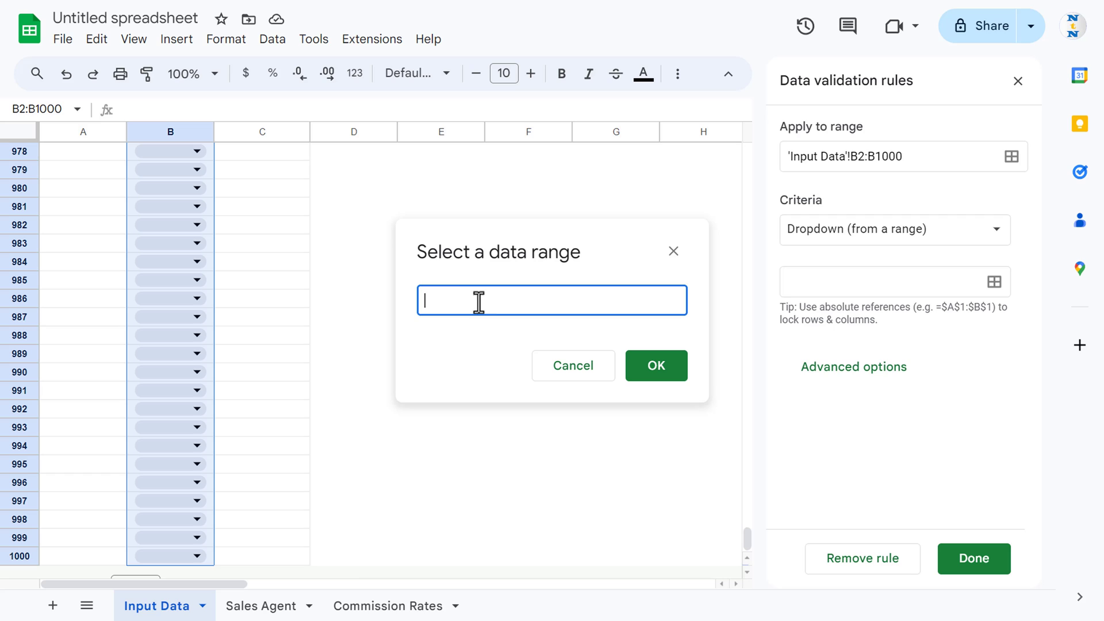
{"action": "left_click", "coordinate": [254, 608]}
{"action": "left_click_drag", "start_coordinate": [110, 171], "coordinate": [106, 246]}
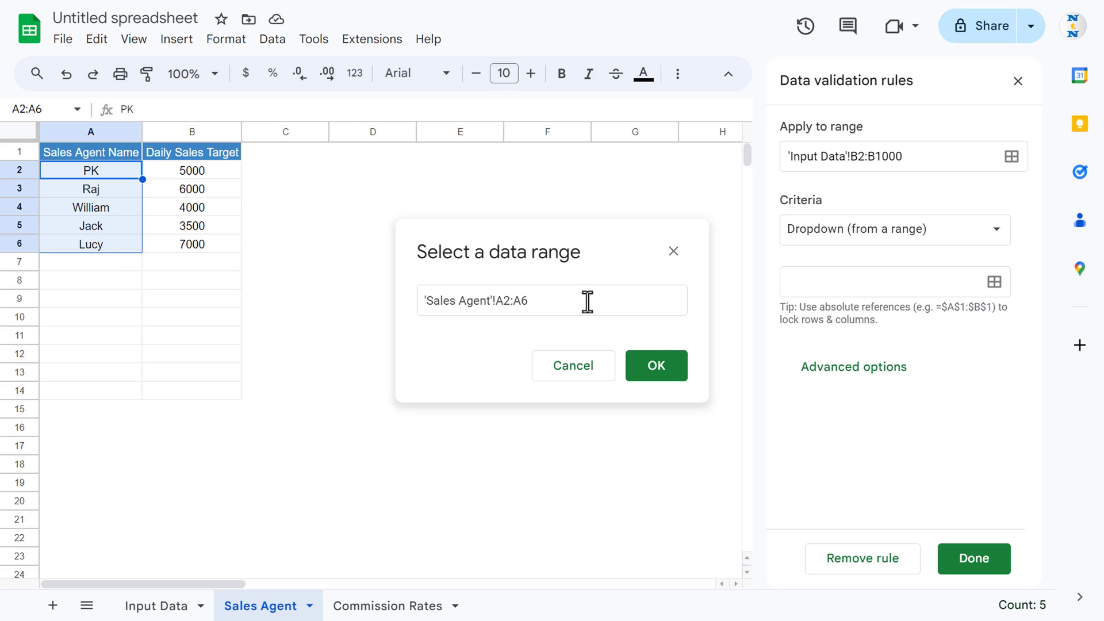
{"action": "left_click", "coordinate": [657, 367]}
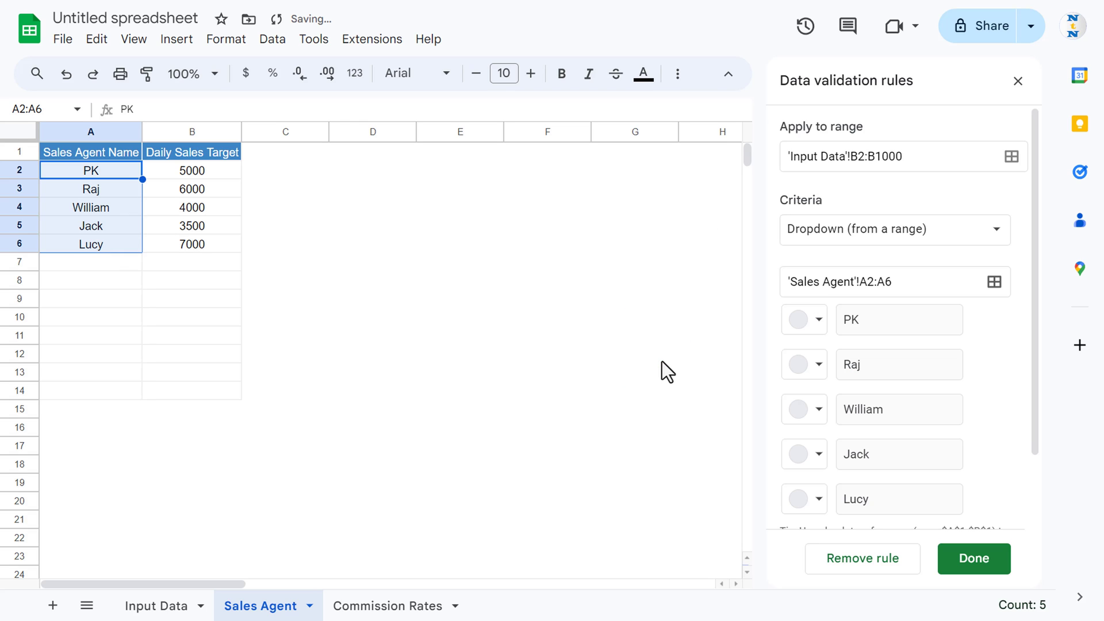
Choose the first listed agent in B2 of the Input Data sheet and enter the sales amount 10000 in C2
{"action": "left_click", "coordinate": [190, 606]}
{"action": "left_click", "coordinate": [241, 196]}
{"action": "key", "text": "ctrl+Up"}
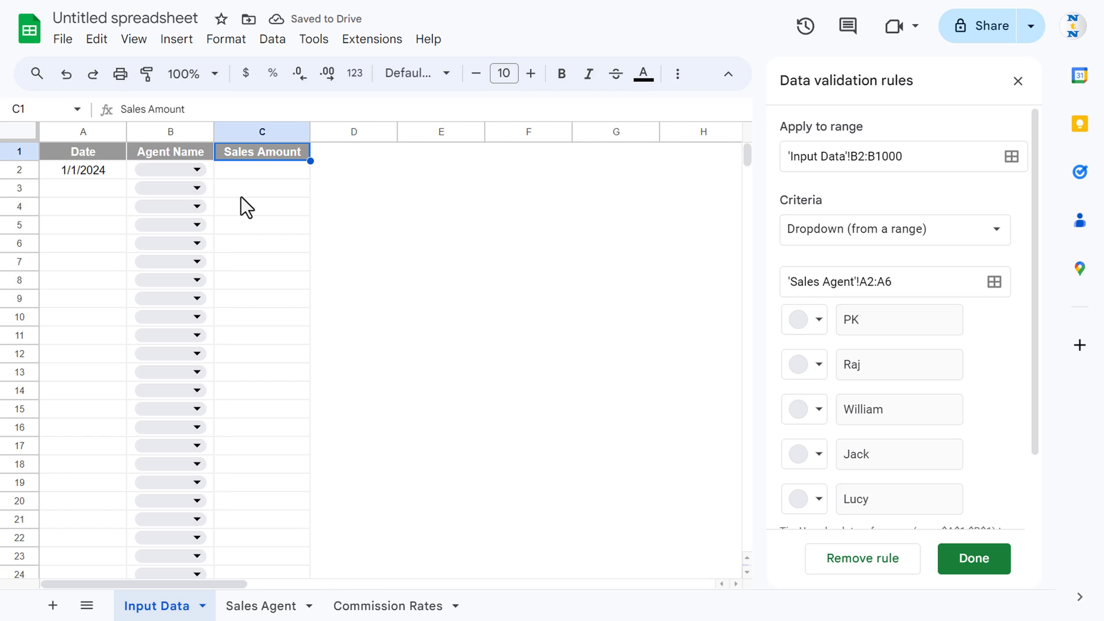
{"action": "left_click", "coordinate": [197, 168]}
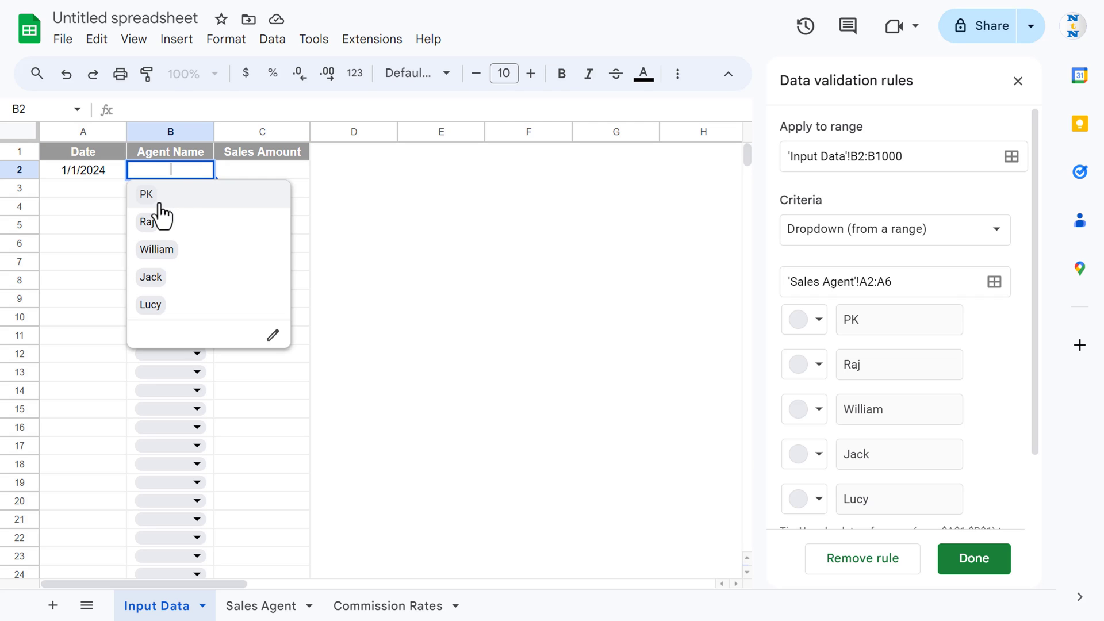
{"action": "left_click", "coordinate": [151, 195]}
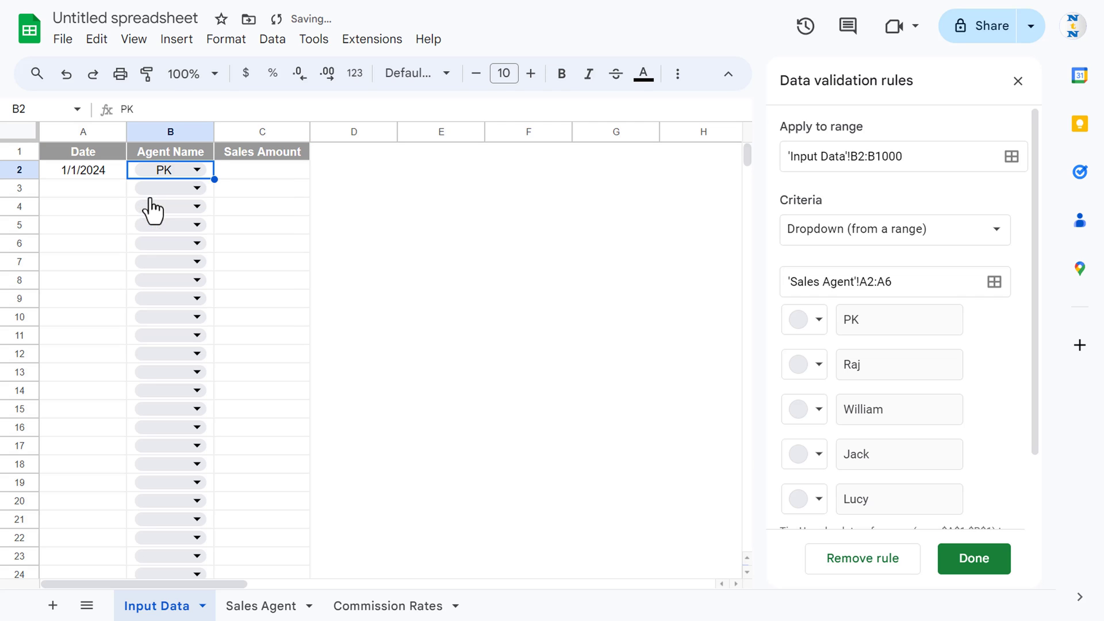
{"action": "left_click", "coordinate": [279, 175]}
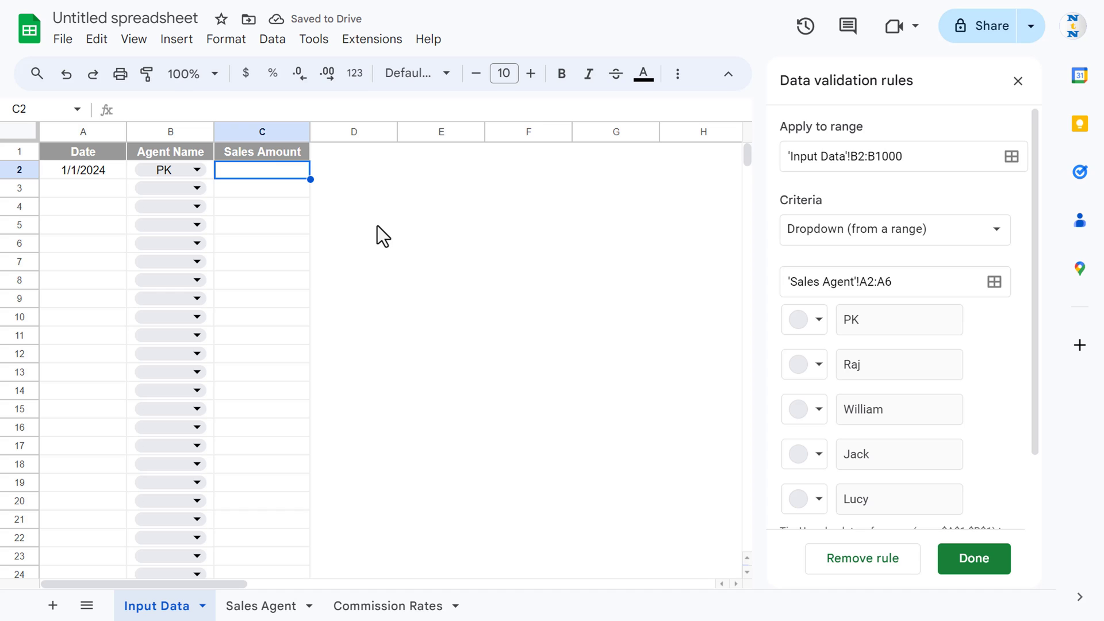
{"action": "type", "text": "10000"}
{"action": "key", "text": "Return"}
{"action": "key", "text": "Up"}
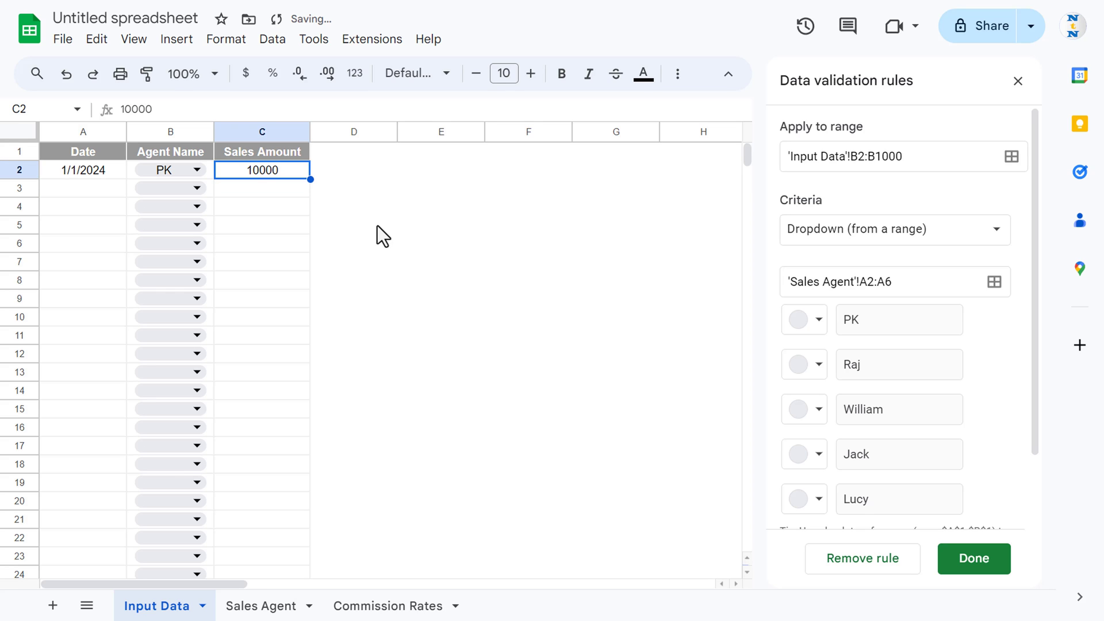
Switch to the Commission Template spreadsheet and copy the records in A2:C52 of its Input Data sheet
{"action": "key", "text": "Left"}
{"action": "key", "text": "Left"}
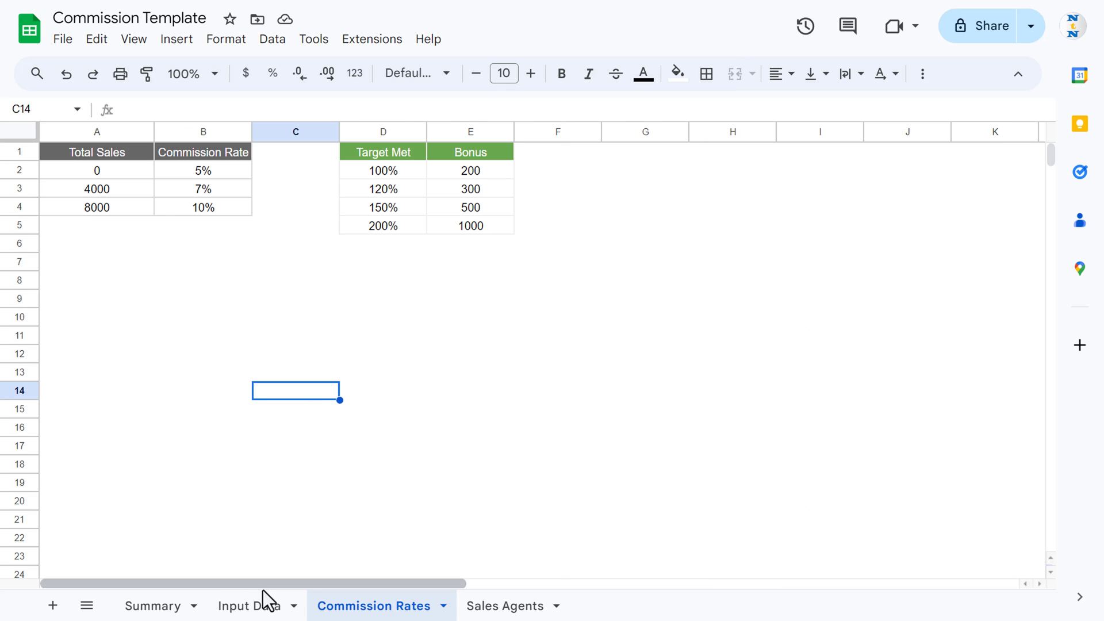
{"action": "left_click", "coordinate": [263, 604]}
{"action": "left_click", "coordinate": [69, 176]}
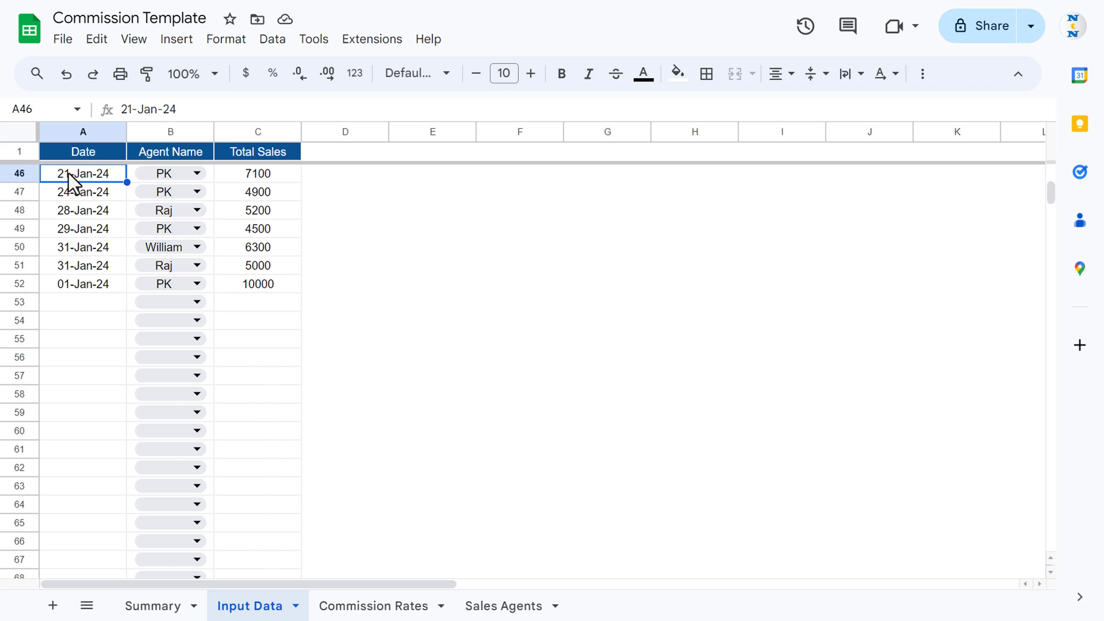
{"action": "key", "text": "ctrl+Up"}
{"action": "key", "text": "Down"}
{"action": "key", "text": "shift+Right"}
{"action": "key", "text": "shift+Right"}
{"action": "key", "text": "ctrl+shift+Down"}
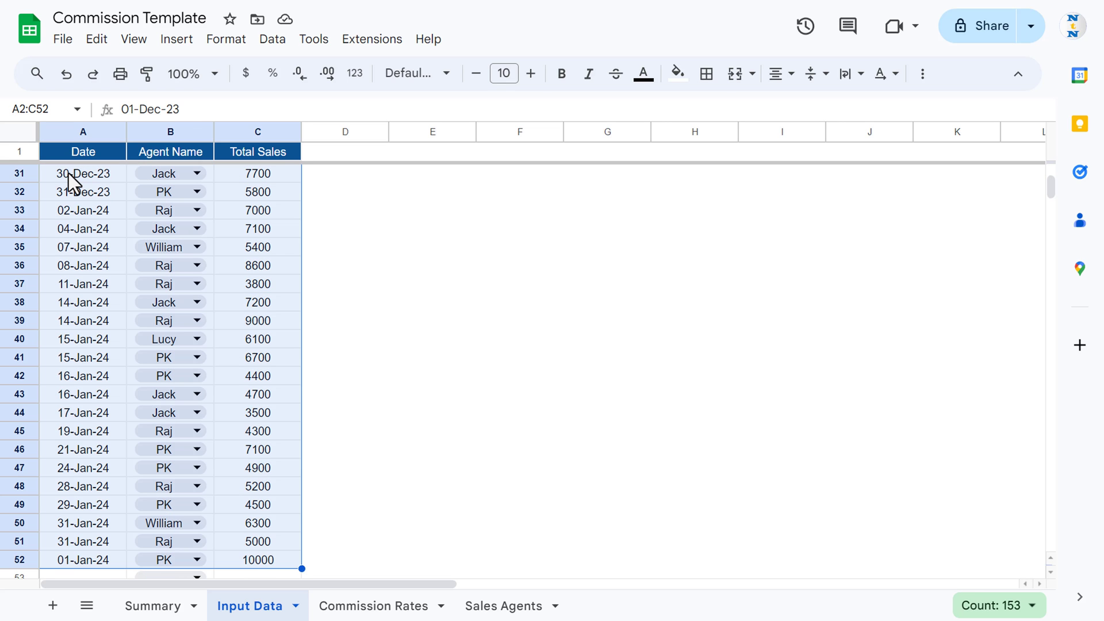
{"action": "key", "text": "ctrl+c"}
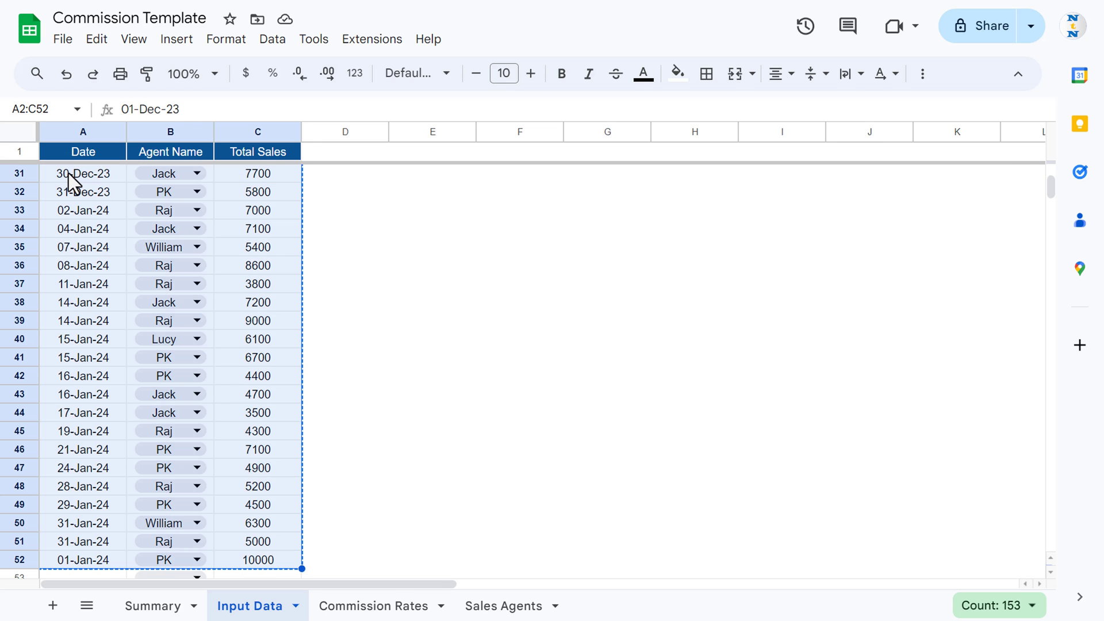
Switch back to the new spreadsheet and paste the copied records as values only from cell A2 of Input Data
{"action": "key", "text": "ctrl+Tab"}
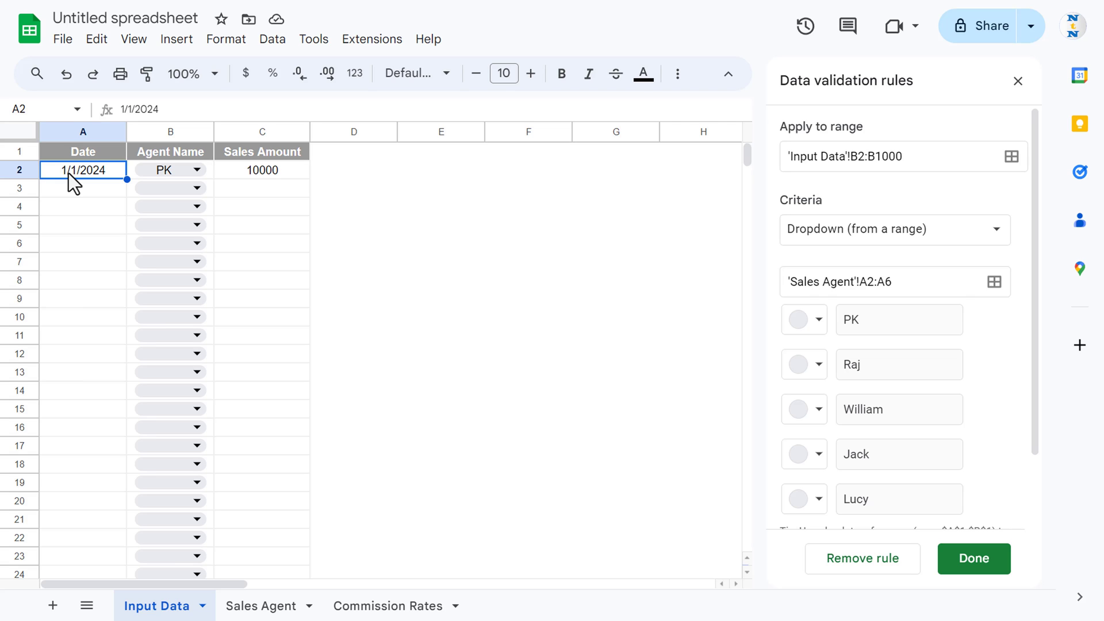
{"action": "key", "text": "ctrl+shift+v"}
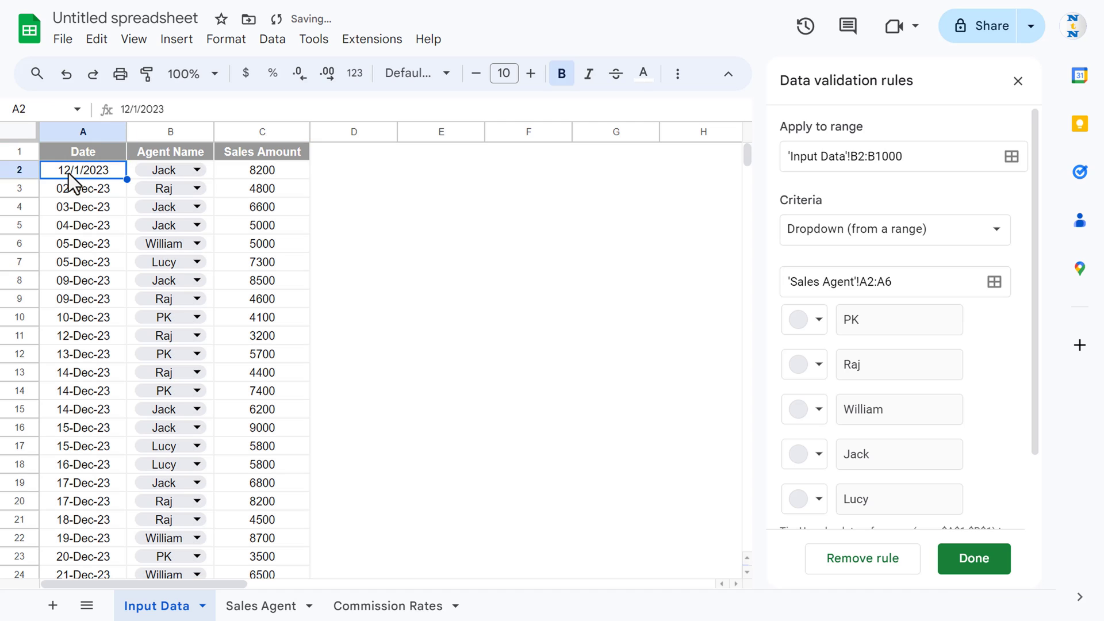
{"action": "key", "text": "Down"}
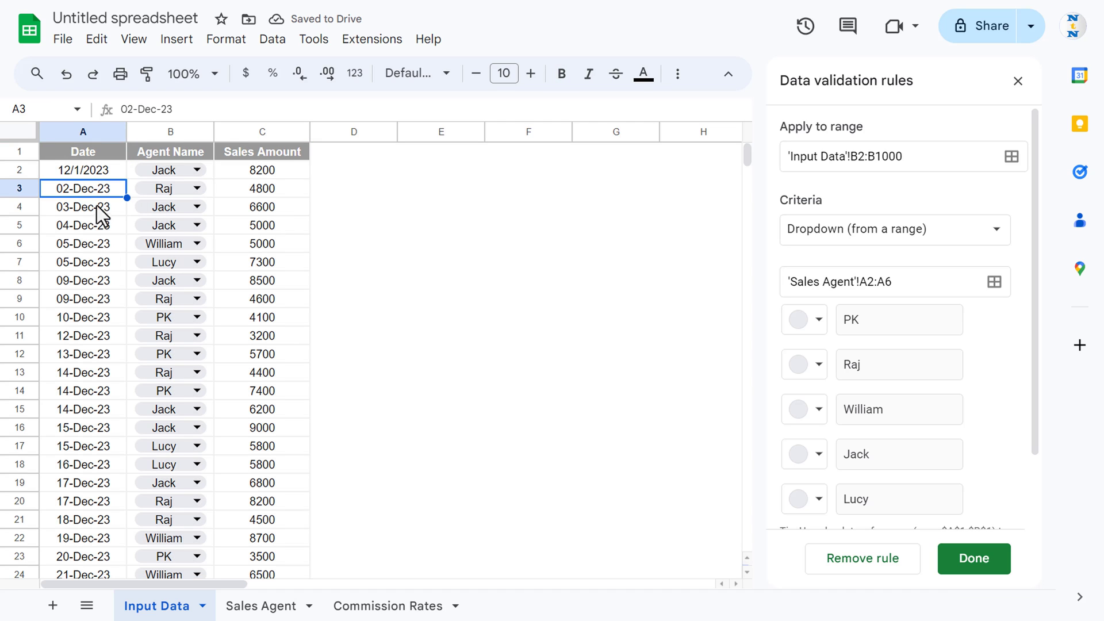
Apply the custom number format DD-MMM-YY to the dates in A2:A1000 of the Input Data sheet
{"action": "key", "text": "Up"}
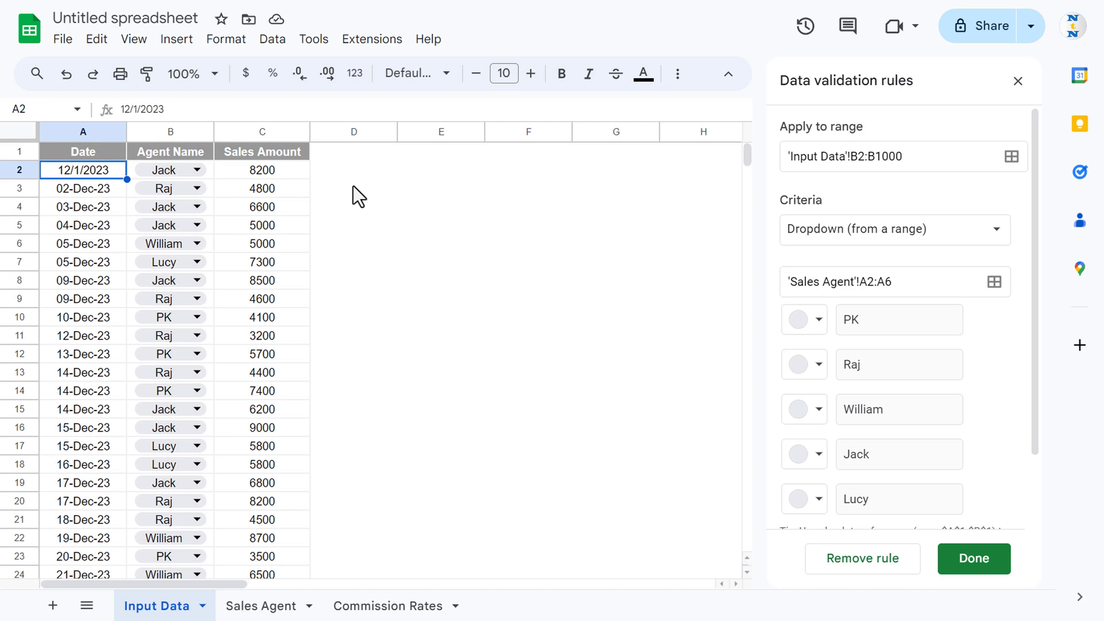
{"action": "key", "text": "ctrl+shift+Down"}
{"action": "key", "text": "ctrl+shift+Down"}
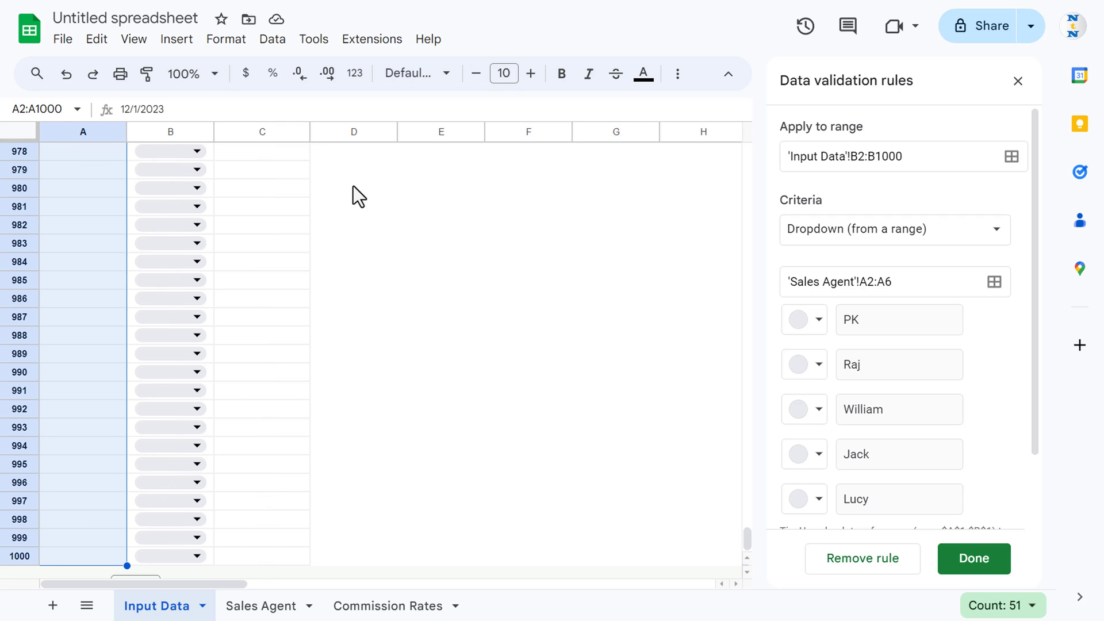
{"action": "left_click", "coordinate": [227, 40]}
{"action": "mouse_move", "coordinate": [345, 111]}
{"action": "scroll", "coordinate": [584, 586], "scroll_direction": "down", "scroll_amount": 2}
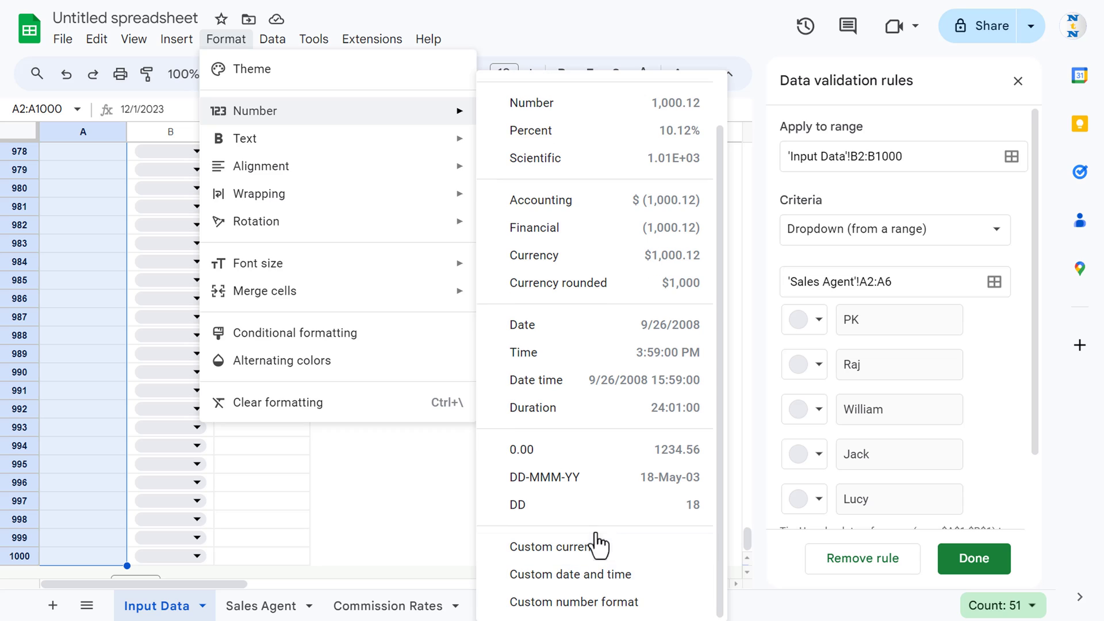
{"action": "left_click", "coordinate": [578, 610]}
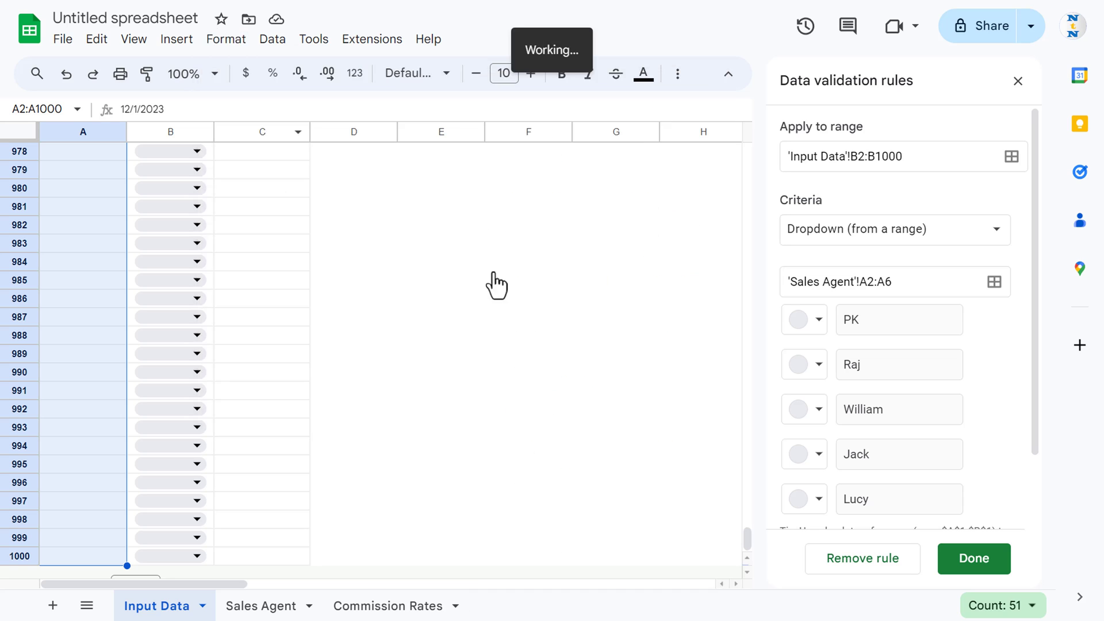
{"action": "type", "text": "DD-MMM-YY"}
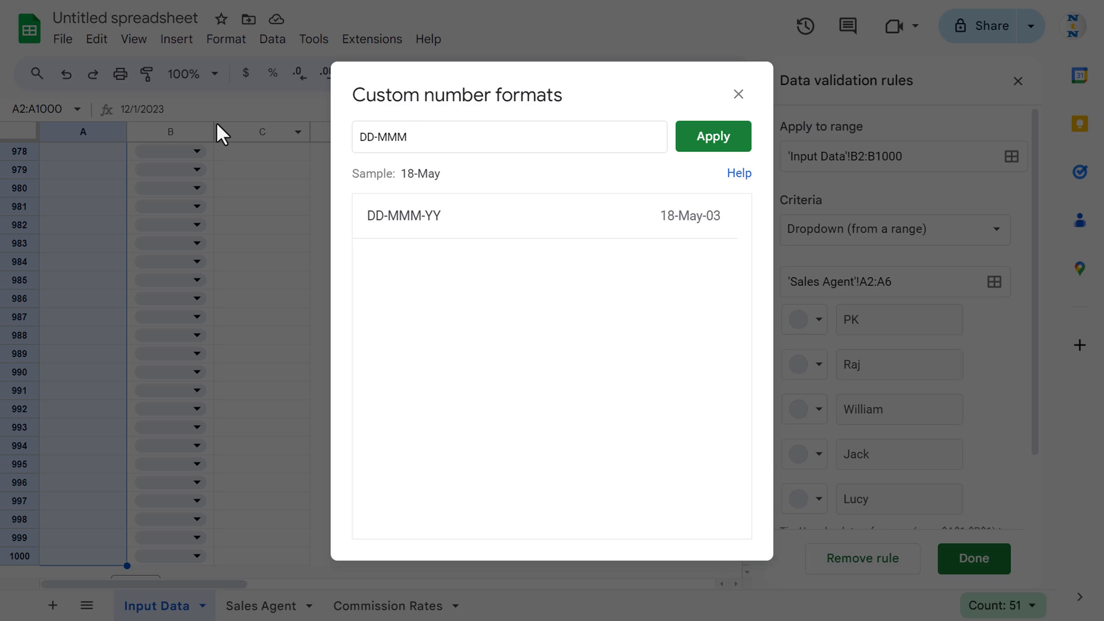
{"action": "left_click", "coordinate": [712, 144]}
{"action": "left_click", "coordinate": [89, 253]}
{"action": "key", "text": "ctrl+Up"}
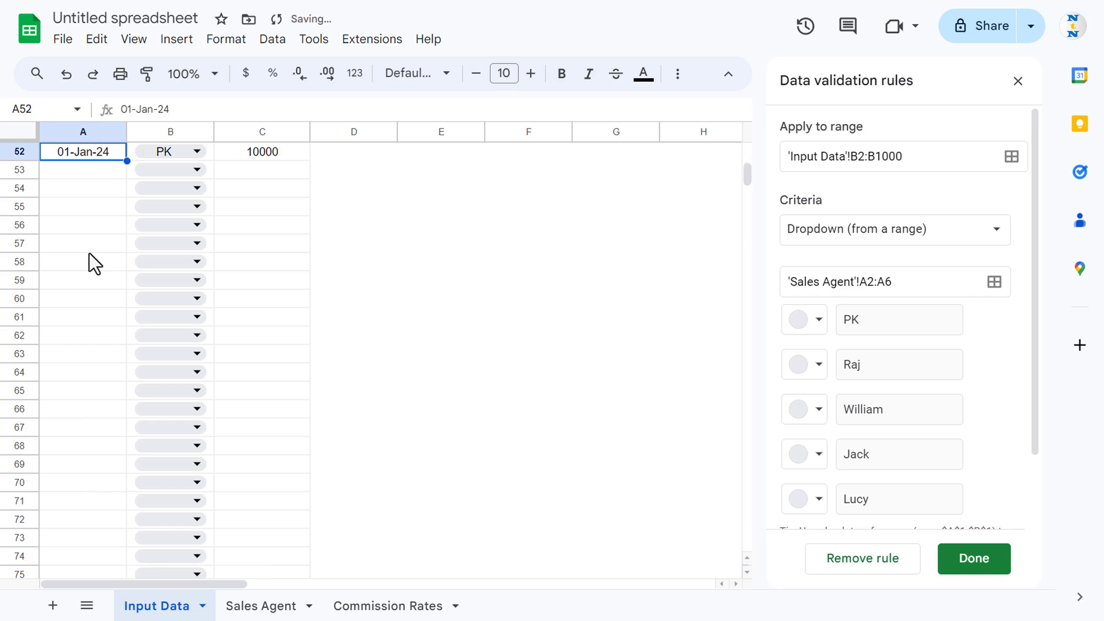
{"action": "key", "text": "ctrl+Up"}
{"action": "key", "text": "Down"}
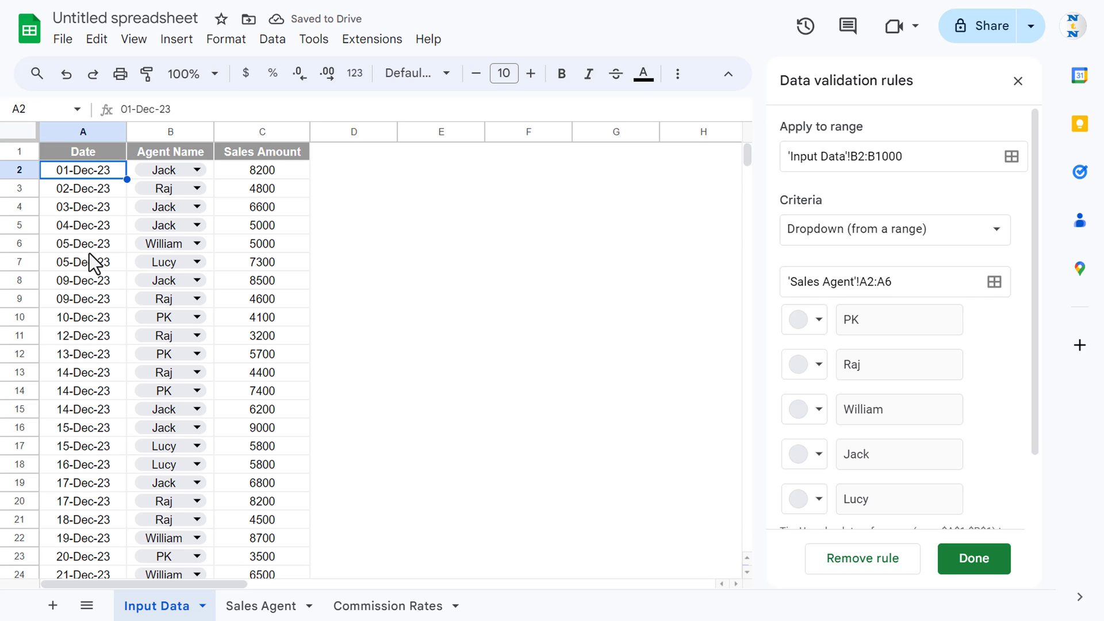
Add a new sheet named Summary, place it before Input Data, and close the data validation rules
{"action": "left_click", "coordinate": [52, 605]}
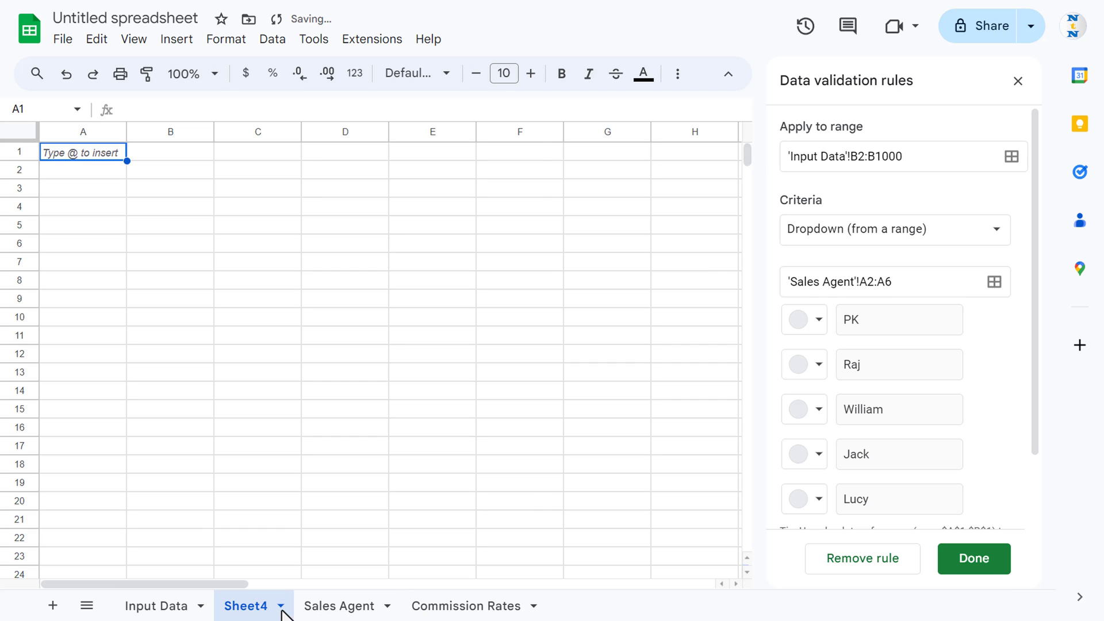
{"action": "left_click_drag", "start_coordinate": [256, 610], "coordinate": [148, 604]}
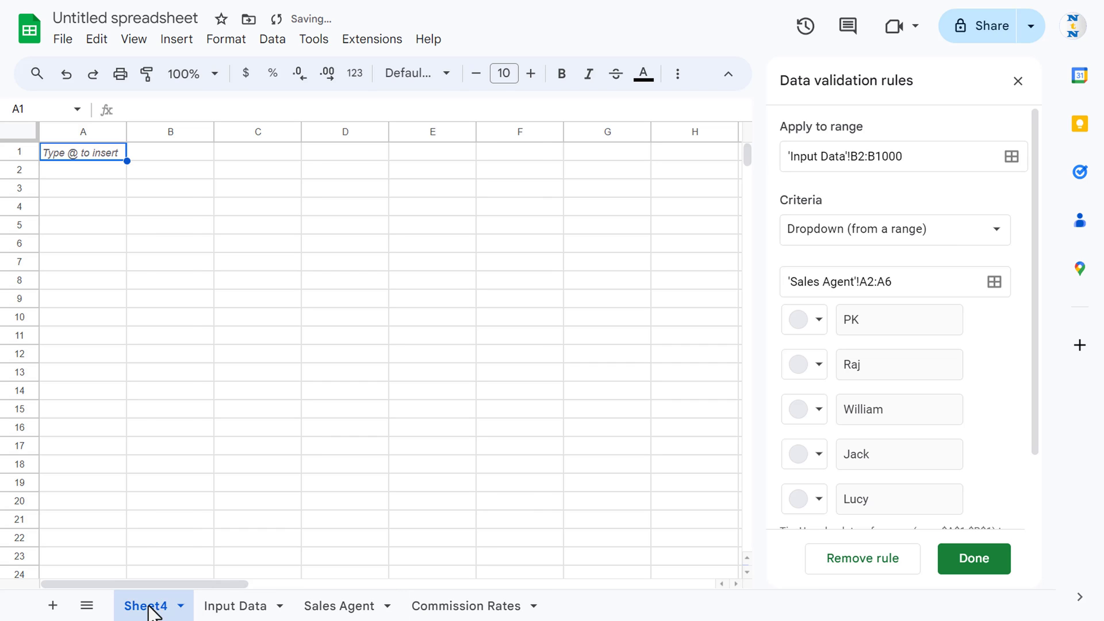
{"action": "double_click", "coordinate": [151, 606]}
{"action": "left_click", "coordinate": [312, 531], "text": "shift"}
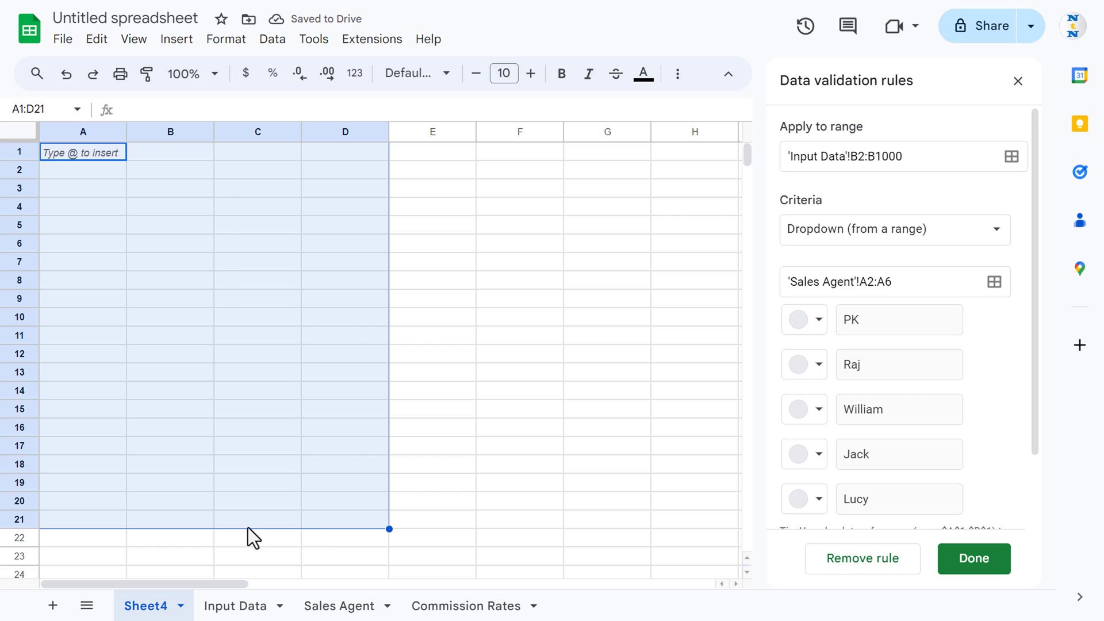
{"action": "double_click", "coordinate": [157, 609]}
{"action": "type", "text": "Summary"}
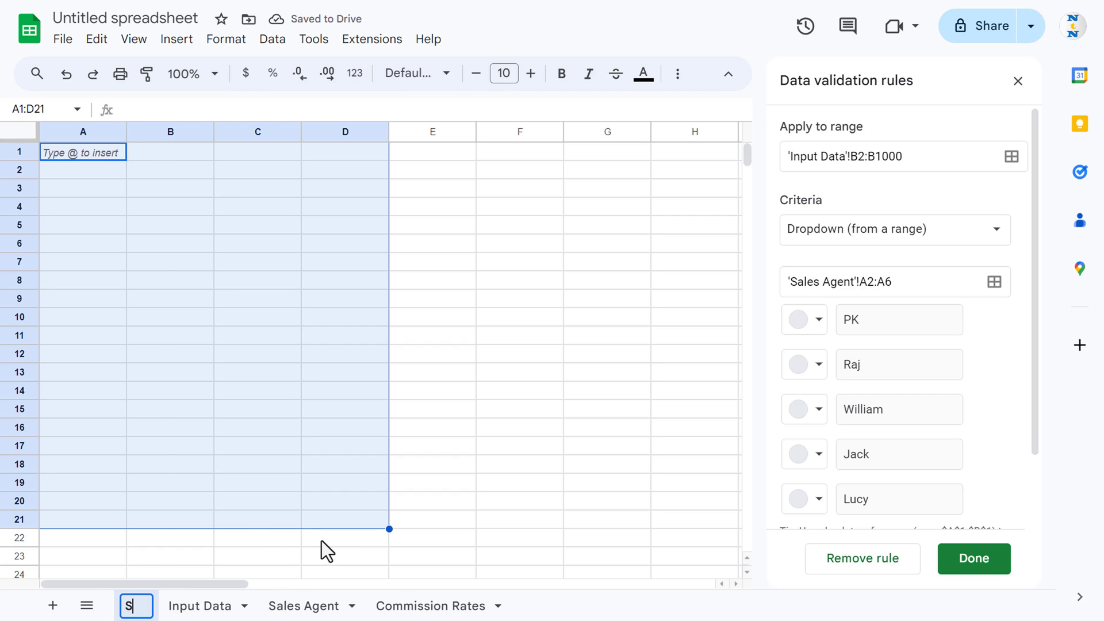
{"action": "key", "text": "Return"}
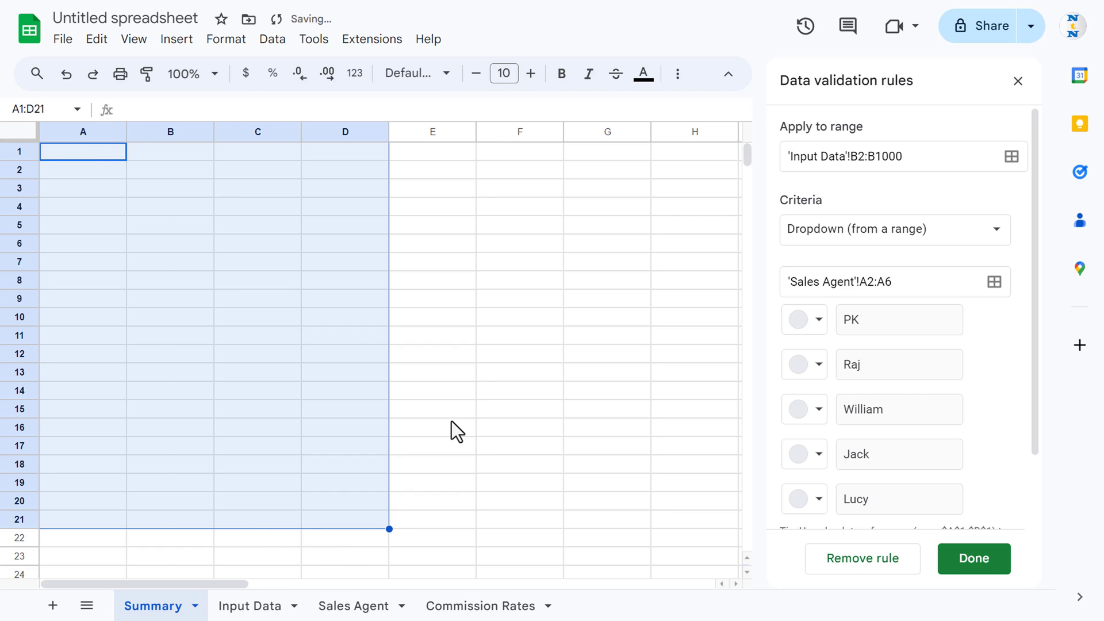
{"action": "left_click", "coordinate": [488, 373]}
{"action": "left_click", "coordinate": [1018, 81]}
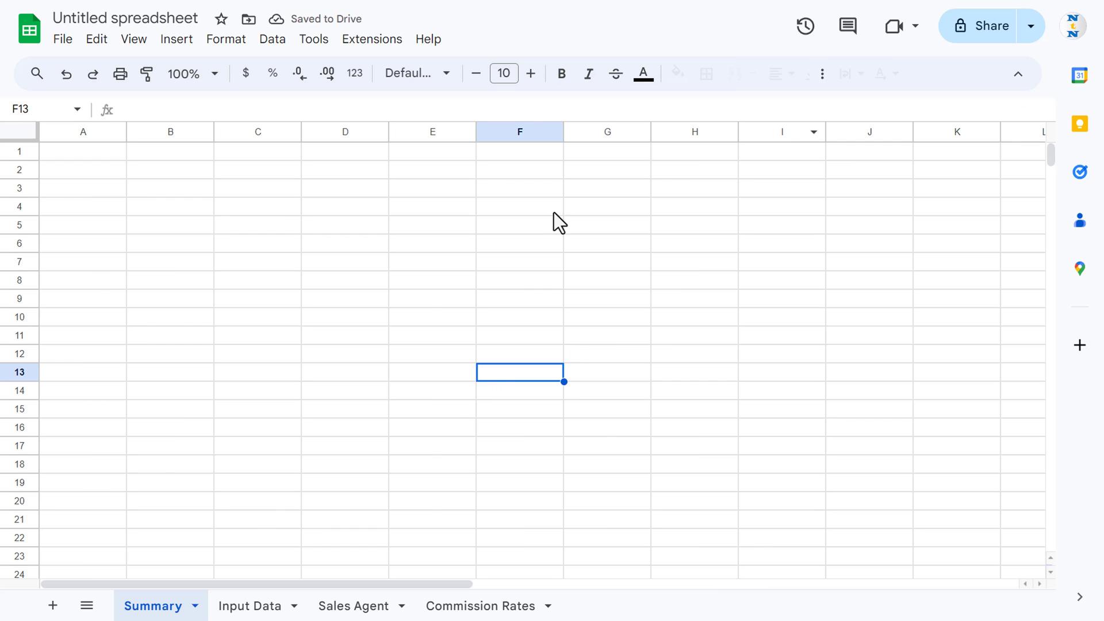
Switch to the Commission Template spreadsheet and copy the table headings in B6:J6 of its Summary sheet
{"action": "left_click", "coordinate": [554, 225]}
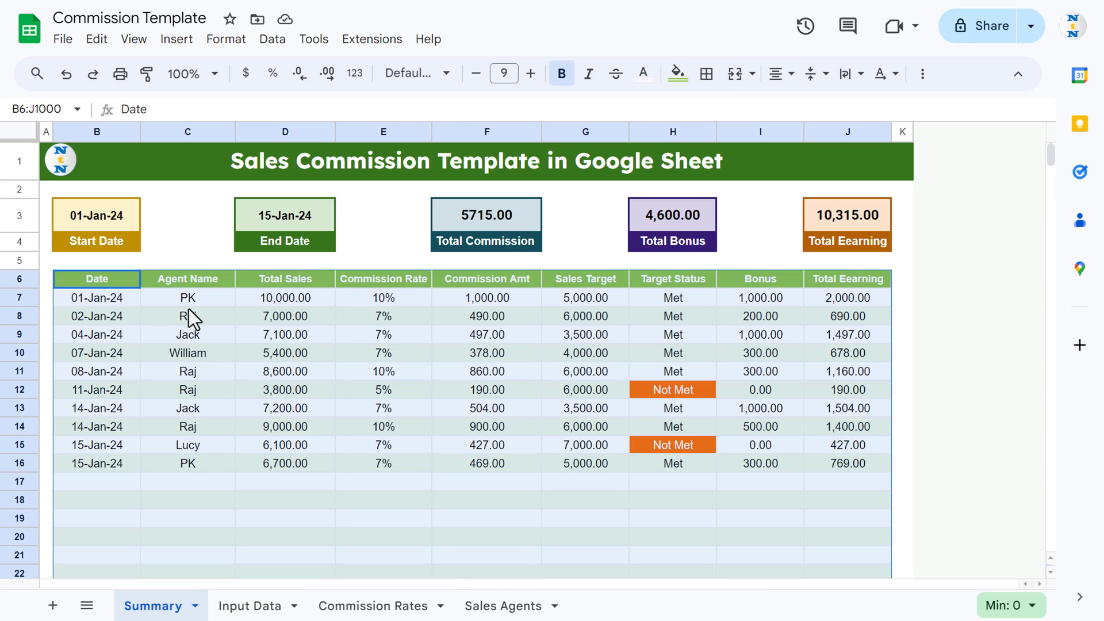
{"action": "left_click", "coordinate": [86, 281]}
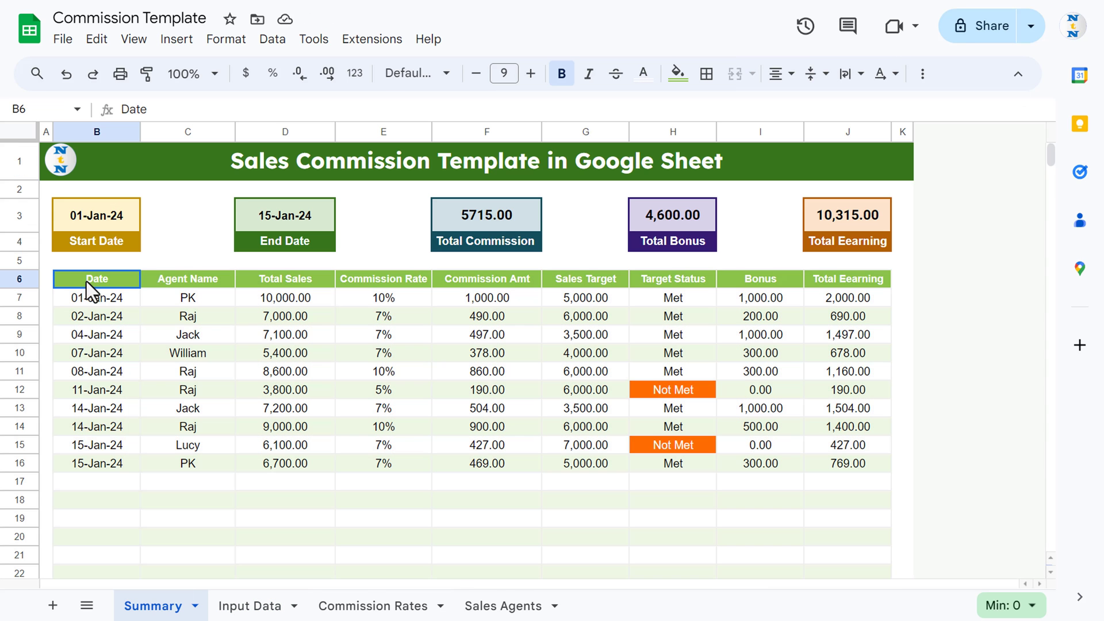
{"action": "left_click", "coordinate": [192, 280]}
{"action": "key", "text": "ctrl+Right"}
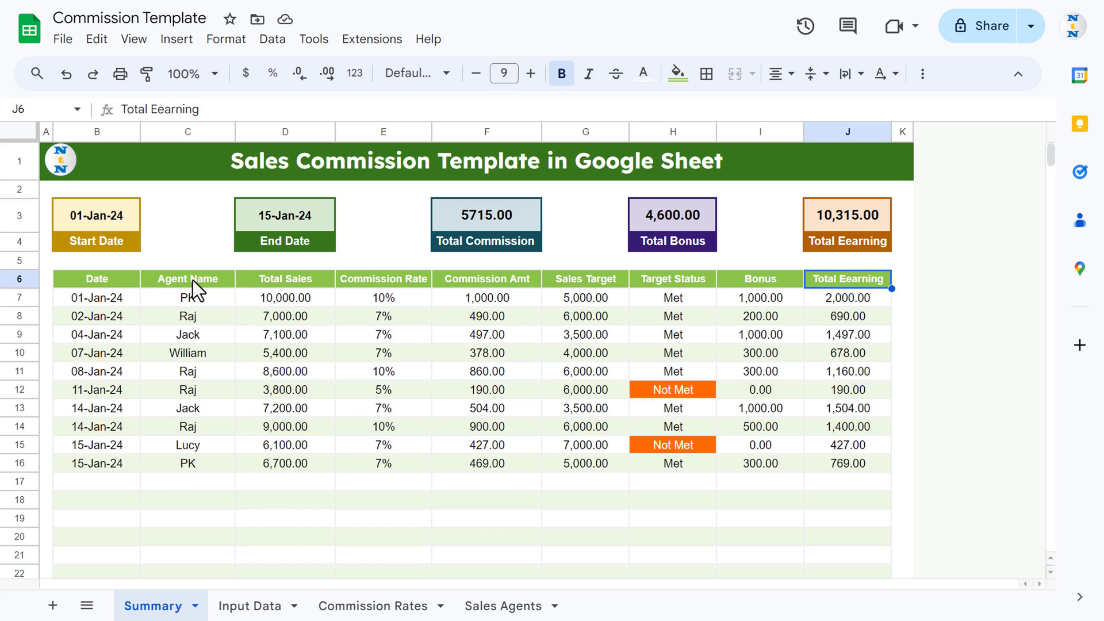
{"action": "key", "text": "ctrl+Left"}
{"action": "key", "text": "ctrl+shift+Right"}
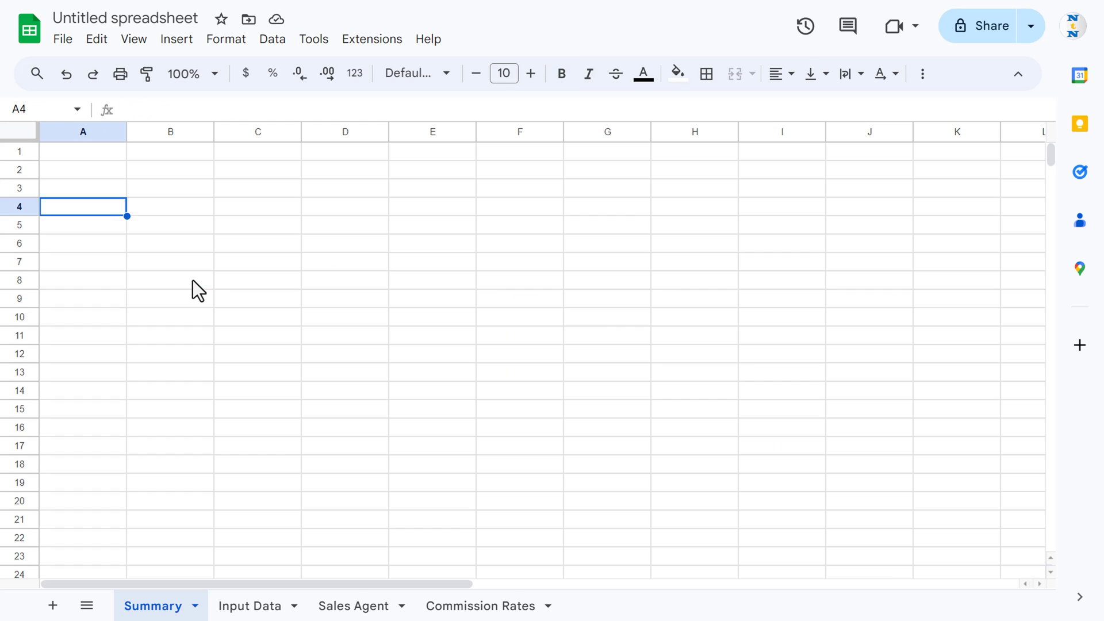
Paste the copied headings, Date through Total Eearning, with their formatting into B6:J6 of the new spreadsheet's Summary sheet
{"action": "key", "text": "Down"}
{"action": "key", "text": "Down"}
{"action": "key", "text": "Right"}
{"action": "type", "text": "Date\tAgent Name\tTotal Sales\tCommission Rate\tCommission Amt\tSales Target\tTarget Status\tBonus\tTotal Eearning"}
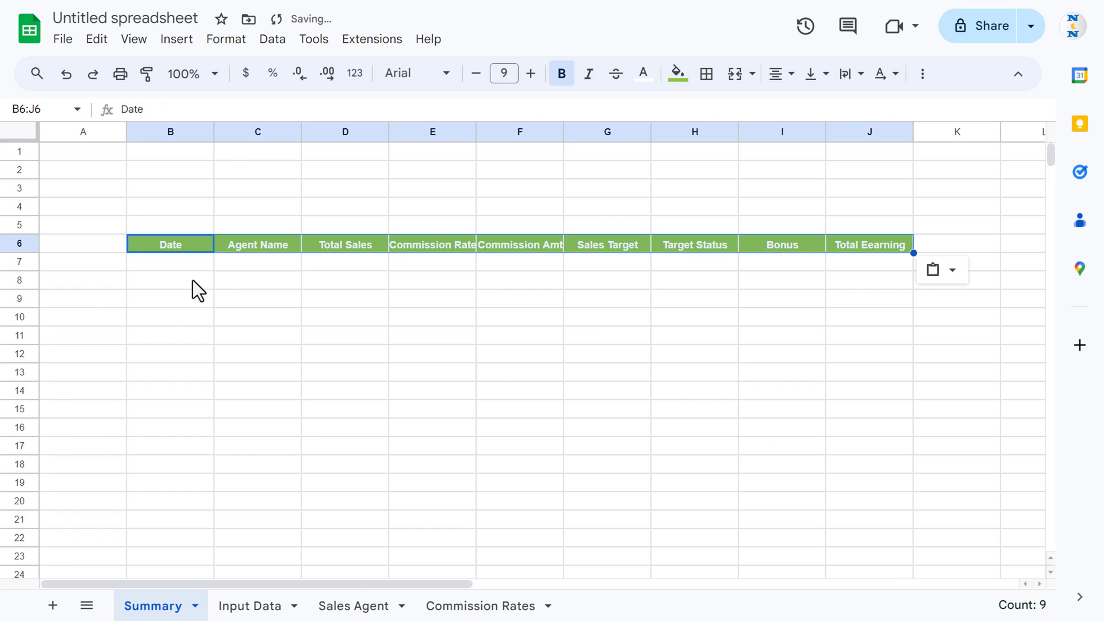
Narrow column A of the Summary sheet to a slim margin beside the headings
{"action": "left_click", "coordinate": [184, 252]}
{"action": "left_click_drag", "start_coordinate": [127, 130], "coordinate": [61, 149]}
{"action": "left_click", "coordinate": [228, 247]}
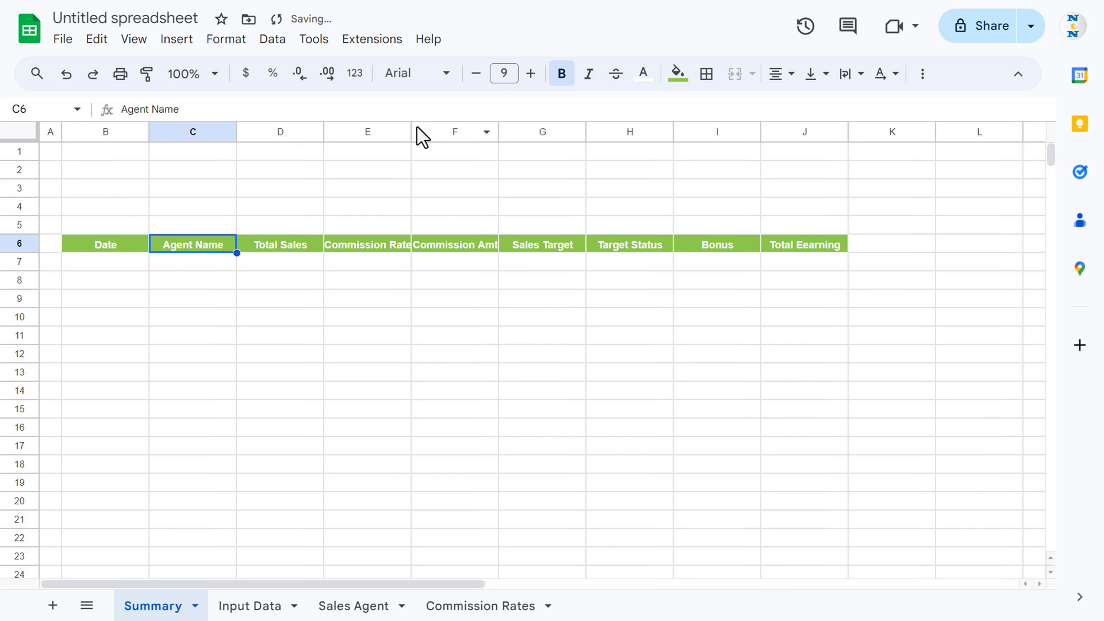
Widen columns E and F to fit the commission headings, and hide the gridlines on the Summary sheet
{"action": "left_click_drag", "start_coordinate": [411, 131], "coordinate": [418, 131]}
{"action": "left_click_drag", "start_coordinate": [505, 131], "coordinate": [510, 131]}
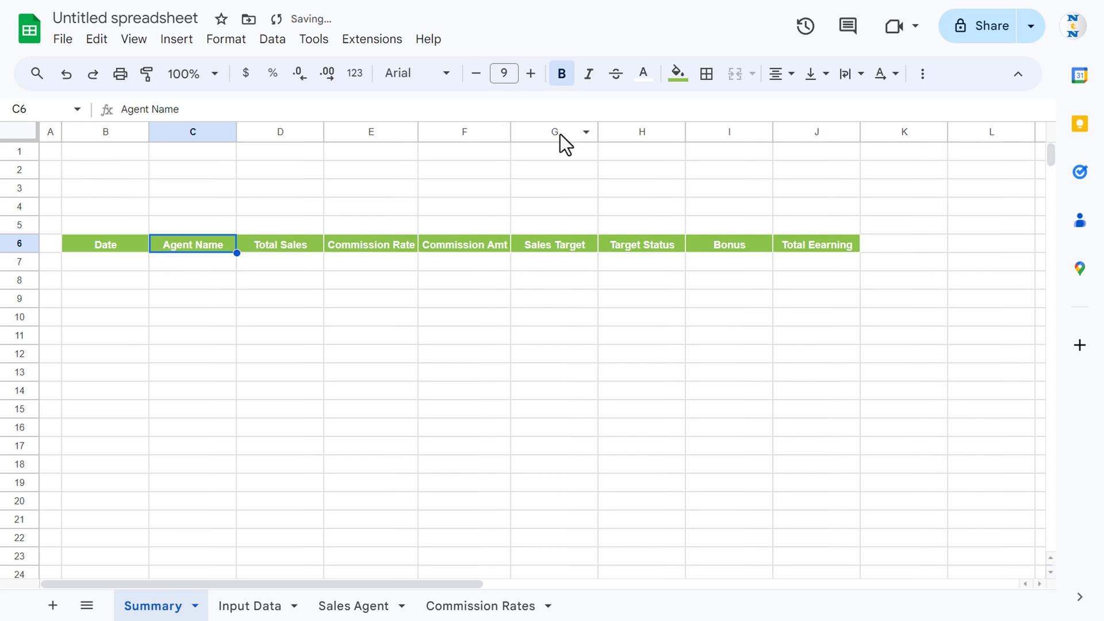
{"action": "left_click", "coordinate": [345, 188]}
{"action": "left_click", "coordinate": [133, 41]}
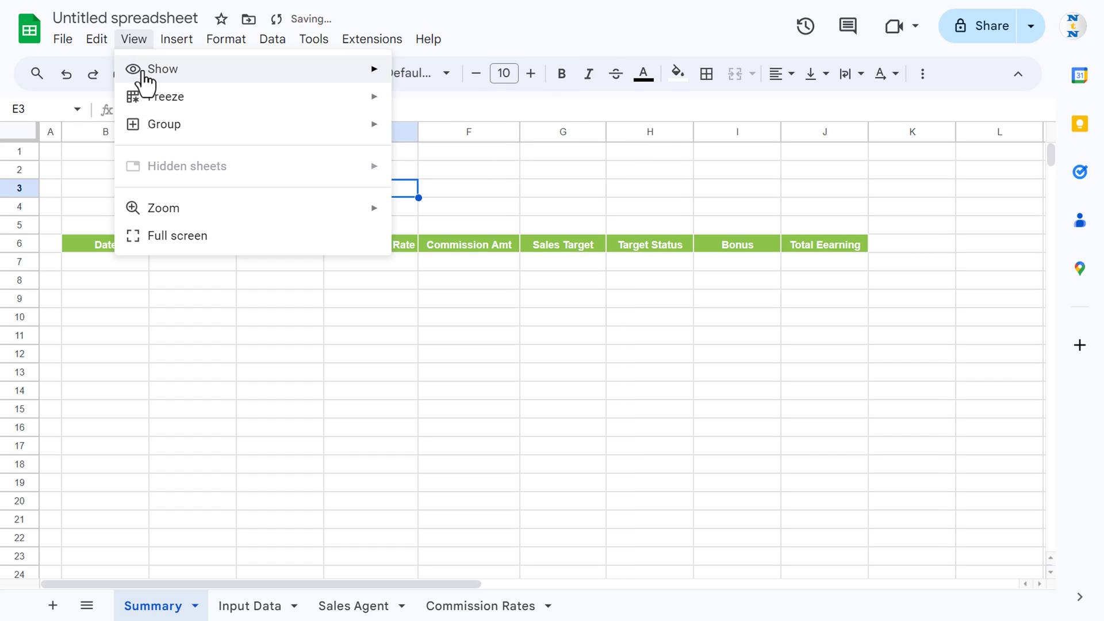
{"action": "mouse_move", "coordinate": [147, 80]}
{"action": "left_click", "coordinate": [426, 104]}
{"action": "left_click", "coordinate": [541, 171]}
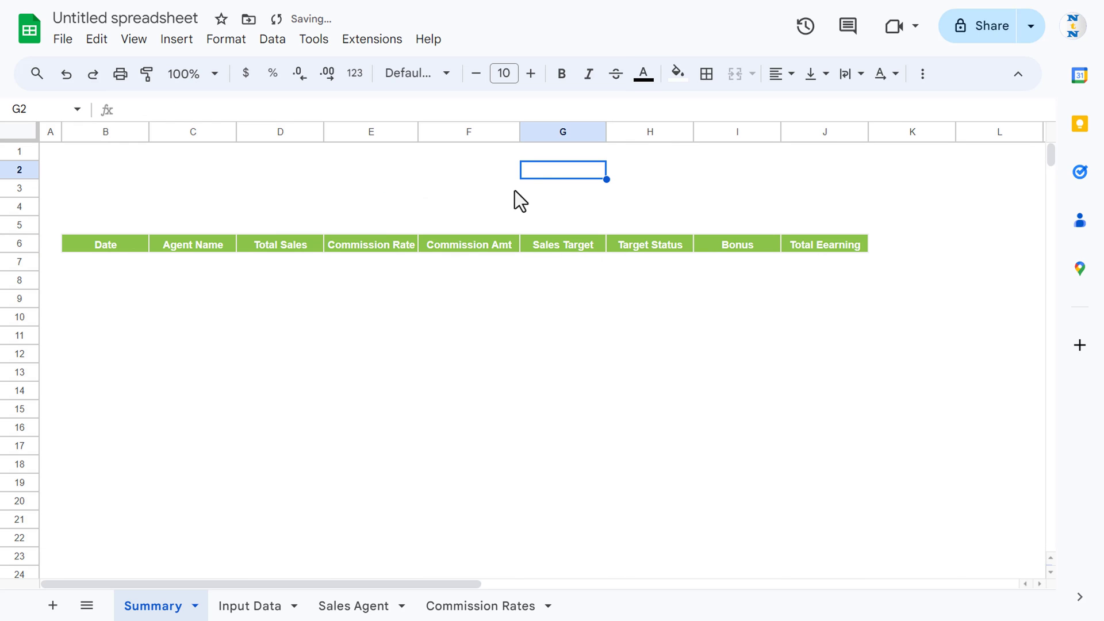
Apply alternating colors with a header row to the Summary table range B6:J1000
{"action": "left_click", "coordinate": [121, 241]}
{"action": "key", "text": "ctrl+shift+Right"}
{"action": "key", "text": "ctrl+shift+Down"}
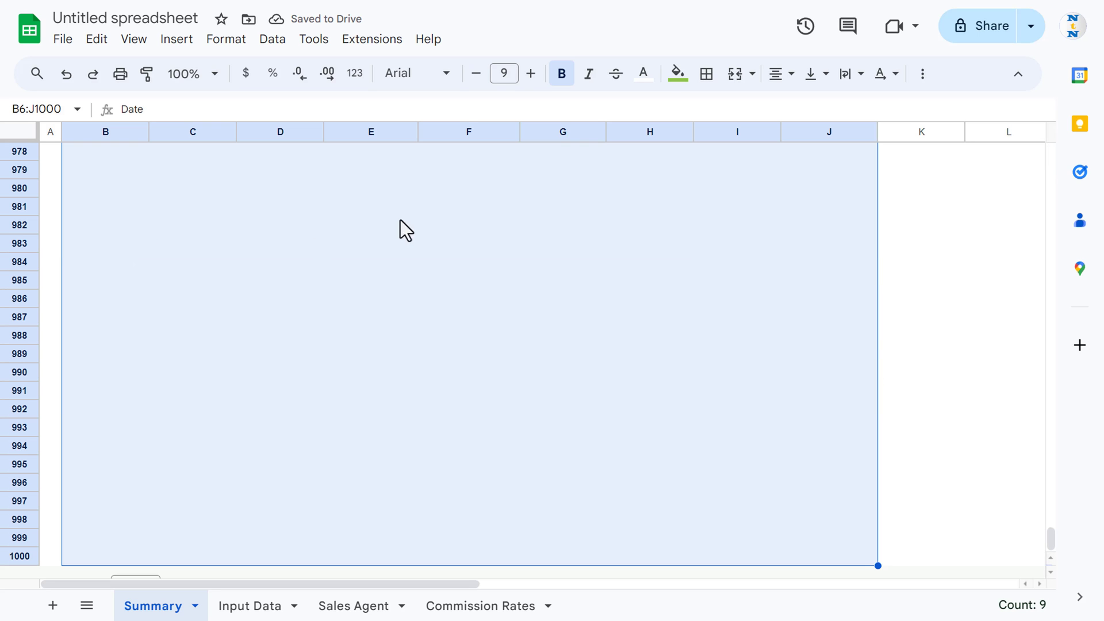
{"action": "left_click", "coordinate": [677, 76]}
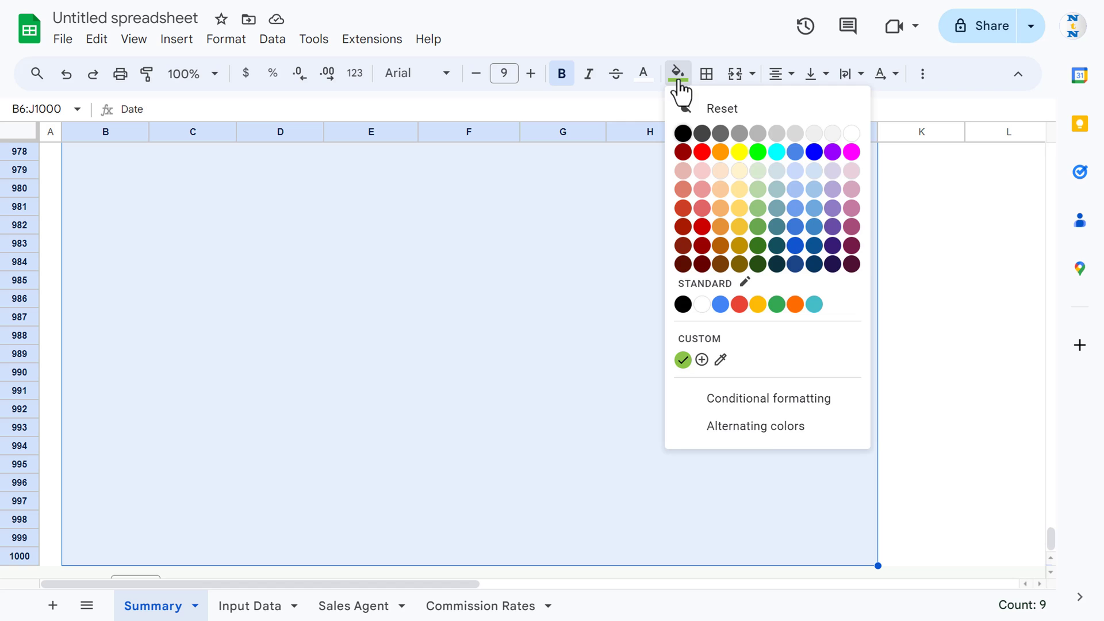
{"action": "left_click", "coordinate": [763, 430]}
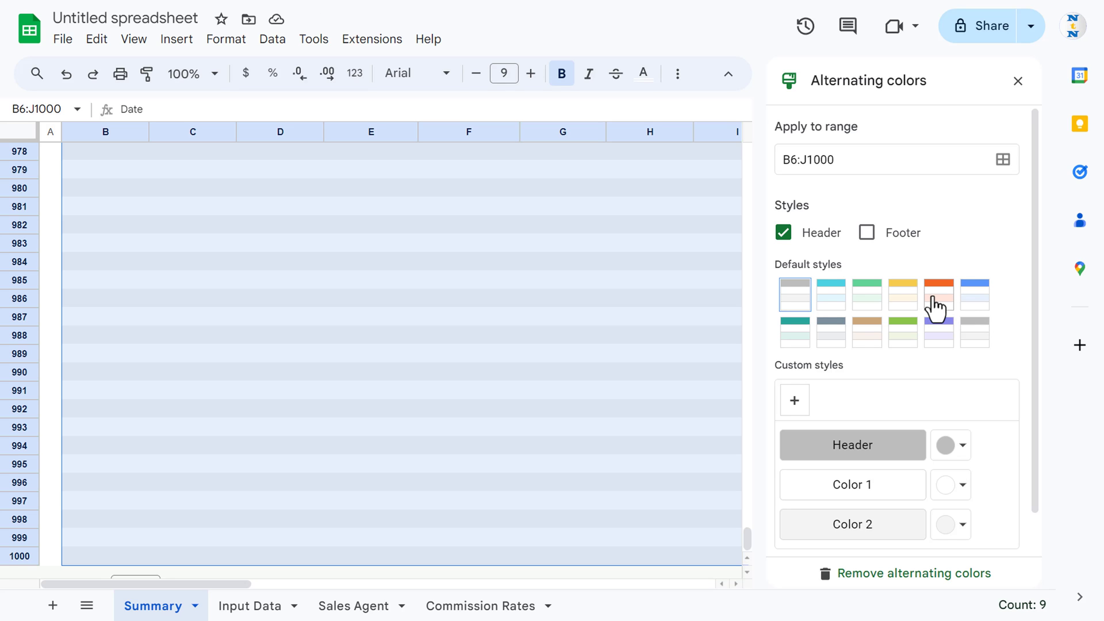
Try the orange, yellow, brown, blue-grey and teal default styles for the table's alternating colors
{"action": "left_click", "coordinate": [936, 304]}
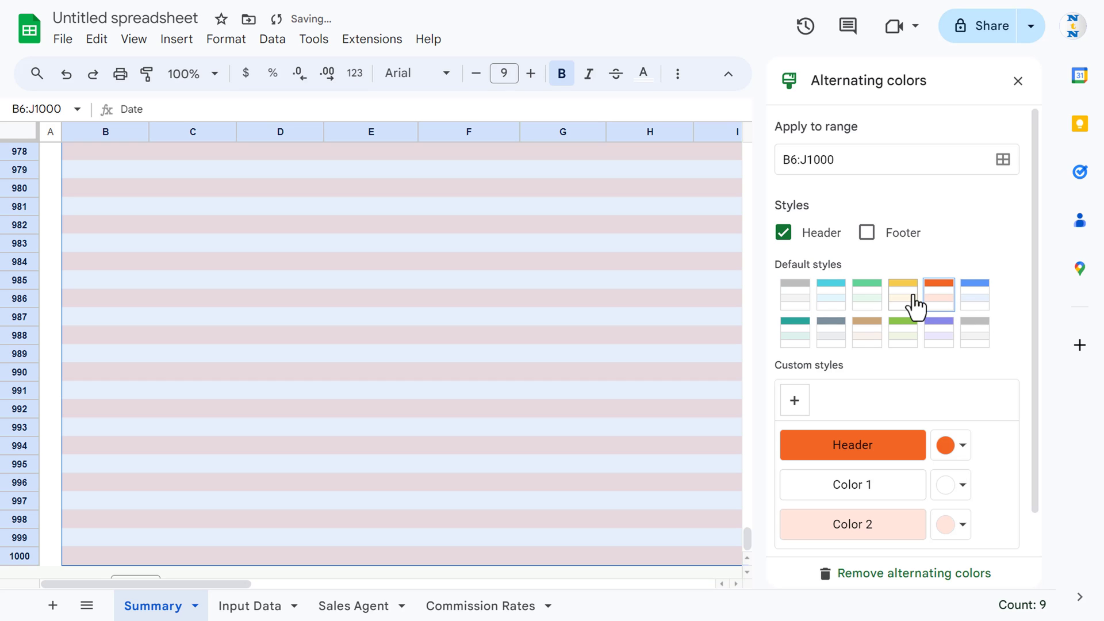
{"action": "left_click", "coordinate": [906, 303]}
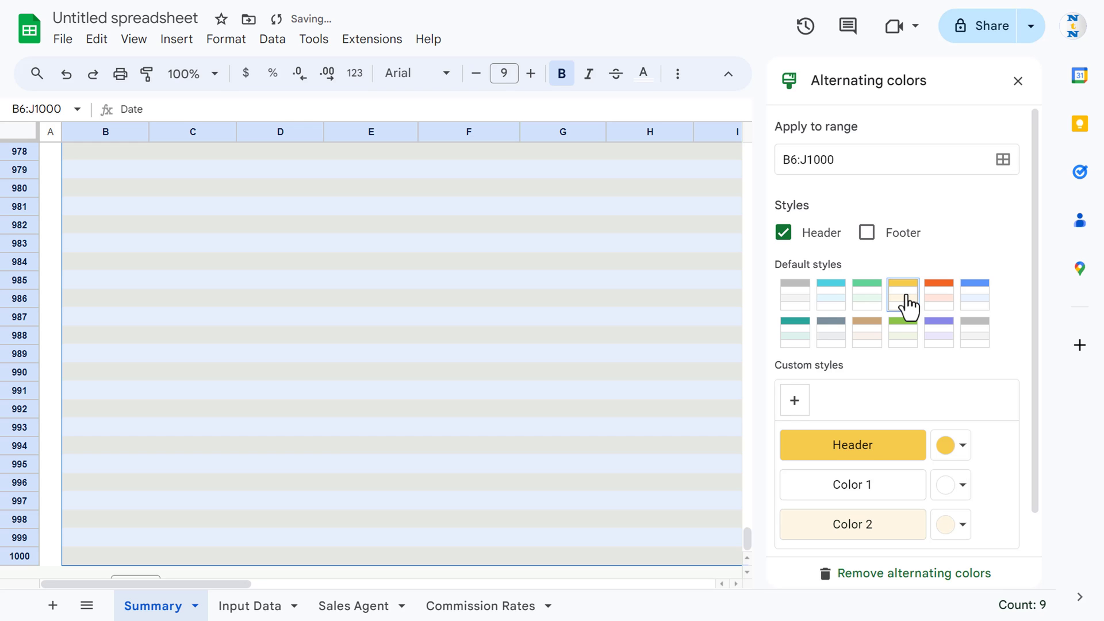
{"action": "left_click", "coordinate": [868, 340]}
{"action": "left_click", "coordinate": [831, 340]}
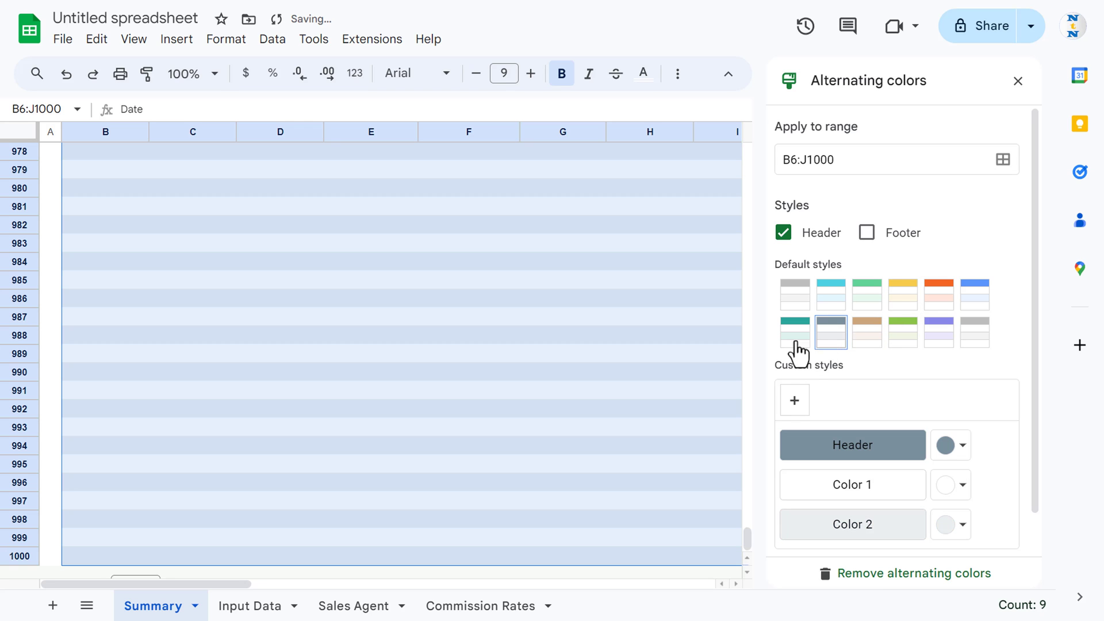
{"action": "left_click", "coordinate": [787, 340]}
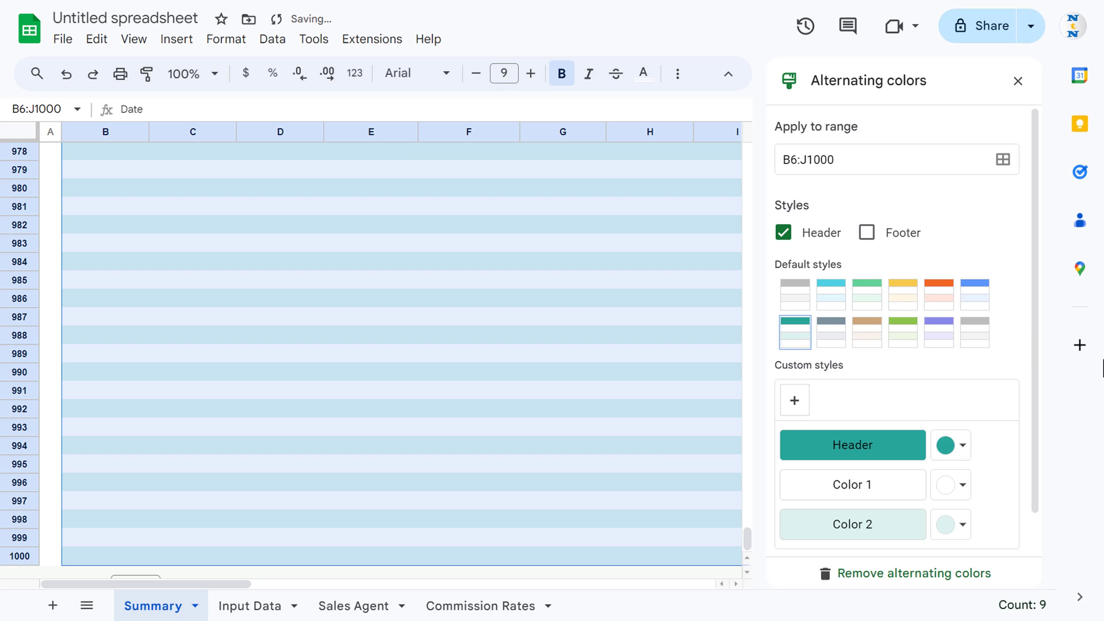
Choose the light green default style for the table's alternating colors and finish the banding settings
{"action": "left_click", "coordinate": [901, 337]}
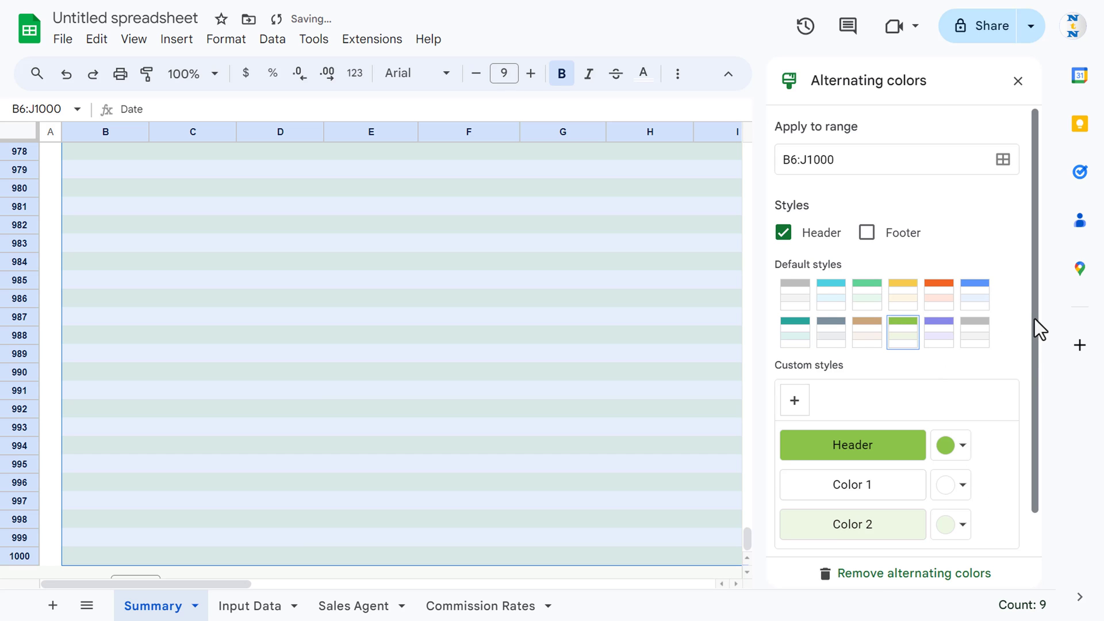
{"action": "scroll", "coordinate": [1027, 426], "scroll_direction": "down", "scroll_amount": 1}
{"action": "left_click", "coordinate": [977, 533]}
{"action": "left_click", "coordinate": [592, 372]}
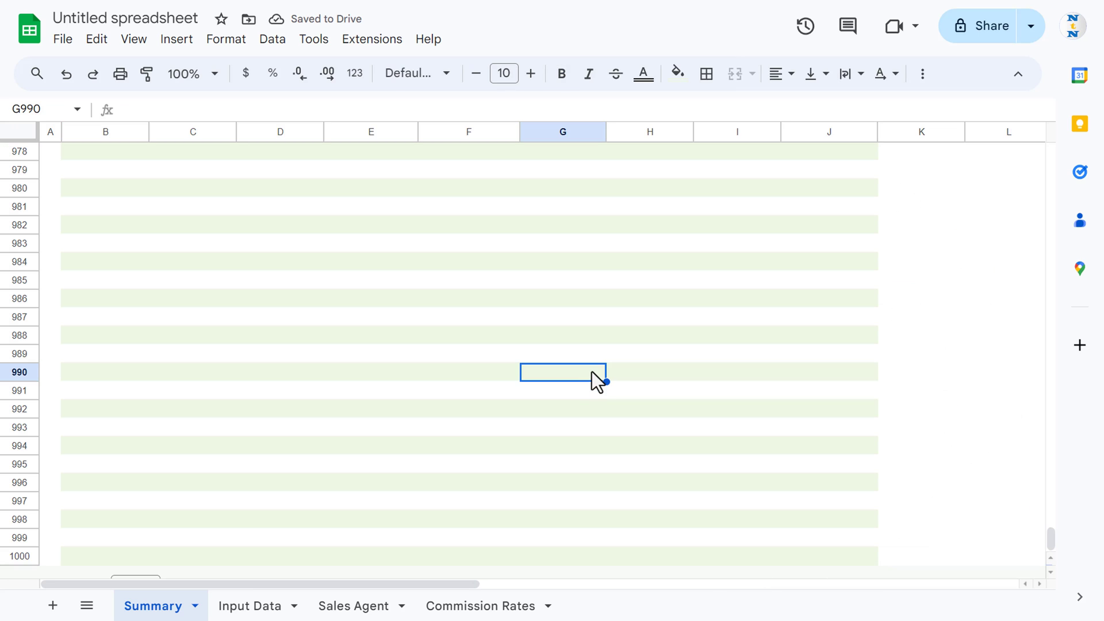
Return to the table headings and enter the label Start Date in B4
{"action": "key", "text": "ctrl+Up"}
{"action": "key", "text": "ctrl+Down"}
{"action": "key", "text": "ctrl+Left"}
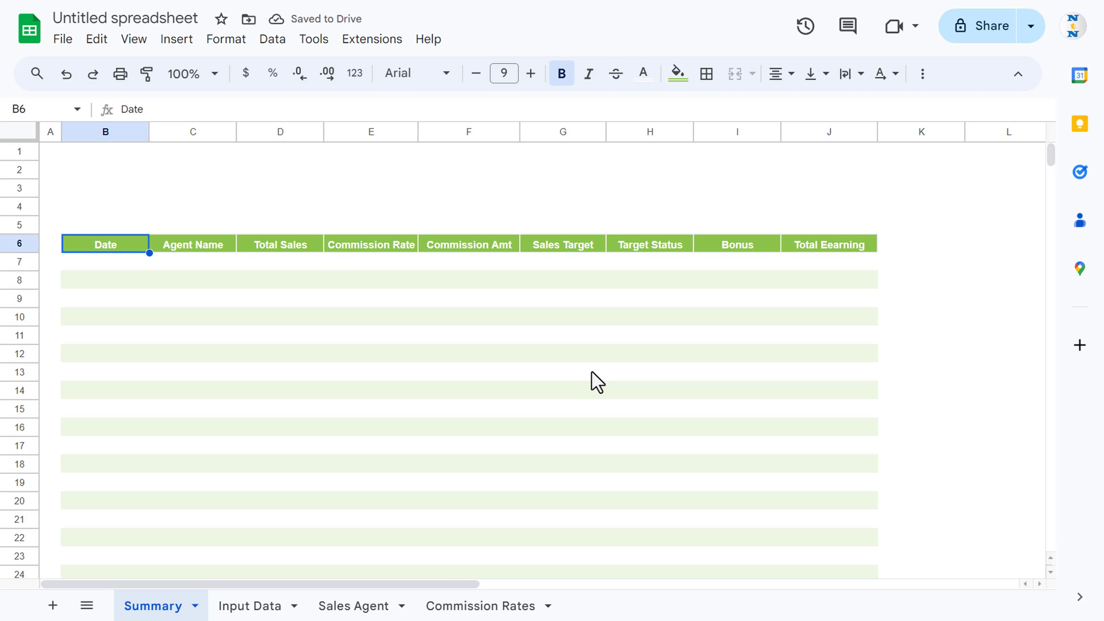
{"action": "left_click", "coordinate": [119, 211]}
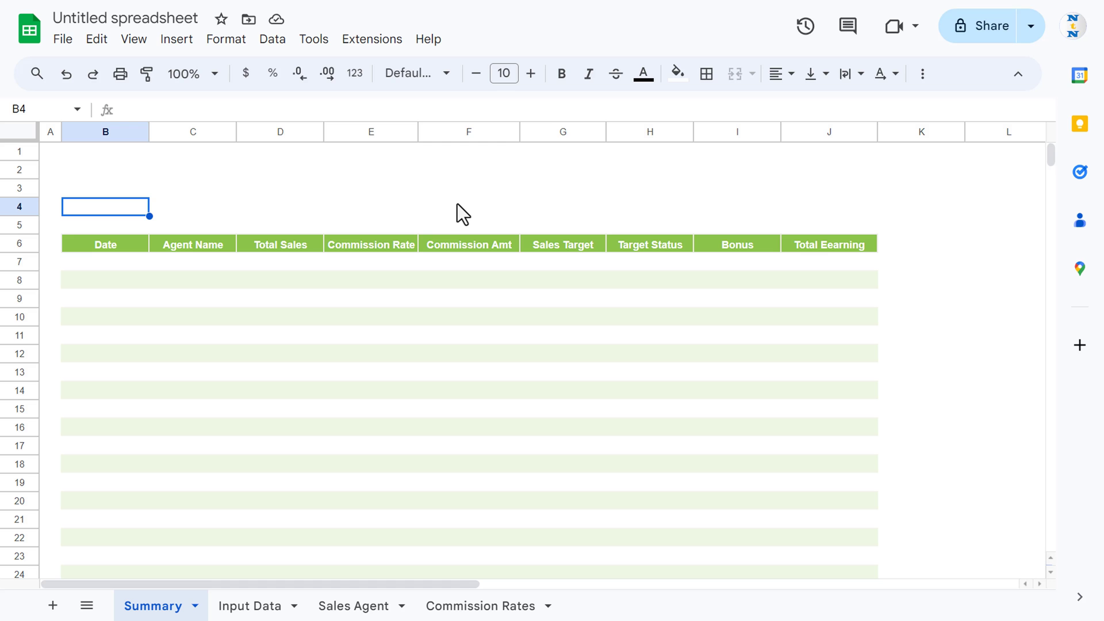
{"action": "type", "text": "Start D"}
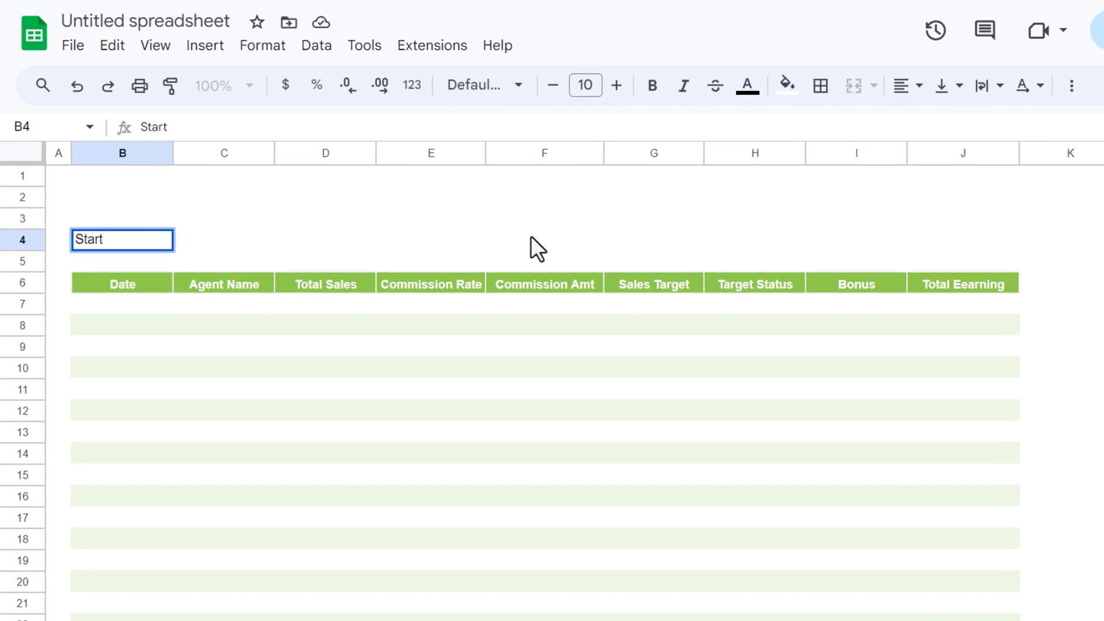
{"action": "type", "text": "ate"}
{"action": "key", "text": "Tab"}
{"action": "key", "text": "Tab"}
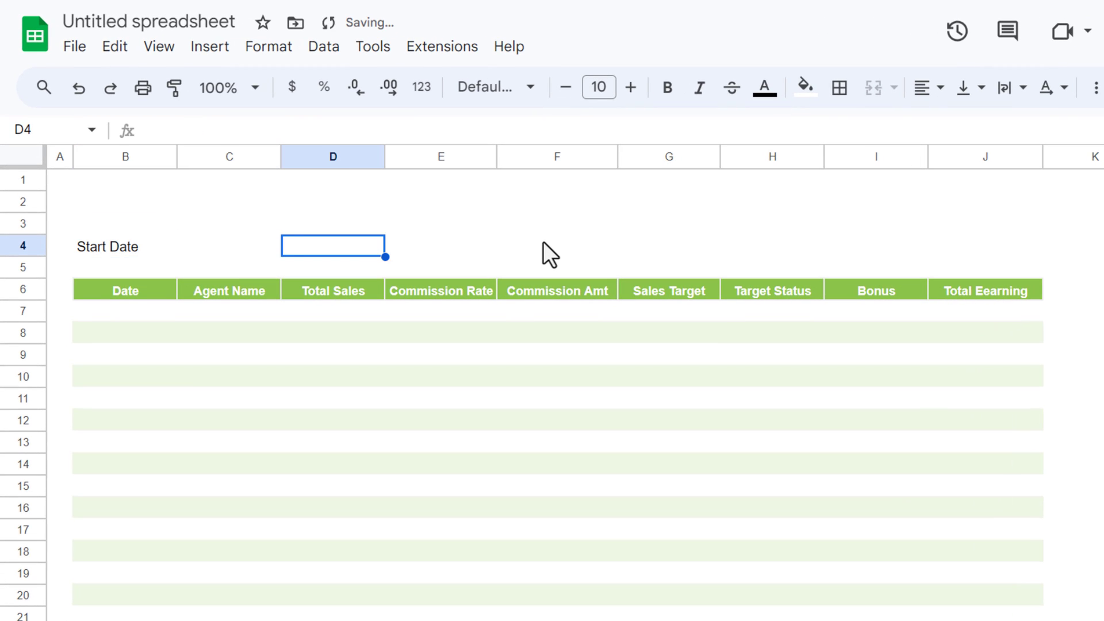
Enter the label End Date in D4
{"action": "type", "text": "End DAte"}
{"action": "key", "text": "BackSpace"}
{"action": "key", "text": "BackSpace"}
{"action": "key", "text": "BackSpace"}
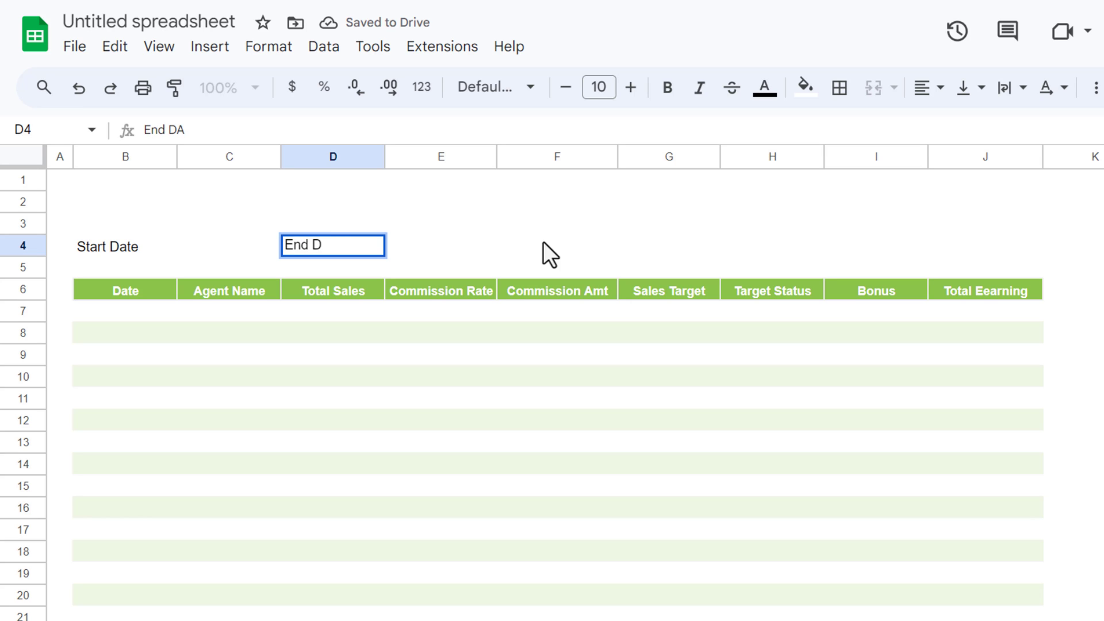
{"action": "type", "text": "ate"}
{"action": "key", "text": "Tab"}
{"action": "key", "text": "Tab"}
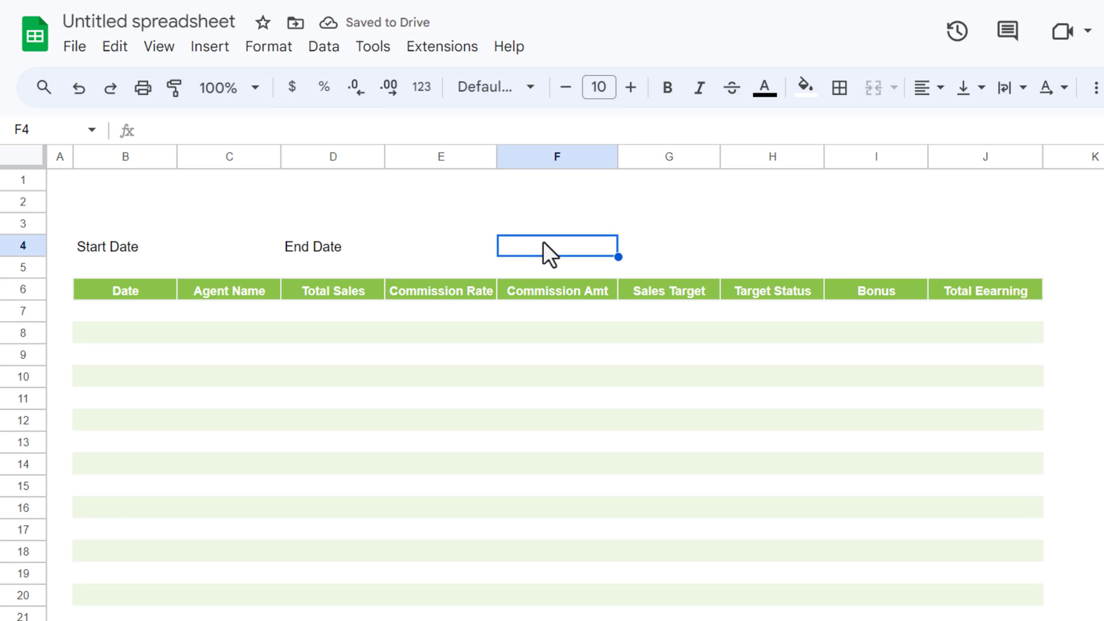
Enter the label Total Commission in F4
{"action": "type", "text": "To"}
{"action": "key", "text": "BackSpace"}
{"action": "key", "text": "BackSpace"}
{"action": "type", "text": "T"}
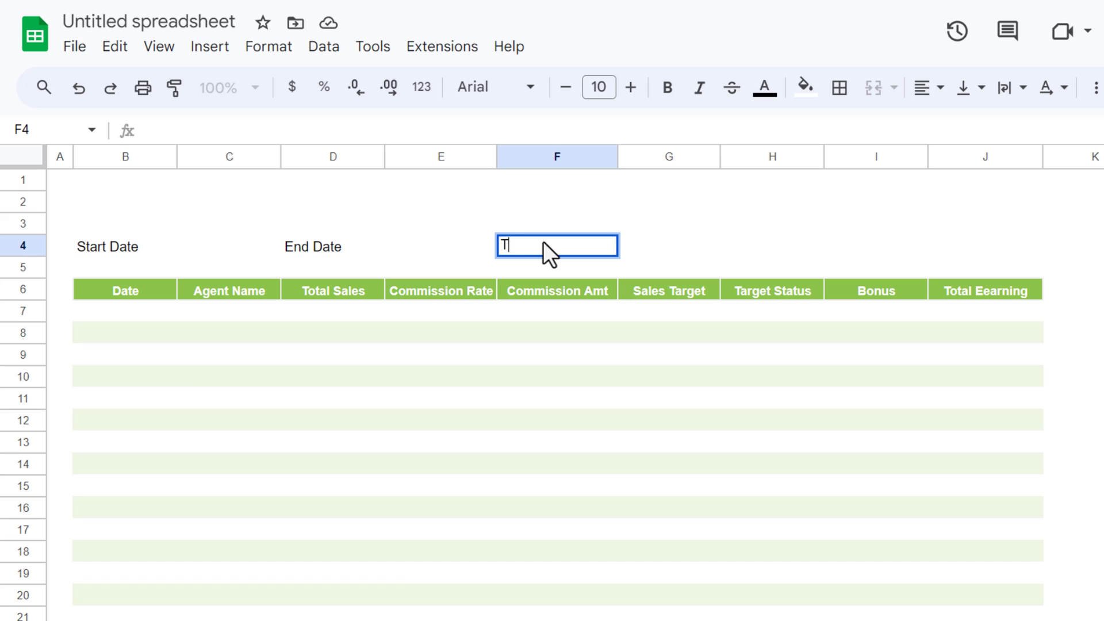
{"action": "type", "text": "otal Comm"}
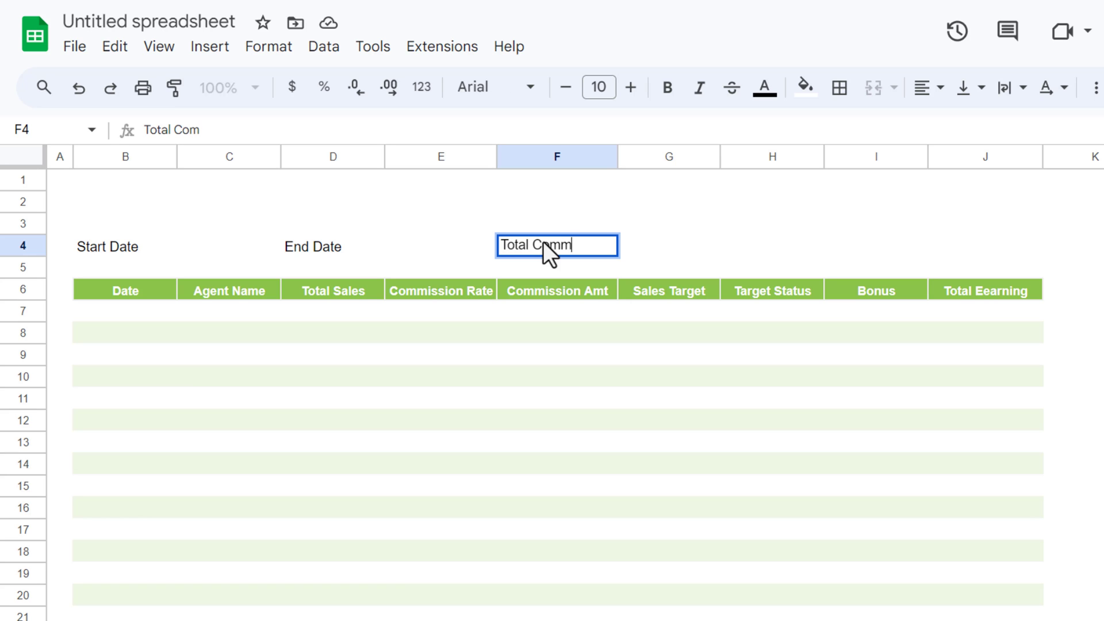
{"action": "type", "text": "ission"}
{"action": "key", "text": "Tab"}
{"action": "key", "text": "Tab"}
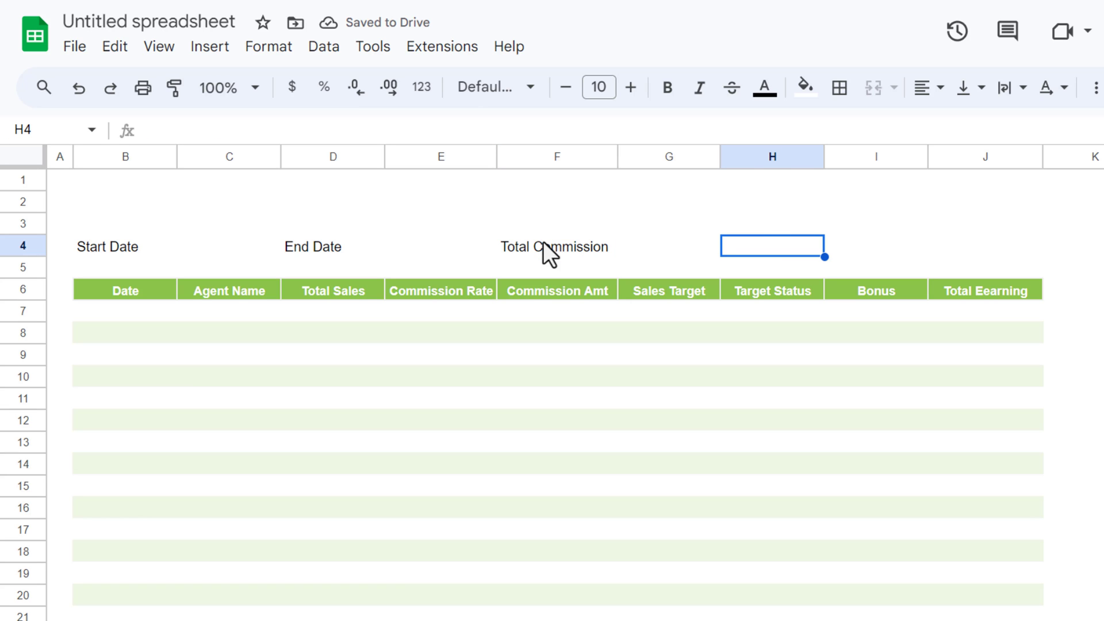
Enter the label Total Bonus in H4
{"action": "type", "text": "Total"}
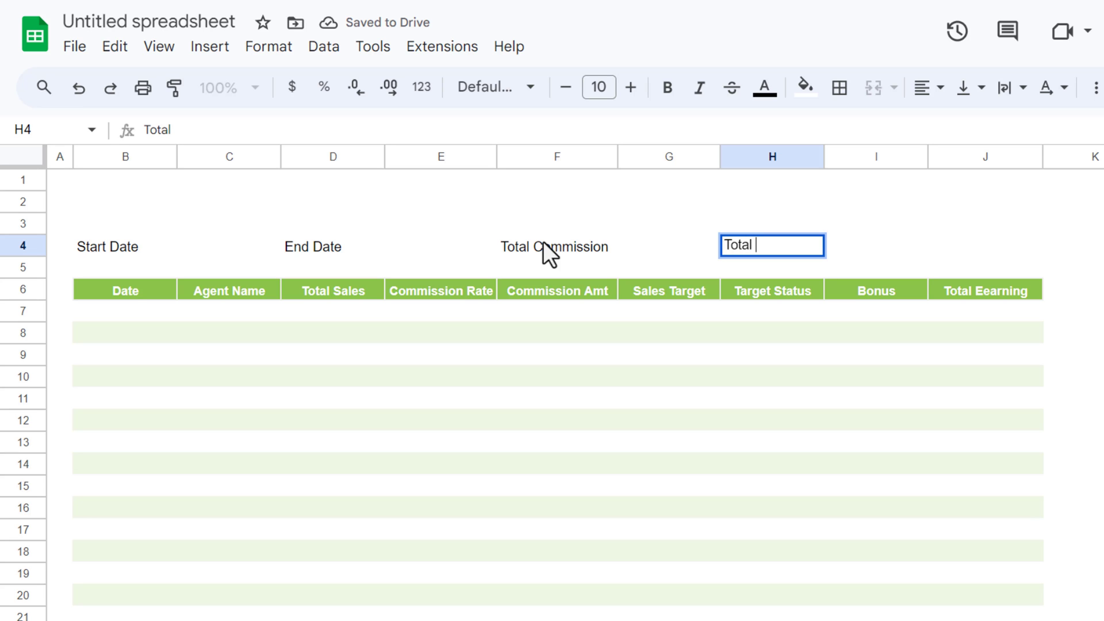
{"action": "type", "text": " Bonu"}
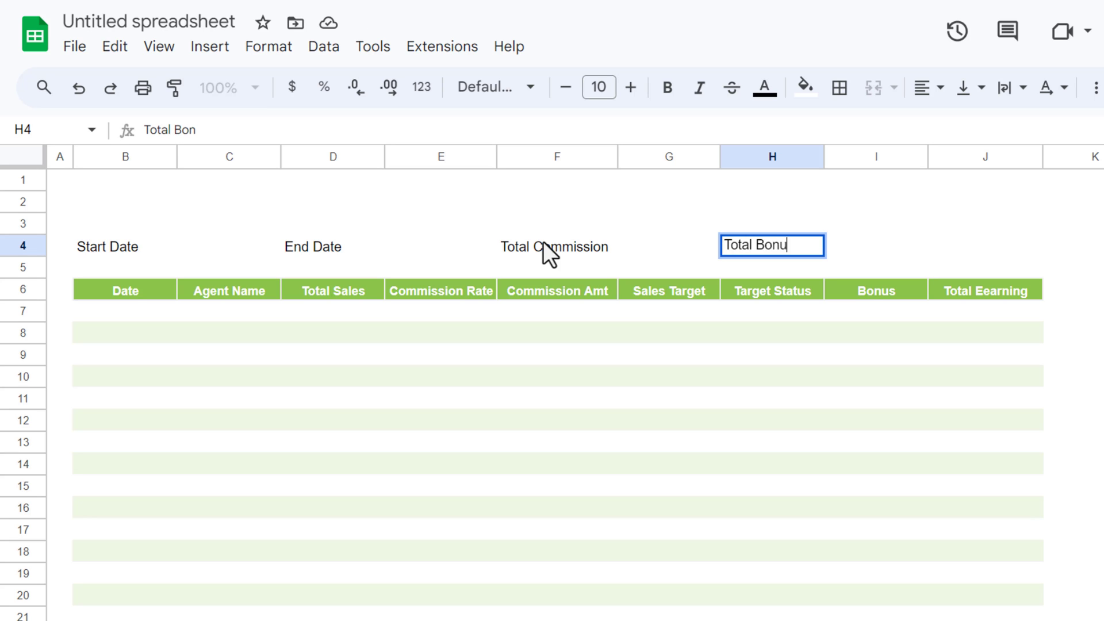
{"action": "key", "text": "Tab"}
{"action": "key", "text": "Tab"}
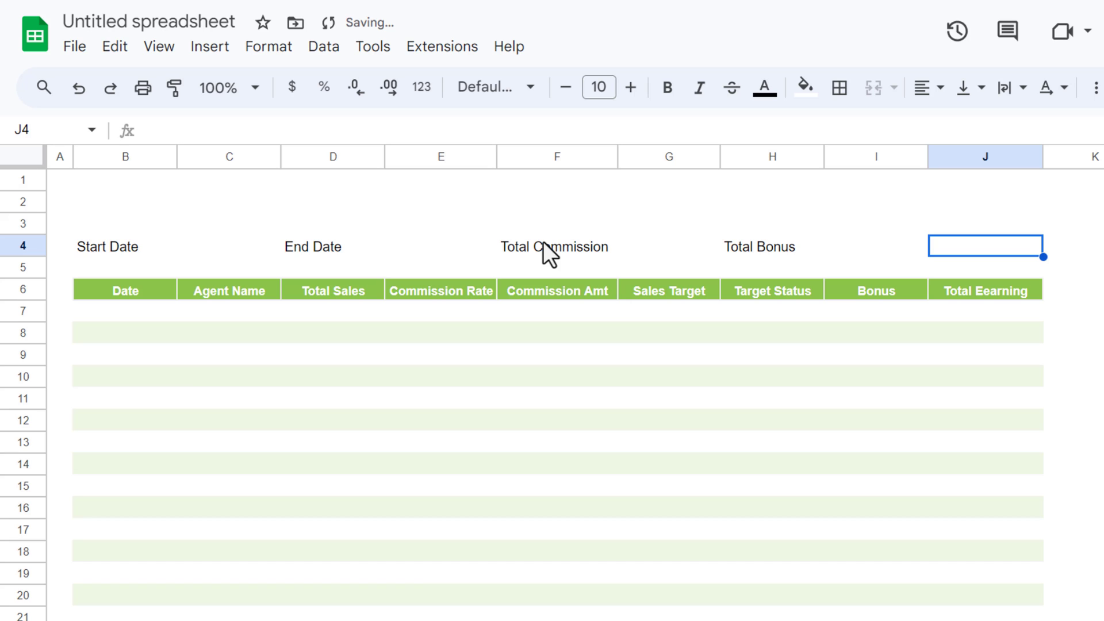
Copy the Total Eearning heading from J6 and paste only its text as a label in J4
{"action": "key", "text": "Down"}
{"action": "key", "text": "Down"}
{"action": "key", "text": "ctrl+c"}
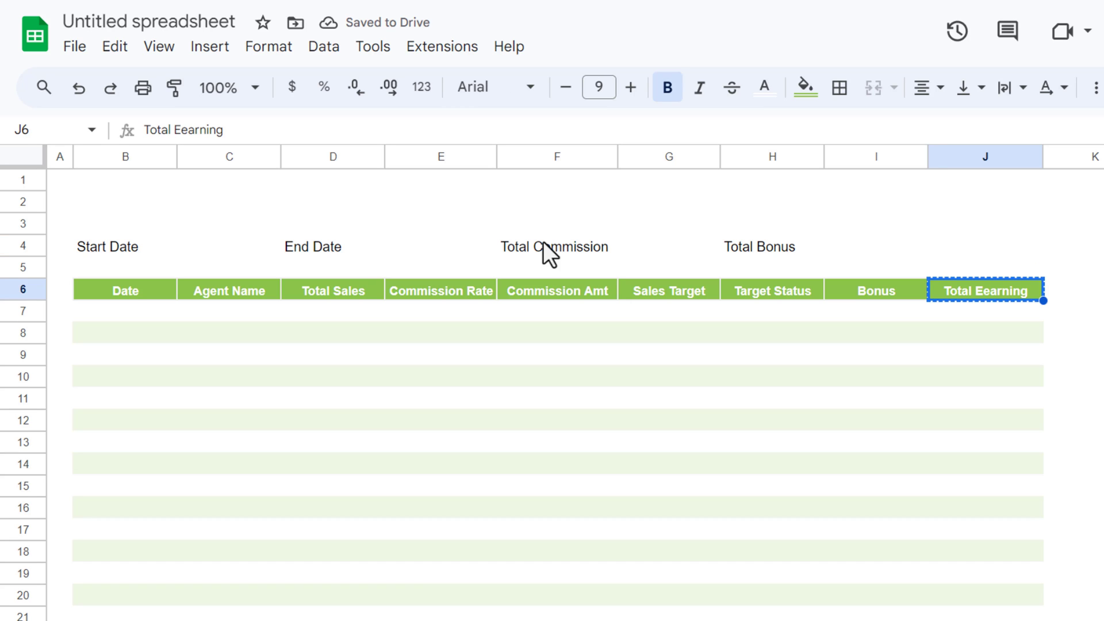
{"action": "key", "text": "Up"}
{"action": "key", "text": "Up"}
{"action": "key", "text": "ctrl+v"}
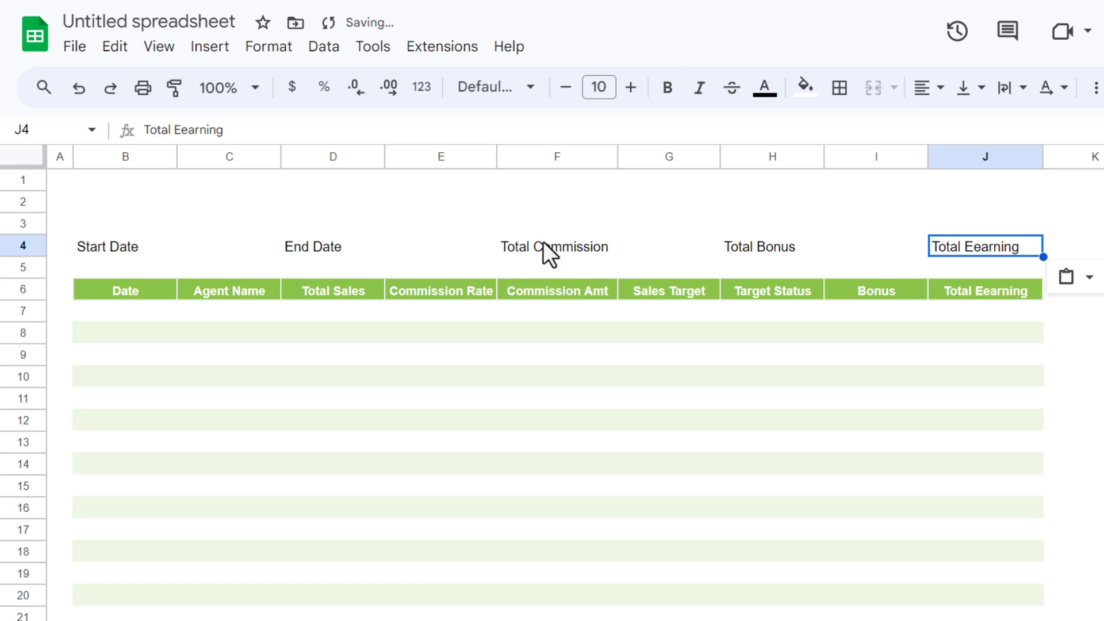
Go back to the Start Date label and make row 3 above it slightly taller
{"action": "key", "text": "Left"}
{"action": "key", "text": "Left"}
{"action": "key", "text": "Left"}
{"action": "key", "text": "Left"}
{"action": "key", "text": "Left"}
{"action": "key", "text": "Left"}
{"action": "key", "text": "Left"}
{"action": "key", "text": "Left"}
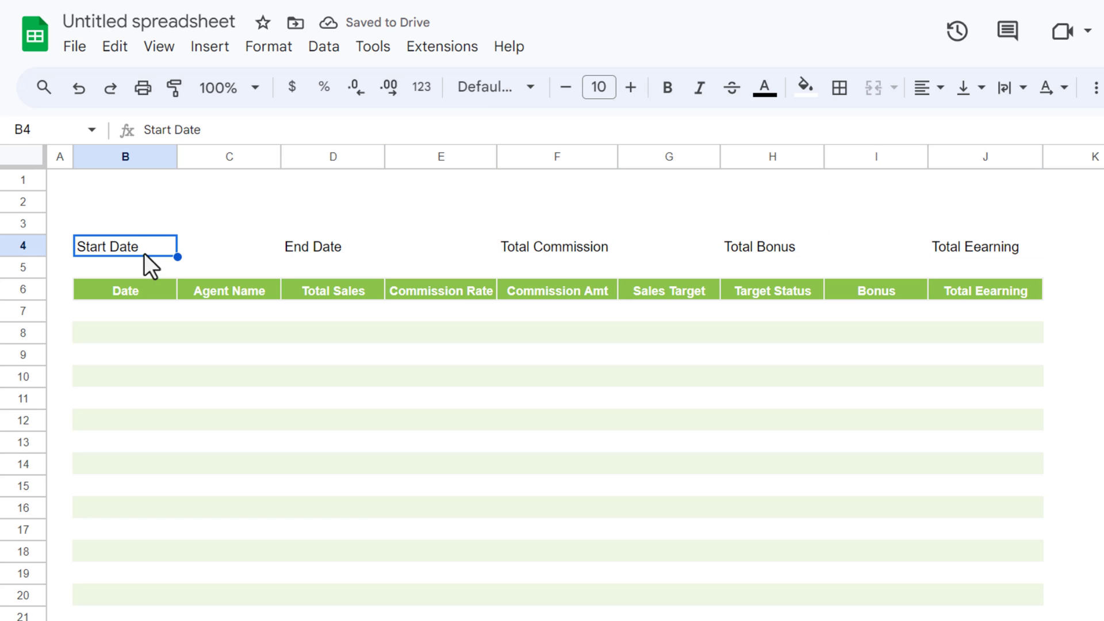
{"action": "left_click_drag", "start_coordinate": [21, 237], "coordinate": [22, 244]}
{"action": "left_click", "coordinate": [22, 245]}
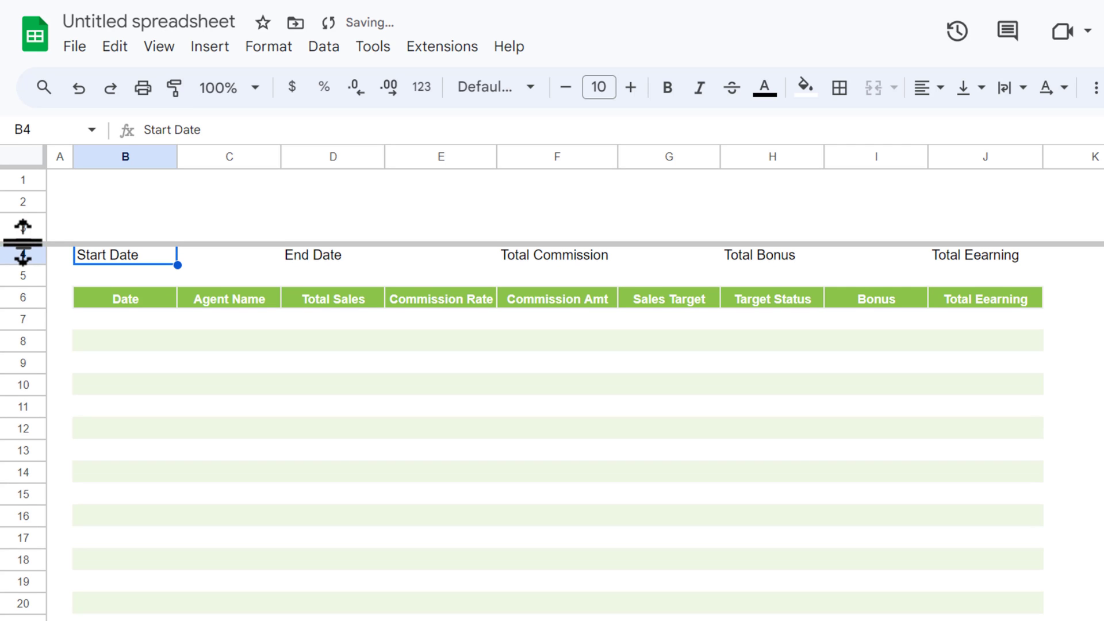
Center the contents of B3:B4 both horizontally and vertically
{"action": "left_click", "coordinate": [123, 228]}
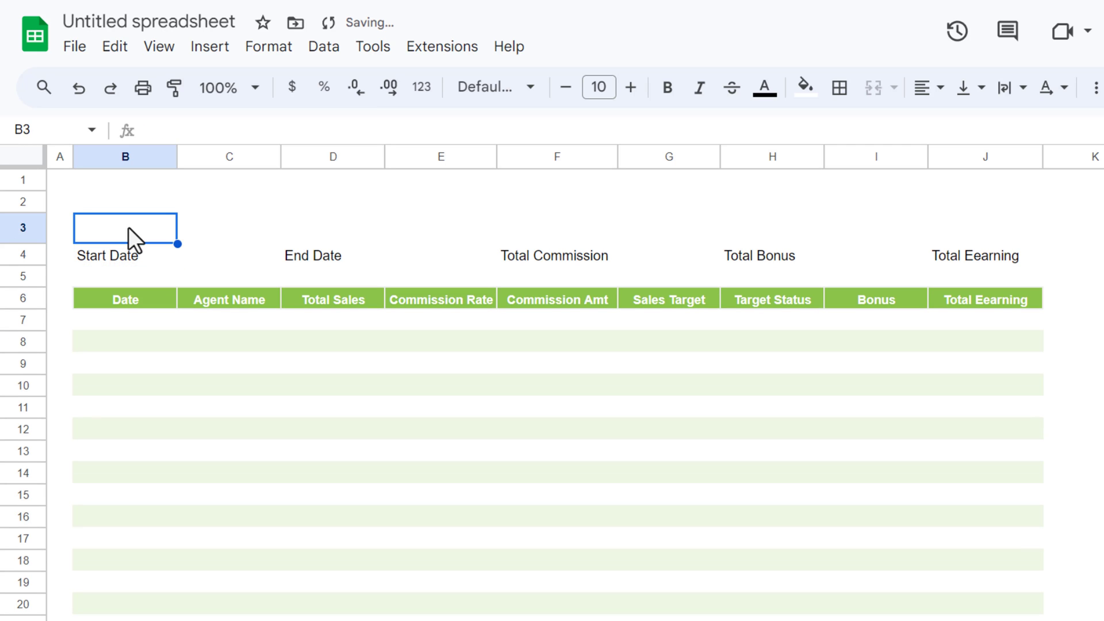
{"action": "left_click_drag", "start_coordinate": [129, 227], "coordinate": [129, 251]}
{"action": "left_click", "coordinate": [929, 88]}
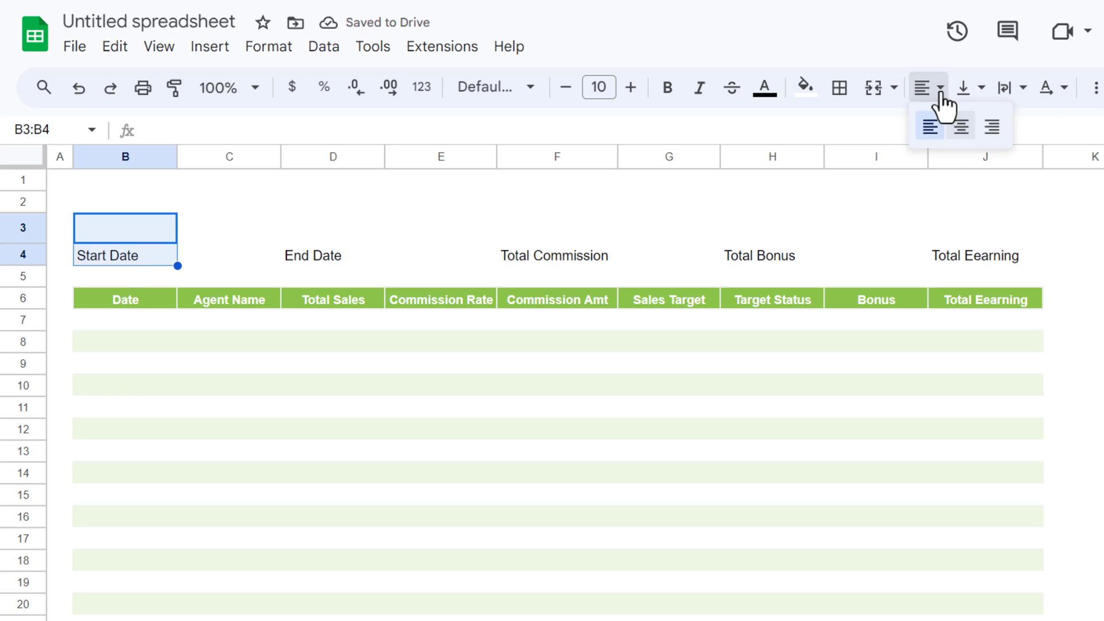
{"action": "left_click", "coordinate": [959, 128]}
{"action": "left_click", "coordinate": [977, 88]}
{"action": "left_click", "coordinate": [1003, 126]}
Fill the Start Date label in B4 with dark red and the empty cell B3 above it with light red
{"action": "left_click", "coordinate": [138, 254]}
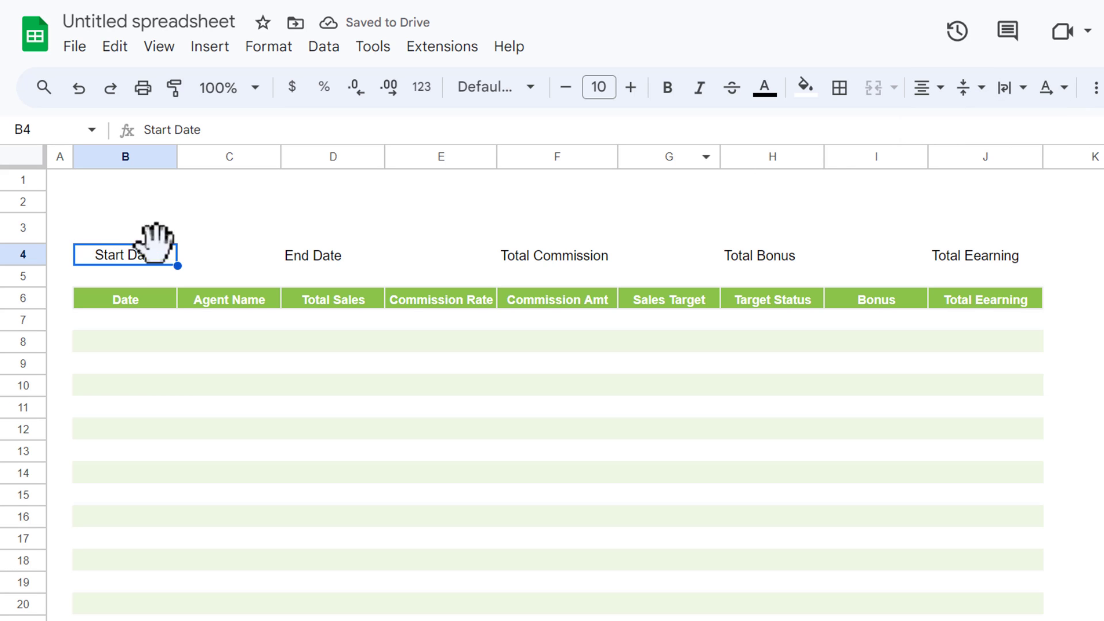
{"action": "left_click", "coordinate": [808, 95]}
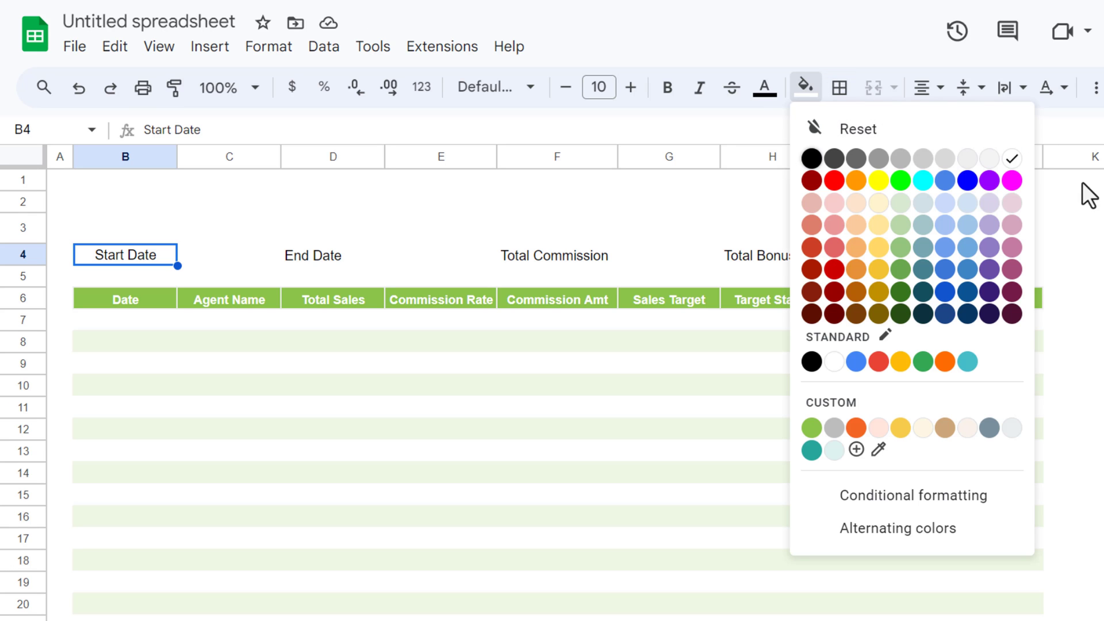
{"action": "left_click", "coordinate": [834, 292]}
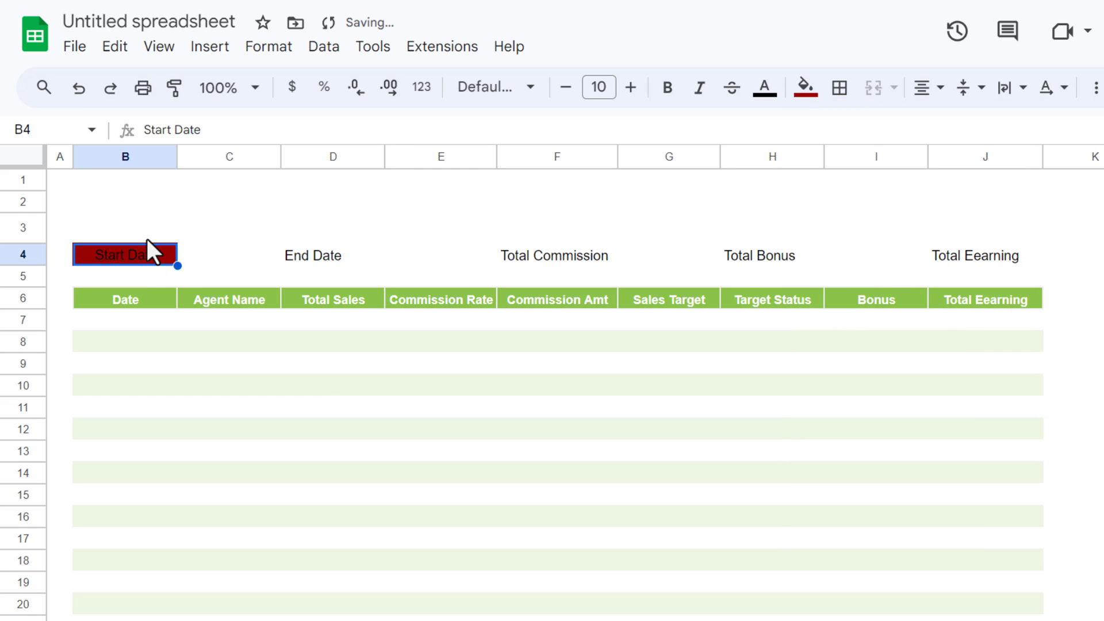
{"action": "left_click", "coordinate": [172, 236]}
{"action": "left_click", "coordinate": [812, 95]}
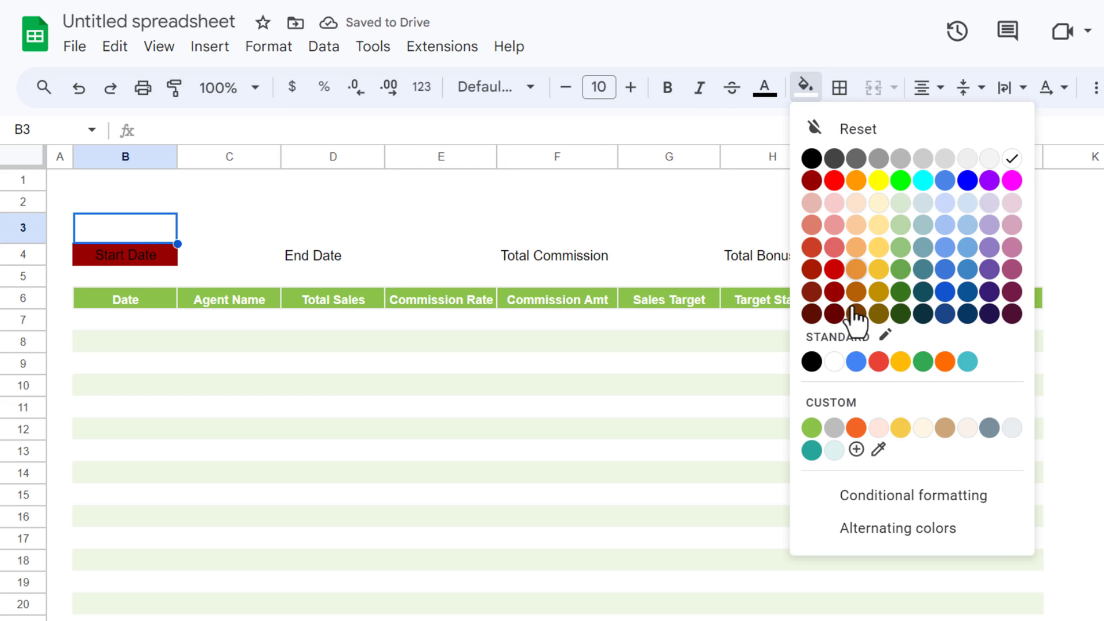
{"action": "left_click", "coordinate": [833, 203]}
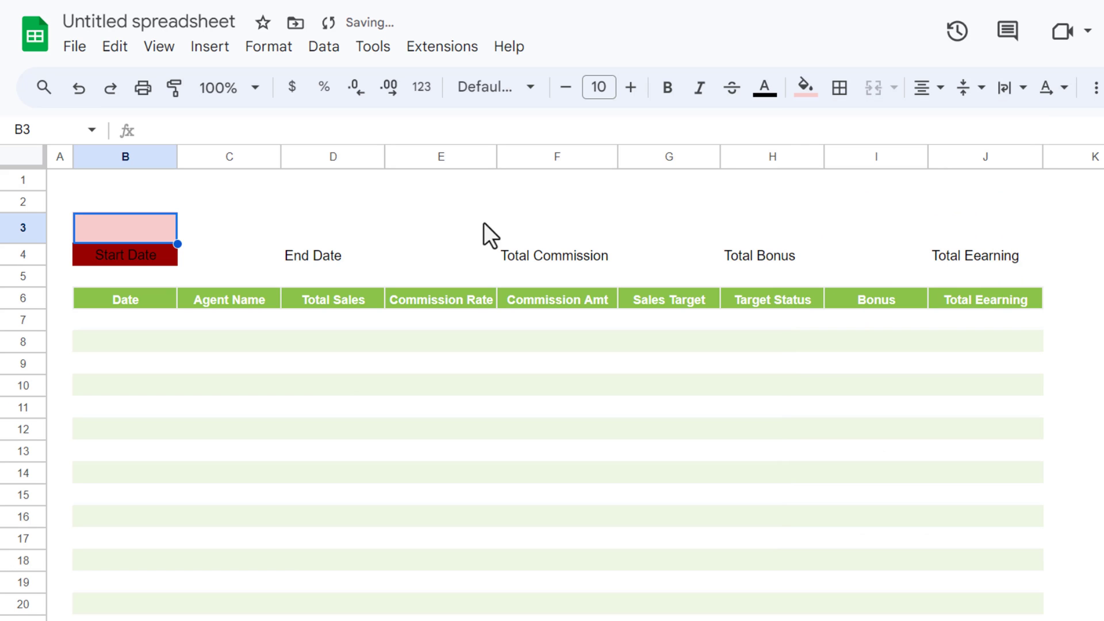
Format the Start Date label in B4 as white, bold text at font size 9
{"action": "left_click", "coordinate": [153, 261]}
{"action": "left_click", "coordinate": [769, 103]}
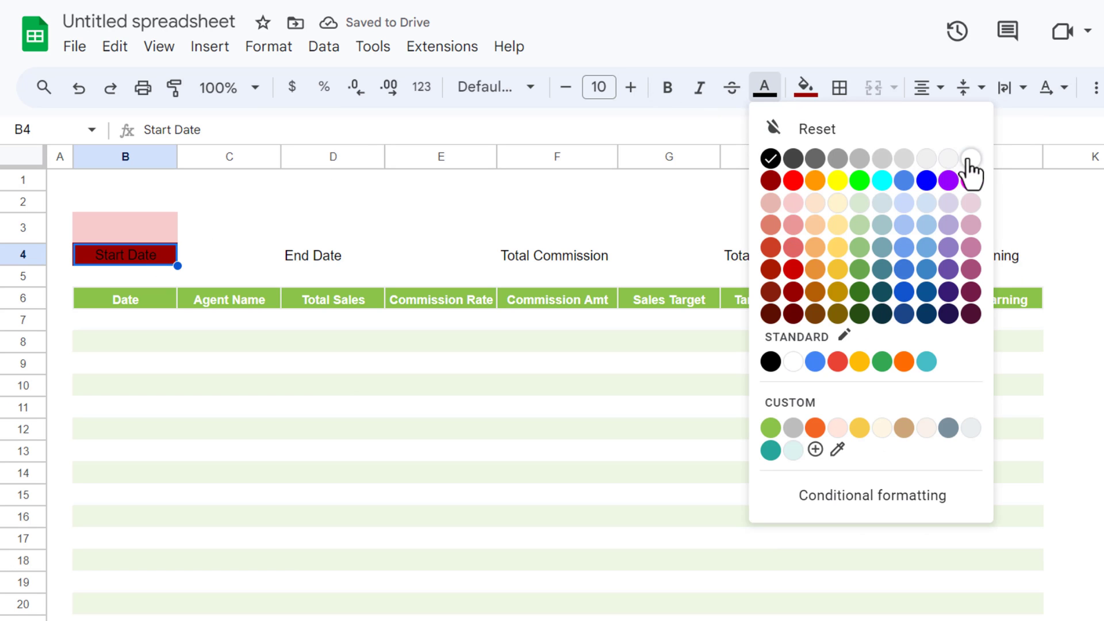
{"action": "left_click", "coordinate": [967, 158]}
{"action": "left_click", "coordinate": [667, 92]}
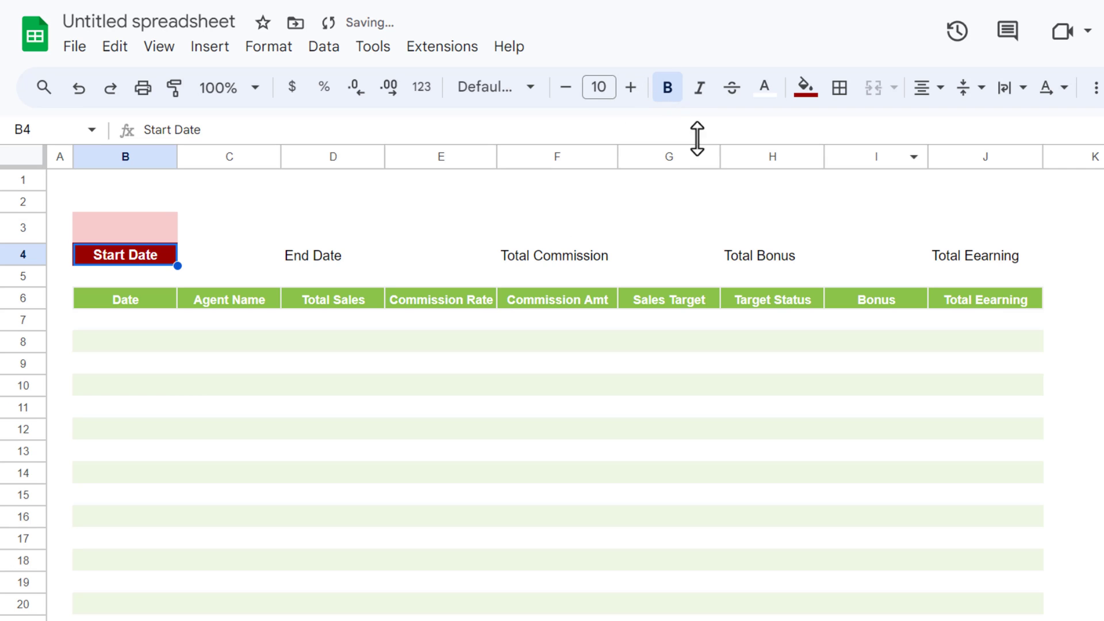
{"action": "left_click", "coordinate": [566, 91]}
Set the font size of the empty cell B3 above the Start Date label to 12
{"action": "left_click", "coordinate": [137, 227]}
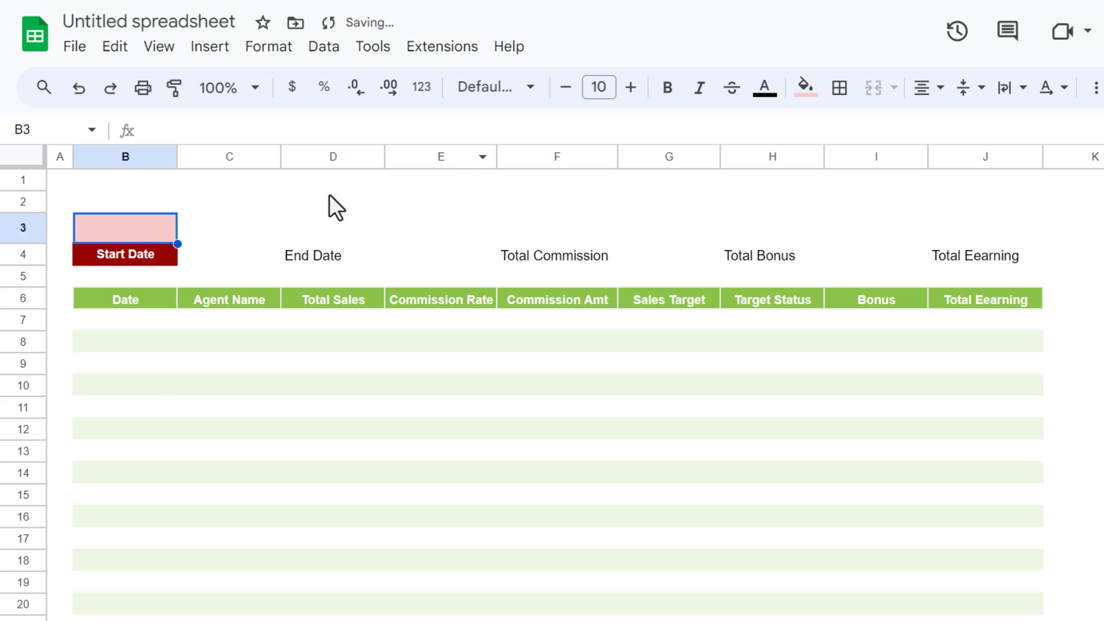
{"action": "left_click", "coordinate": [631, 87]}
{"action": "left_click", "coordinate": [630, 87]}
Apply all borders to B3:B4 in dark red 2 with a thicker line style
{"action": "left_click_drag", "start_coordinate": [147, 243], "coordinate": [146, 250]}
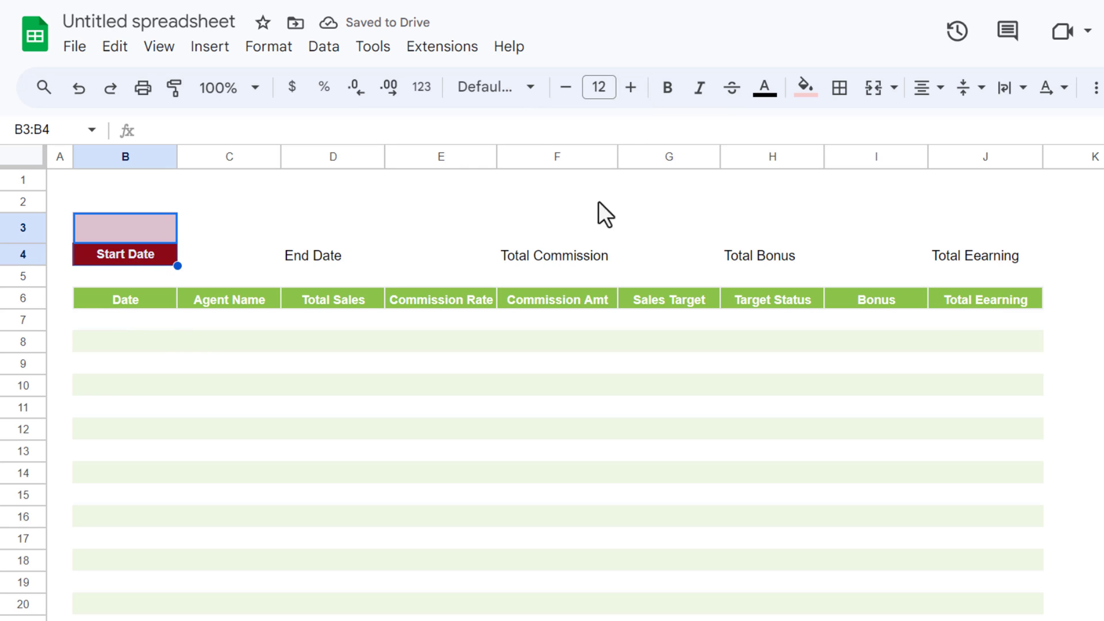
{"action": "left_click", "coordinate": [850, 103]}
{"action": "left_click", "coordinate": [1042, 130]}
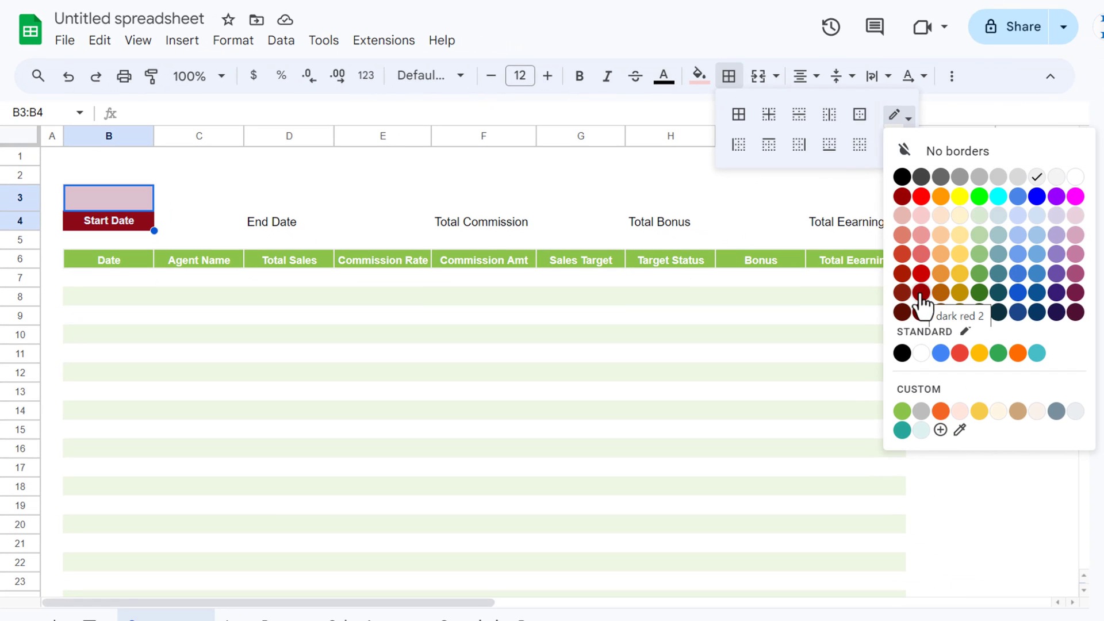
{"action": "left_click", "coordinate": [922, 294]}
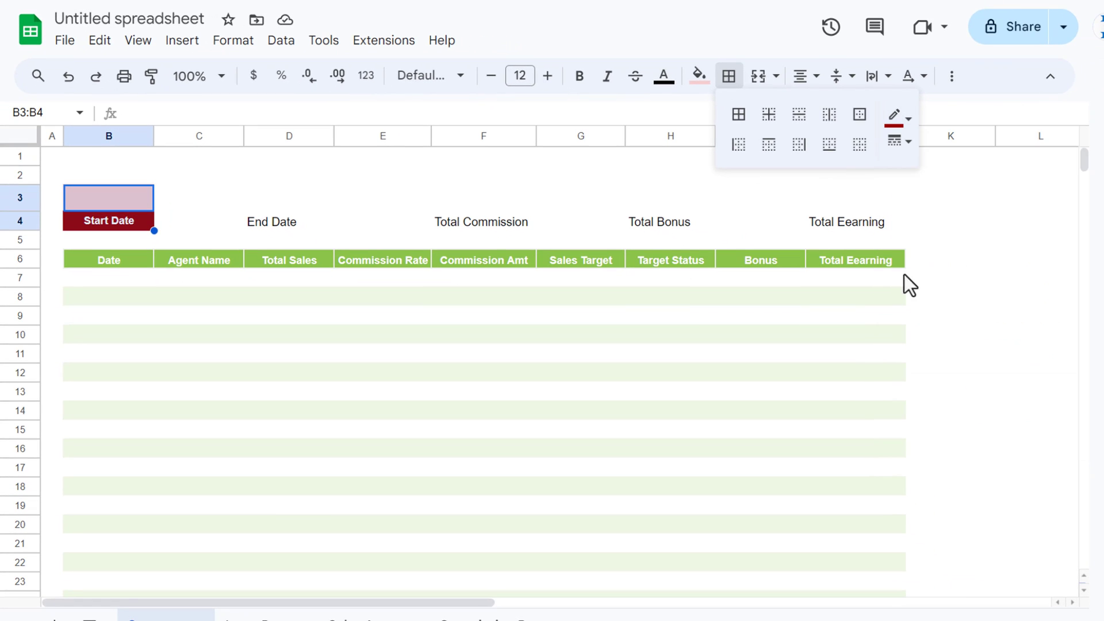
{"action": "left_click", "coordinate": [898, 141]}
{"action": "left_click", "coordinate": [953, 194]}
{"action": "left_click", "coordinate": [740, 120]}
{"action": "left_click", "coordinate": [265, 198]}
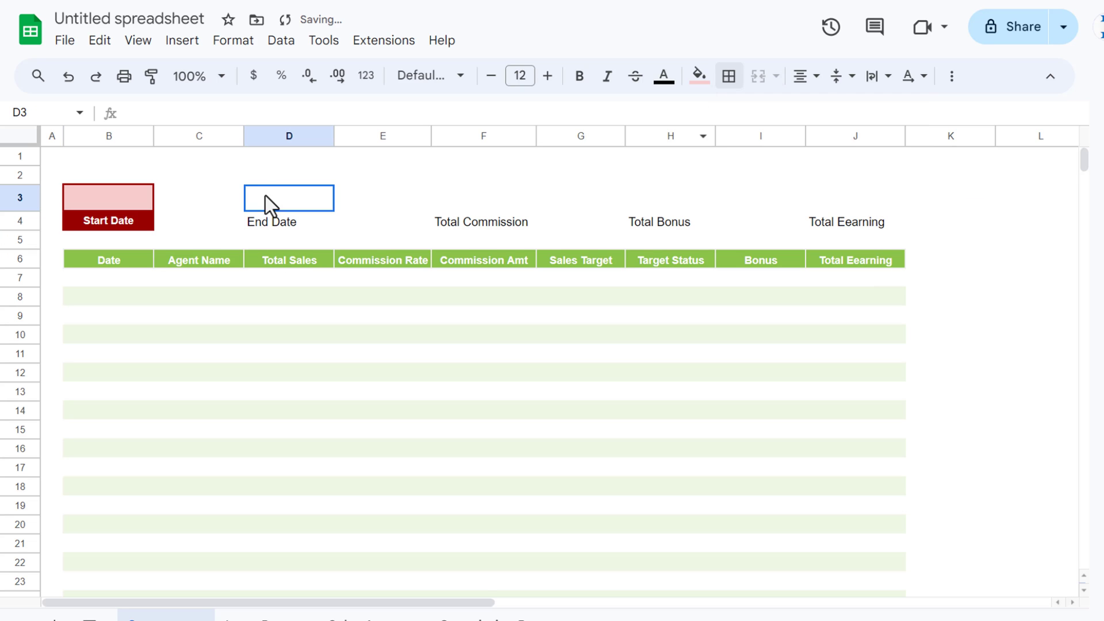
Set the text of the empty cell B3 to white and bold
{"action": "left_click", "coordinate": [123, 197]}
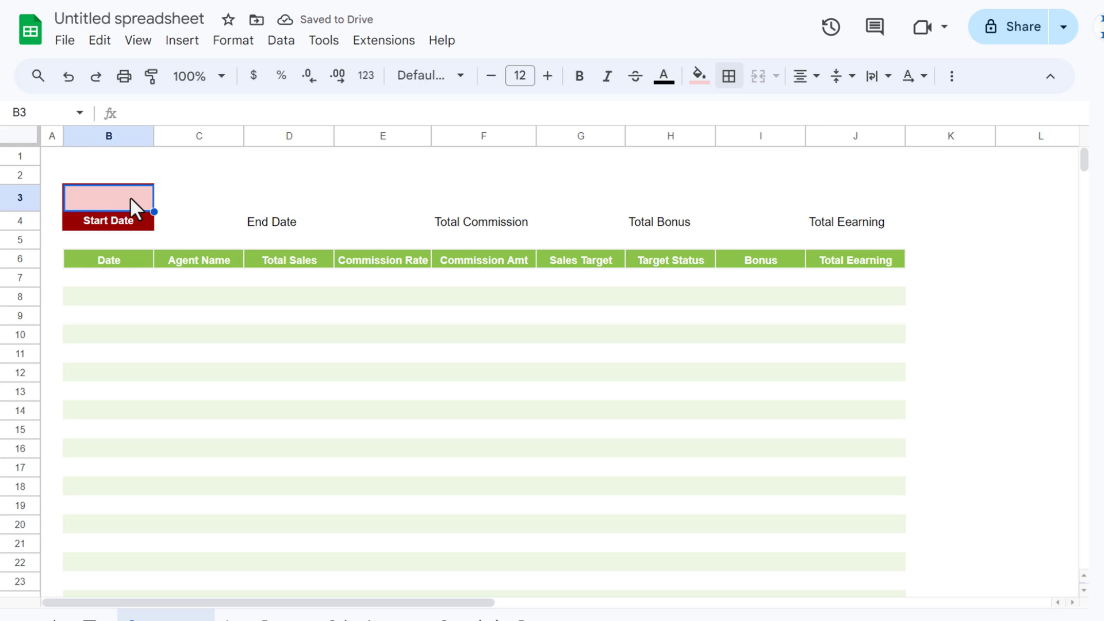
{"action": "left_click", "coordinate": [664, 77]}
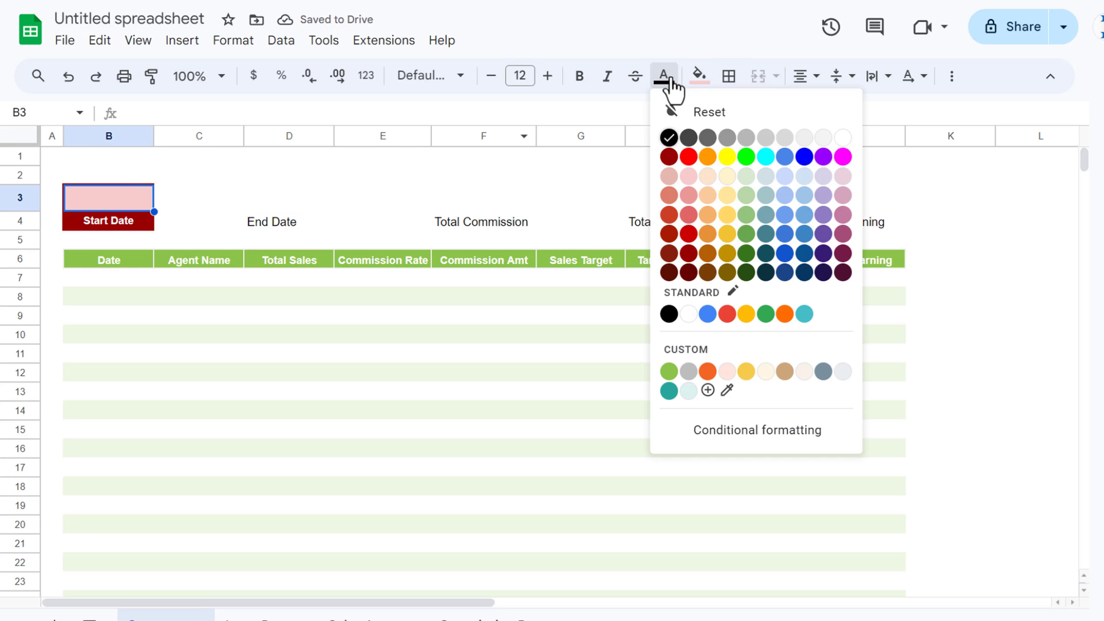
{"action": "left_click", "coordinate": [843, 138]}
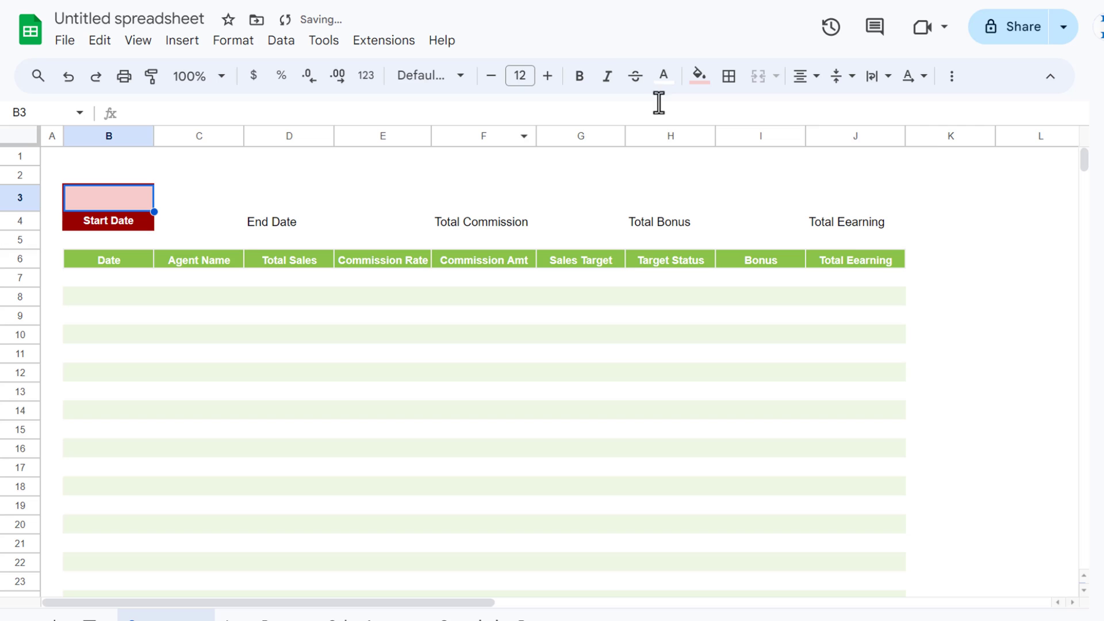
{"action": "left_click", "coordinate": [581, 76]}
Copy the formatting of B3:B4 onto the End Date, Total Commission, Total Bonus and Total Eearning blocks in rows 3 and 4
{"action": "left_click_drag", "start_coordinate": [133, 195], "coordinate": [134, 223]}
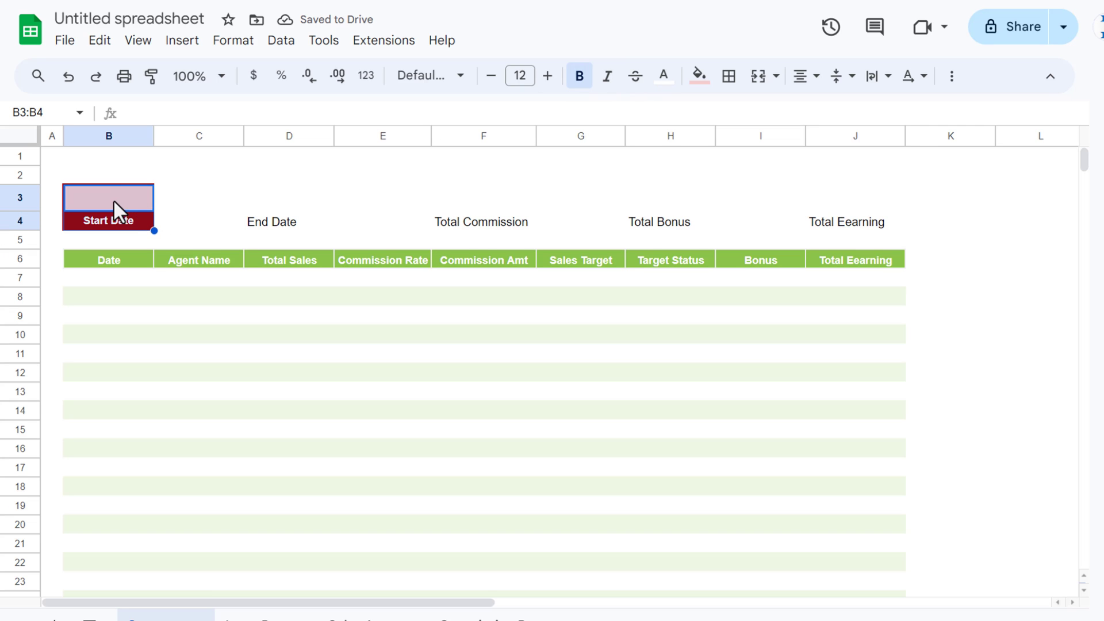
{"action": "left_click", "coordinate": [152, 81]}
{"action": "left_click", "coordinate": [275, 202]}
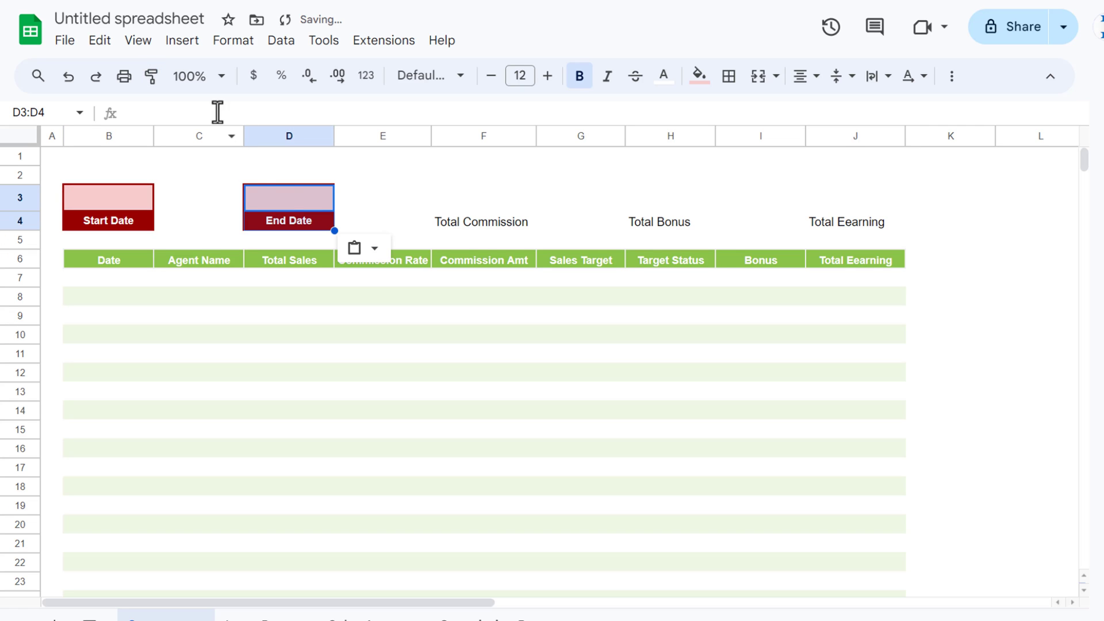
{"action": "left_click", "coordinate": [152, 78]}
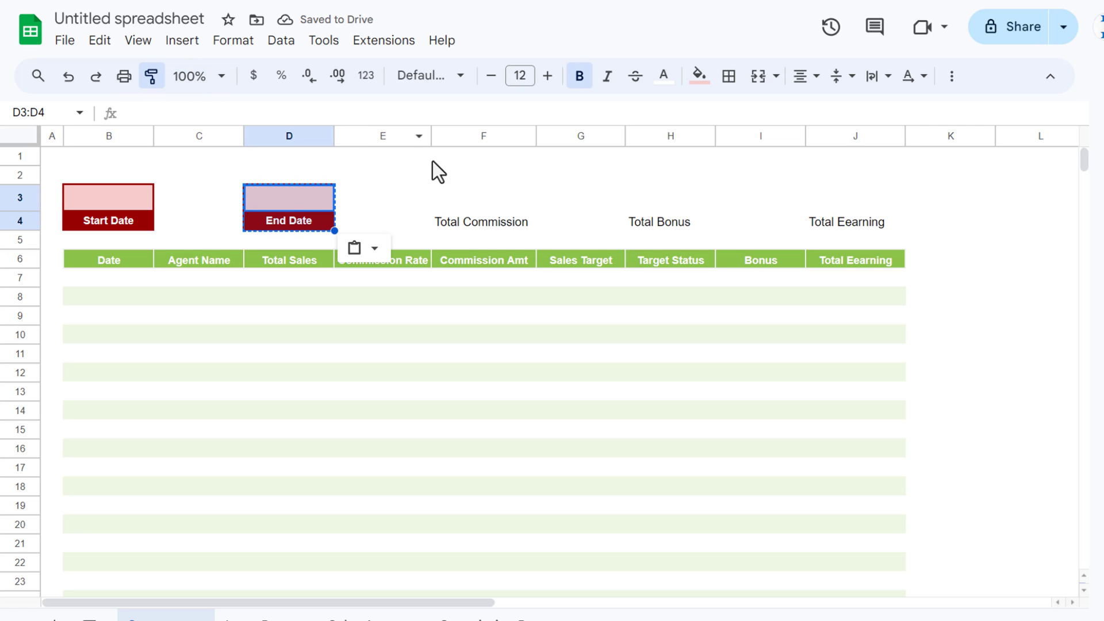
{"action": "left_click", "coordinate": [488, 201]}
{"action": "left_click", "coordinate": [152, 78]}
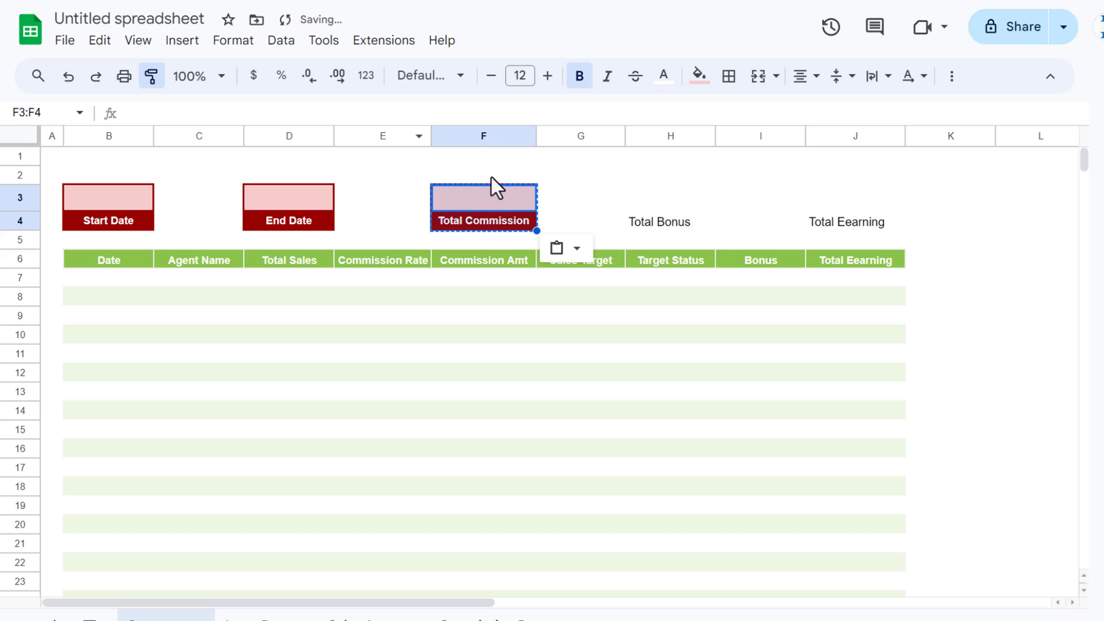
{"action": "left_click", "coordinate": [653, 196]}
{"action": "left_click", "coordinate": [165, 85]}
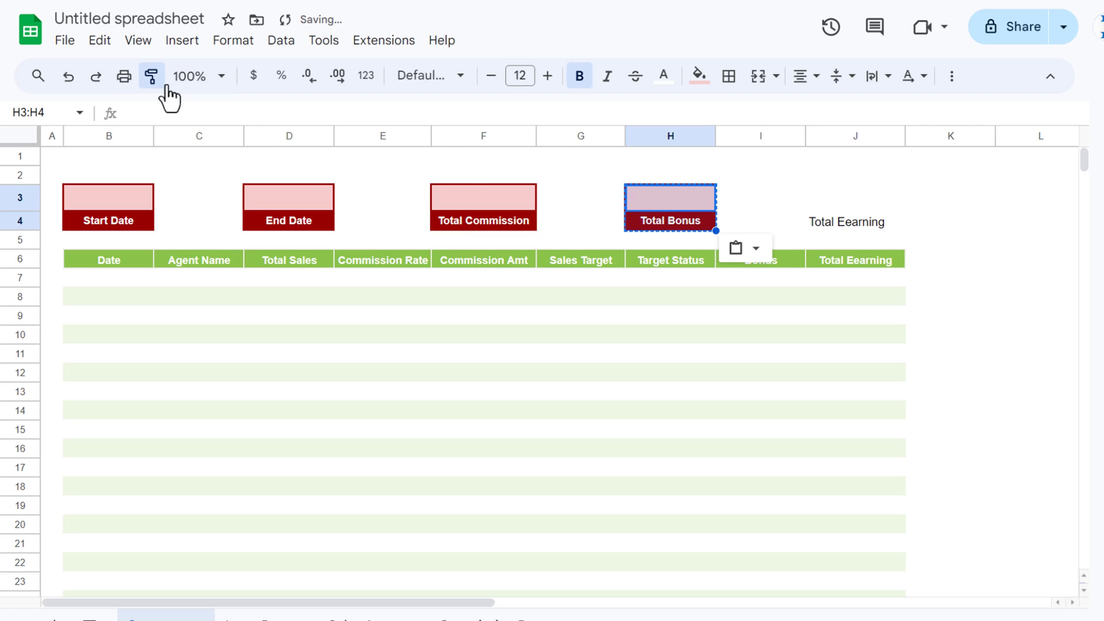
{"action": "left_click", "coordinate": [854, 203]}
{"action": "left_click", "coordinate": [974, 208]}
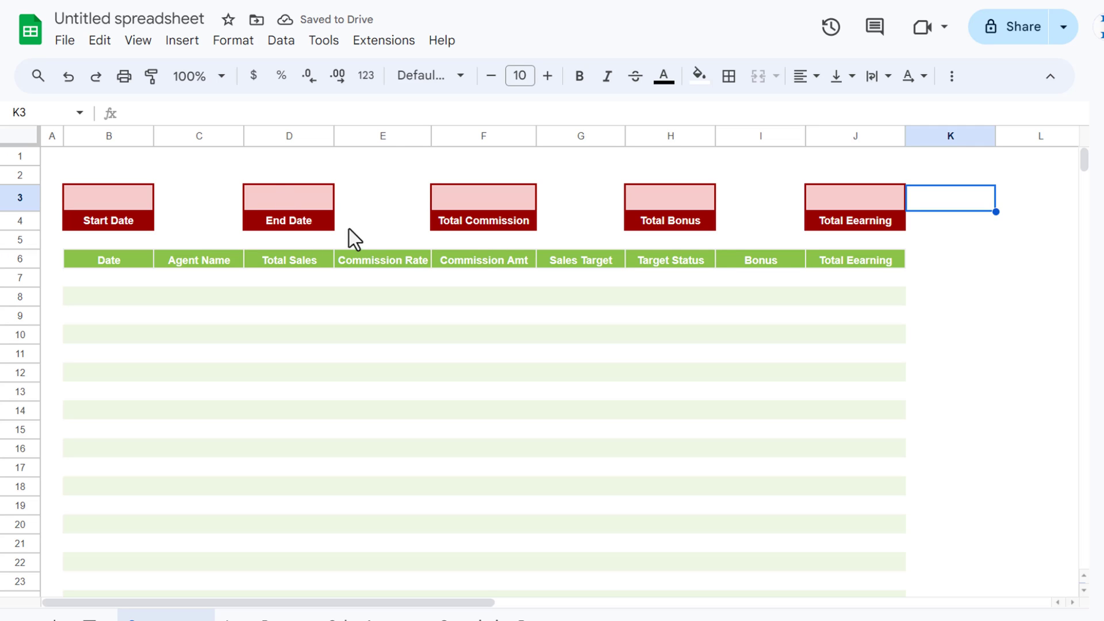
Fill the End Date label in D4 with dark orange and the empty cell D3 above it with light orange
{"action": "left_click", "coordinate": [324, 227]}
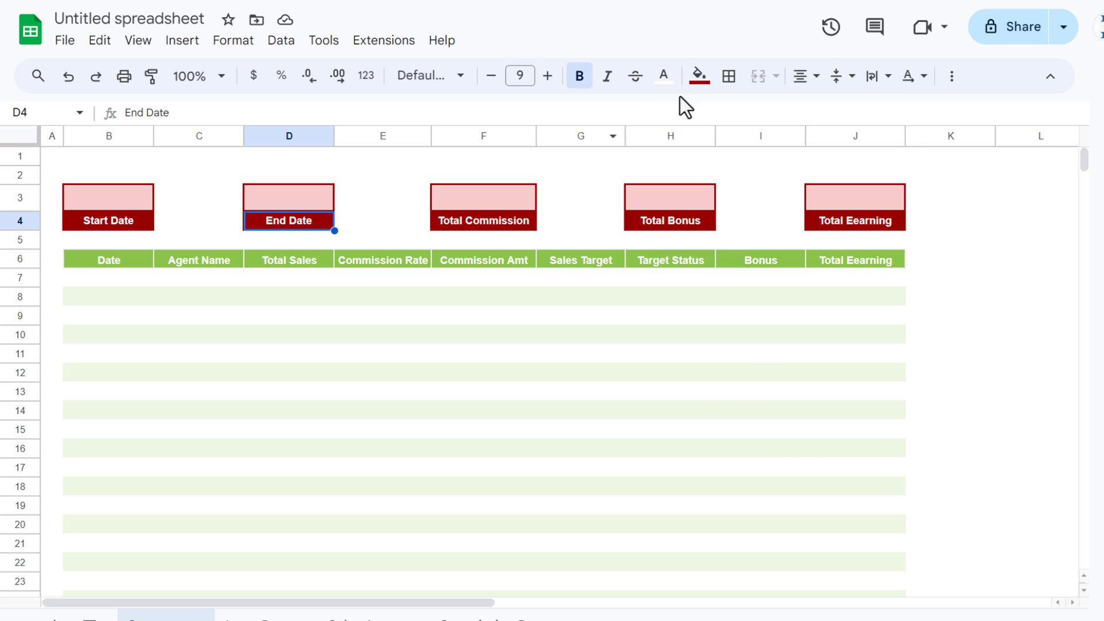
{"action": "left_click", "coordinate": [699, 76]}
{"action": "left_click", "coordinate": [742, 266]}
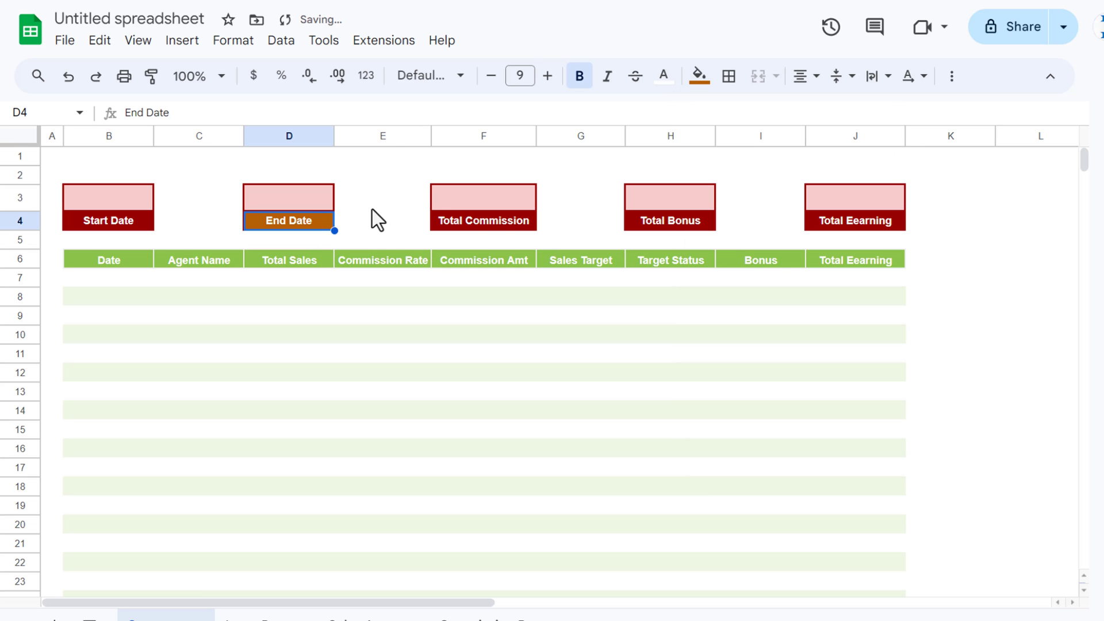
{"action": "left_click", "coordinate": [311, 198]}
{"action": "left_click", "coordinate": [699, 75]}
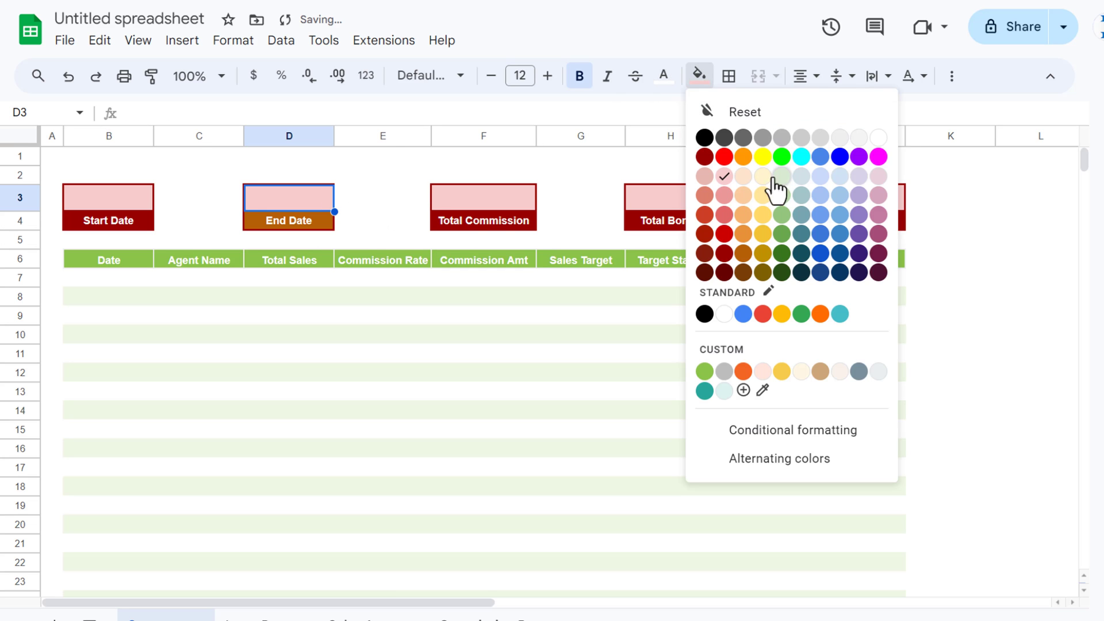
{"action": "left_click", "coordinate": [743, 176]}
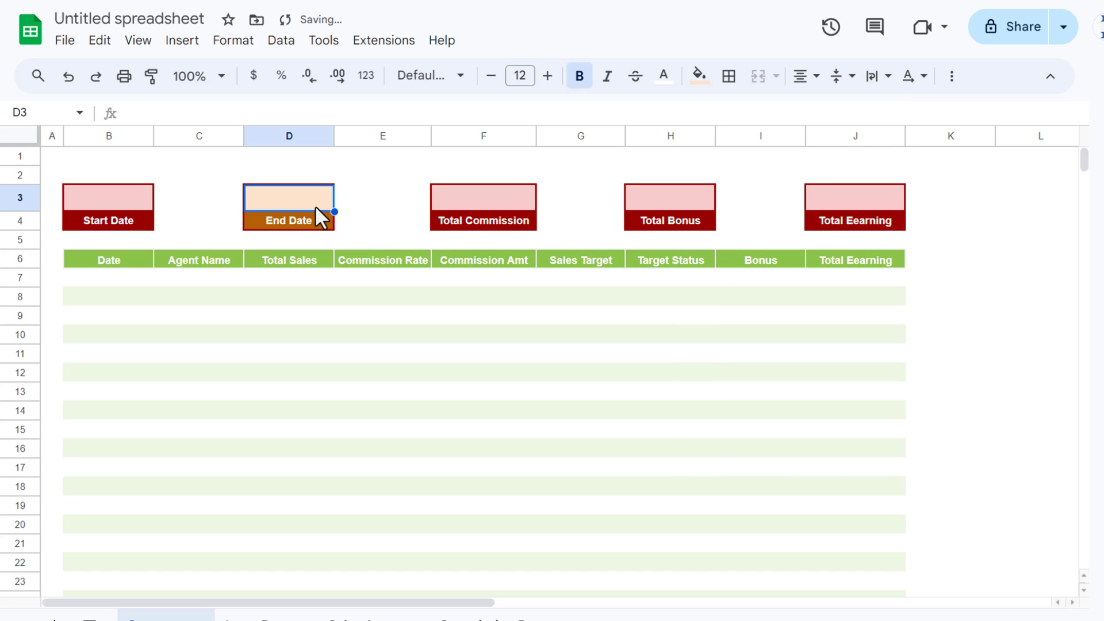
Recolor all borders of the End Date block D3:D4 to dark orange
{"action": "left_click_drag", "start_coordinate": [315, 205], "coordinate": [311, 220]}
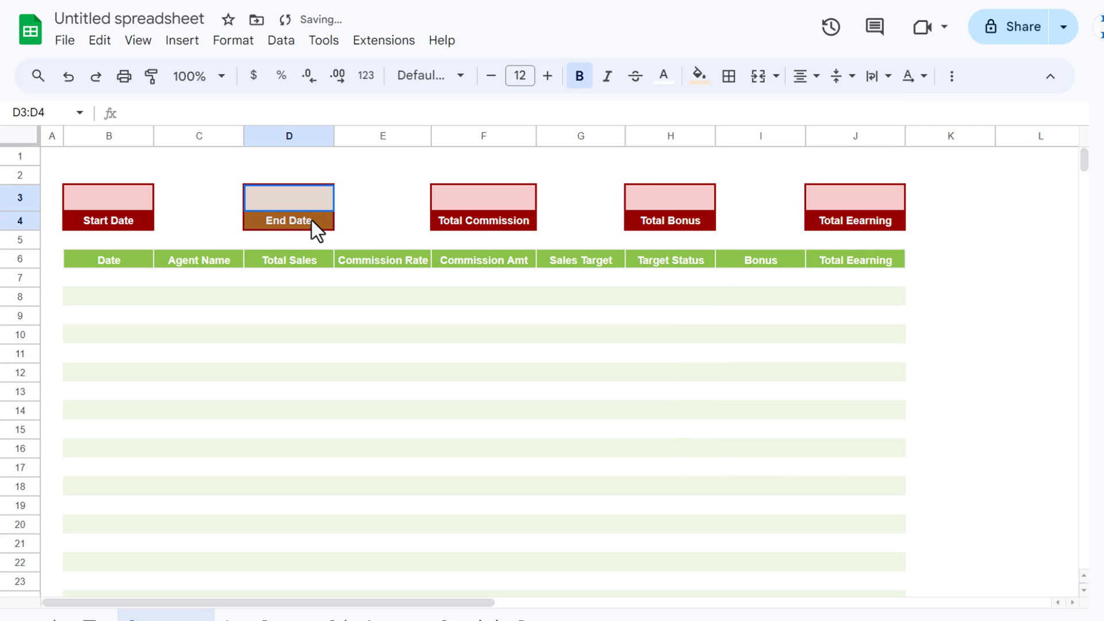
{"action": "left_click", "coordinate": [729, 75]}
{"action": "left_click", "coordinate": [902, 118]}
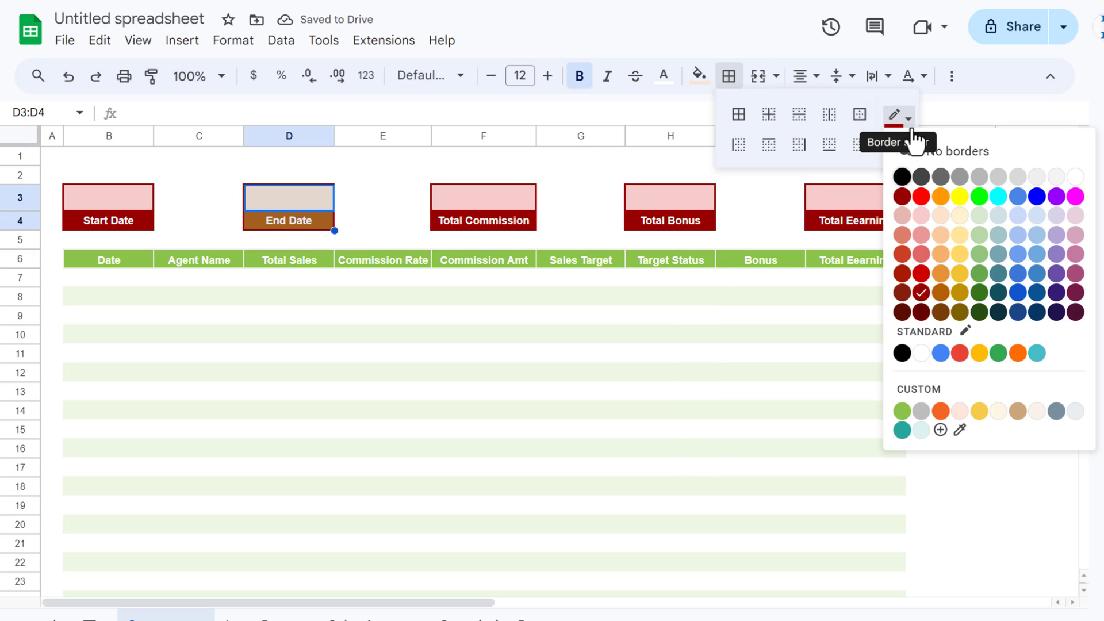
{"action": "left_click", "coordinate": [942, 294]}
{"action": "left_click", "coordinate": [739, 118]}
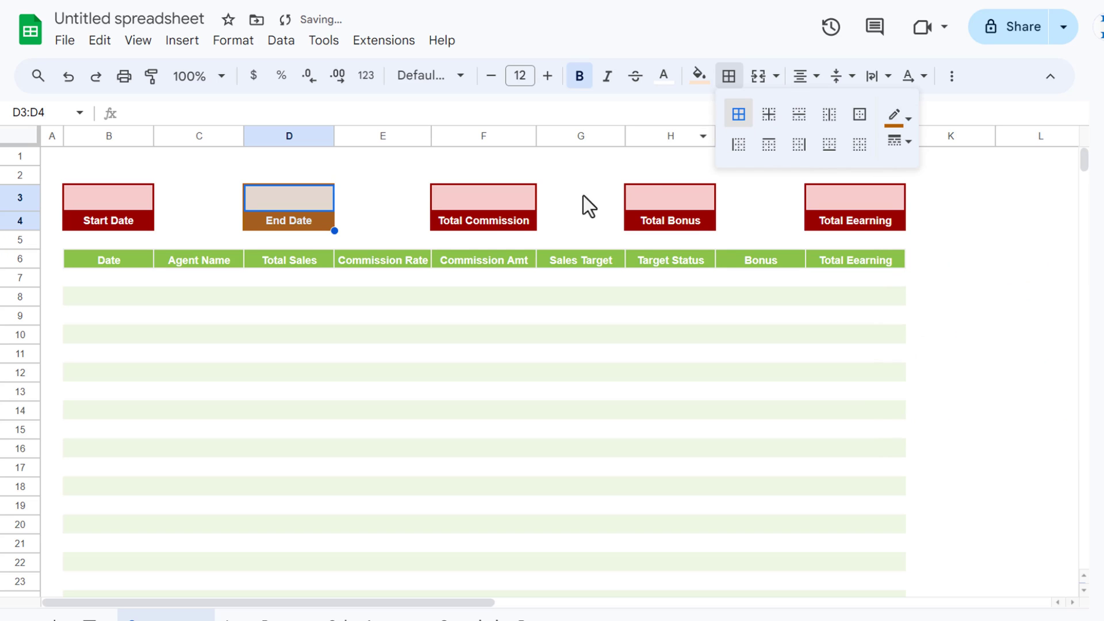
Recolor the Total Commission block with a dark yellow label, a light yellow cell above it and dark yellow borders
{"action": "left_click", "coordinate": [492, 226]}
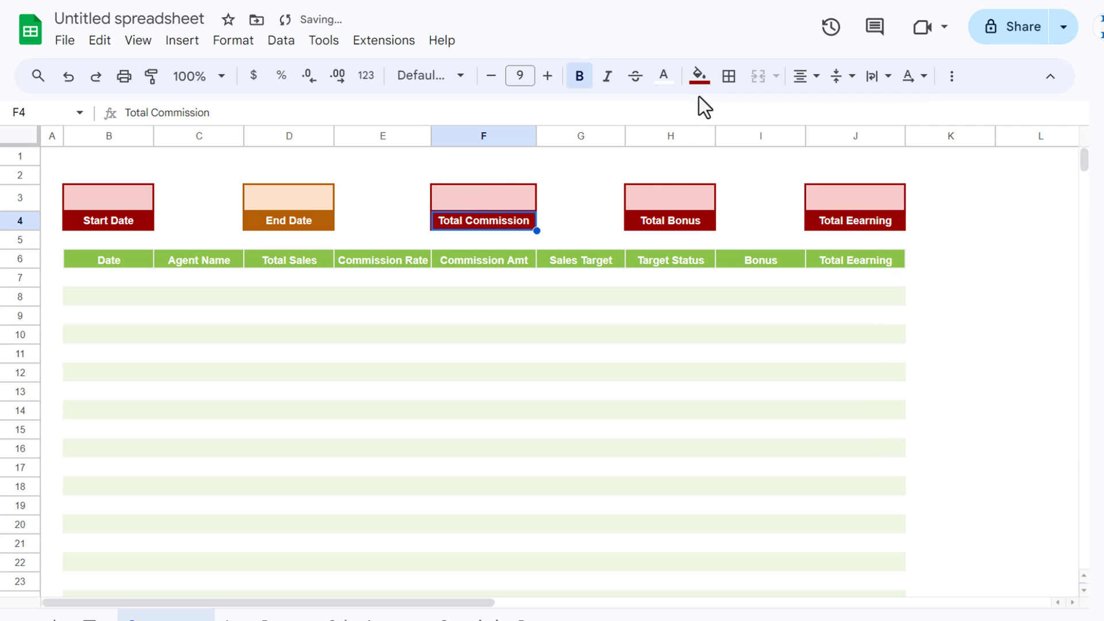
{"action": "left_click", "coordinate": [699, 76]}
{"action": "left_click", "coordinate": [764, 253]}
{"action": "left_click", "coordinate": [729, 75]}
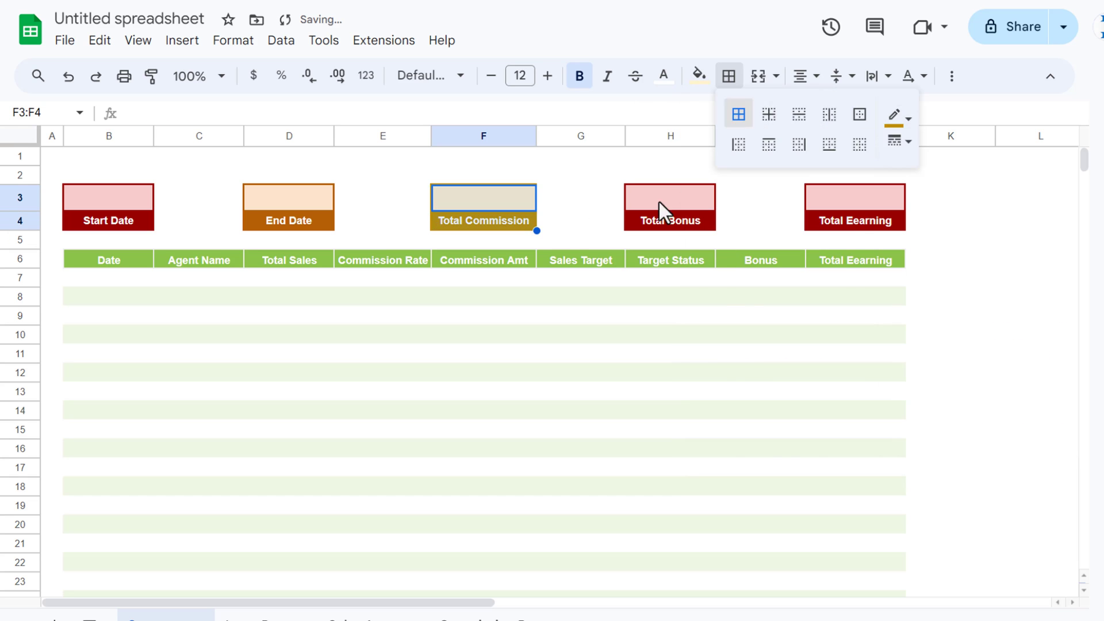
Recolor the Total Bonus block with a dark green label, a light green cell above it and dark green borders
{"action": "left_click", "coordinate": [661, 210]}
{"action": "left_click", "coordinate": [699, 75]}
{"action": "left_click", "coordinate": [782, 172]}
{"action": "left_click", "coordinate": [670, 220], "text": "shift"}
{"action": "left_click", "coordinate": [729, 76]}
{"action": "left_click", "coordinate": [897, 118]}
{"action": "left_click", "coordinate": [981, 303]}
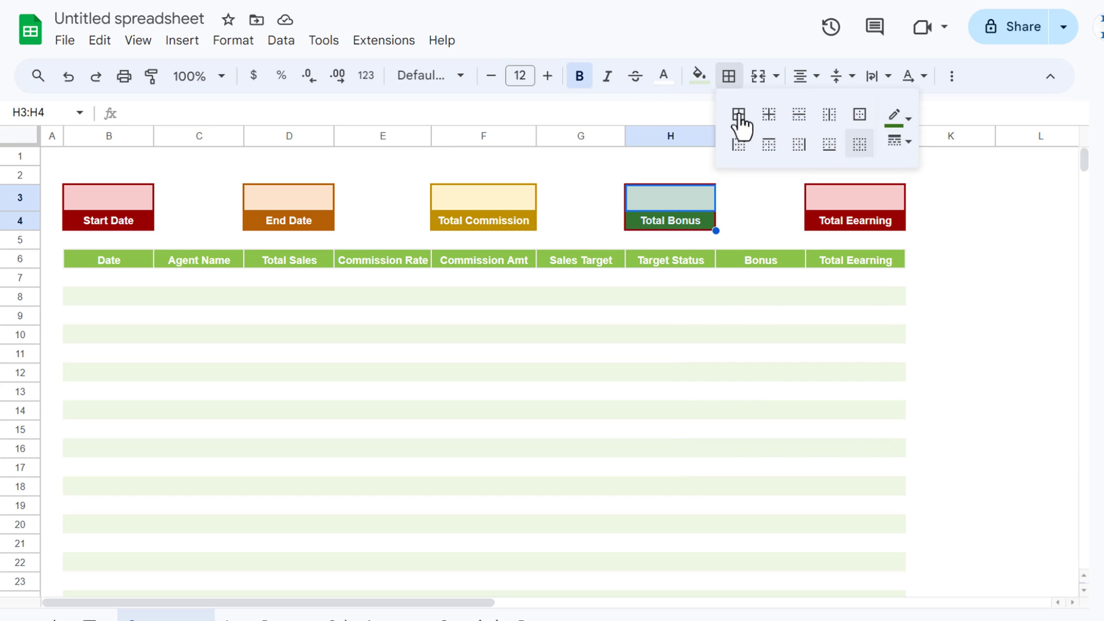
{"action": "left_click", "coordinate": [739, 114]}
Recolor the Total Eearning block with a dark blue label, a light blue cell above it and dark blue borders
{"action": "left_click", "coordinate": [855, 221]}
{"action": "left_click", "coordinate": [699, 75]}
{"action": "left_click", "coordinate": [841, 202]}
{"action": "left_click", "coordinate": [700, 76]}
{"action": "left_click", "coordinate": [845, 220], "text": "shift"}
{"action": "left_click", "coordinate": [729, 75]}
{"action": "left_click", "coordinate": [897, 118]}
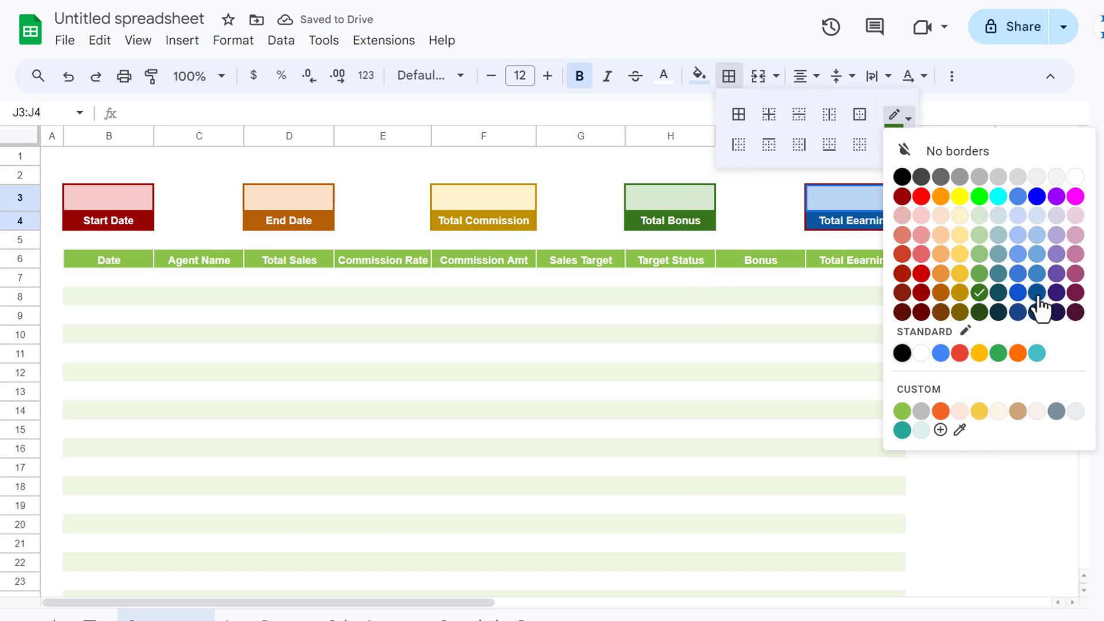
{"action": "left_click", "coordinate": [1037, 294]}
{"action": "left_click", "coordinate": [950, 278]}
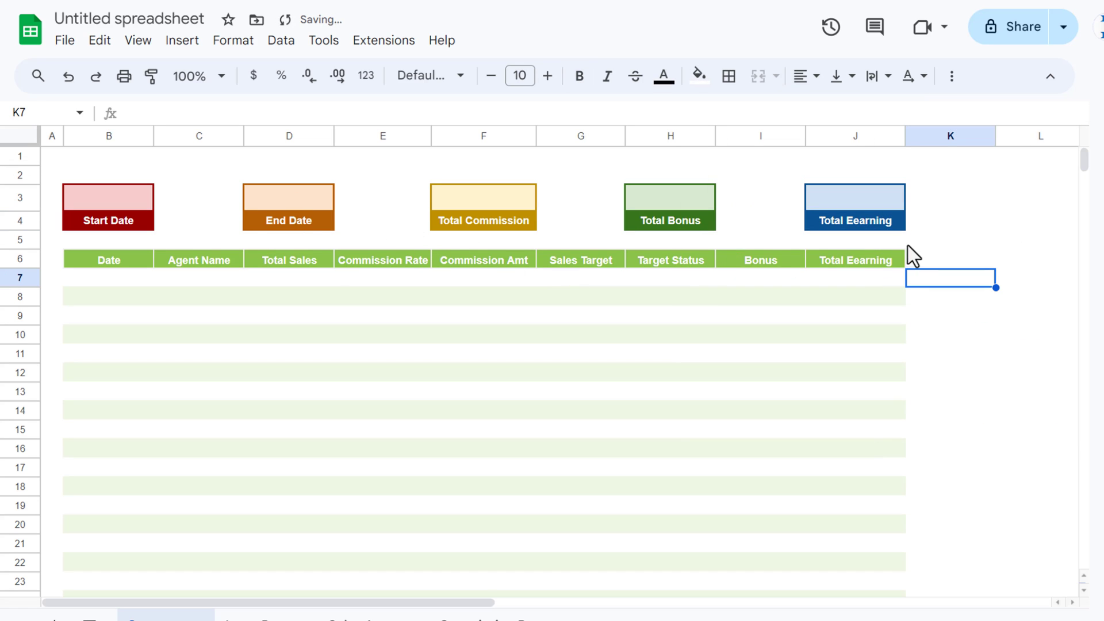
Make row 1 taller and narrow column K to less than half its width
{"action": "left_click_drag", "start_coordinate": [19, 166], "coordinate": [895, 173]}
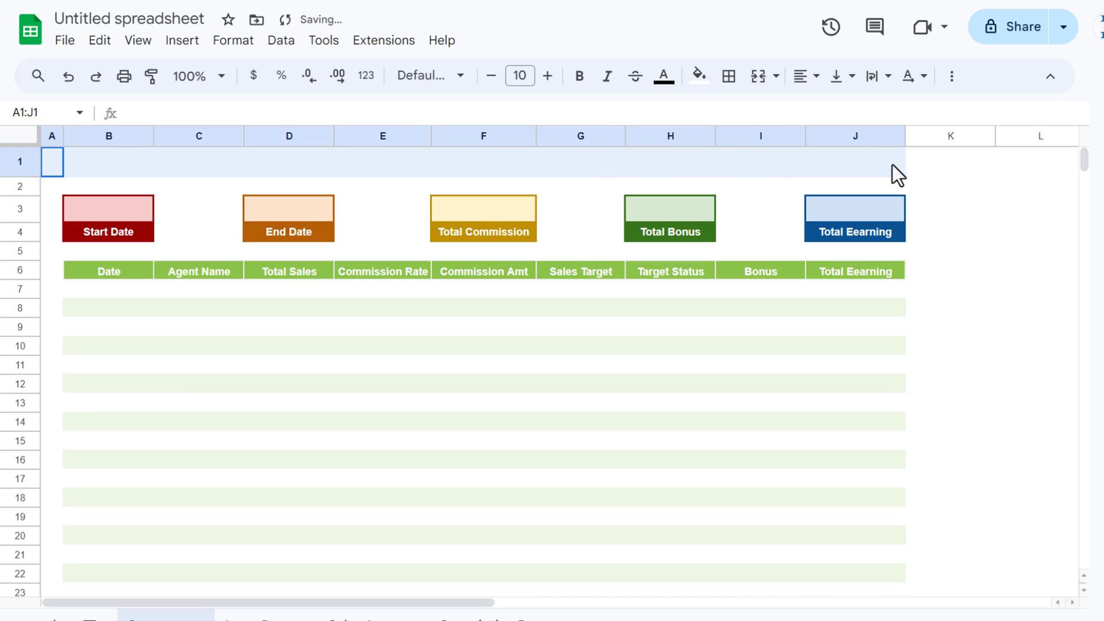
{"action": "left_click_drag", "start_coordinate": [996, 139], "coordinate": [946, 138]}
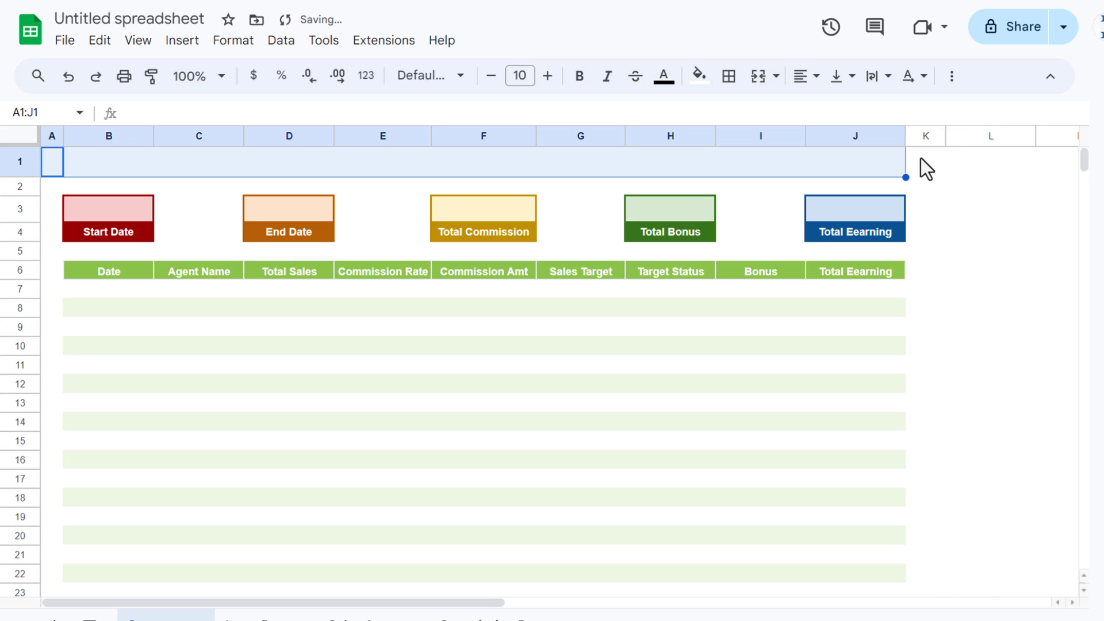
Merge cells A1:K1 into one title cell and fill it with very dark green
{"action": "left_click", "coordinate": [761, 80]}
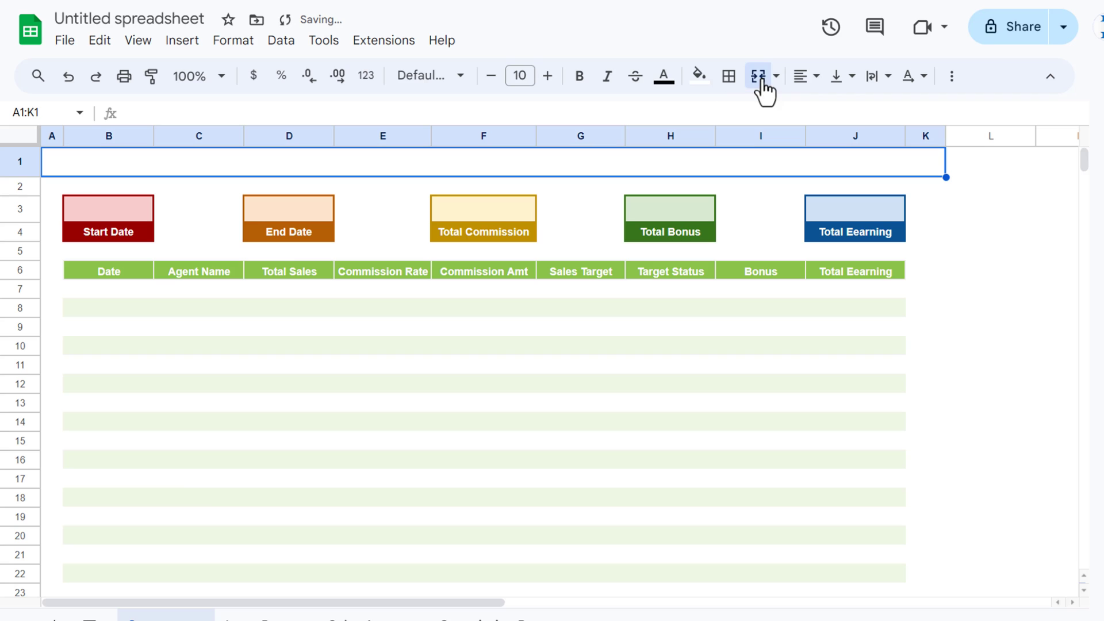
{"action": "left_click", "coordinate": [699, 79]}
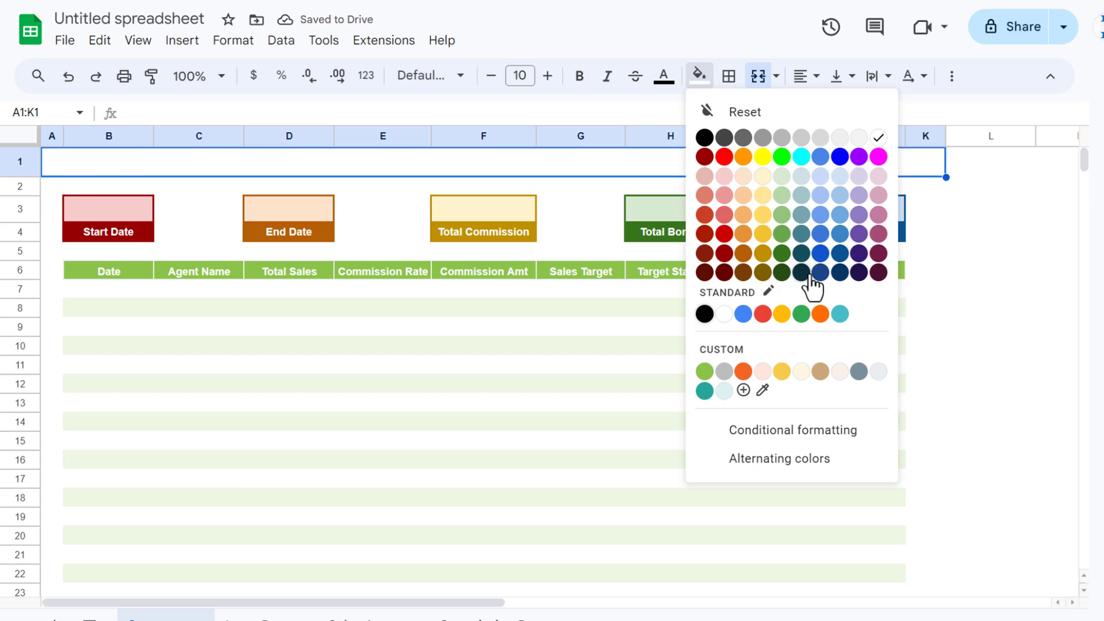
{"action": "left_click", "coordinate": [782, 272]}
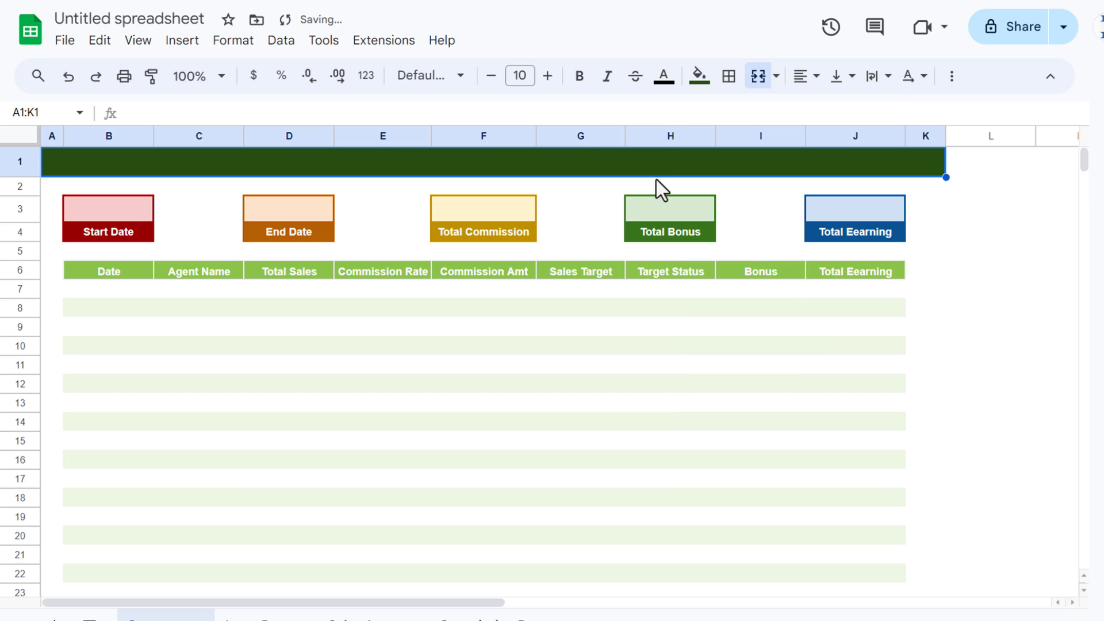
Set the merged title cell A1:K1 to white, bold text at font size 20
{"action": "left_click", "coordinate": [667, 87]}
{"action": "left_click", "coordinate": [839, 139]}
{"action": "left_click", "coordinate": [580, 81]}
{"action": "left_click", "coordinate": [547, 80]}
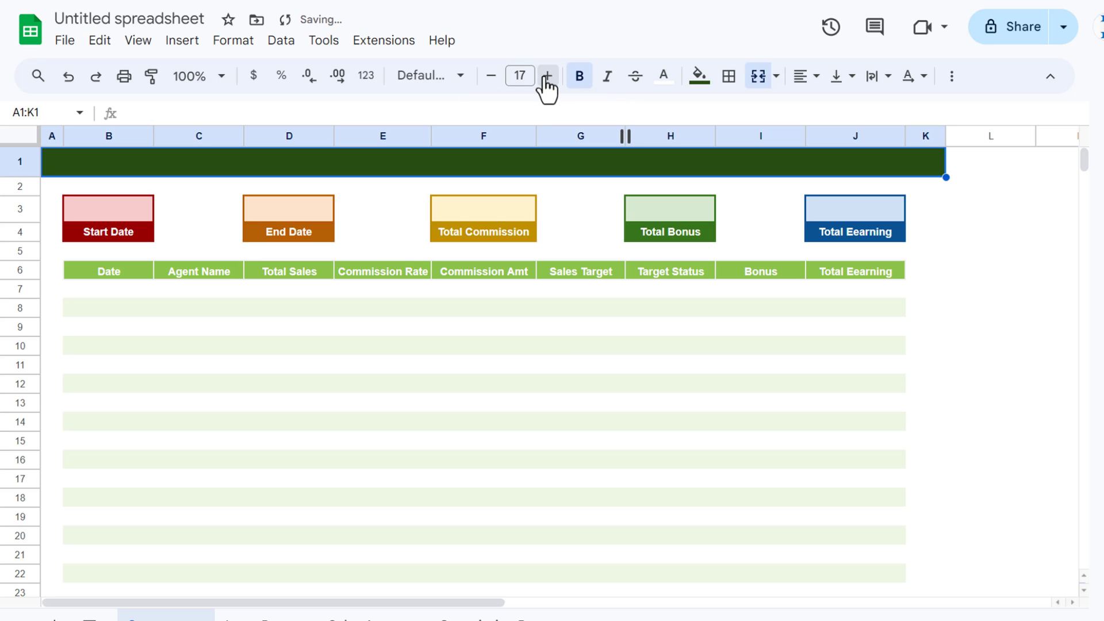
{"action": "left_click", "coordinate": [547, 76]}
{"action": "left_click", "coordinate": [546, 76]}
{"action": "left_click", "coordinate": [548, 78]}
Enter the title "Sales Commision Template" in the merged cell A1:K1 and center it horizontally and vertically
{"action": "type", "text": "Sales Com"}
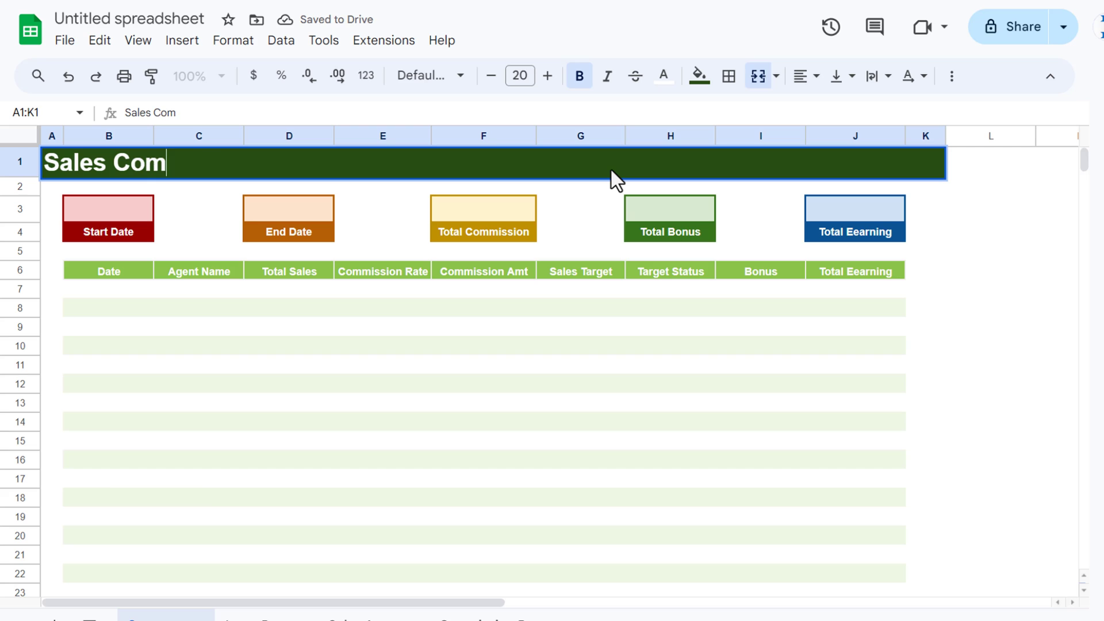
{"action": "type", "text": "mision Template"}
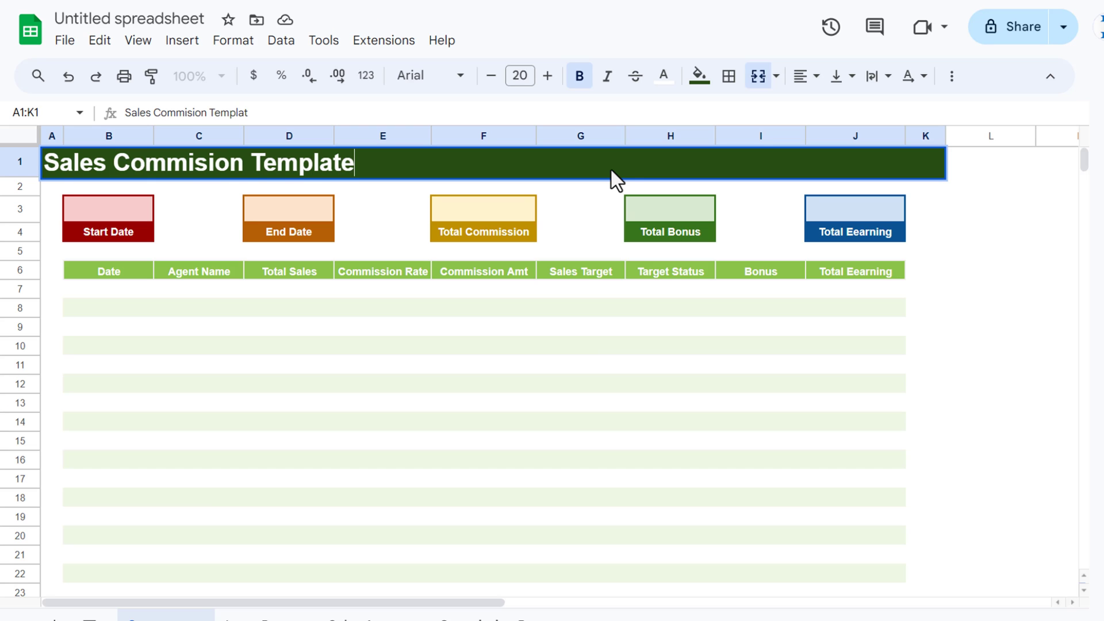
{"action": "key", "text": "Return"}
{"action": "left_click", "coordinate": [612, 170]}
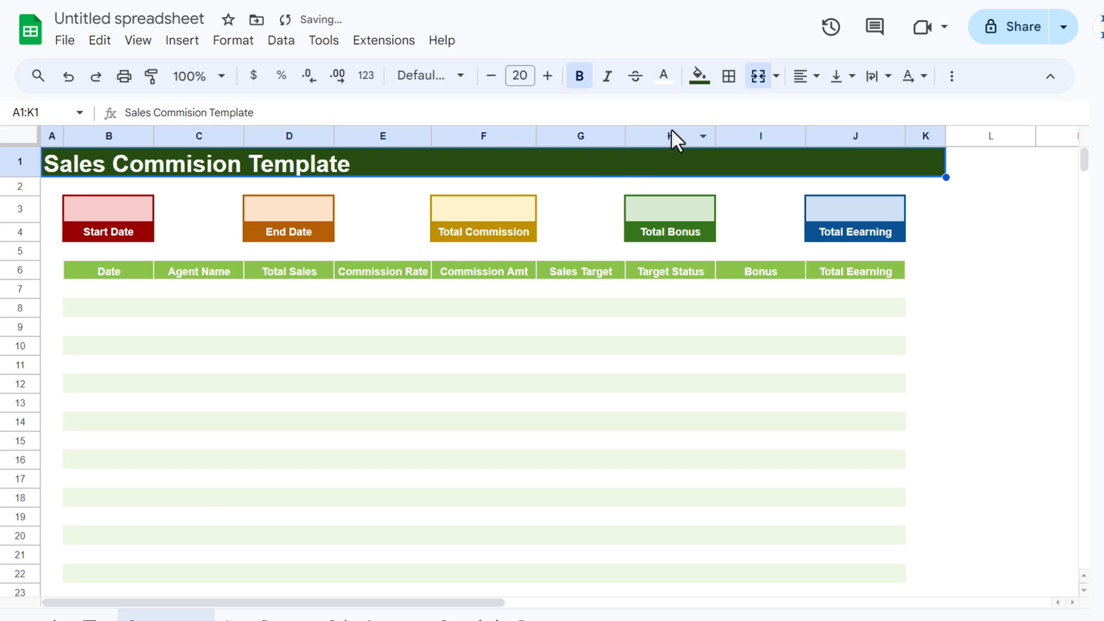
{"action": "left_click", "coordinate": [815, 76]}
{"action": "left_click", "coordinate": [835, 110]}
{"action": "left_click", "coordinate": [843, 76]}
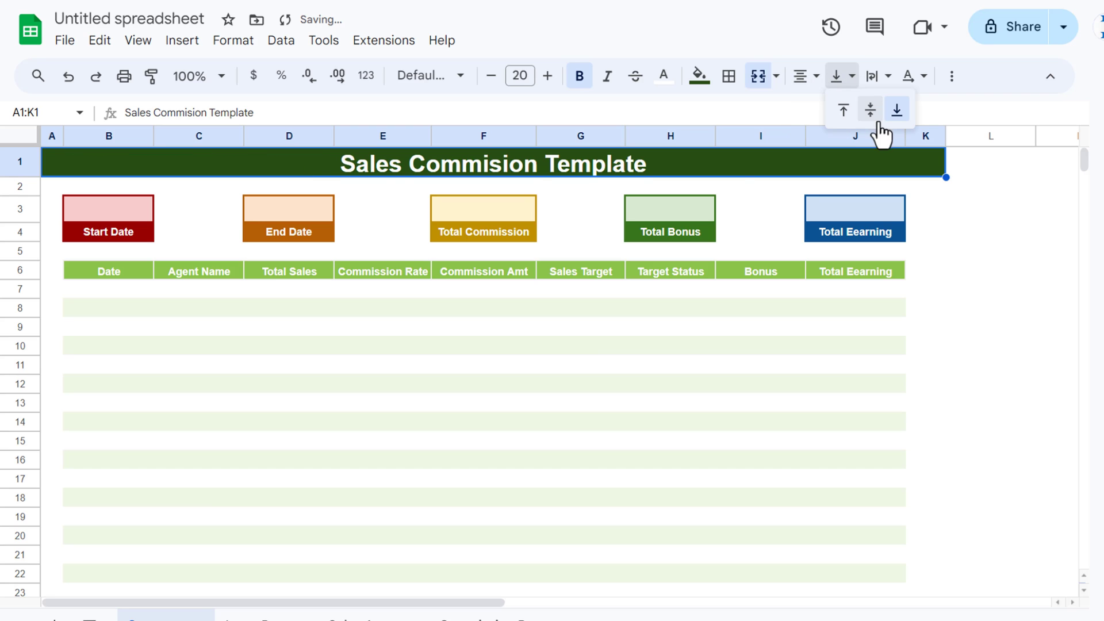
{"action": "left_click", "coordinate": [870, 109]}
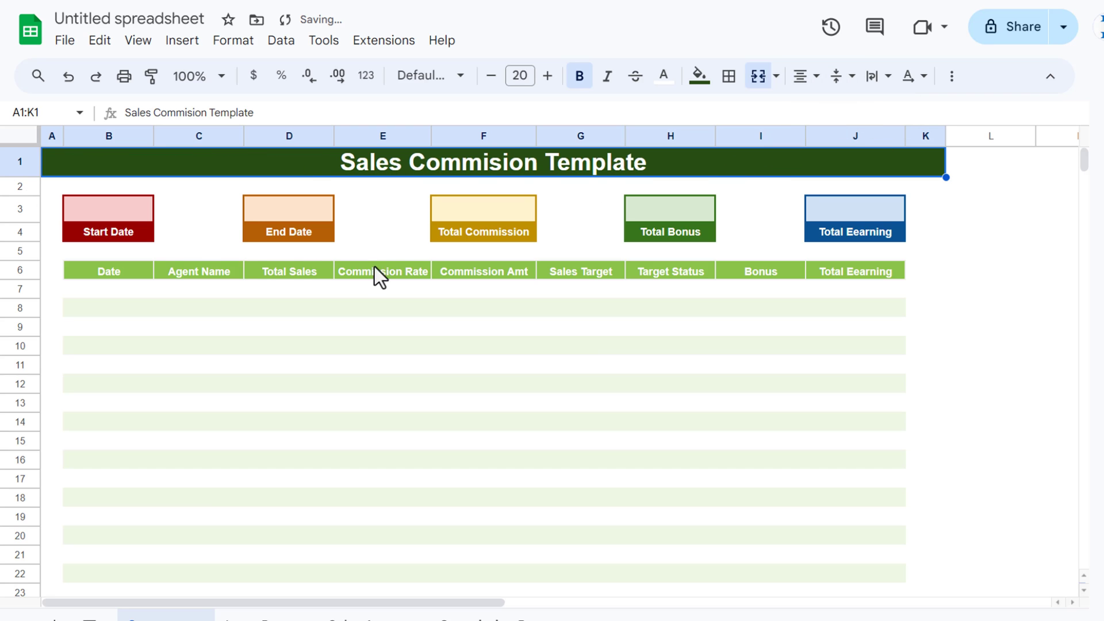
Add a dropdown data validation rule to cells B3 and D3 above the Start Date and End Date labels
{"action": "left_click", "coordinate": [110, 210]}
{"action": "left_click", "coordinate": [197, 272]}
{"action": "left_click", "coordinate": [122, 213]}
{"action": "left_click", "coordinate": [283, 210]}
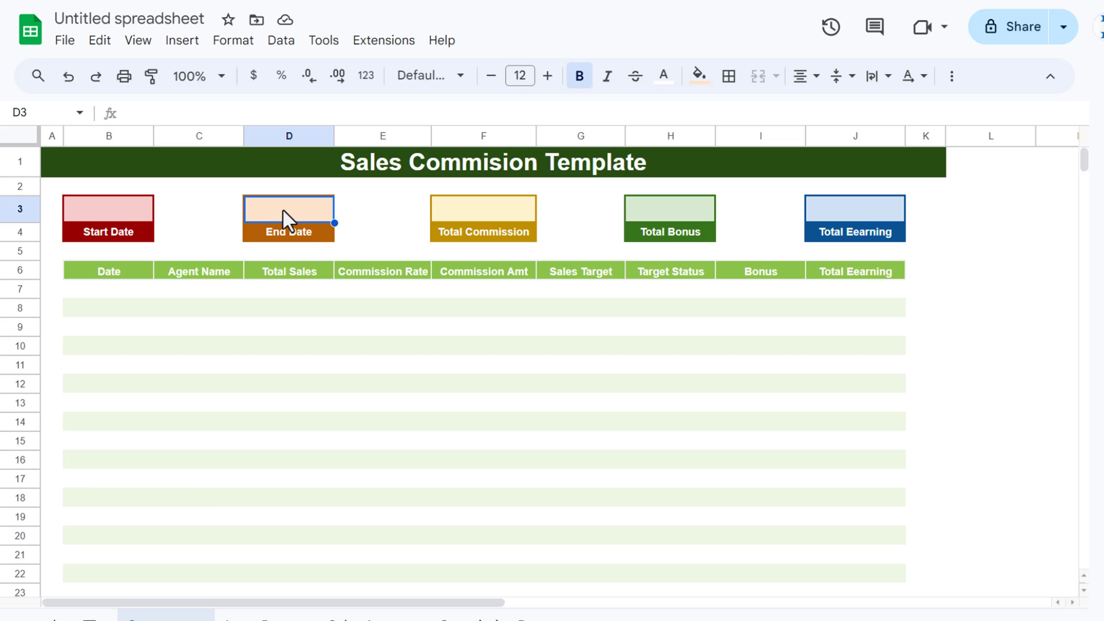
{"action": "left_click", "coordinate": [134, 208]}
{"action": "left_click", "coordinate": [292, 209]}
{"action": "left_click", "coordinate": [136, 207], "text": "ctrl"}
{"action": "right_click", "coordinate": [113, 205]}
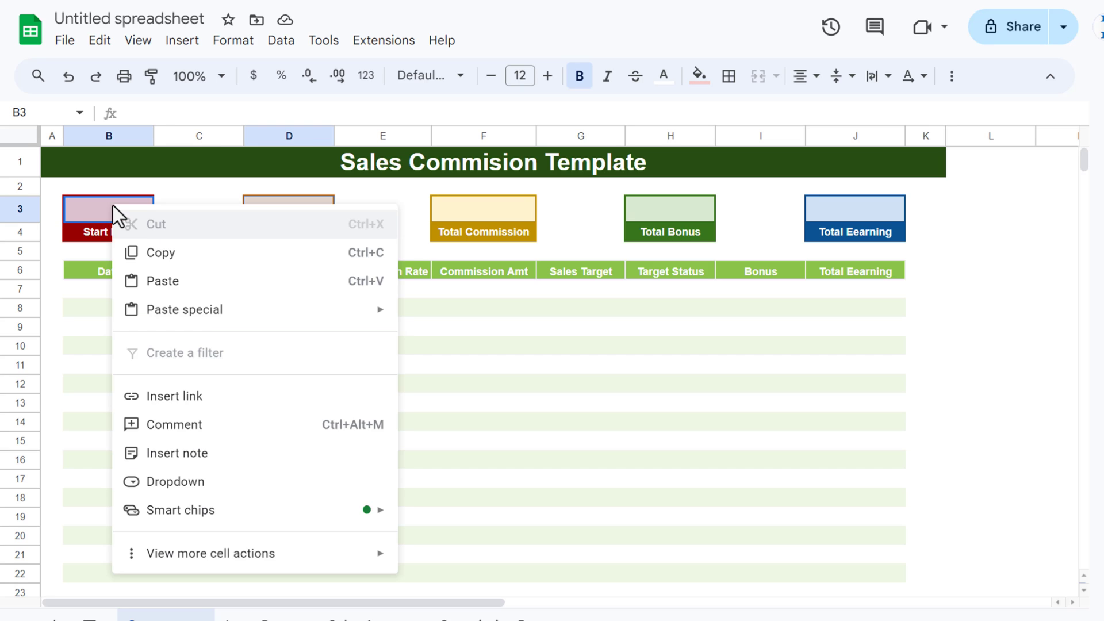
{"action": "left_click", "coordinate": [215, 482]}
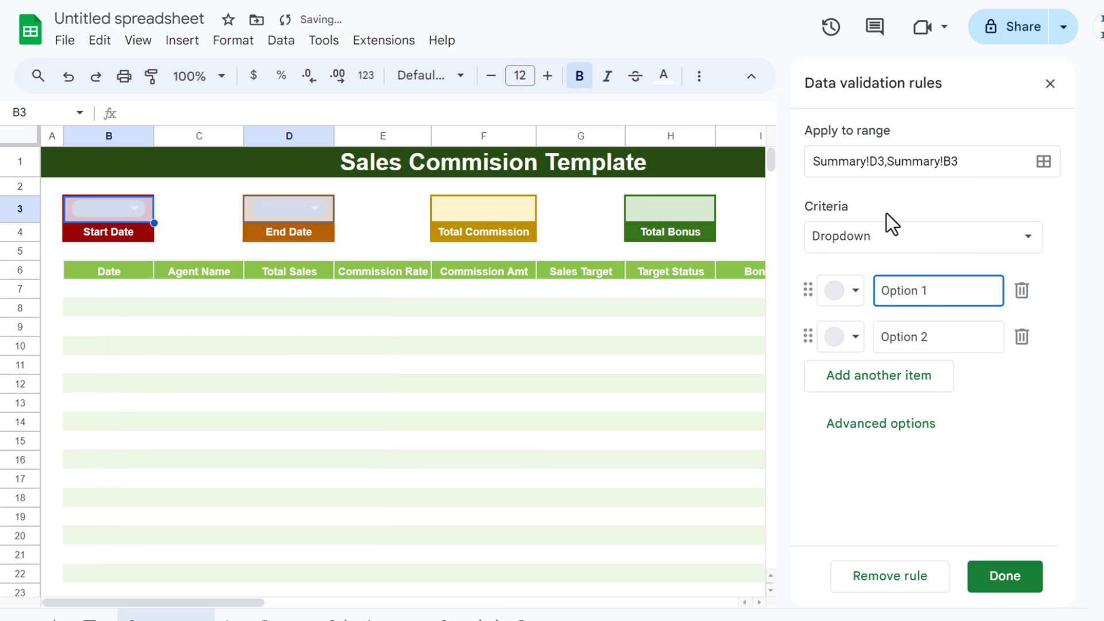
Set the data validation criteria for Start Date cell B3 and End Date cell D3 to Is valid date
{"action": "left_click", "coordinate": [886, 236]}
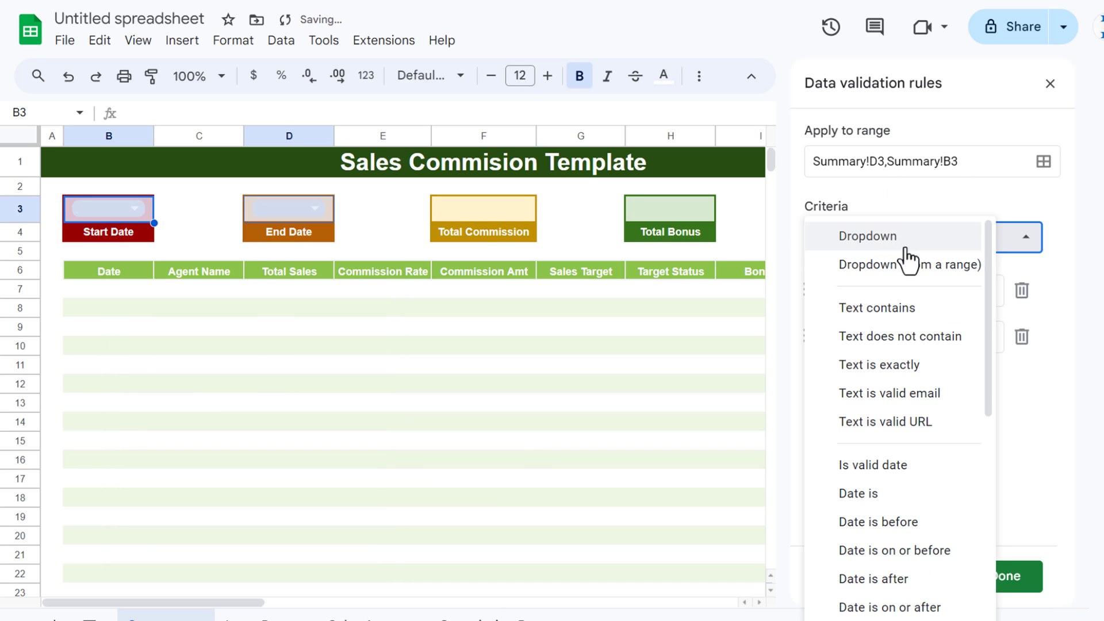
{"action": "left_click", "coordinate": [895, 470]}
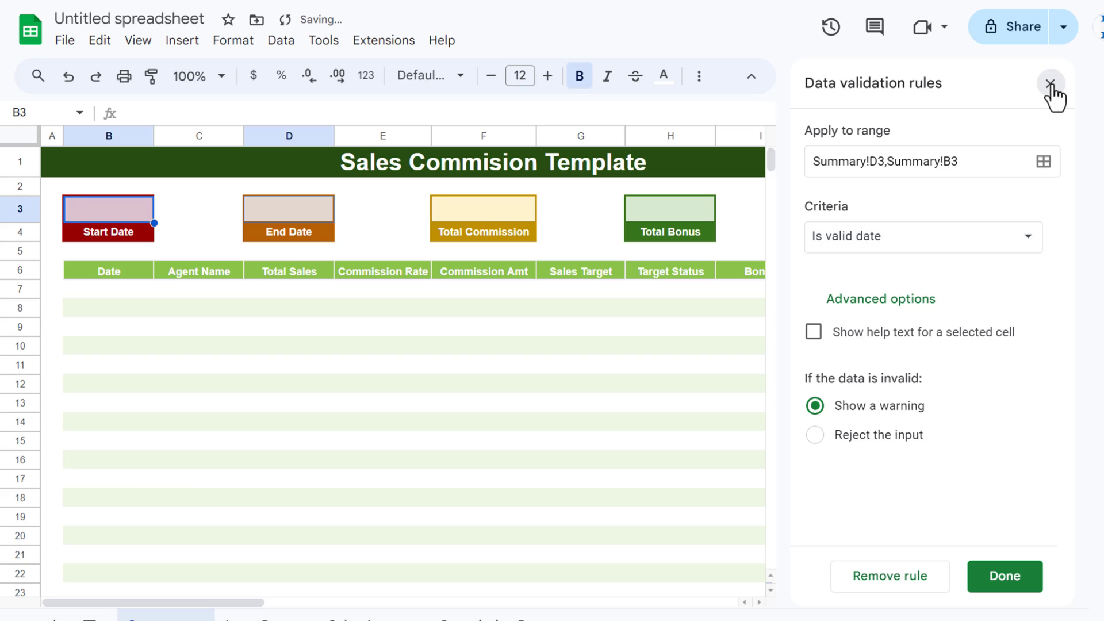
{"action": "left_click", "coordinate": [1050, 84]}
{"action": "left_click", "coordinate": [312, 306]}
Pick 1/1/2024 as the Start Date in B3 and 1/31/2024 as the End Date in D3
{"action": "double_click", "coordinate": [95, 203]}
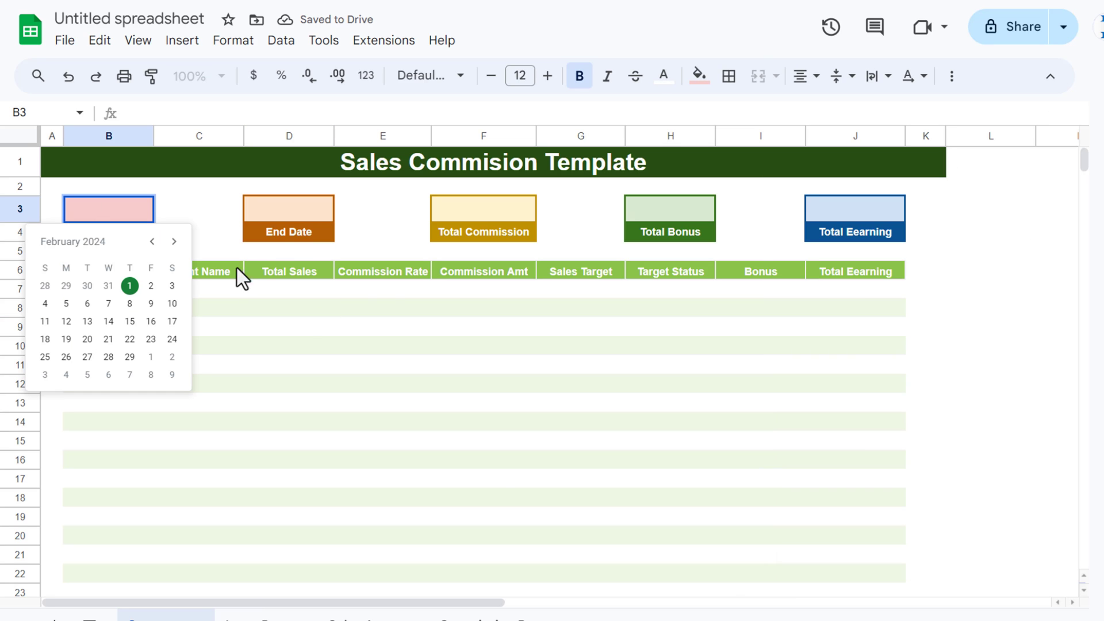
{"action": "left_click", "coordinate": [152, 243]}
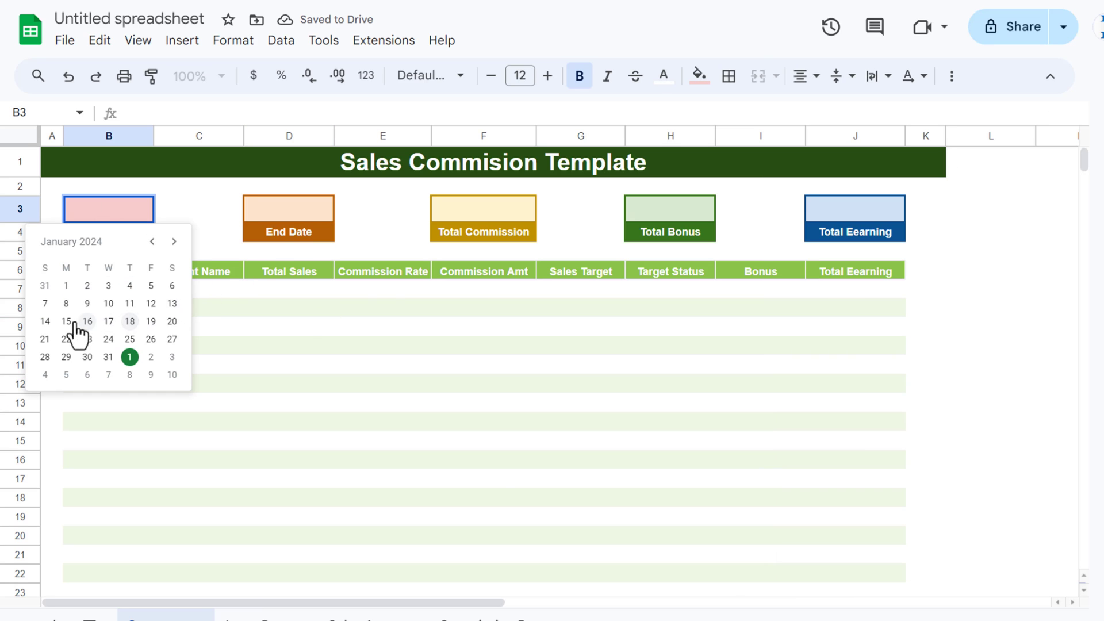
{"action": "left_click", "coordinate": [68, 287]}
{"action": "double_click", "coordinate": [287, 208]}
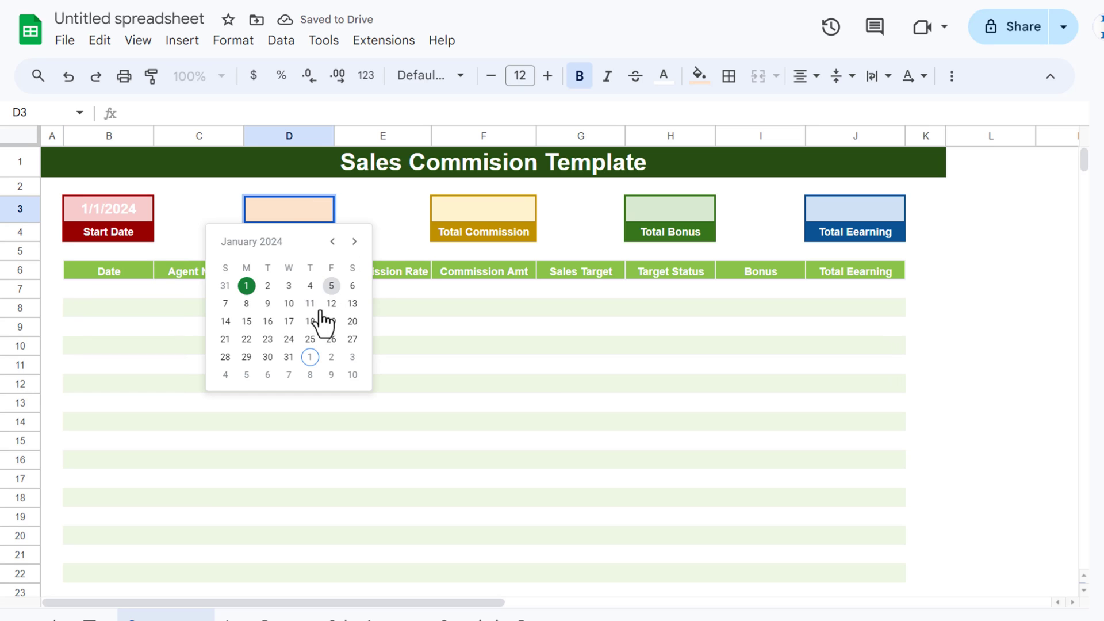
{"action": "left_click", "coordinate": [288, 356]}
{"action": "left_click", "coordinate": [368, 307]}
Change the text color of cells B3, D3, F3, H3 and J3 to black
{"action": "left_click", "coordinate": [118, 210]}
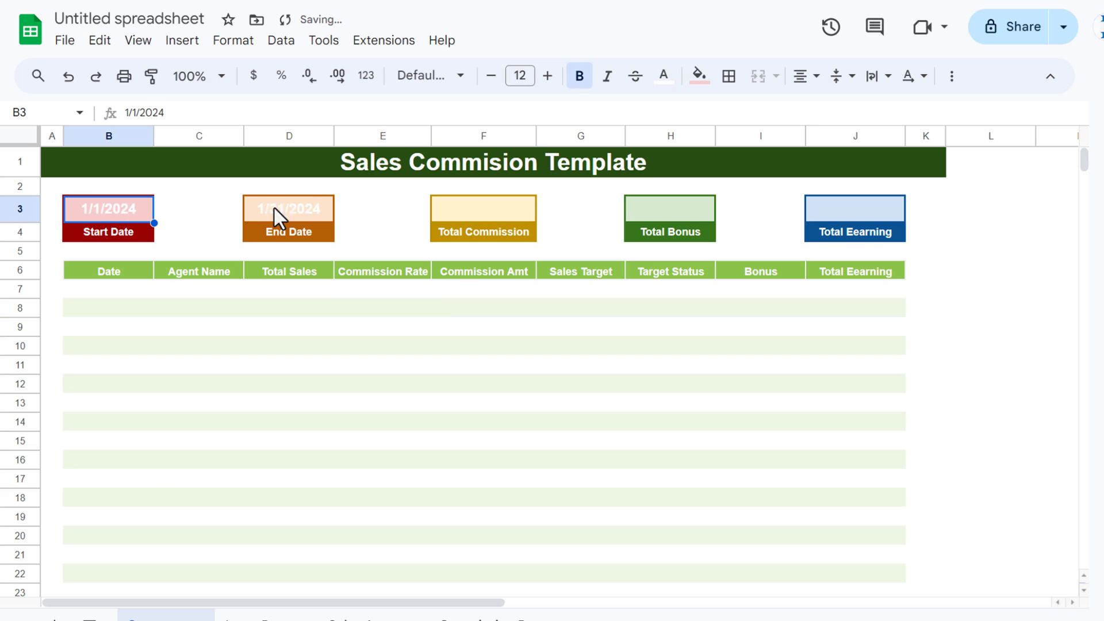
{"action": "left_click", "coordinate": [298, 209], "text": "ctrl"}
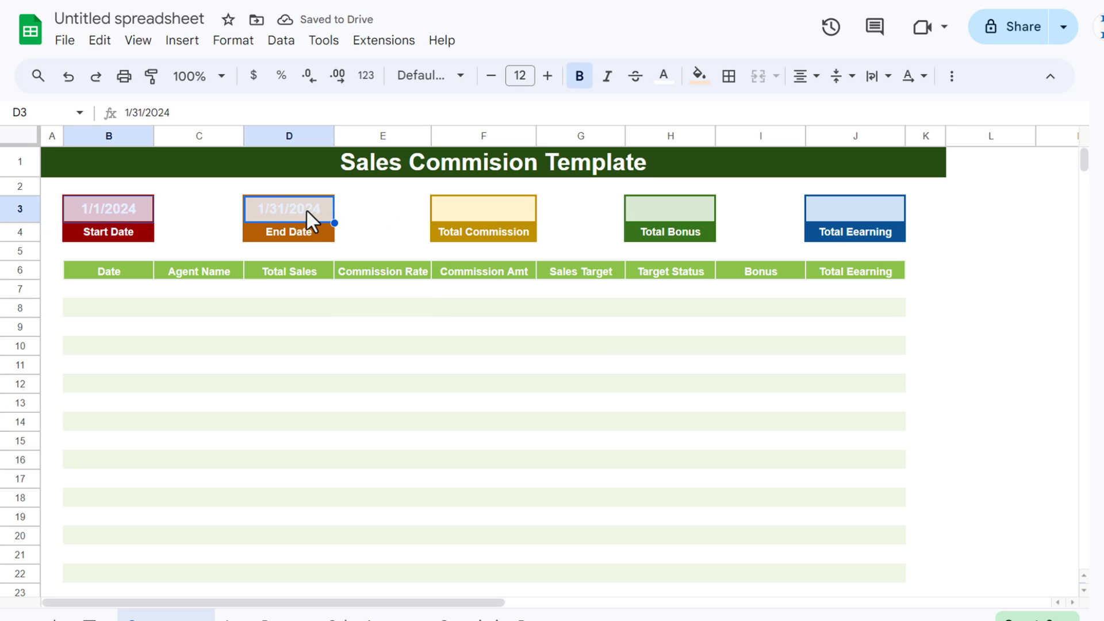
{"action": "left_click", "coordinate": [486, 212], "text": "ctrl"}
{"action": "left_click", "coordinate": [633, 208], "text": "ctrl"}
{"action": "left_click", "coordinate": [891, 207], "text": "ctrl"}
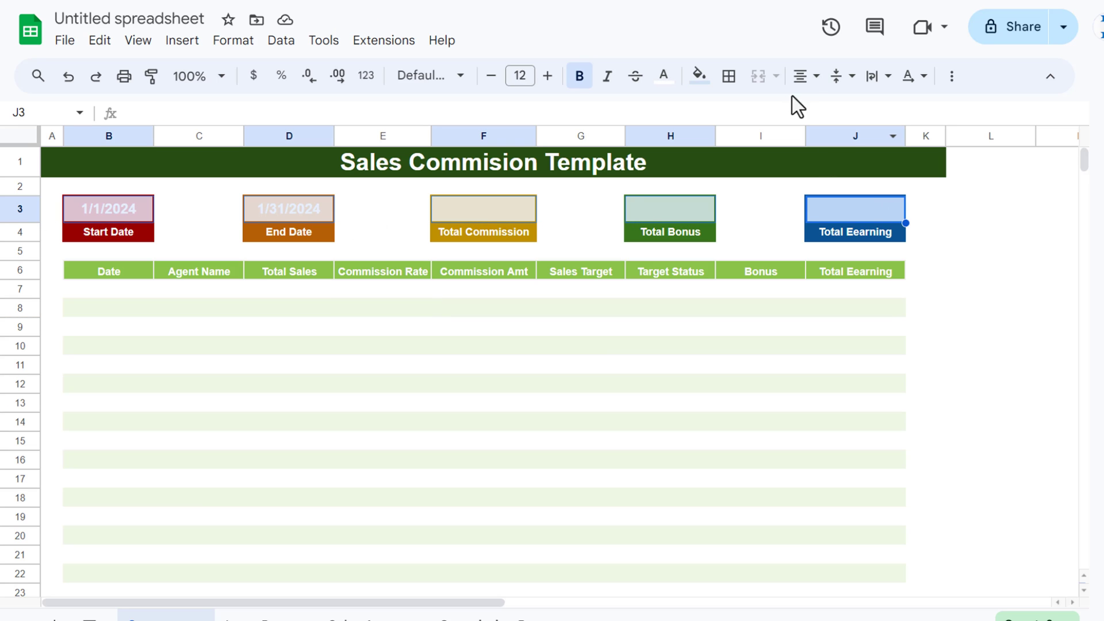
{"action": "left_click", "coordinate": [664, 76]}
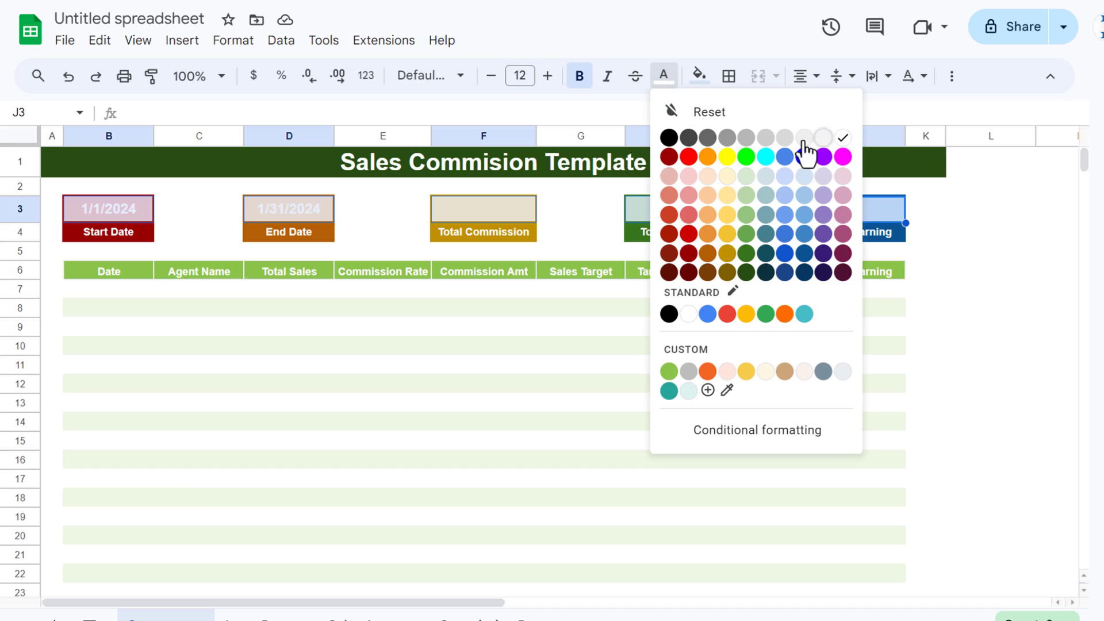
{"action": "left_click", "coordinate": [669, 138]}
{"action": "left_click", "coordinate": [374, 219]}
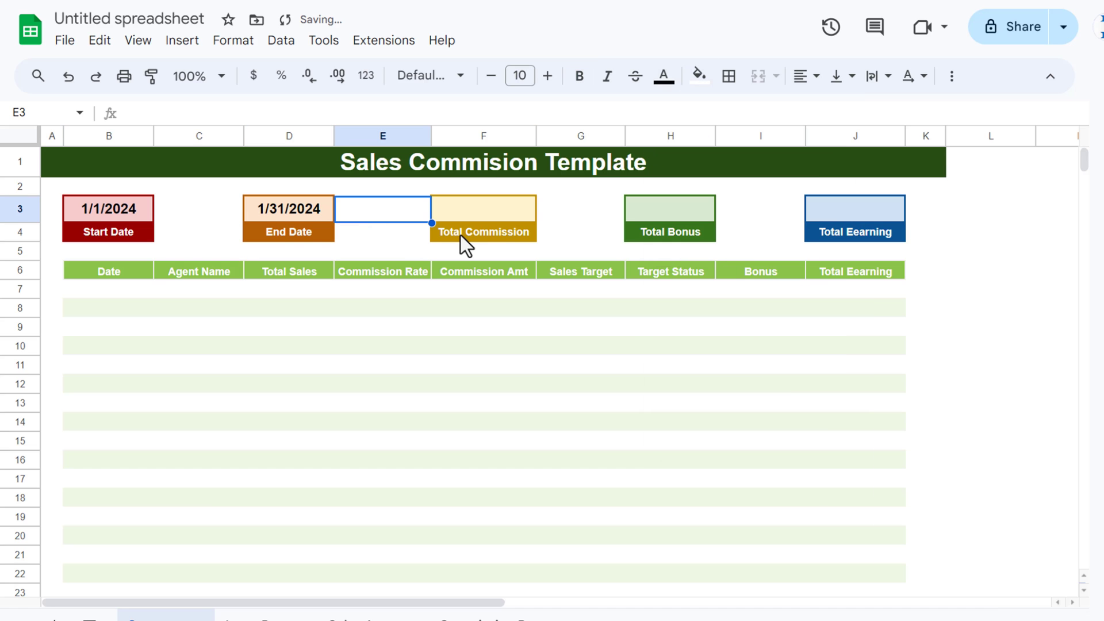
{"action": "key", "text": "Left"}
{"action": "key", "text": "Left"}
{"action": "key", "text": "Left"}
{"action": "key", "text": "Down"}
{"action": "key", "text": "Down"}
{"action": "key", "text": "Down"}
{"action": "key", "text": "Down"}
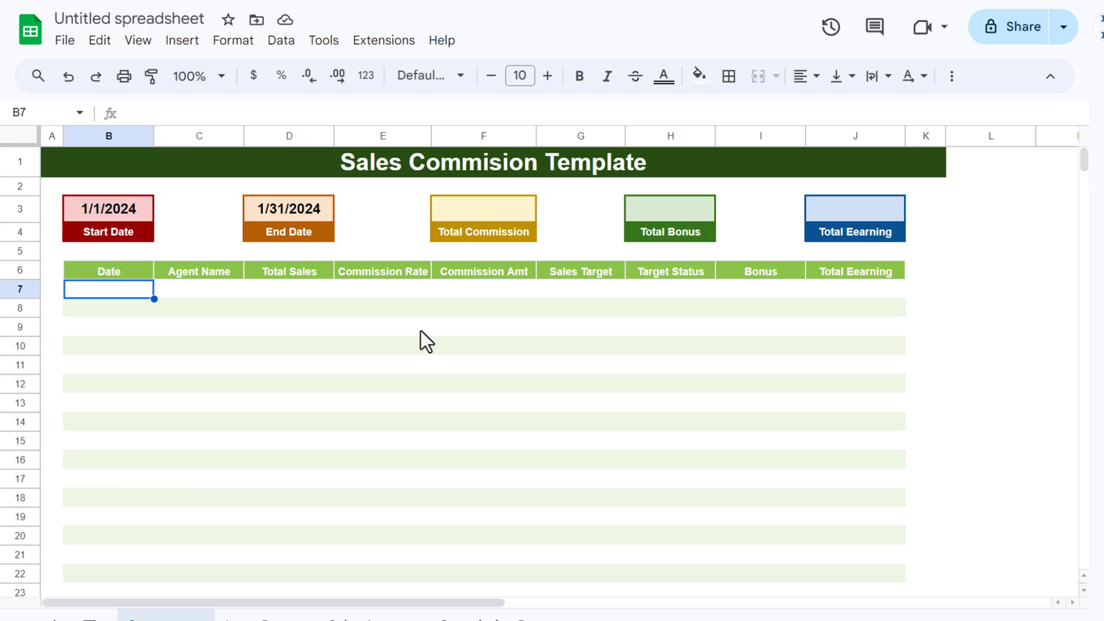
Enter =SUM(F7:F1000) in the Total Commission cell F3 to total the Commission Amt column
{"action": "left_click", "coordinate": [487, 210]}
{"action": "type", "text": "=sum"}
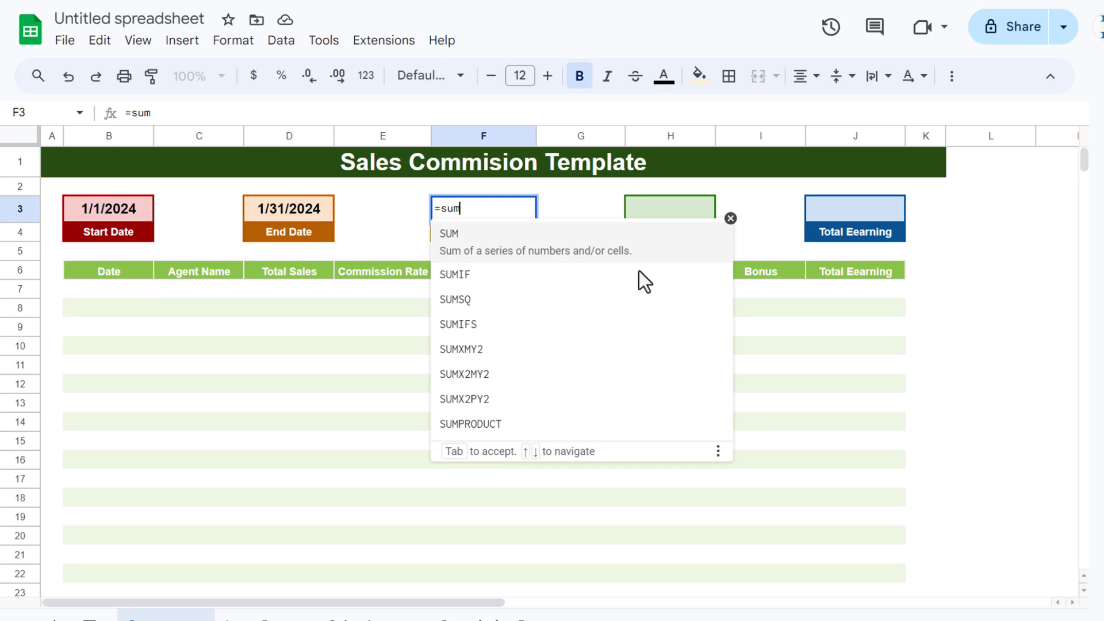
{"action": "key", "text": "Tab"}
{"action": "left_click", "coordinate": [496, 288]}
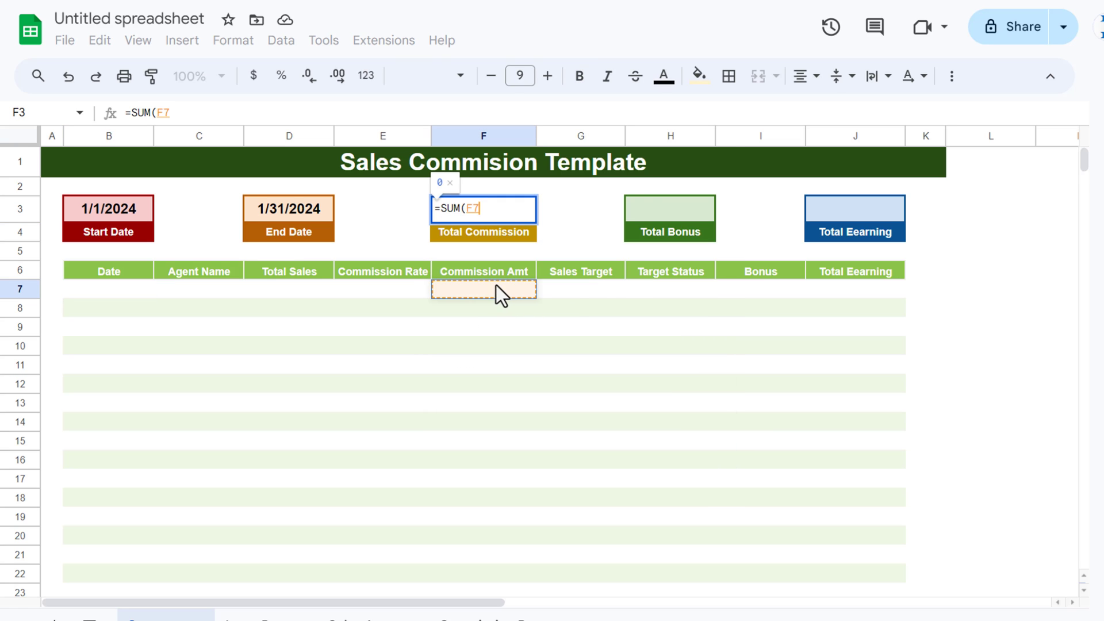
{"action": "key", "text": "ctrl+shift+Down"}
{"action": "type", "text": ")"}
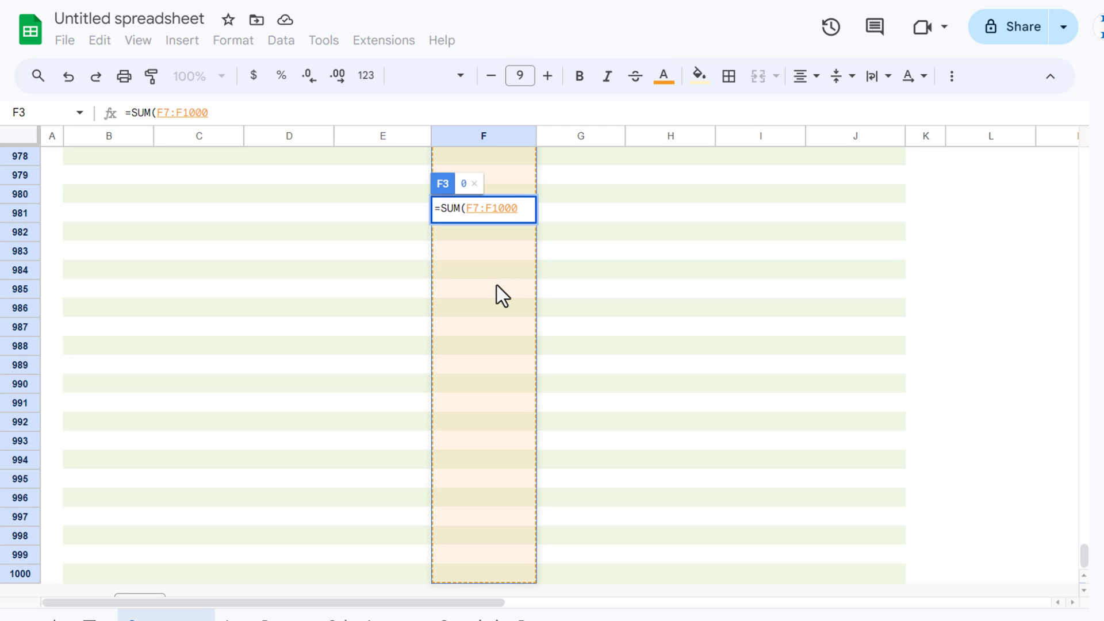
{"action": "key", "text": "Return"}
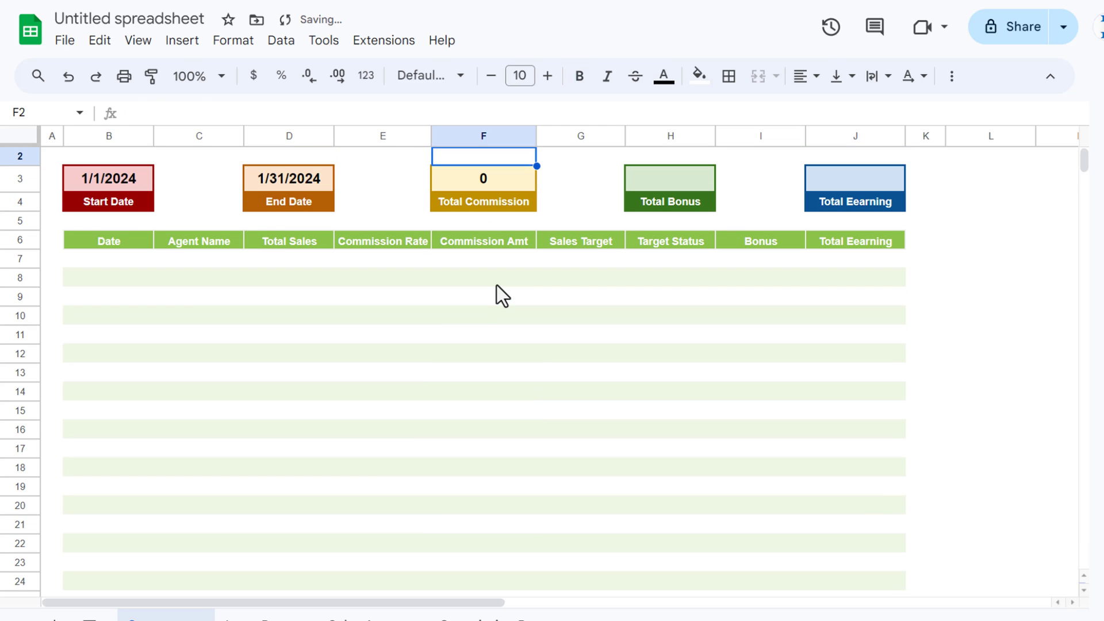
Enter a SUM formula in the Total Bonus cell H3 covering the Bonus column from I7 to its last row
{"action": "left_click", "coordinate": [661, 181]}
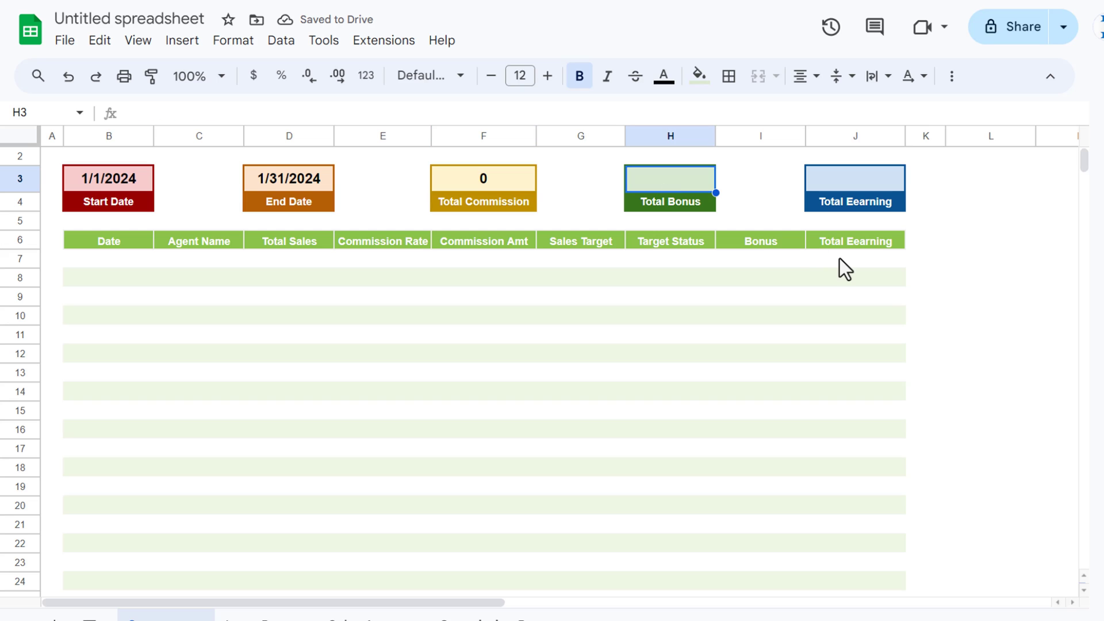
{"action": "type", "text": "=sum"}
{"action": "key", "text": "Tab"}
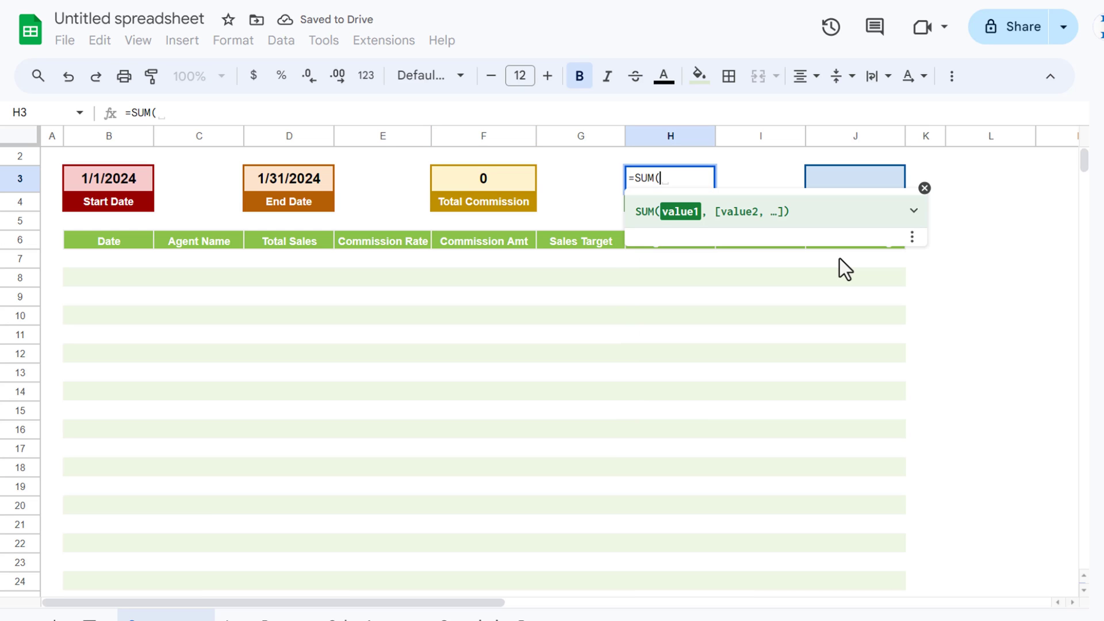
{"action": "left_click", "coordinate": [742, 259]}
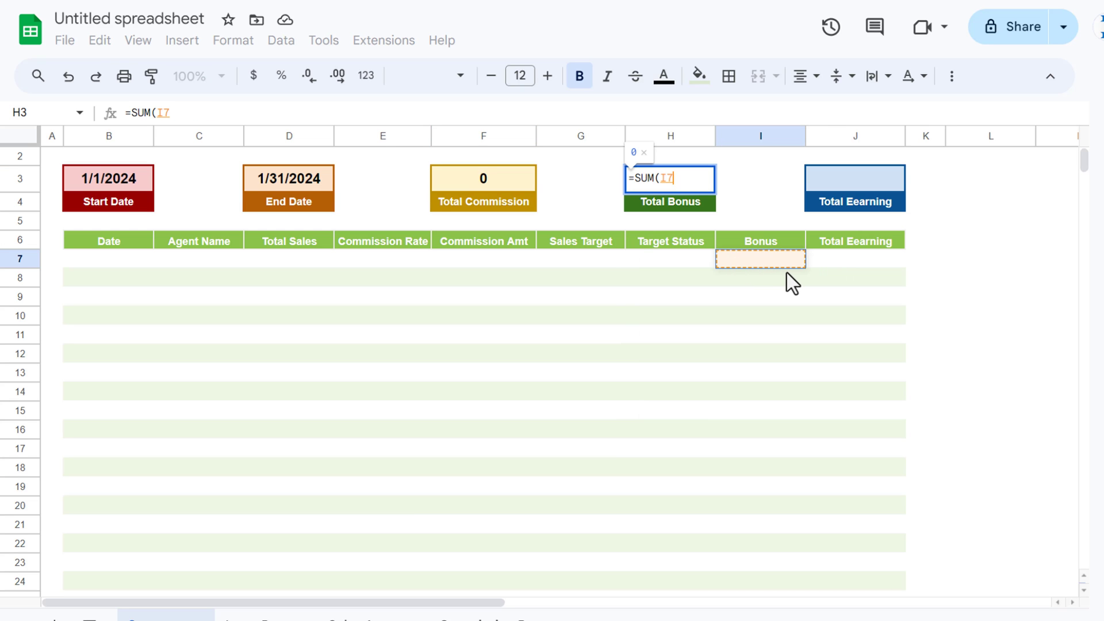
{"action": "key", "text": "ctrl+shift+Down"}
{"action": "key", "text": "Return"}
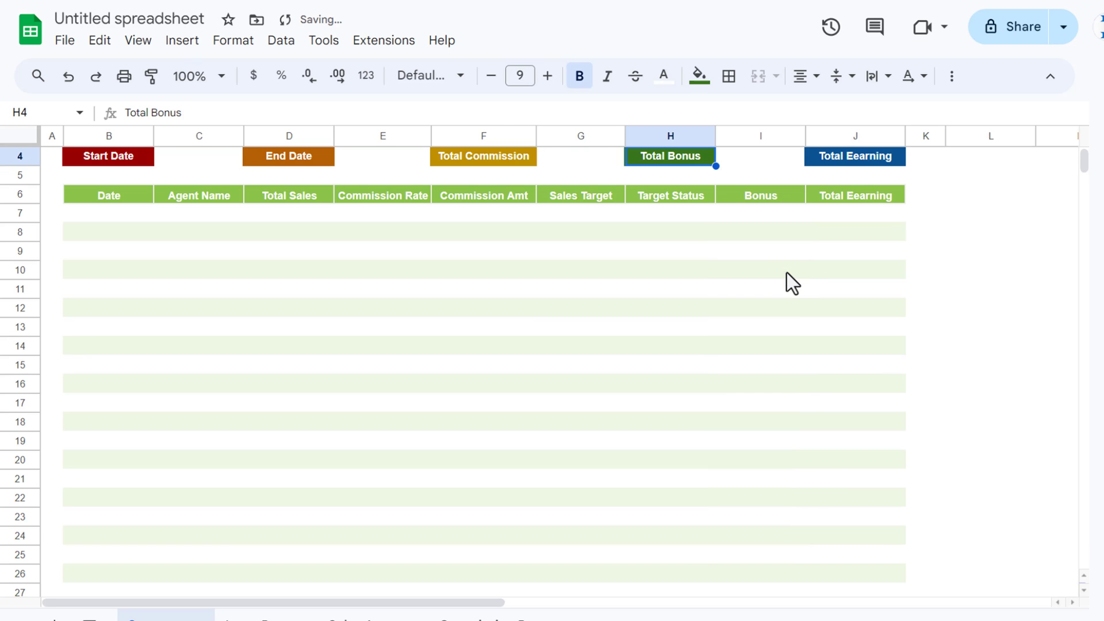
Enter =SUM(J7:J1000) in cell J3 to total the earnings column
{"action": "key", "text": "Up"}
{"action": "key", "text": "Right"}
{"action": "key", "text": "Right"}
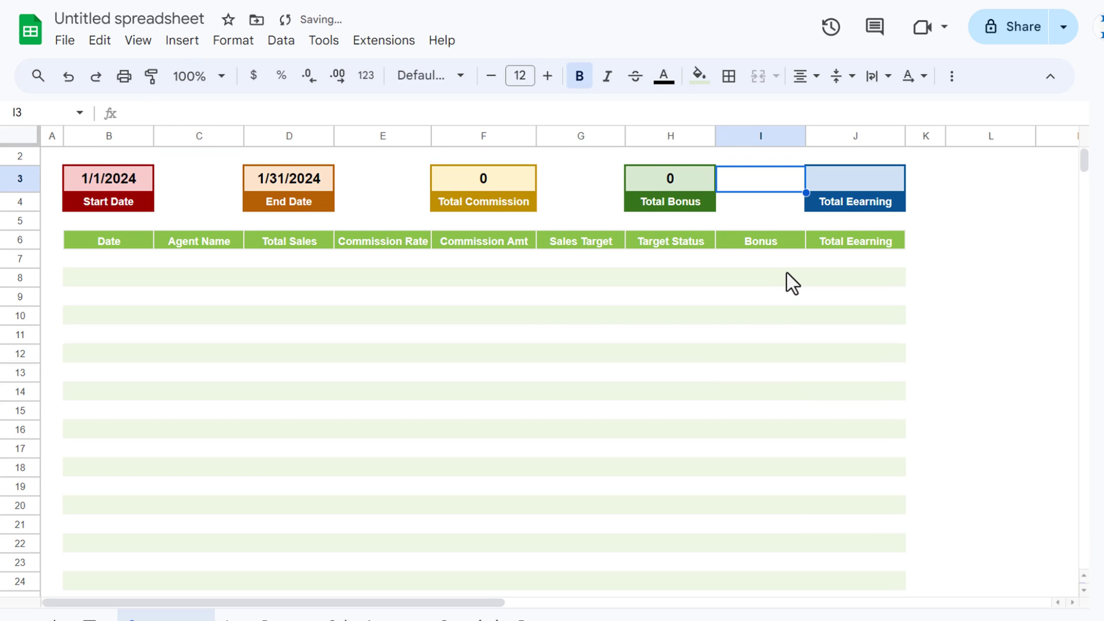
{"action": "type", "text": "=sum("}
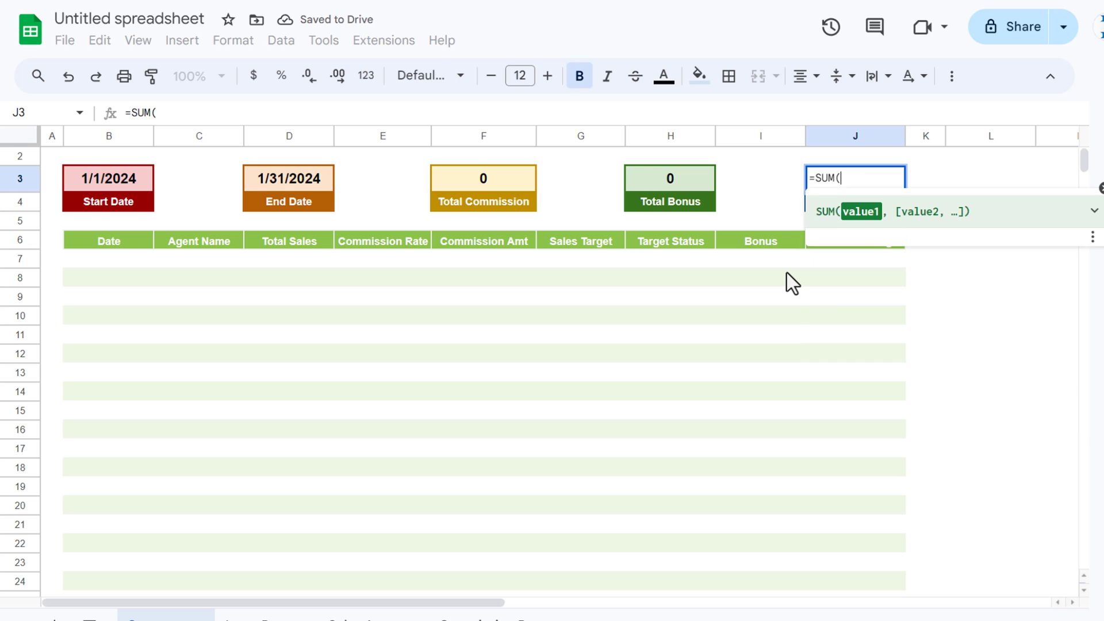
{"action": "key", "text": "Down"}
{"action": "key", "text": "Down"}
{"action": "key", "text": "Down"}
{"action": "key", "text": "Down"}
{"action": "key", "text": "ctrl+shift+Down"}
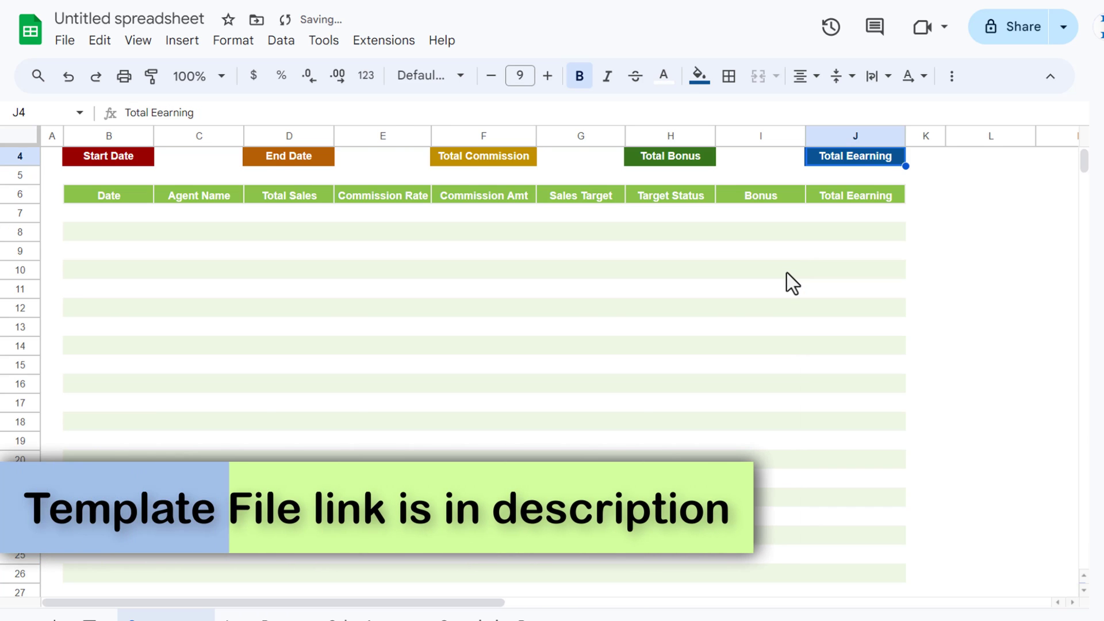
{"action": "key", "text": "shift+Return"}
{"action": "key", "text": "Up"}
{"action": "key", "text": "Down"}
{"action": "key", "text": "Down"}
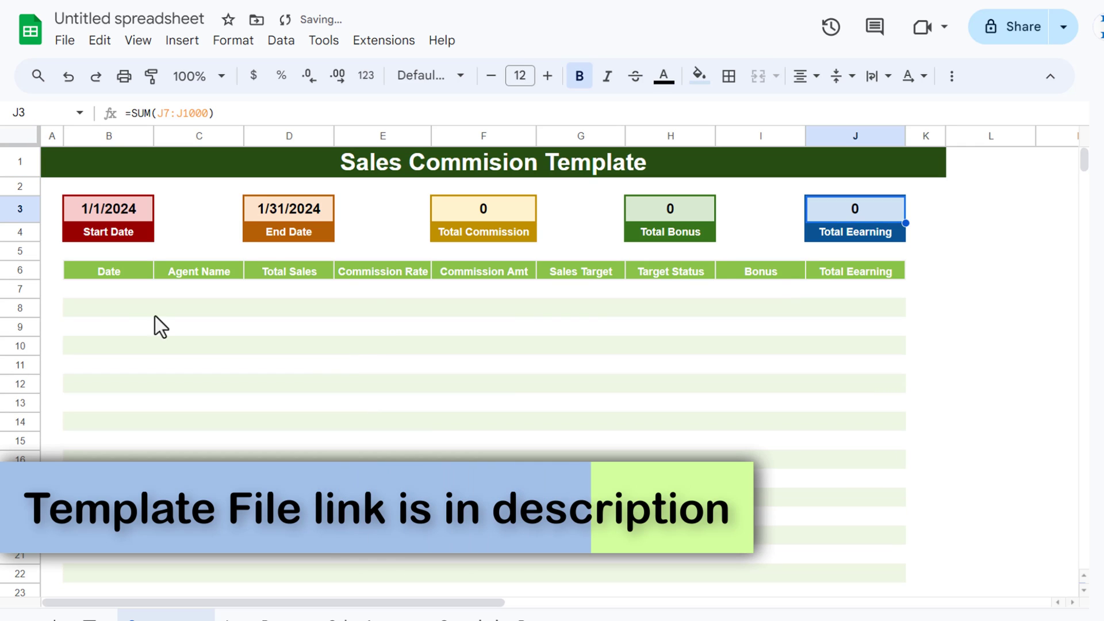
Start a FILTER formula in Summary cell B7 with 'Input Data'!A2:C1000 as its range
{"action": "left_click", "coordinate": [104, 295]}
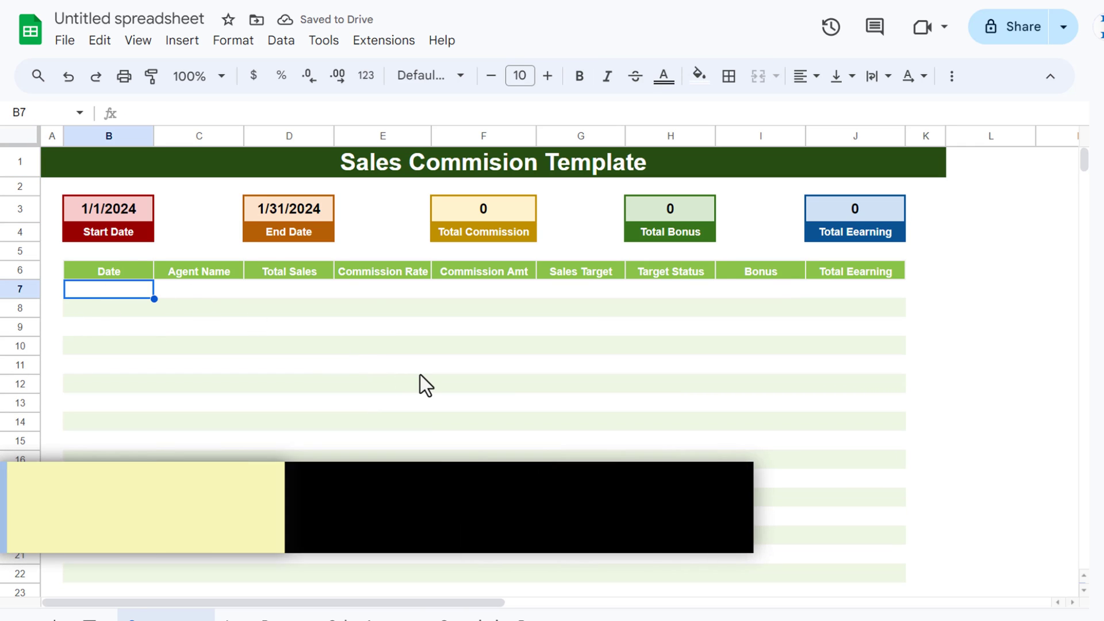
{"action": "key", "text": "Up"}
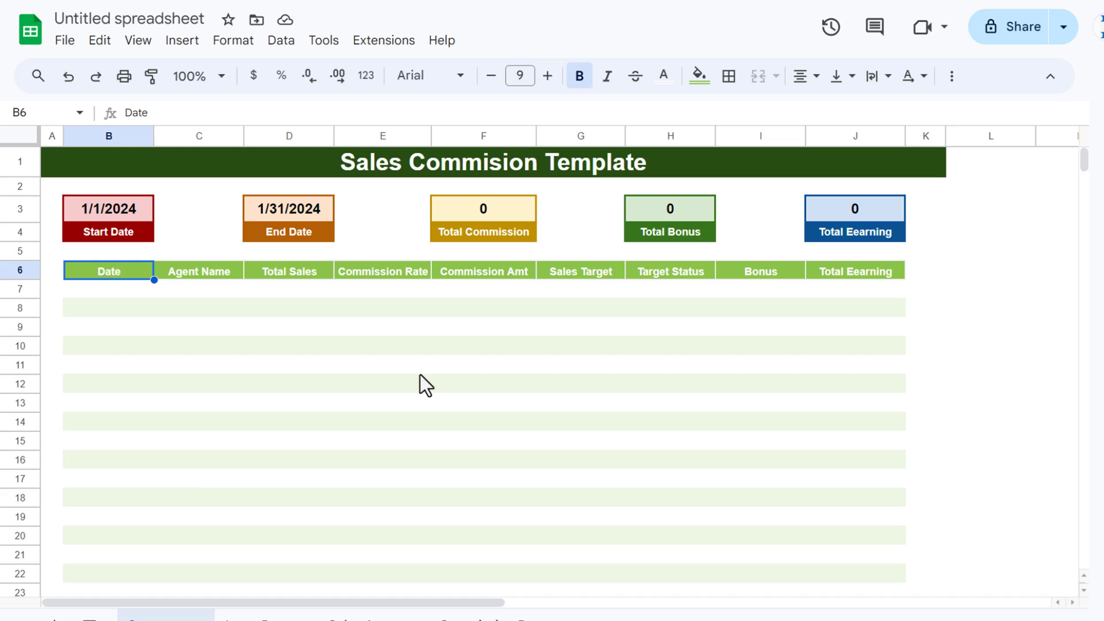
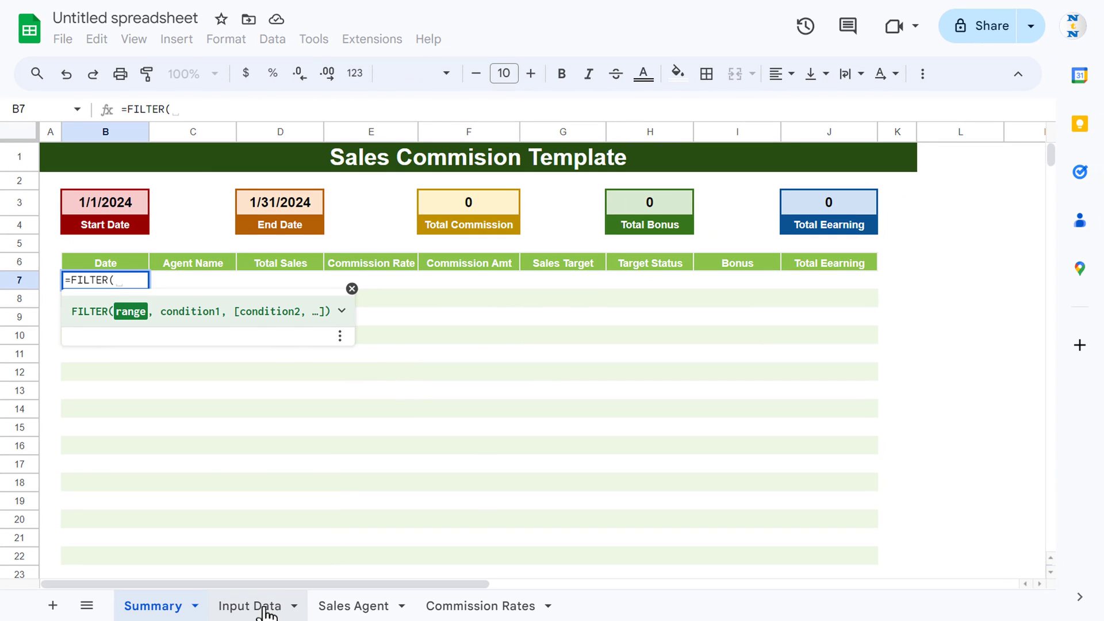
{"action": "left_click", "coordinate": [270, 605]}
{"action": "left_click", "coordinate": [91, 169]}
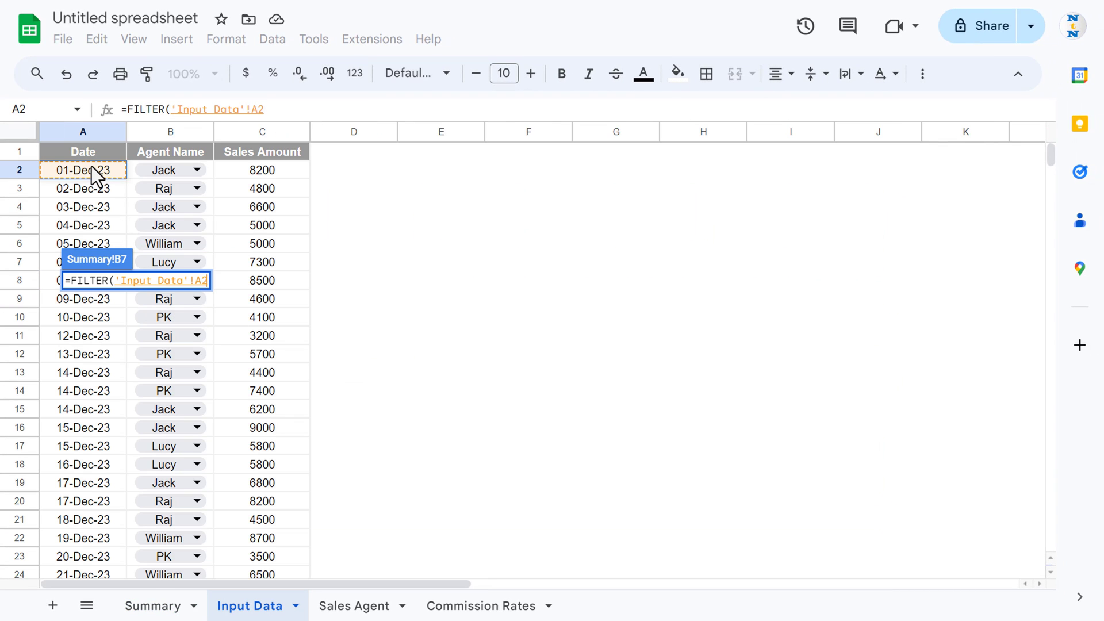
{"action": "key", "text": "ctrl+shift+Right"}
{"action": "key", "text": "ctrl+shift+Down"}
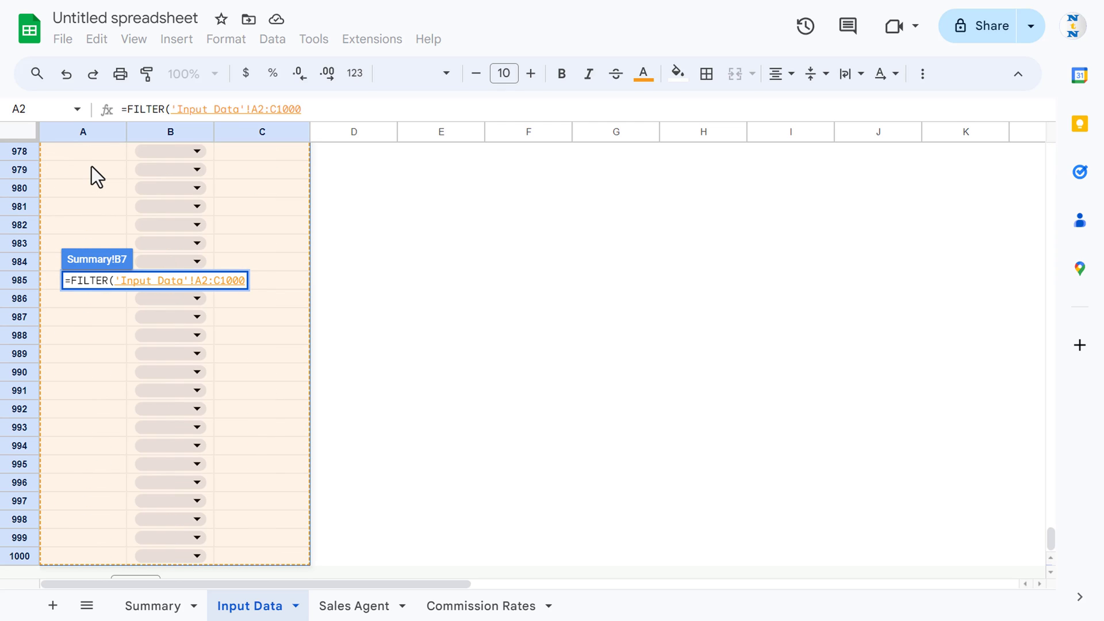
{"action": "type", "text": ","}
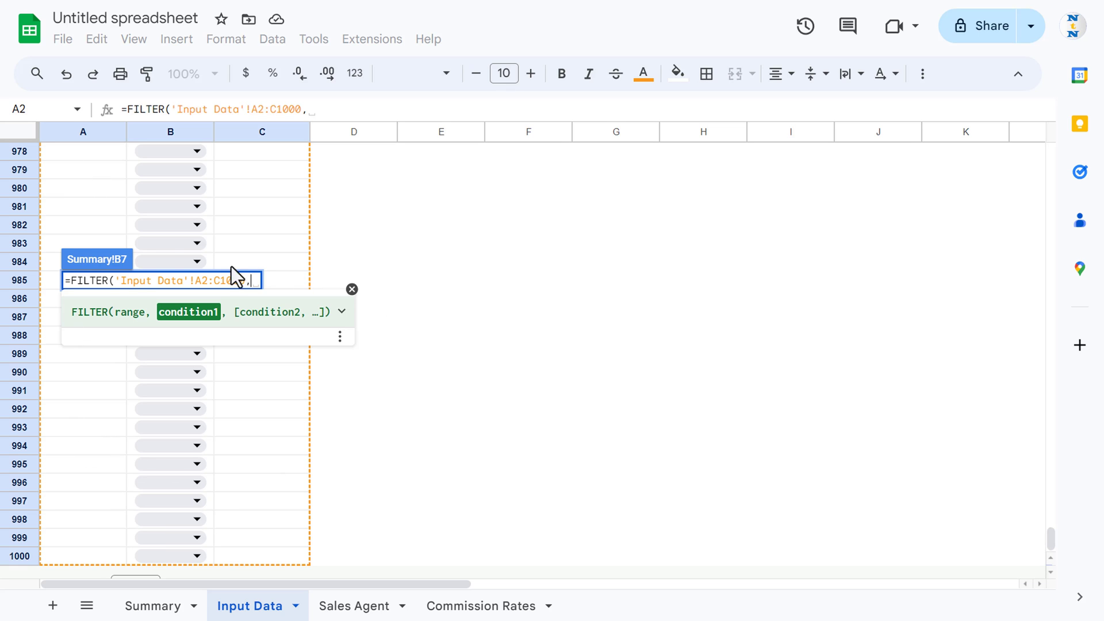
Begin the FILTER condition with 'Input Data'!A2:A1000>= and return to the Summary sheet for the comparison cell
{"action": "left_click", "coordinate": [96, 187]}
{"action": "key", "text": "ctrl+Up"}
{"action": "key", "text": "ctrl+Up"}
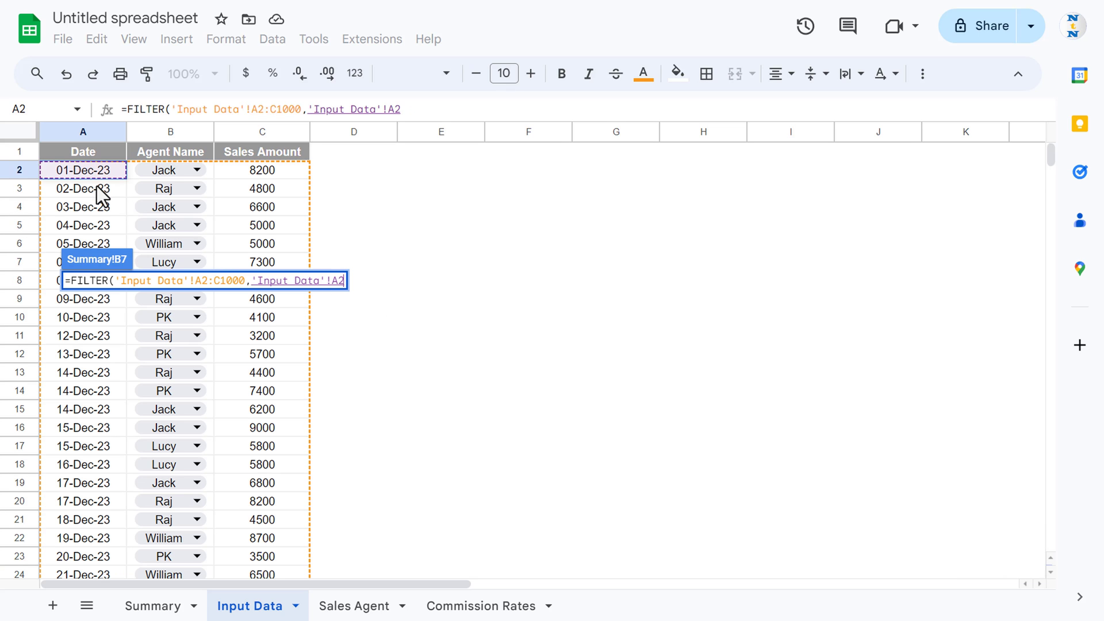
{"action": "key", "text": "ctrl+shift+Down"}
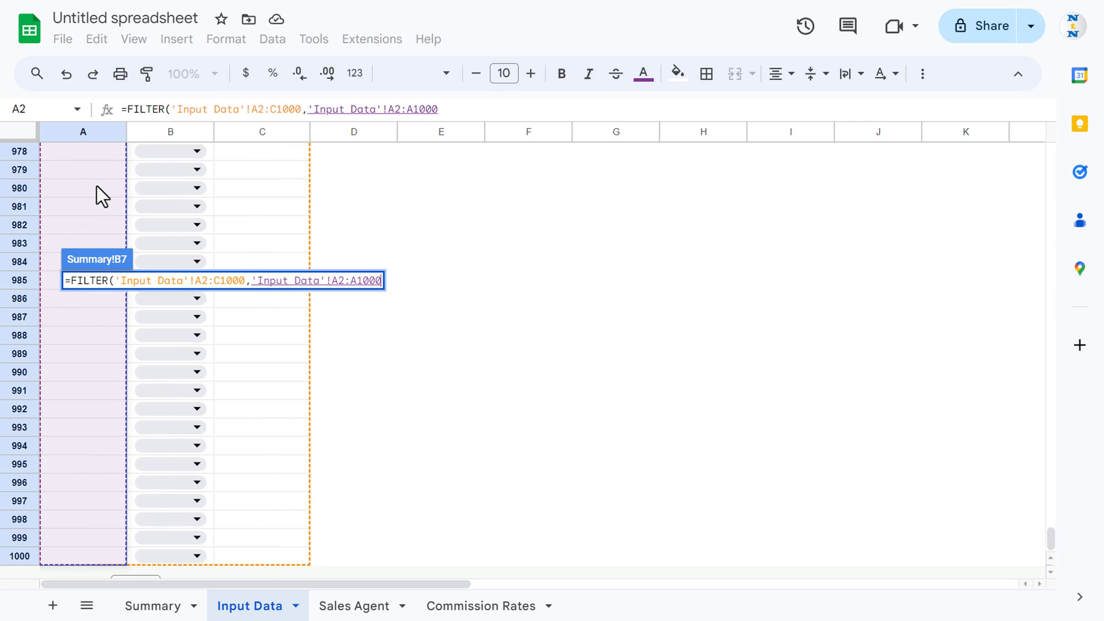
{"action": "type", "text": ">="}
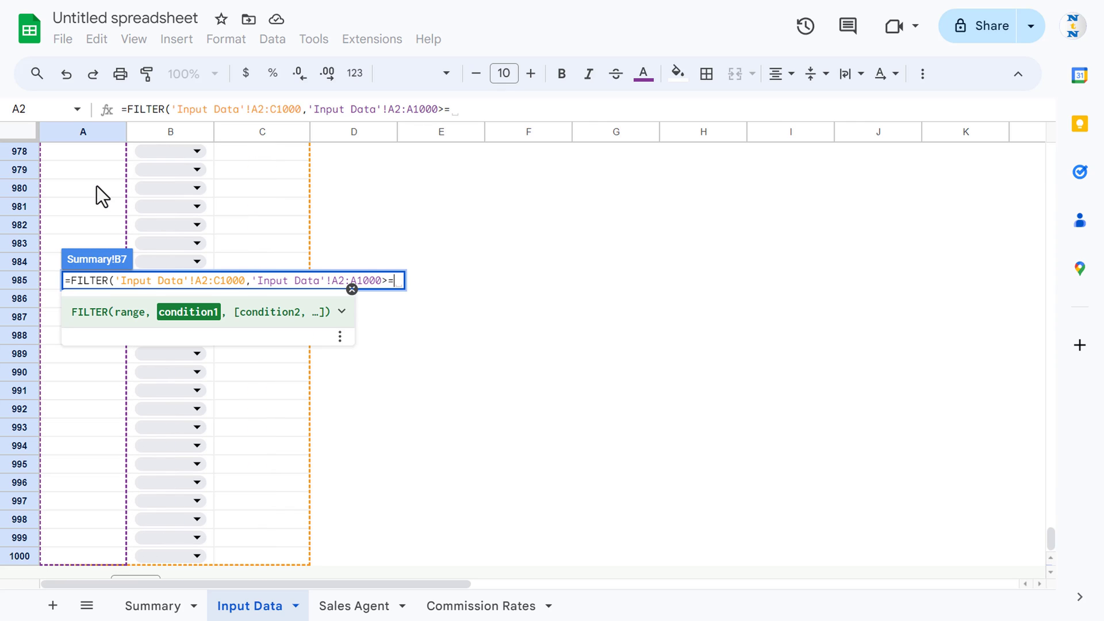
{"action": "left_click", "coordinate": [153, 605]}
{"action": "left_click", "coordinate": [106, 263]}
{"action": "key", "text": "ctrl+shift+Right"}
{"action": "key", "text": "ctrl+shift+Down"}
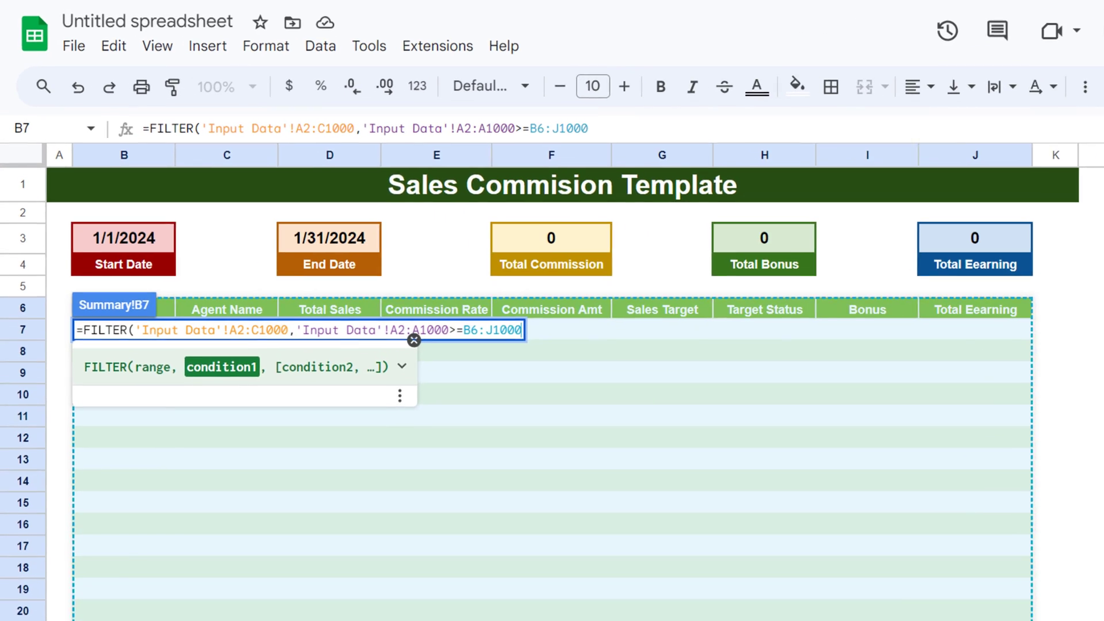
{"action": "key", "text": "BackSpace"}
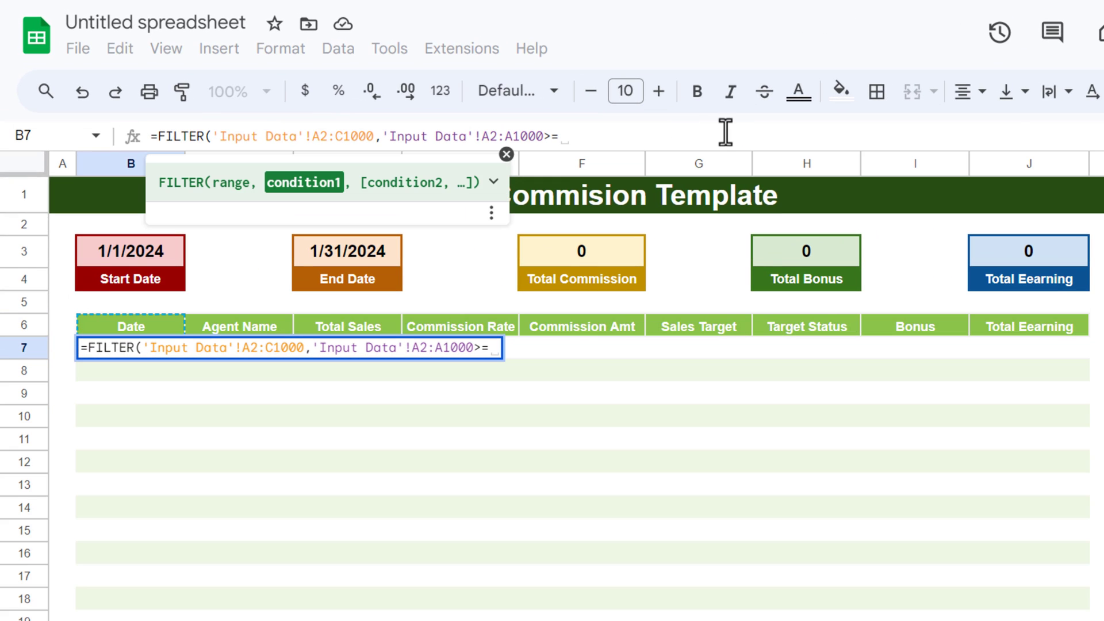
Complete the first FILTER condition in B7 with start date cell B3 and paste a copy of it as the second condition
{"action": "left_click", "coordinate": [135, 254]}
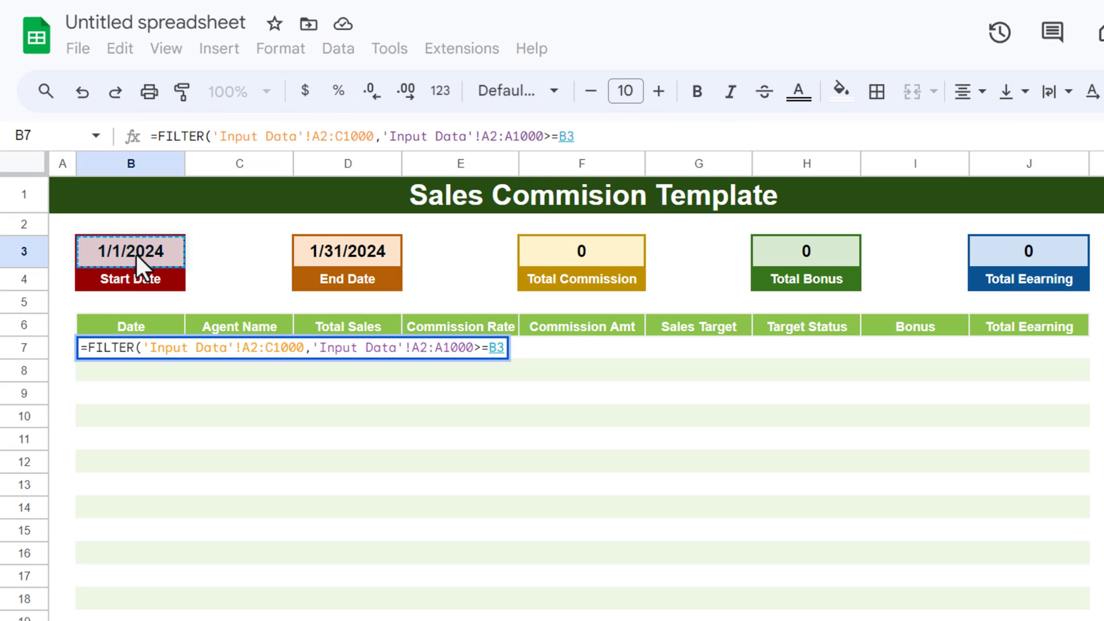
{"action": "type", "text": ","}
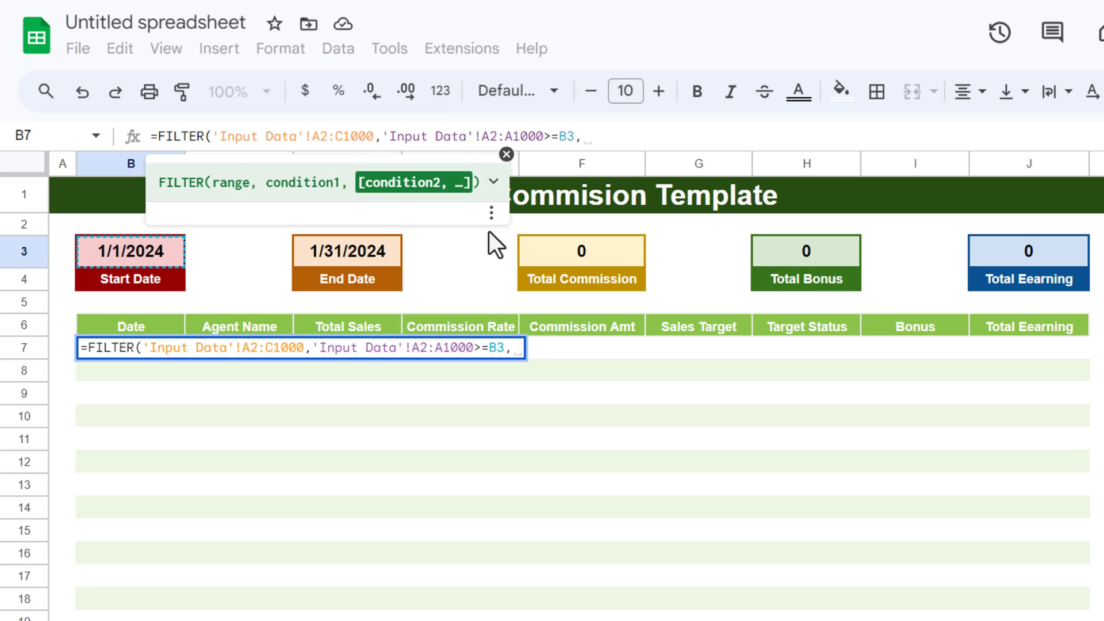
{"action": "left_click_drag", "start_coordinate": [387, 135], "coordinate": [646, 133]}
{"action": "key", "text": "ctrl+c"}
{"action": "left_click", "coordinate": [645, 133]}
{"action": "key", "text": "ctrl+v"}
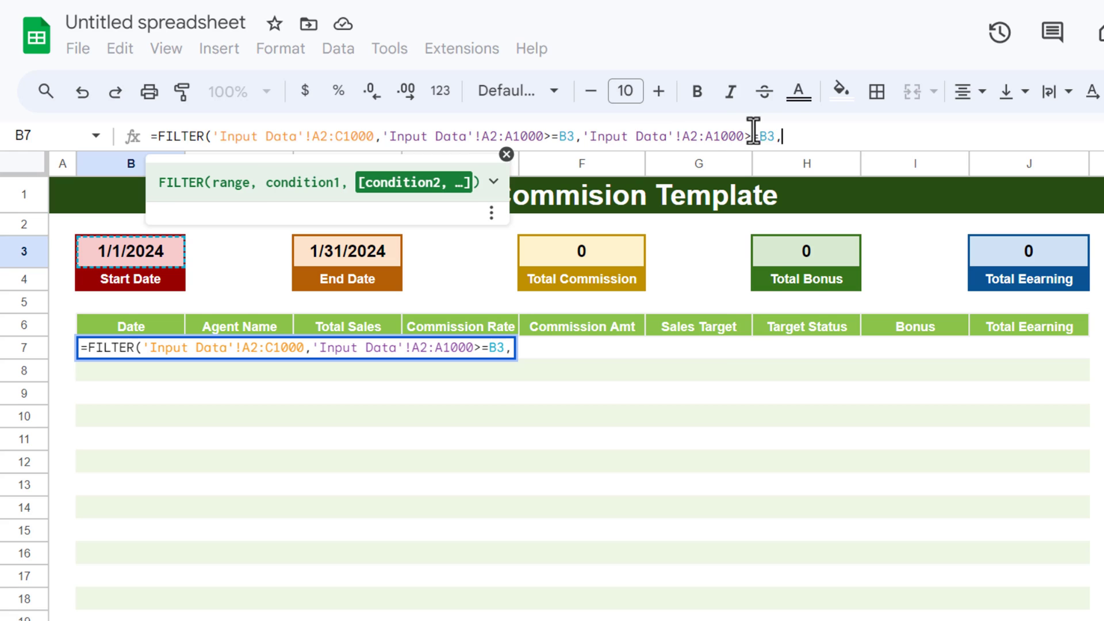
Change the second FILTER condition to <=D3, remove the trailing comma, and close and enter the formula
{"action": "left_click", "coordinate": [751, 135]}
{"action": "key", "text": "BackSpace"}
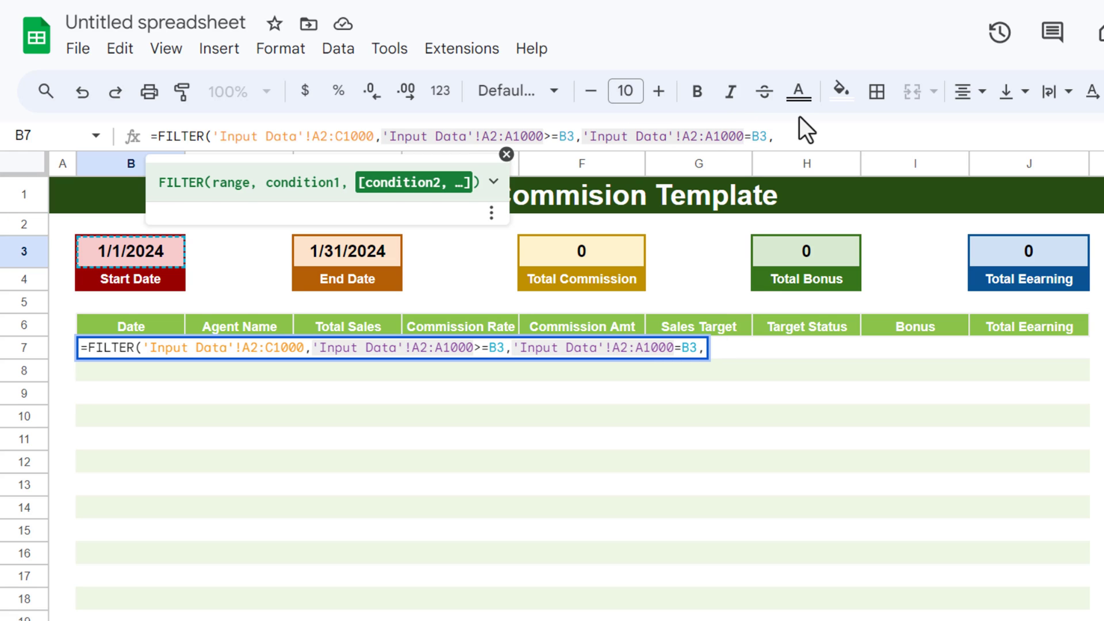
{"action": "type", "text": "<"}
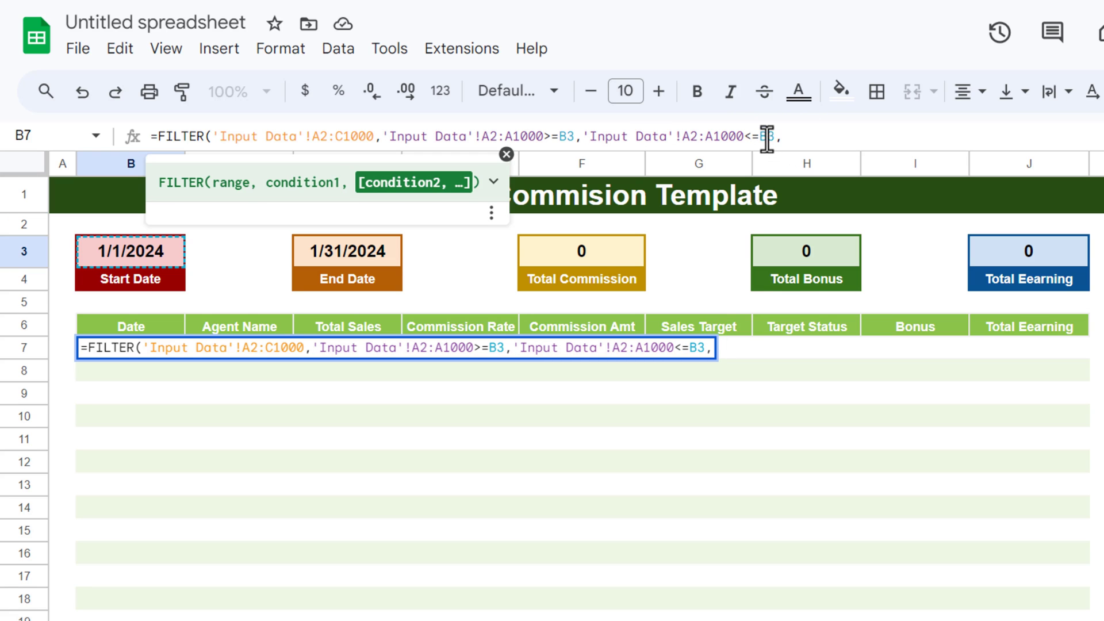
{"action": "left_click", "coordinate": [767, 136]}
{"action": "key", "text": "BackSpace"}
{"action": "type", "text": "D"}
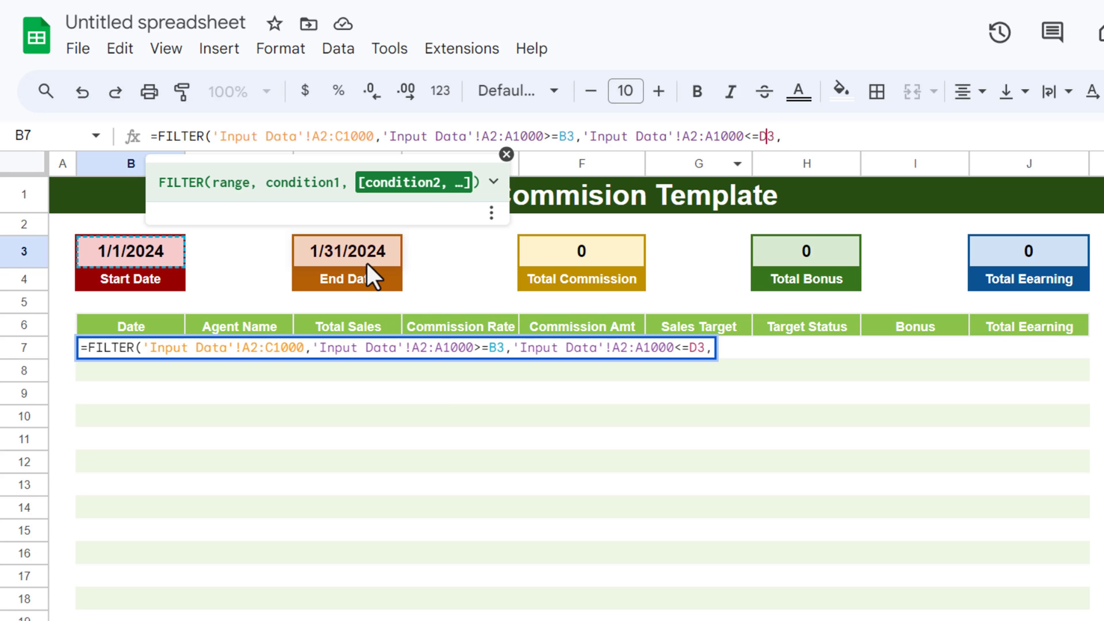
{"action": "left_click", "coordinate": [796, 132]}
{"action": "key", "text": "BackSpace"}
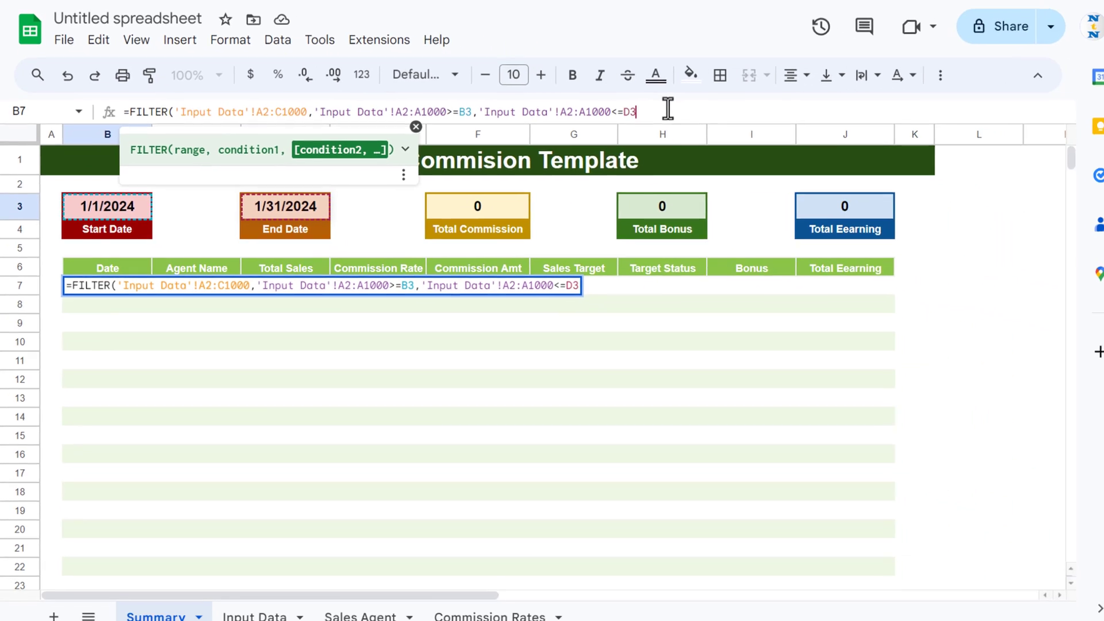
{"action": "type", "text": ")"}
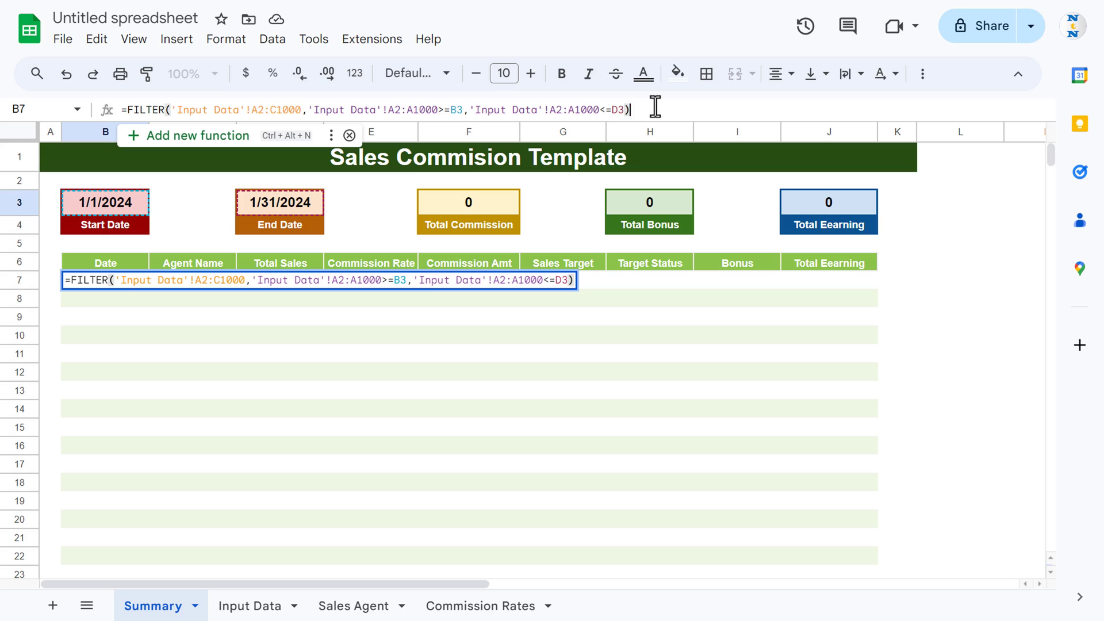
{"action": "key", "text": "Return"}
Center-align the whole summary table from the header row down, range B6:J1000
{"action": "key", "text": "Up"}
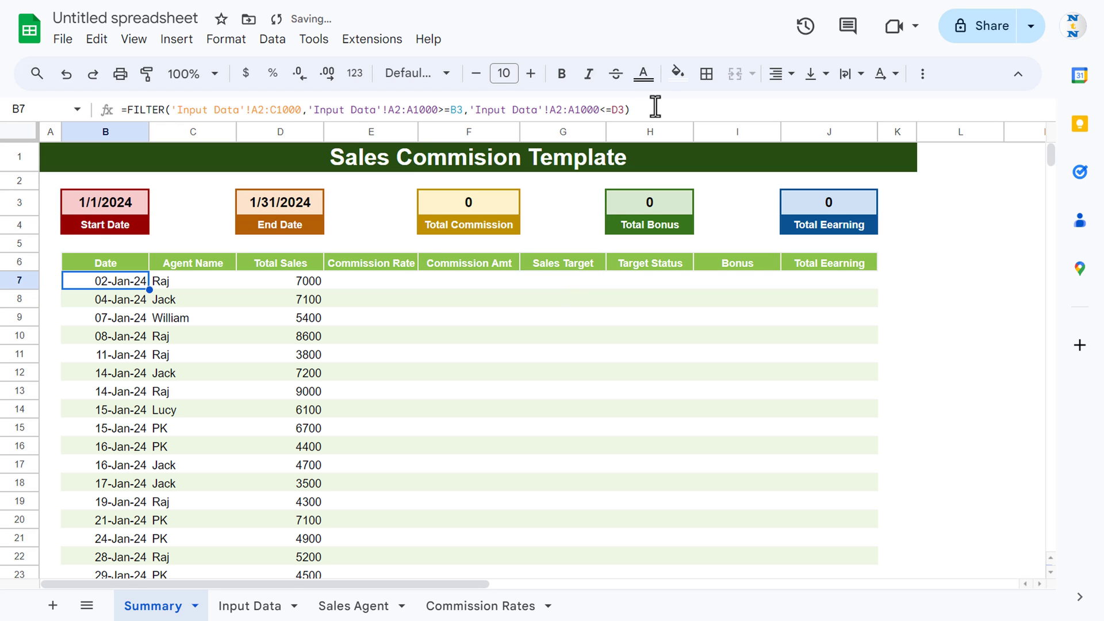
{"action": "key", "text": "Right"}
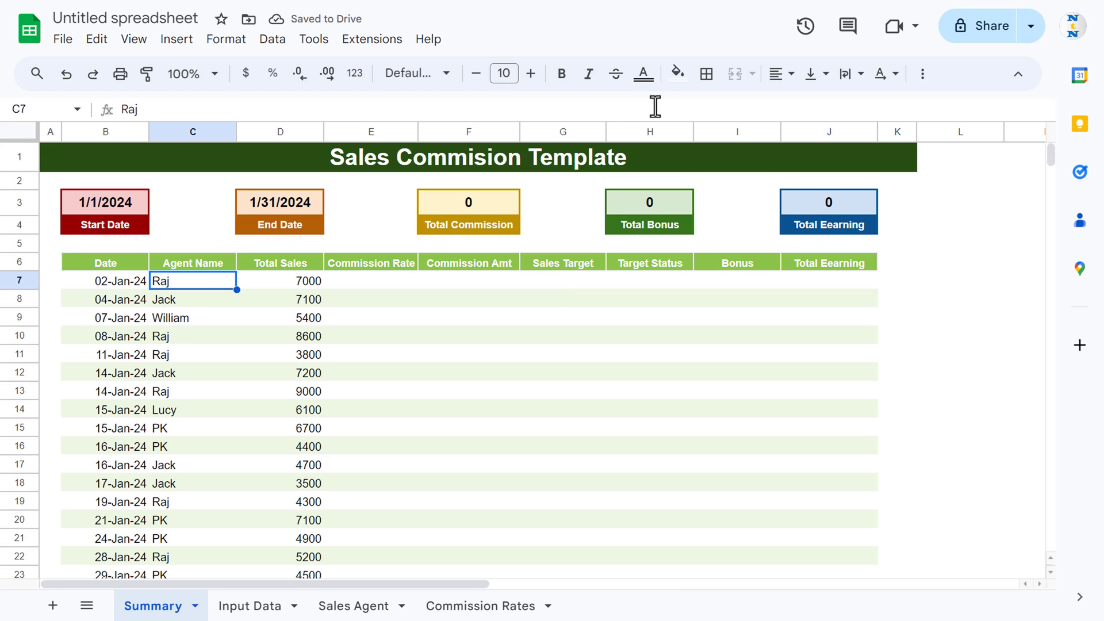
{"action": "key", "text": "Right"}
{"action": "key", "text": "Up"}
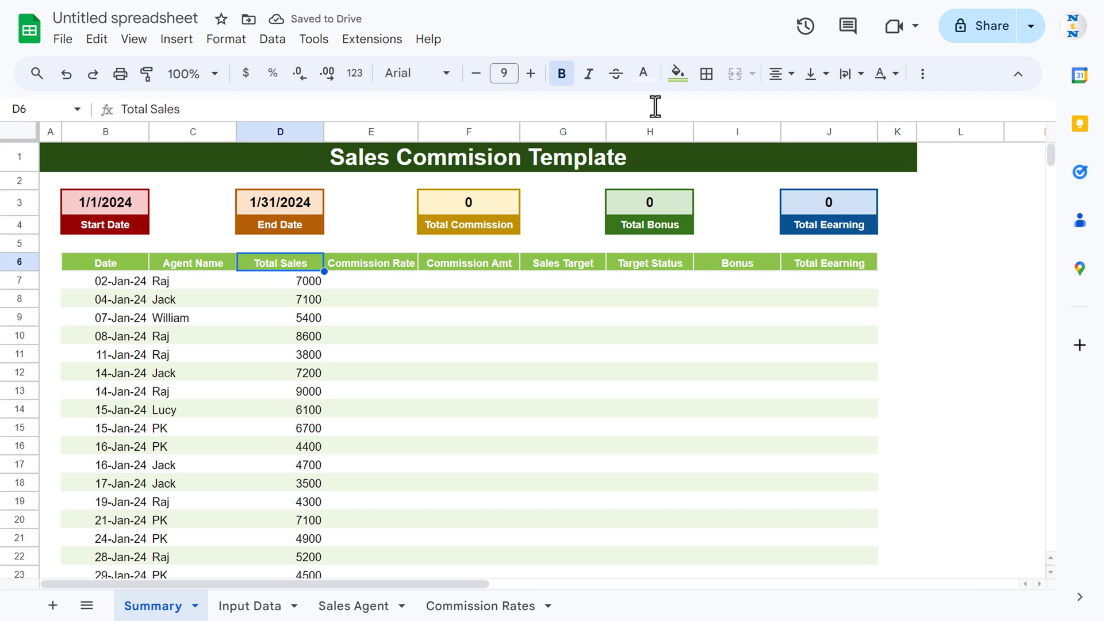
{"action": "key", "text": "Left"}
{"action": "key", "text": "Left"}
{"action": "key", "text": "ctrl+shift+Right"}
{"action": "key", "text": "ctrl+shift+Down"}
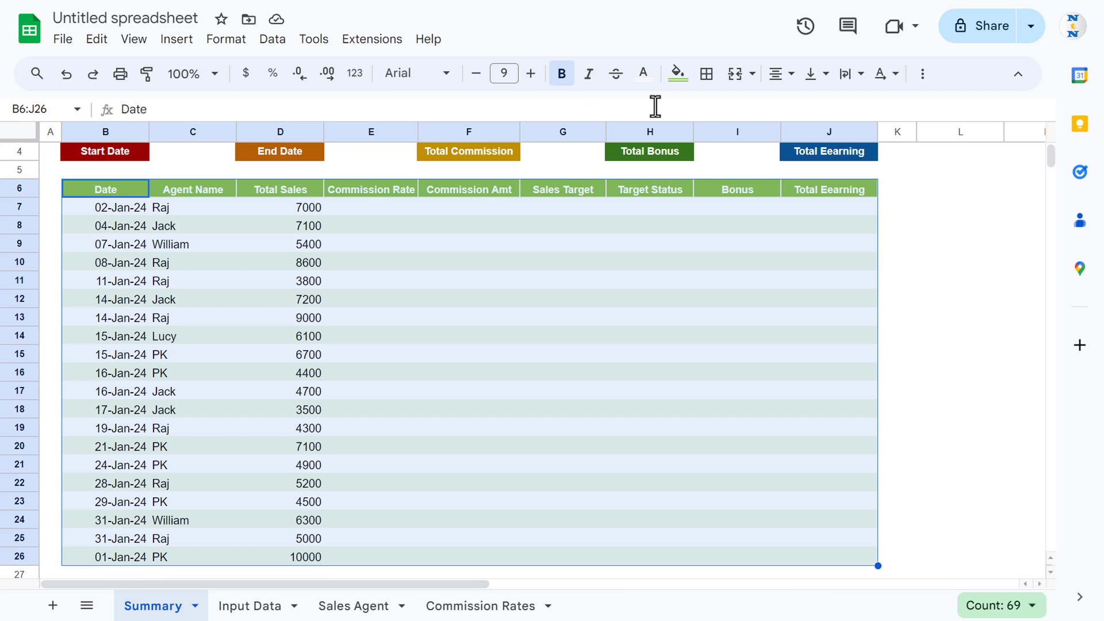
{"action": "key", "text": "ctrl+shift+Down"}
{"action": "left_click", "coordinate": [785, 74]}
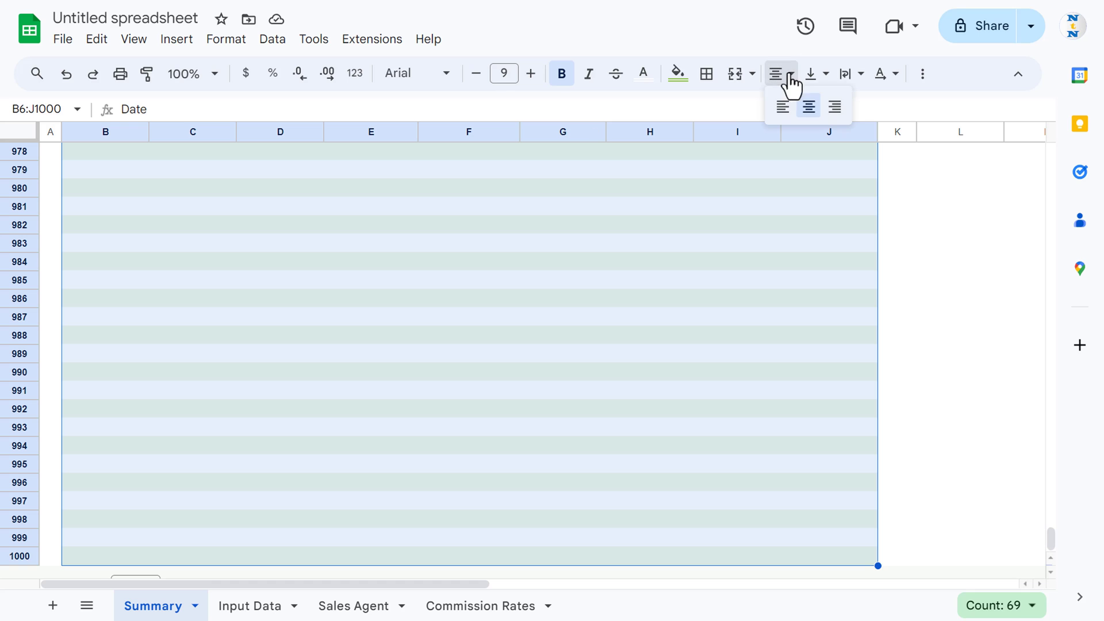
{"action": "left_click", "coordinate": [808, 107]}
Set the End Date in cell D3 to 1/10/2024 using the date picker
{"action": "left_click", "coordinate": [118, 282]}
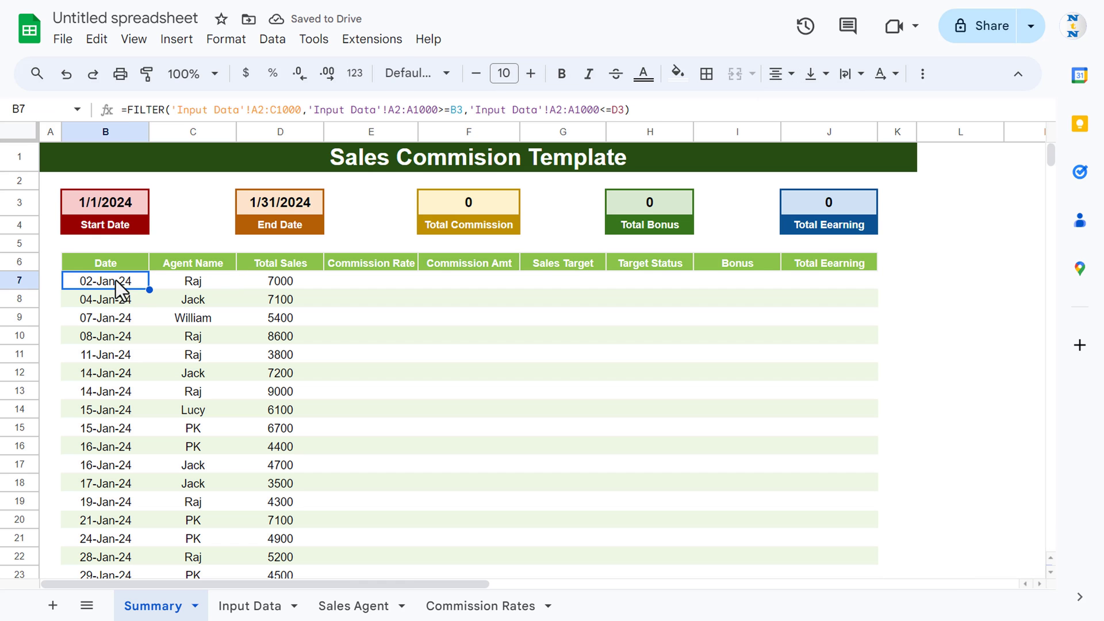
{"action": "left_click", "coordinate": [317, 202]}
{"action": "double_click", "coordinate": [285, 202]}
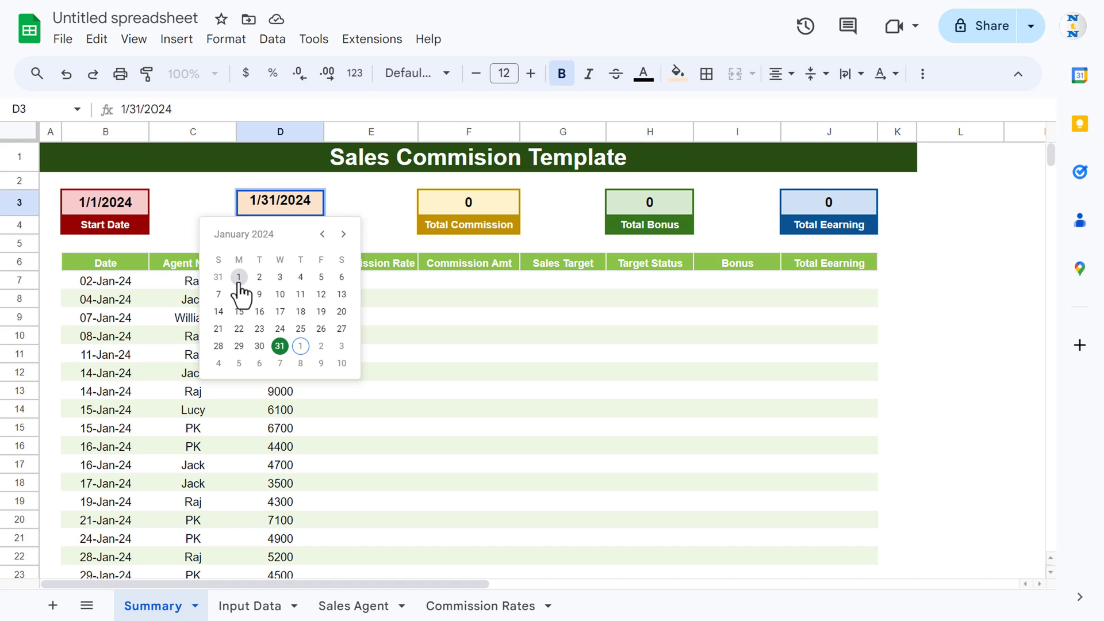
{"action": "left_click", "coordinate": [280, 294]}
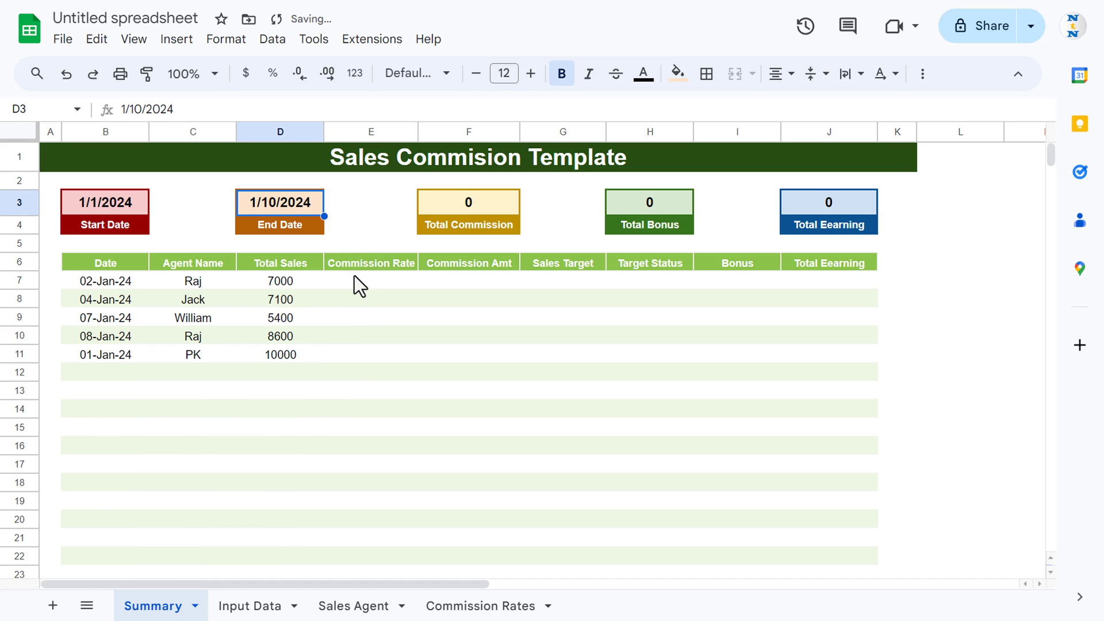
Wrap the existing FILTER formula in cell B7 inside a SORT function
{"action": "left_click", "coordinate": [354, 279]}
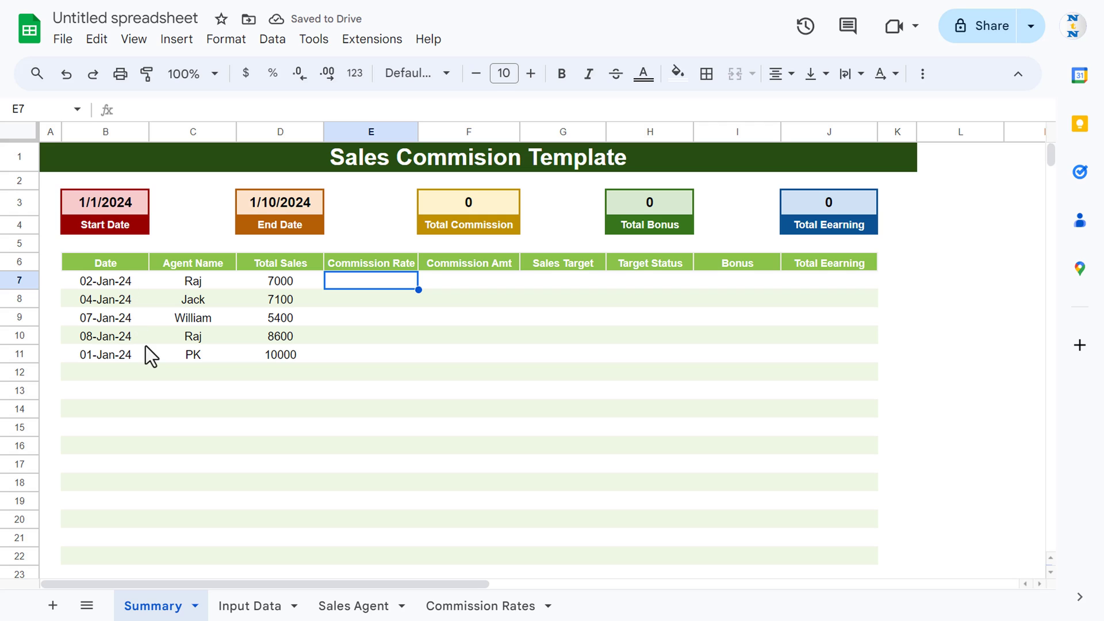
{"action": "left_click", "coordinate": [110, 288]}
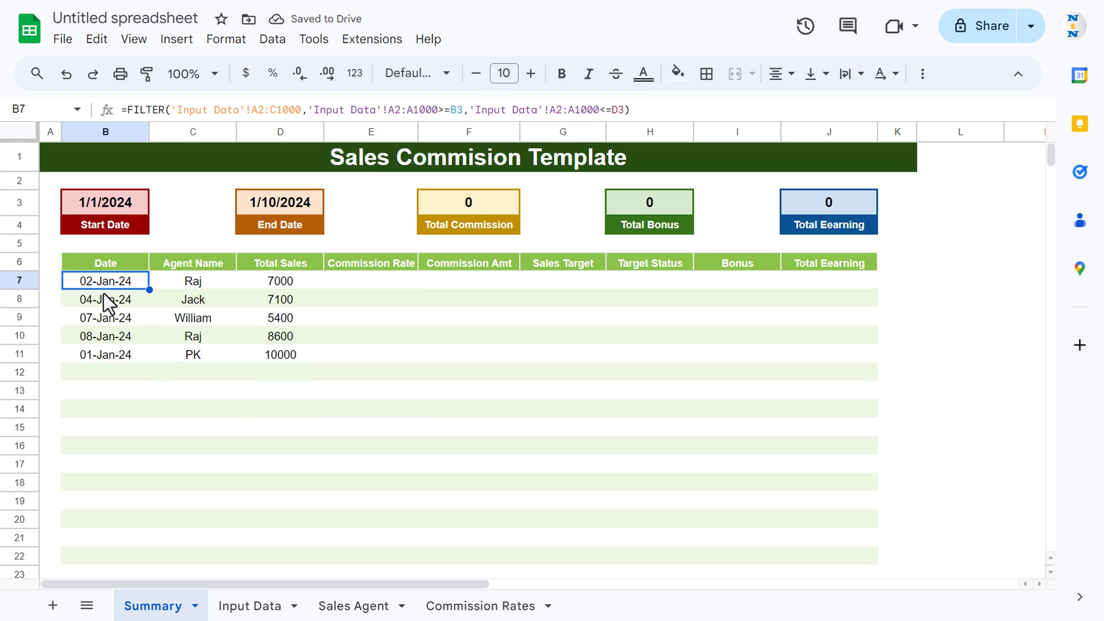
{"action": "left_click", "coordinate": [129, 110]}
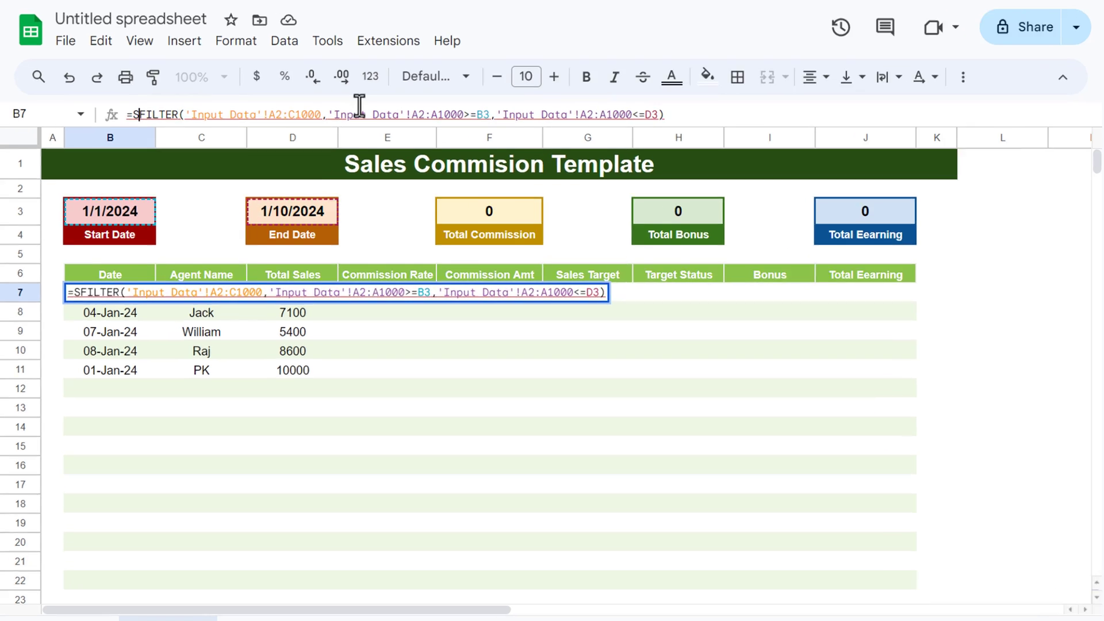
{"action": "type", "text": "SORT"}
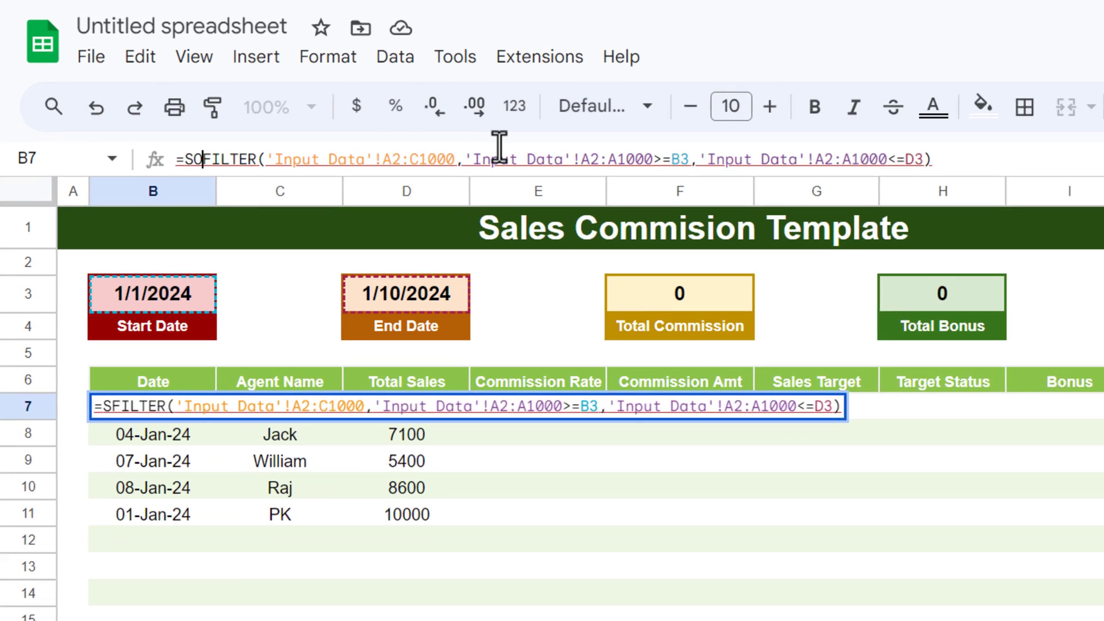
{"action": "type", "text": "("}
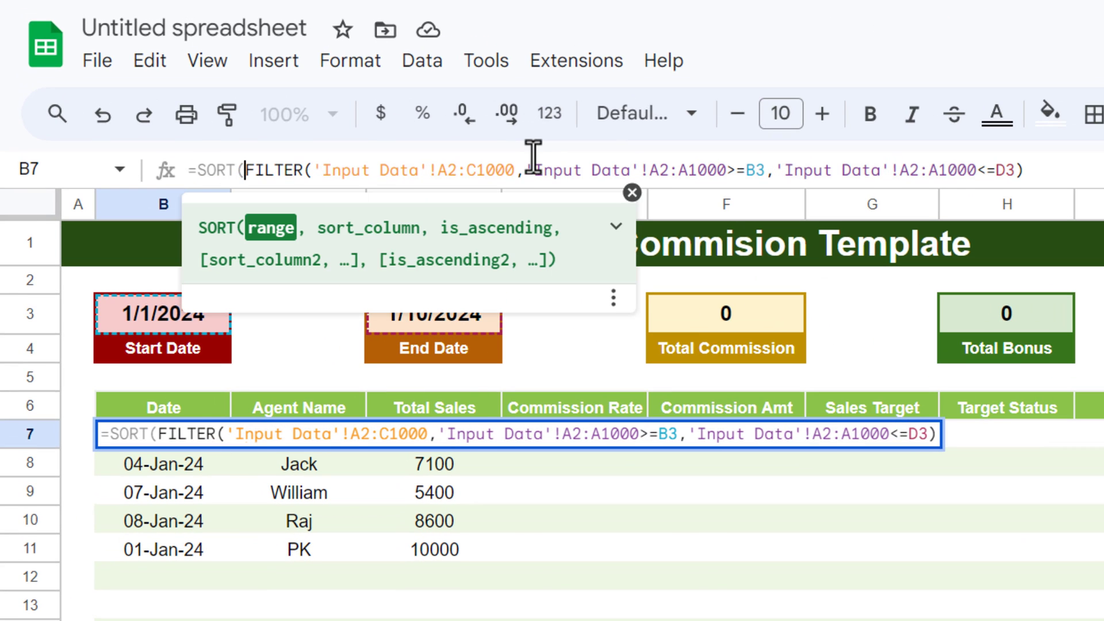
{"action": "left_click", "coordinate": [1099, 170]}
Complete the SORT formula with sort column 1 and TRUE for ascending order, and enter it
{"action": "type", "text": ", "}
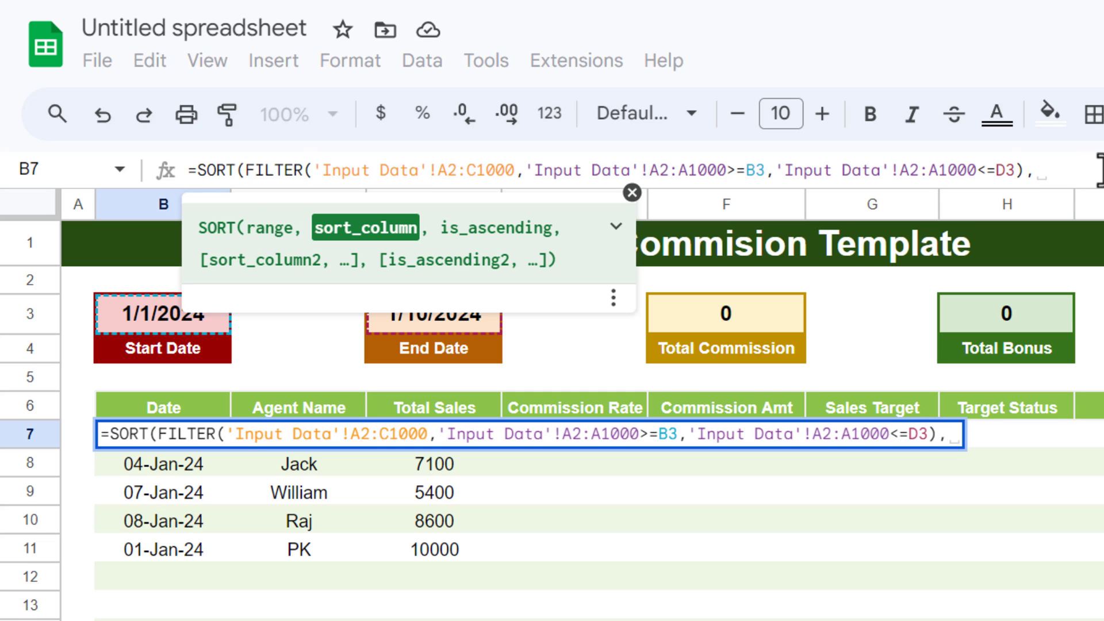
{"action": "type", "text": "1"}
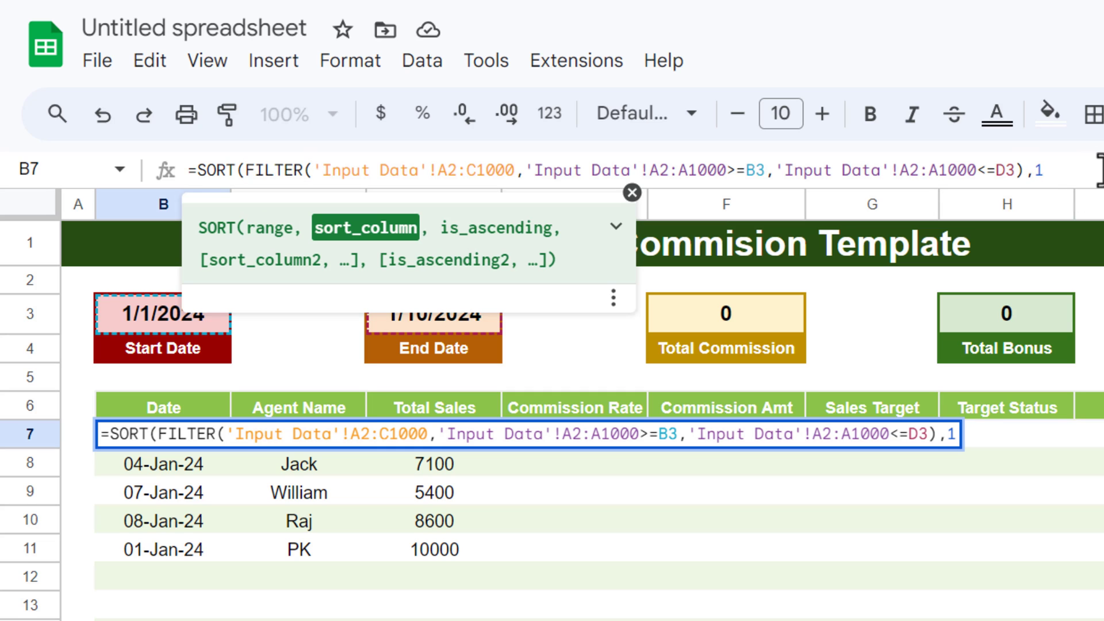
{"action": "type", "text": ","}
{"action": "type", "text": "Tru"}
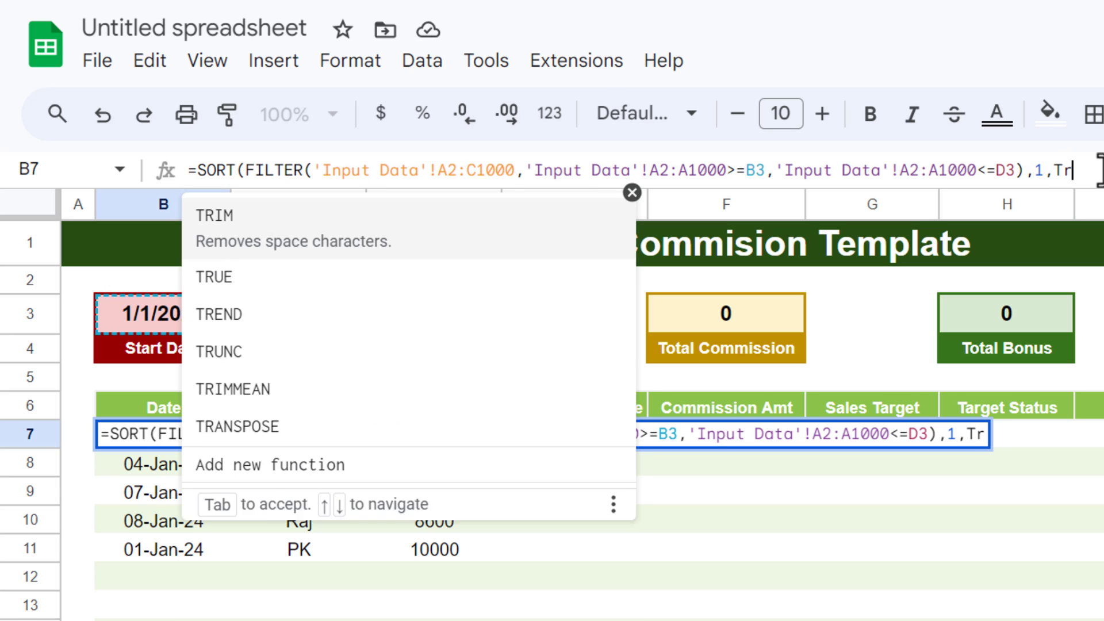
{"action": "left_click", "coordinate": [403, 242]}
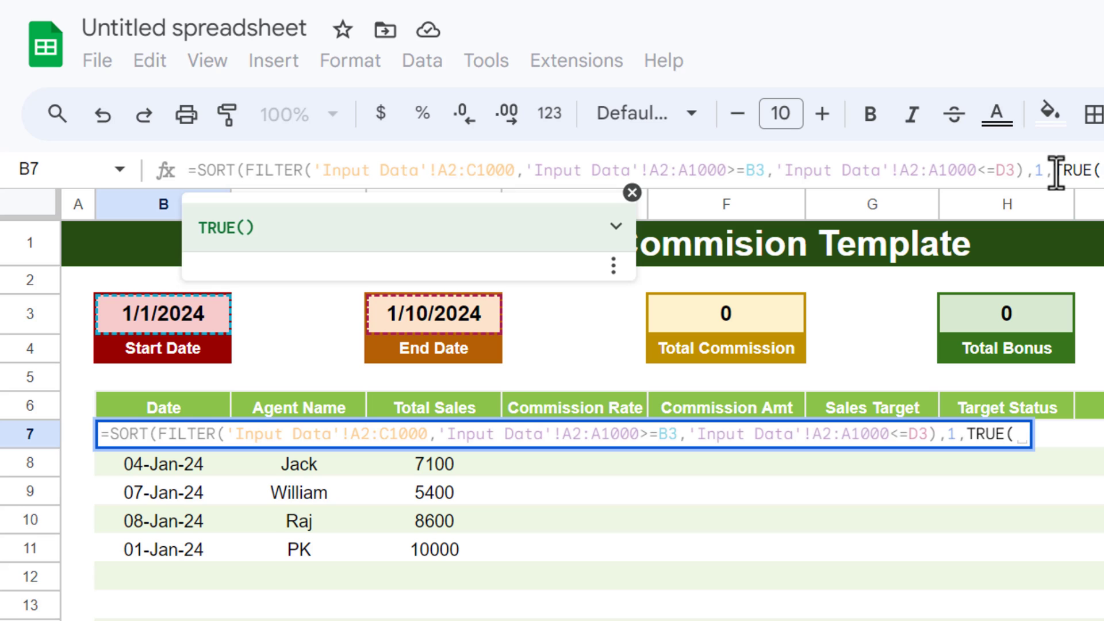
{"action": "key", "text": "Return"}
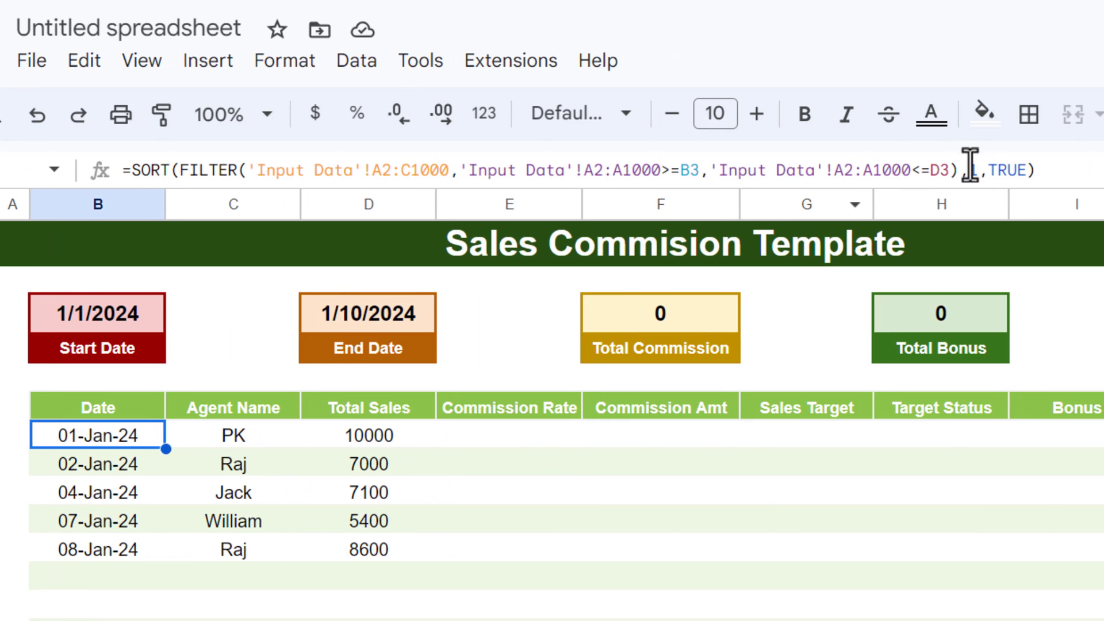
Change the sort column in B7's SORT formula to 3 to sort by Total Sales
{"action": "double_click", "coordinate": [970, 169]}
{"action": "type", "text": "3"}
{"action": "key", "text": "Return"}
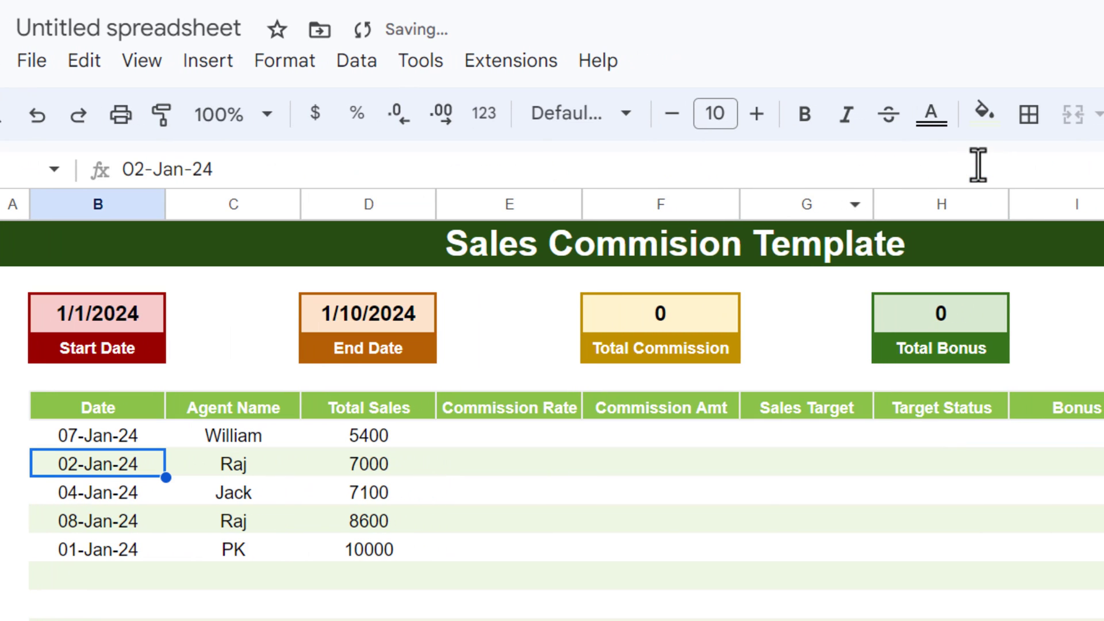
Set the is_ascending argument of B7's SORT formula to False for descending order and check the sorted rows
{"action": "left_click", "coordinate": [145, 441]}
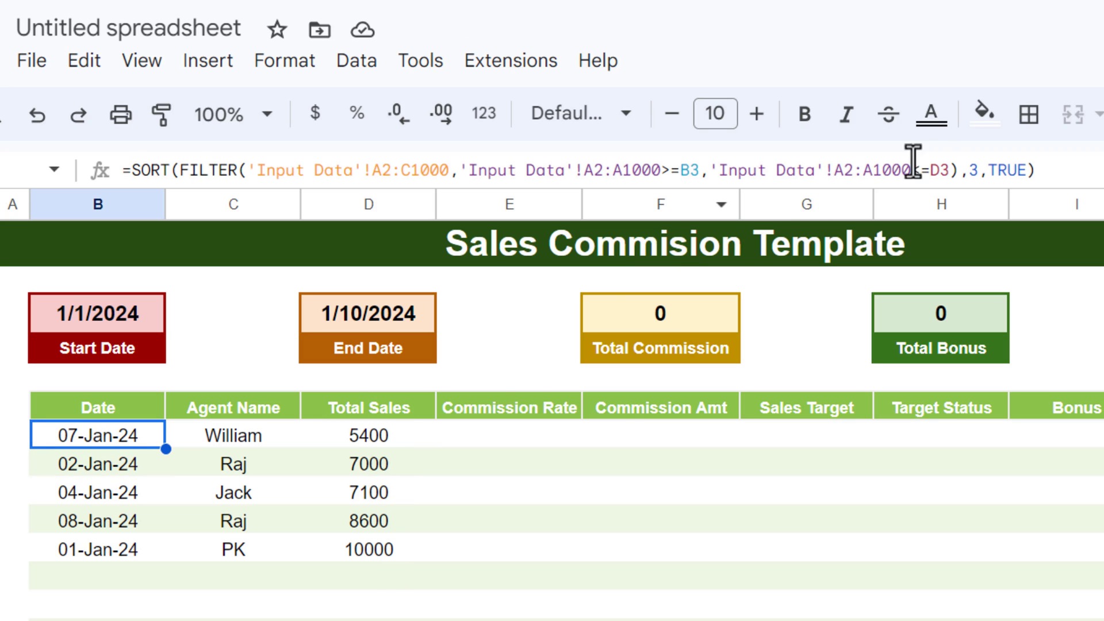
{"action": "double_click", "coordinate": [1006, 169]}
{"action": "type", "text": "F"}
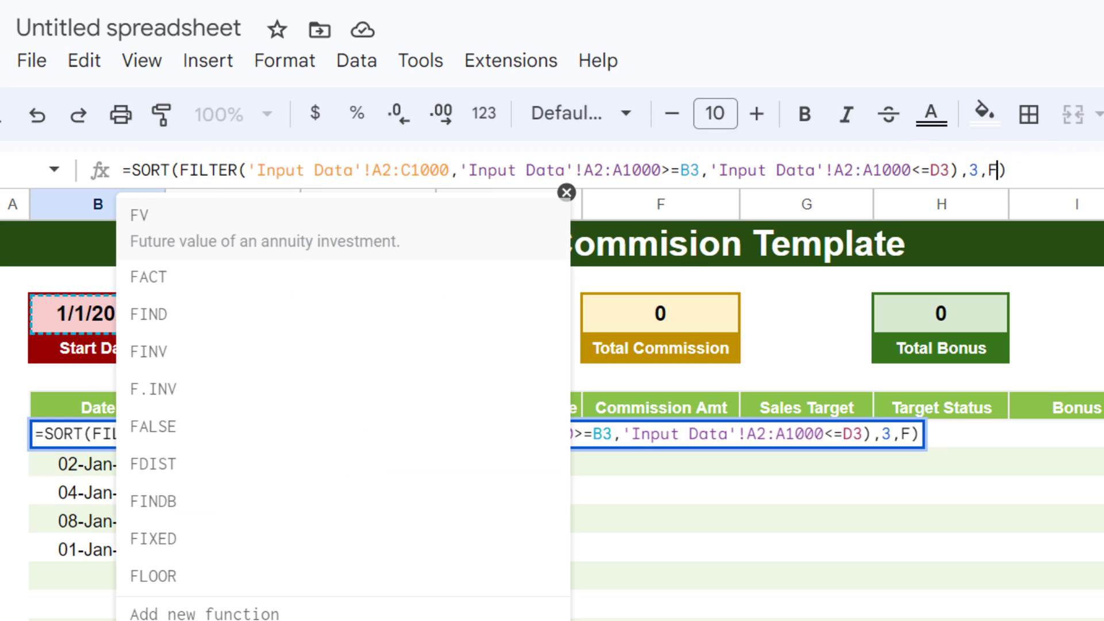
{"action": "type", "text": "als"}
{"action": "key", "text": "BackSpace"}
{"action": "key", "text": "BackSpace"}
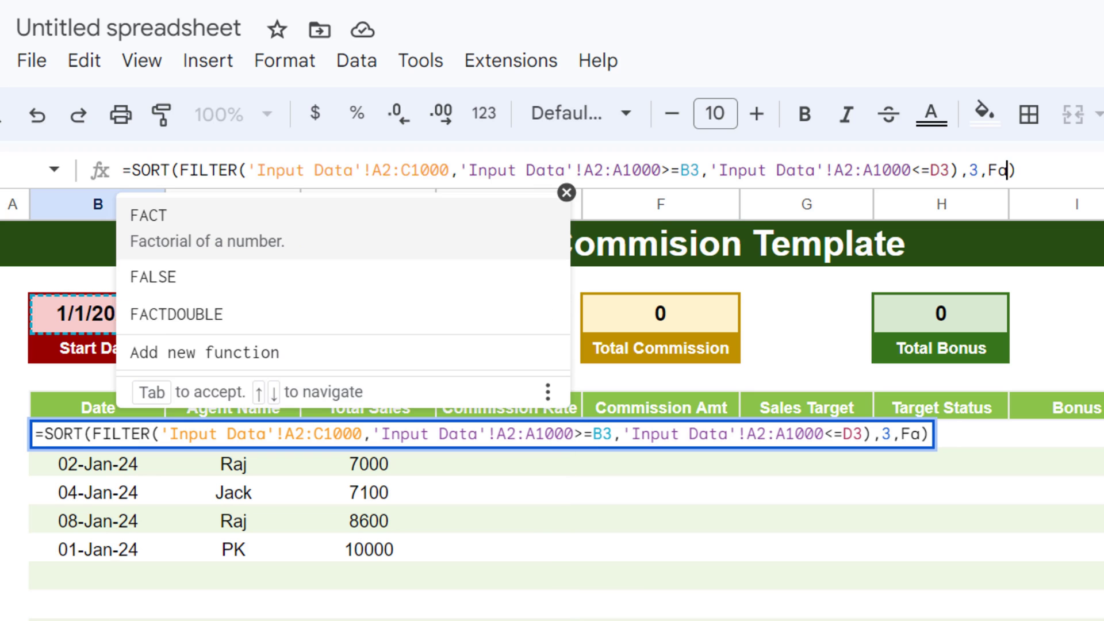
{"action": "type", "text": "lse"}
{"action": "key", "text": "Return"}
{"action": "left_click", "coordinate": [233, 436]}
{"action": "left_click", "coordinate": [368, 435]}
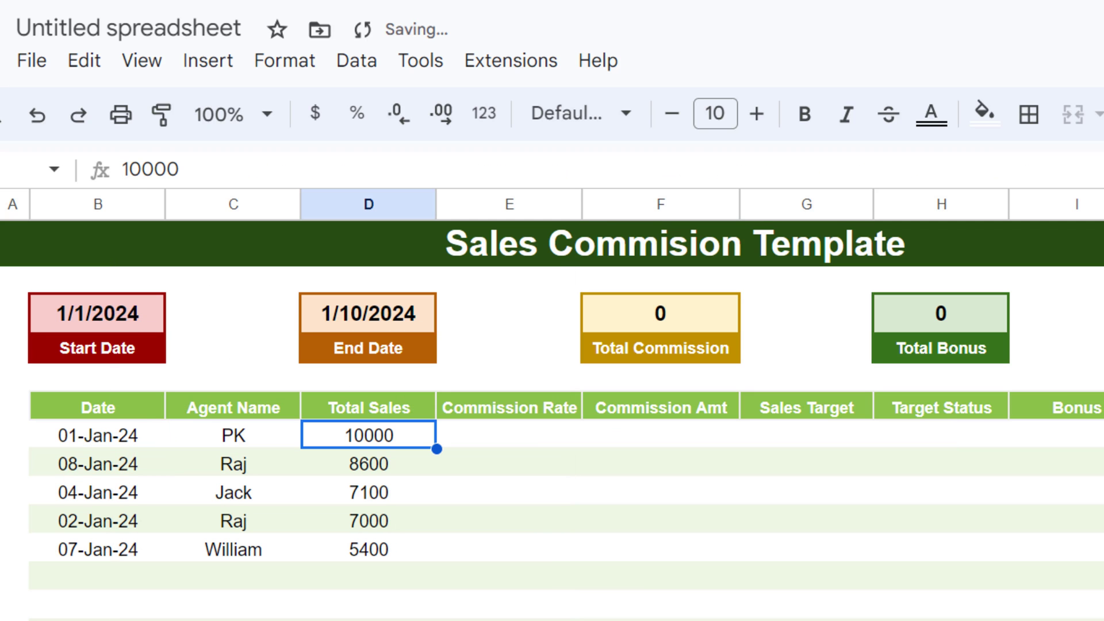
{"action": "left_click", "coordinate": [98, 435]}
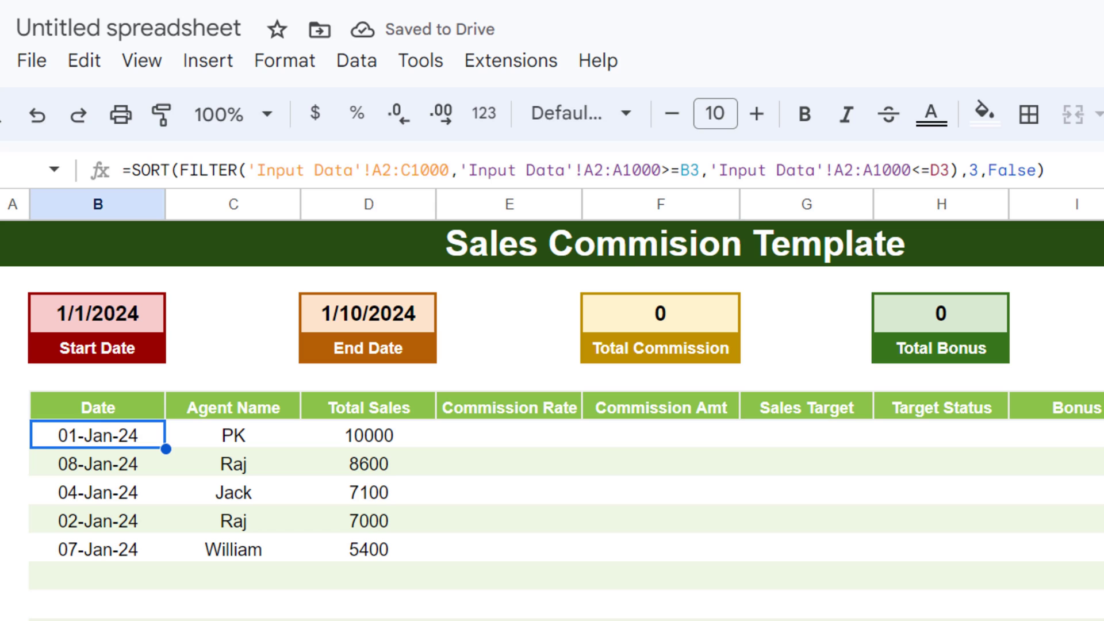
Review the remaining table columns along row 7, from Agent Name to Total Earning
{"action": "key", "text": "Right"}
{"action": "key", "text": "Right"}
{"action": "key", "text": "Right"}
{"action": "key", "text": "Right"}
{"action": "key", "text": "Right"}
{"action": "key", "text": "Right"}
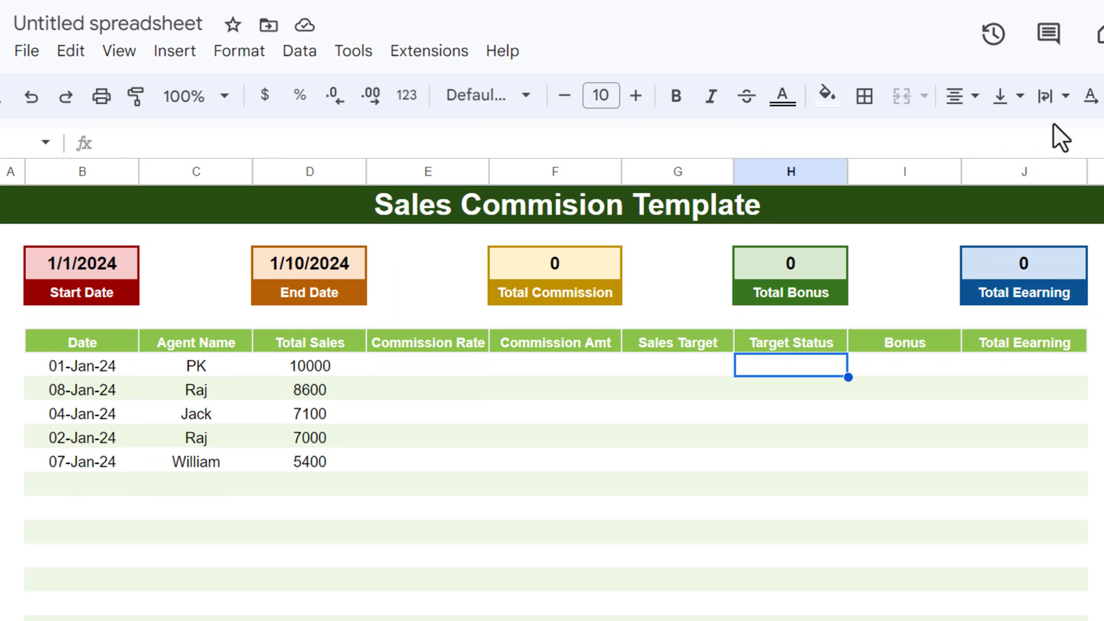
{"action": "key", "text": "Right"}
{"action": "key", "text": "Right"}
Start a VLOOKUP formula in the first Commission Rate cell, E7, with Total Sales cell D7 as the search key
{"action": "key", "text": "Left"}
{"action": "key", "text": "Left"}
{"action": "key", "text": "Left"}
{"action": "key", "text": "Left"}
{"action": "key", "text": "Left"}
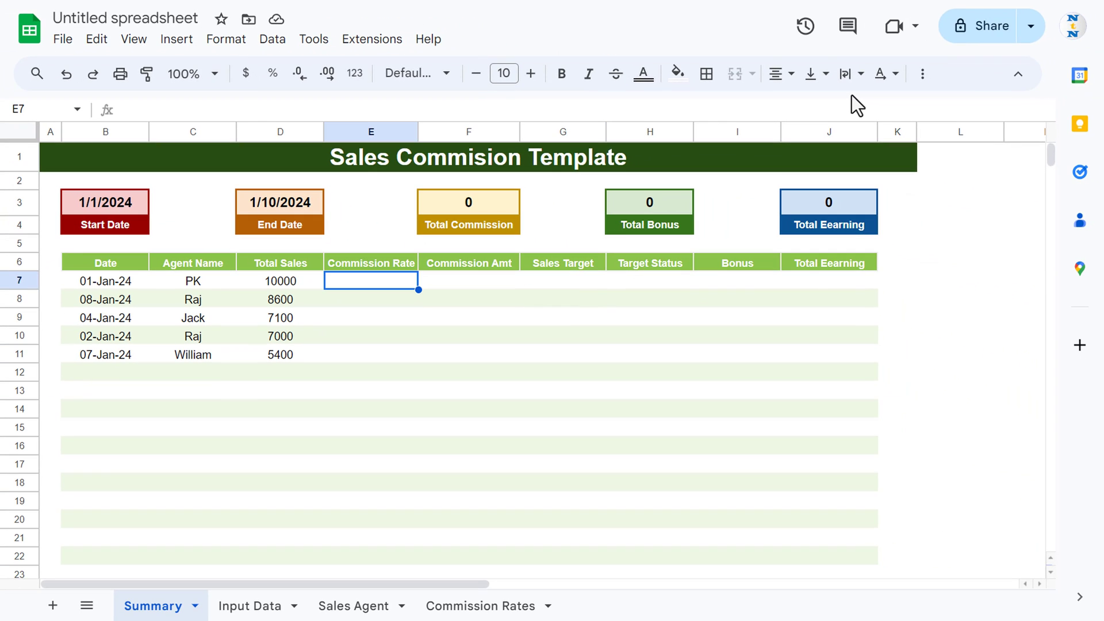
{"action": "type", "text": "=vl"}
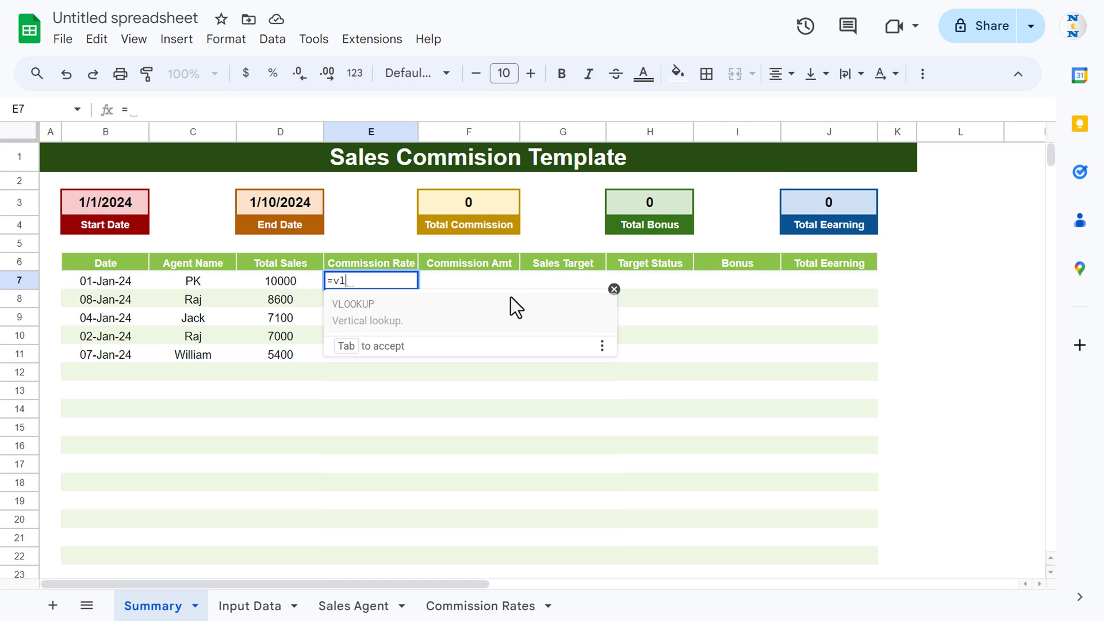
{"action": "key", "text": "Tab"}
{"action": "key", "text": "Left"}
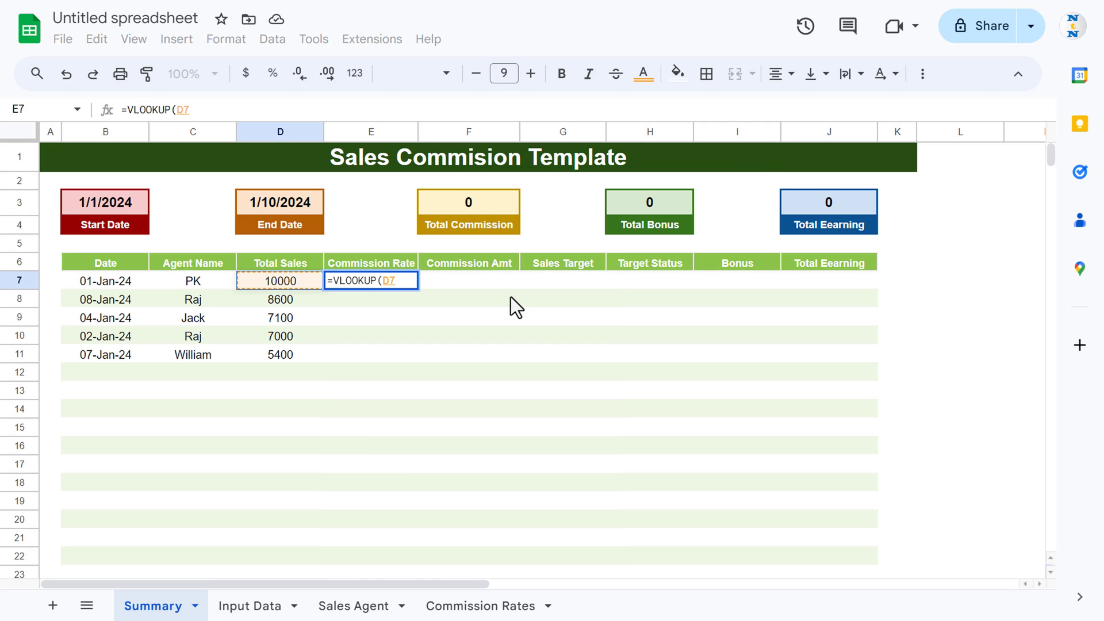
{"action": "type", "text": ","}
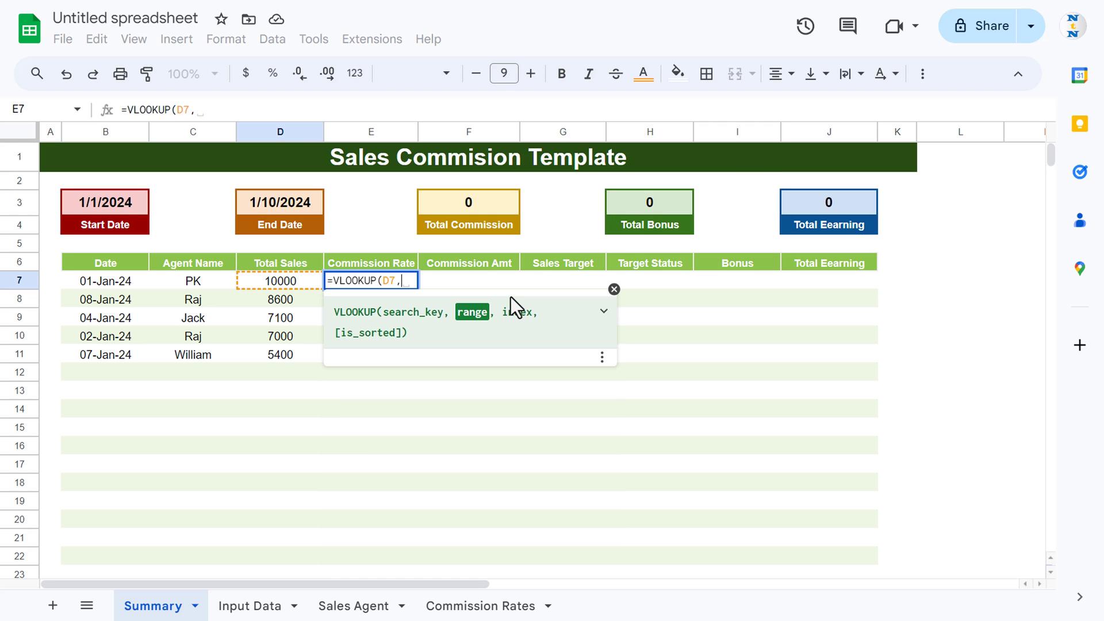
Complete E7's VLOOKUP with the absolute range 'Commission Rates'!$A$2:$B$4, index 2 and is_sorted 1, and enter it
{"action": "left_click", "coordinate": [433, 609]}
{"action": "left_click_drag", "start_coordinate": [80, 169], "coordinate": [182, 213]}
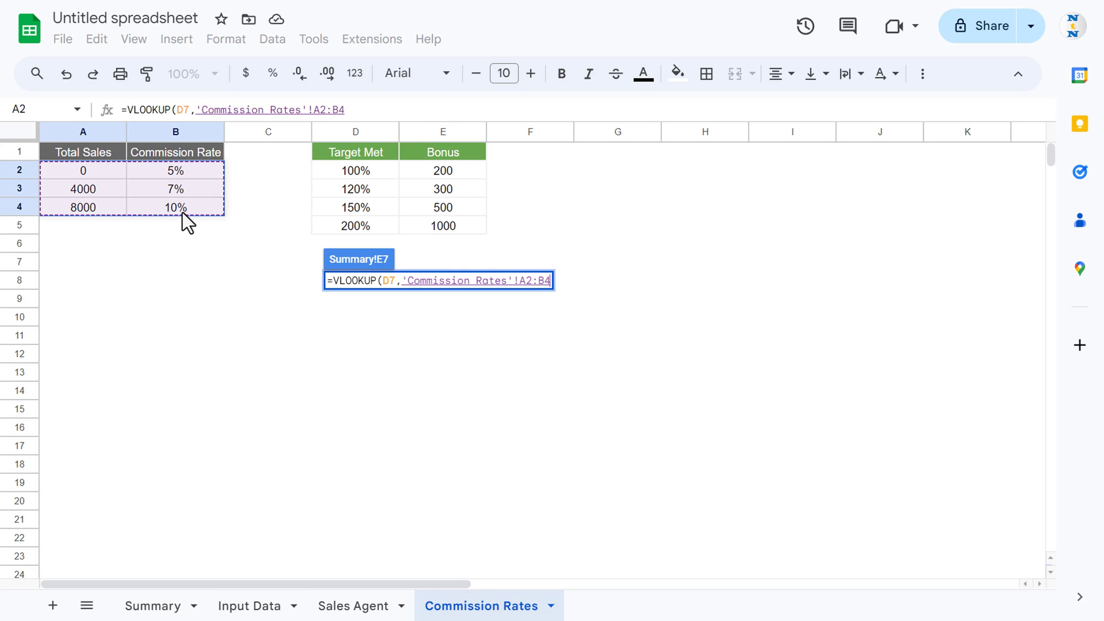
{"action": "key", "text": "F4"}
{"action": "type", "text": ","}
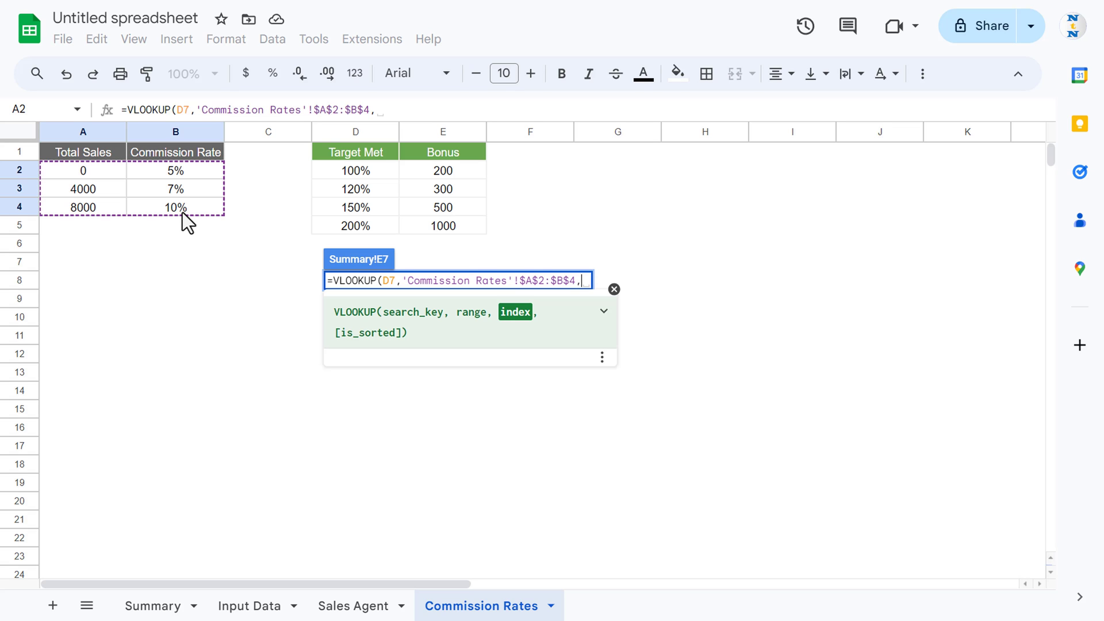
{"action": "type", "text": "2,1"}
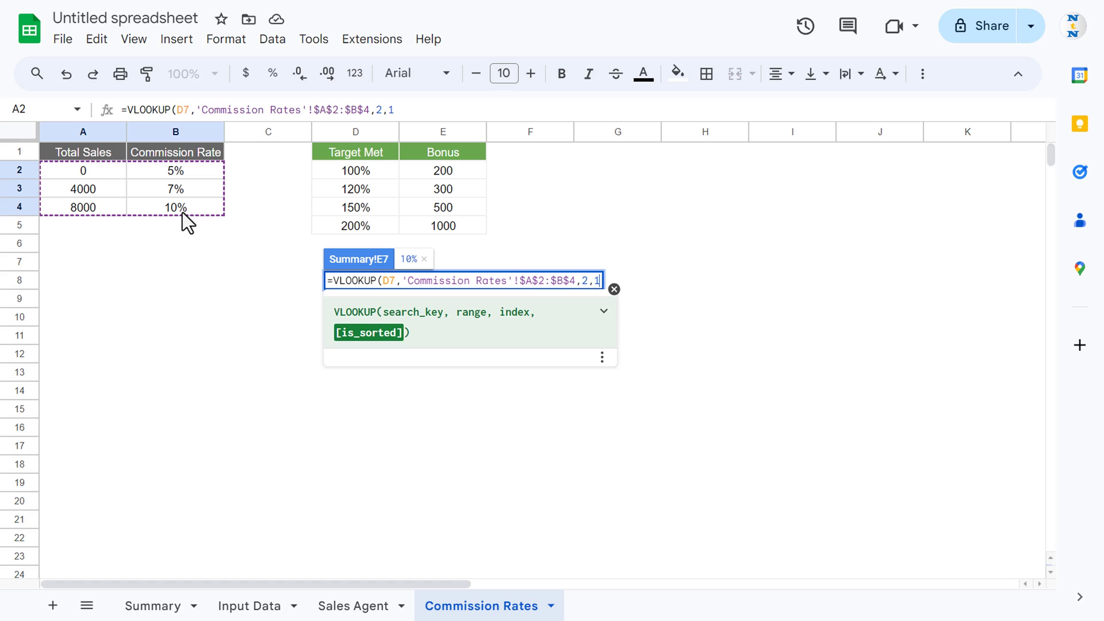
{"action": "type", "text": ")"}
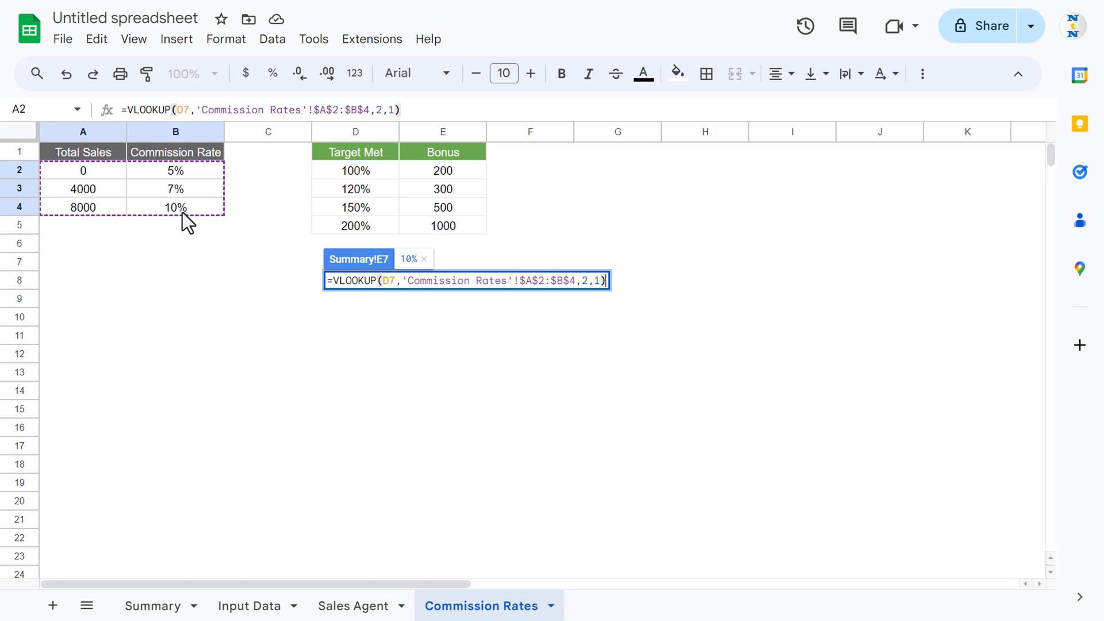
{"action": "key", "text": "Return"}
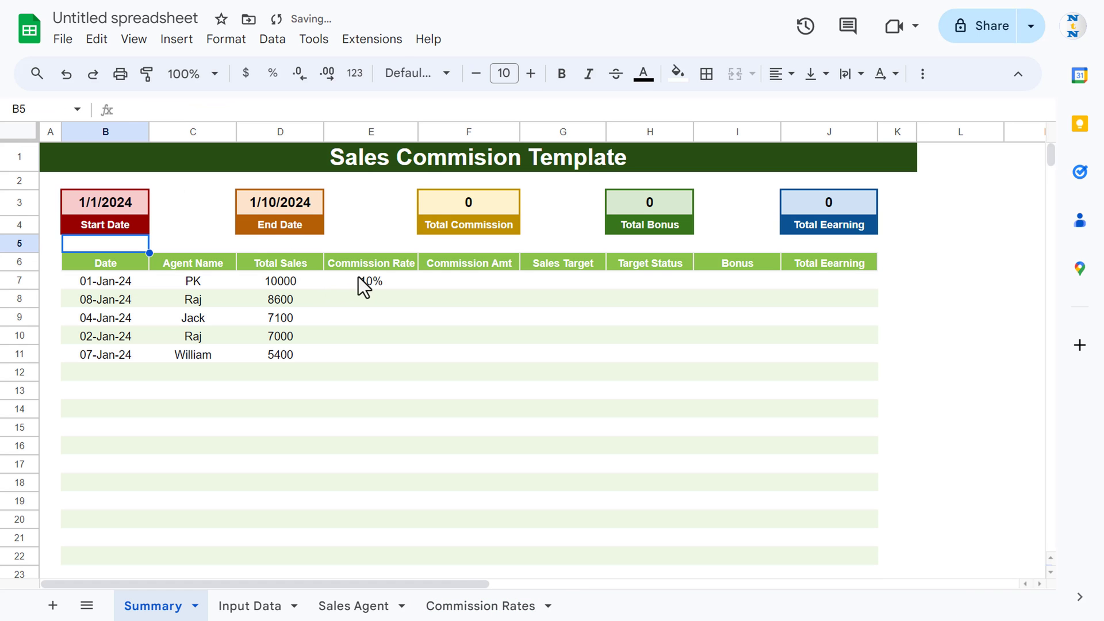
Calculate the Commission Amt in F7 by multiplying total sales by commission rate with =D7*E7
{"action": "left_click", "coordinate": [364, 282]}
{"action": "key", "text": "Right"}
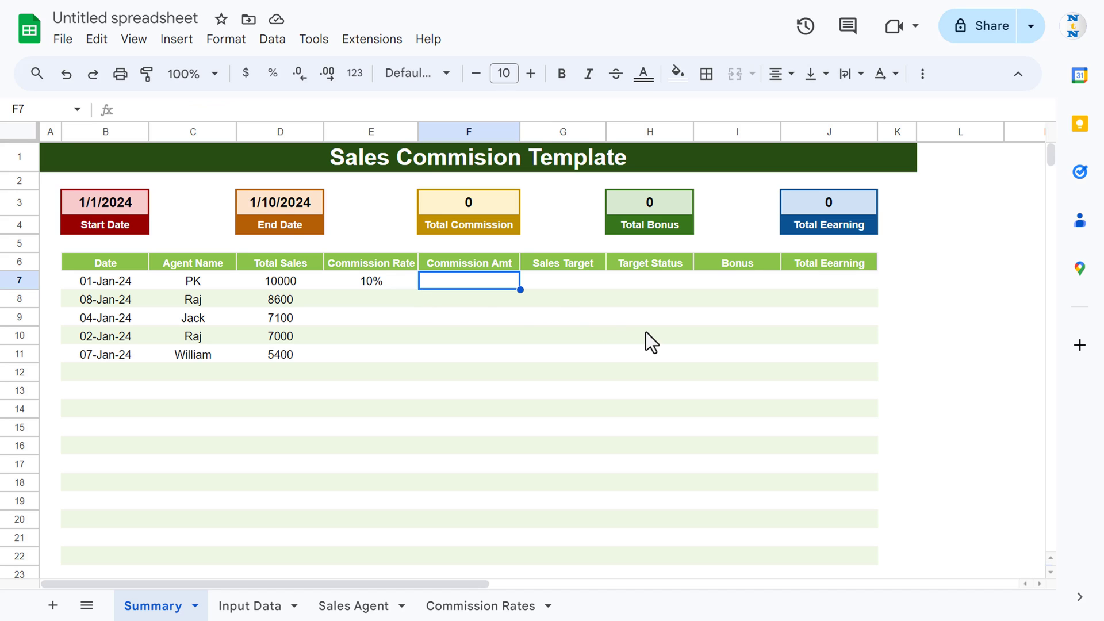
{"action": "type", "text": "="}
{"action": "key", "text": "Left"}
{"action": "key", "text": "Left"}
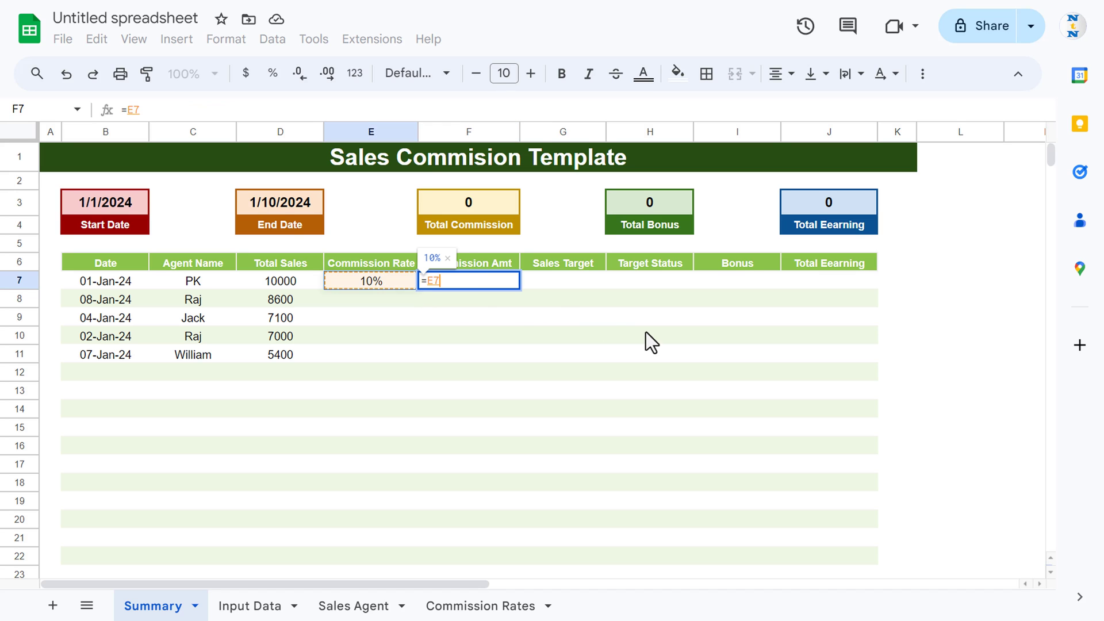
{"action": "type", "text": "*"}
{"action": "key", "text": "Left"}
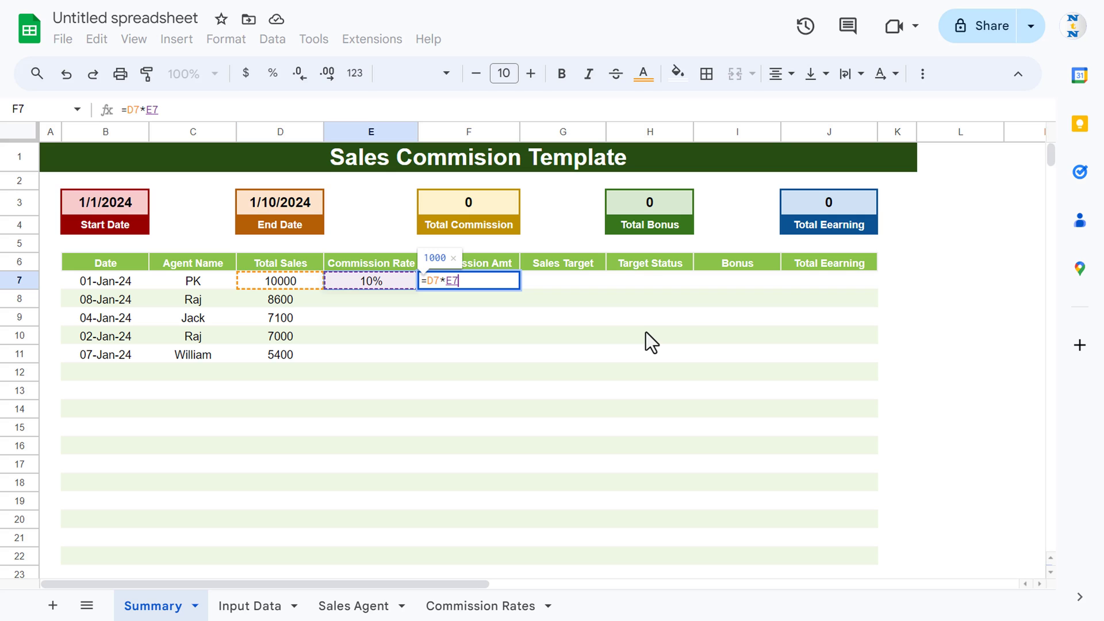
{"action": "key", "text": "Return"}
{"action": "key", "text": "Up"}
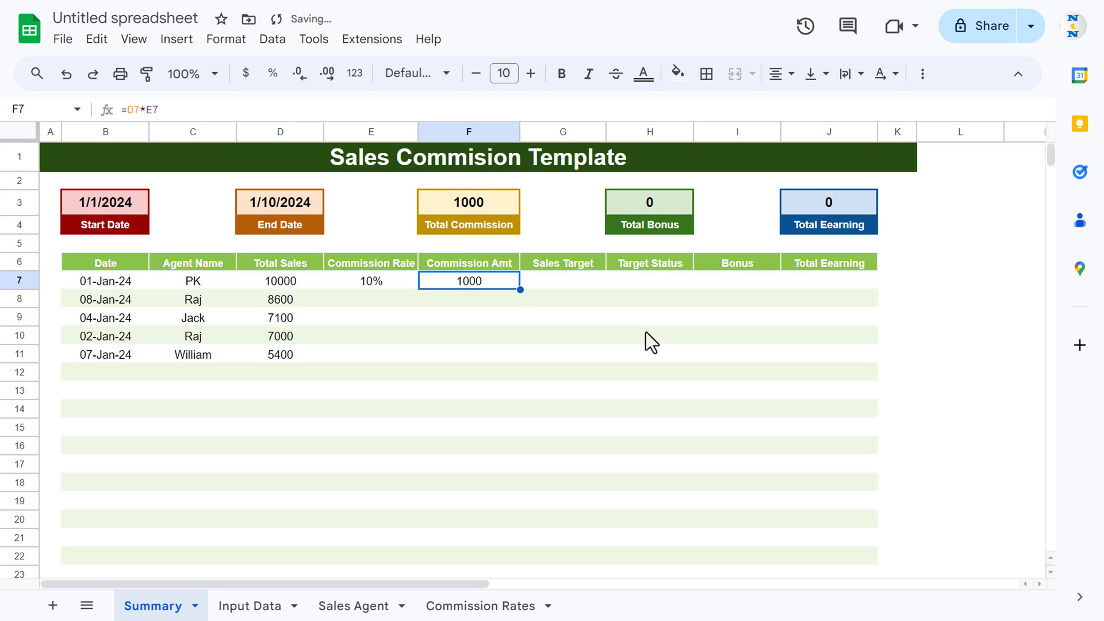
Start a VLOOKUP formula in Sales Target cell G7 with Agent Name cell C7 as the search key
{"action": "key", "text": "Right"}
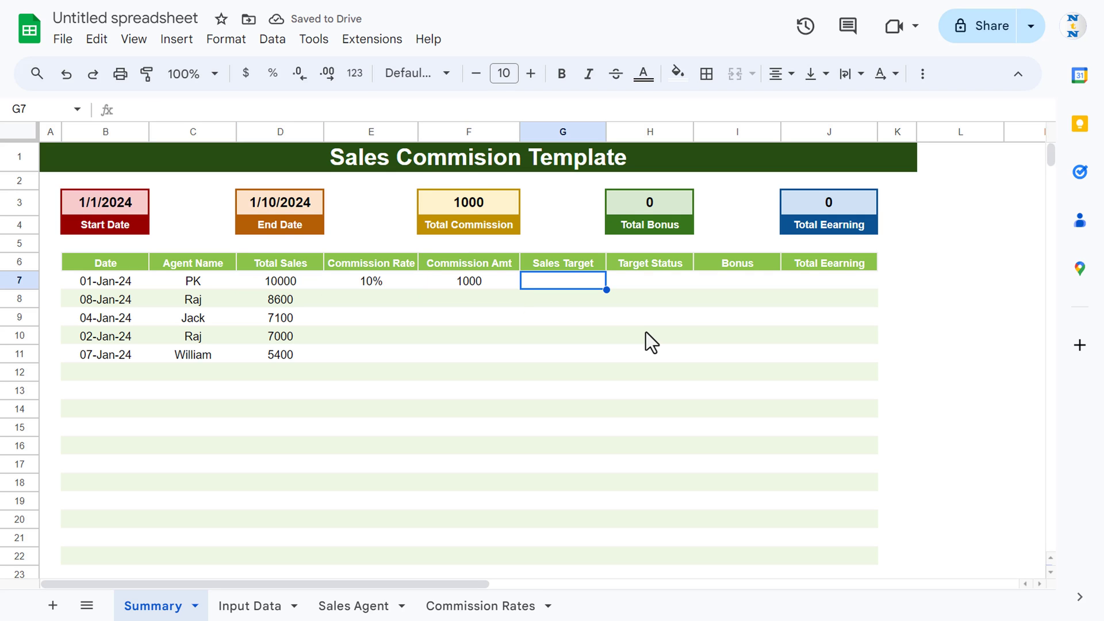
{"action": "type", "text": "="}
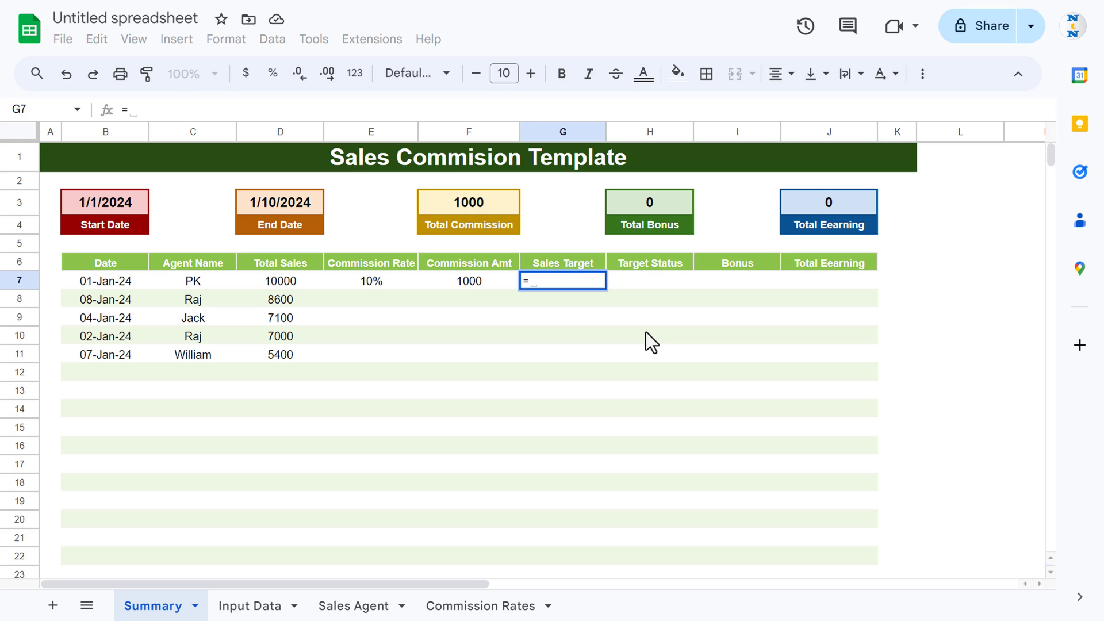
{"action": "type", "text": "vl"}
{"action": "key", "text": "Tab"}
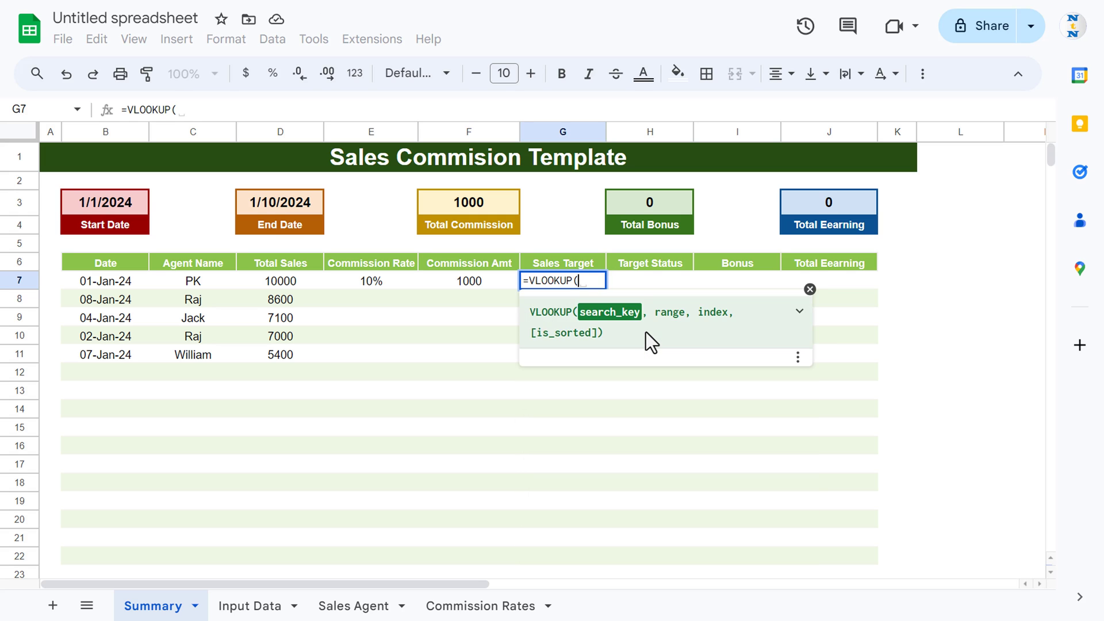
{"action": "key", "text": "Left"}
{"action": "key", "text": "Left"}
{"action": "key", "text": "Left"}
{"action": "key", "text": "Left"}
{"action": "type", "text": ","}
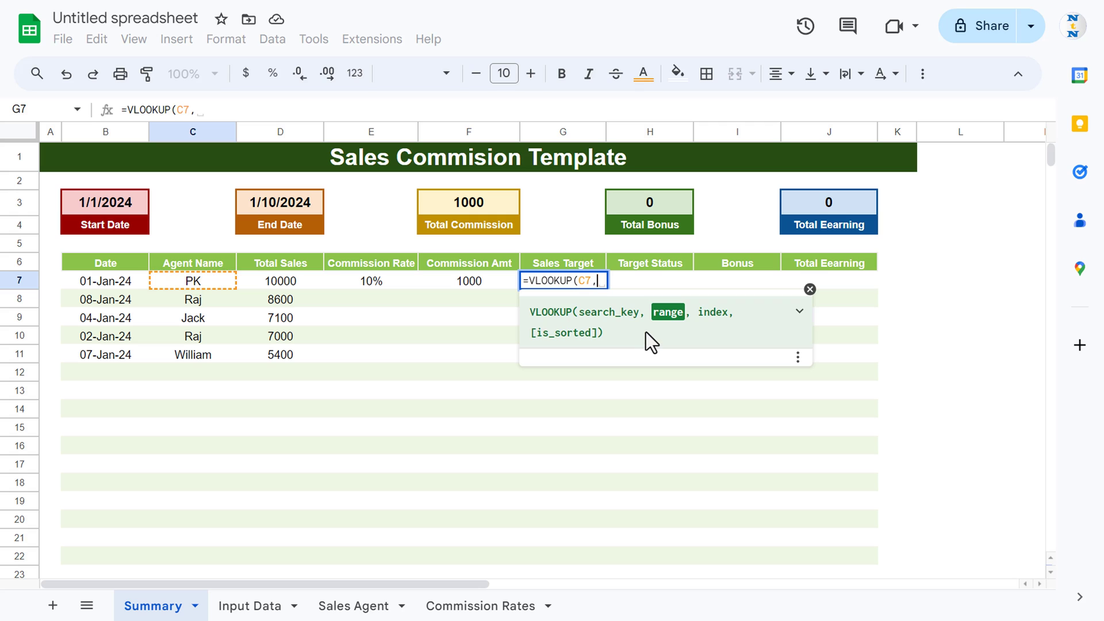
Complete G7's VLOOKUP with the range 'Sales Agent'!A:B, index 2 and is_sorted 0, and enter it
{"action": "left_click", "coordinate": [361, 609]}
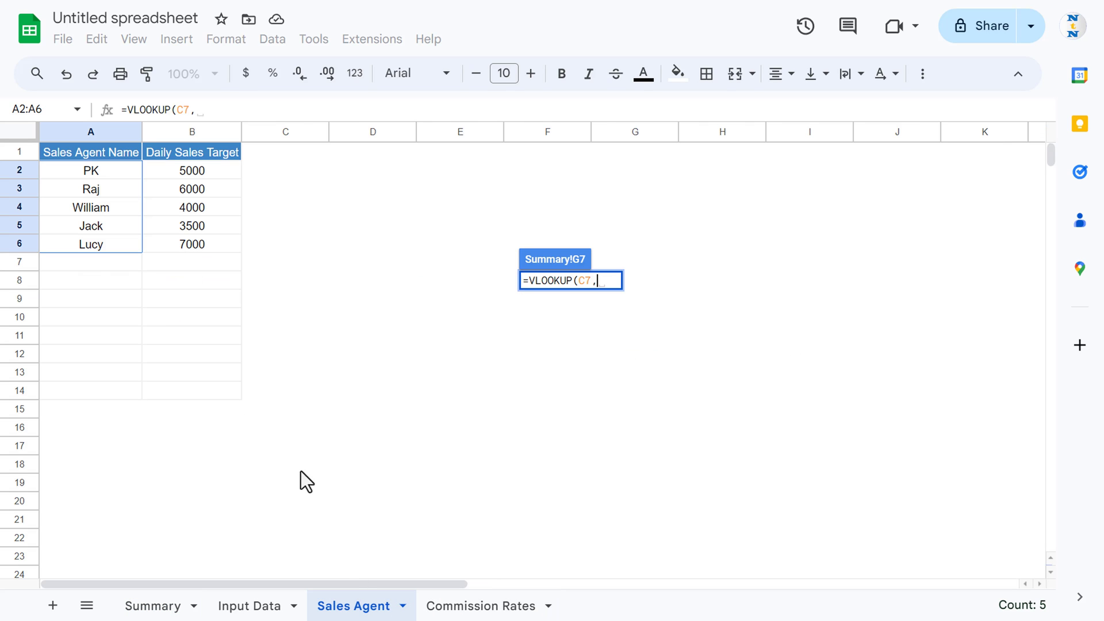
{"action": "left_click_drag", "start_coordinate": [92, 130], "coordinate": [191, 134]}
{"action": "type", "text": ",2,0"}
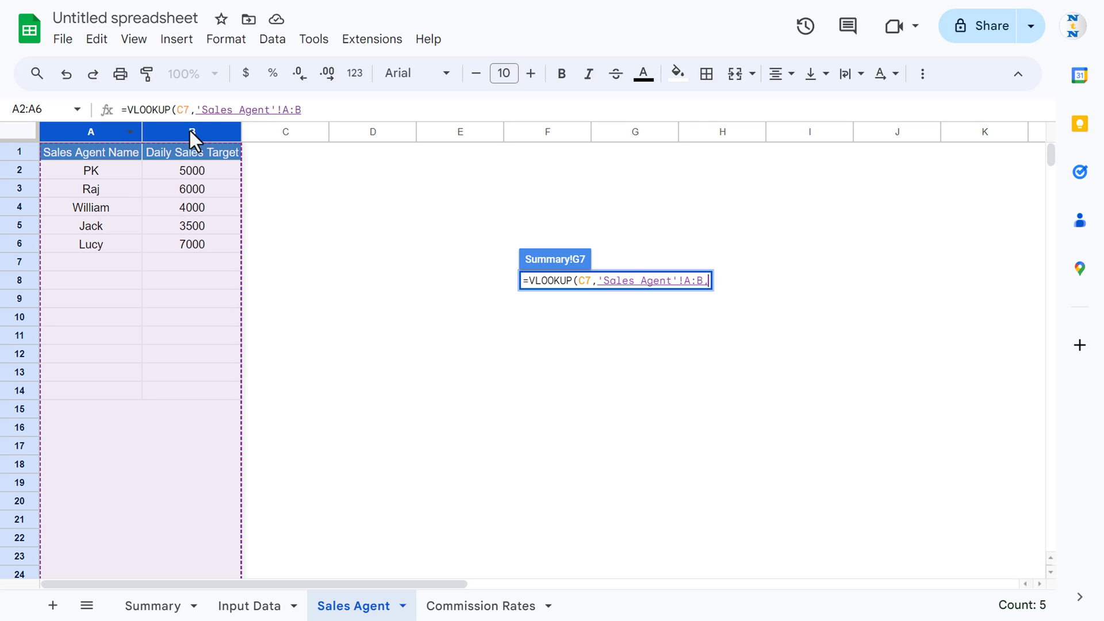
{"action": "type", "text": ")"}
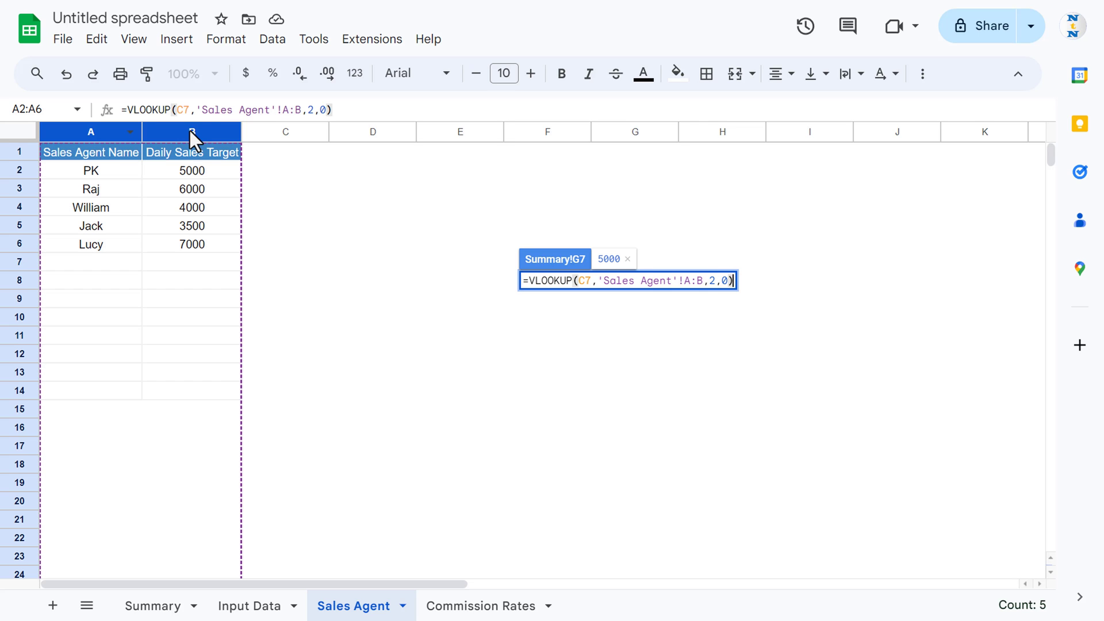
{"action": "key", "text": "Return"}
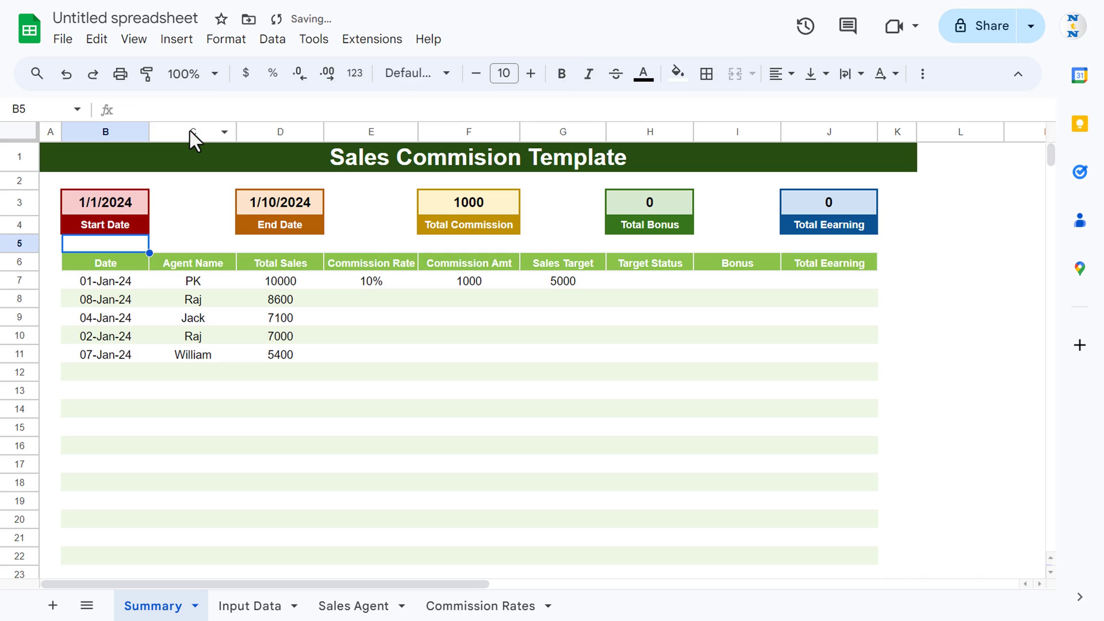
Start an IF formula in Target Status cell H7 with the condition D7>=G7
{"action": "key", "text": "Right"}
{"action": "key", "text": "Right"}
{"action": "key", "text": "Right"}
{"action": "key", "text": "Right"}
{"action": "key", "text": "Down"}
{"action": "key", "text": "Right"}
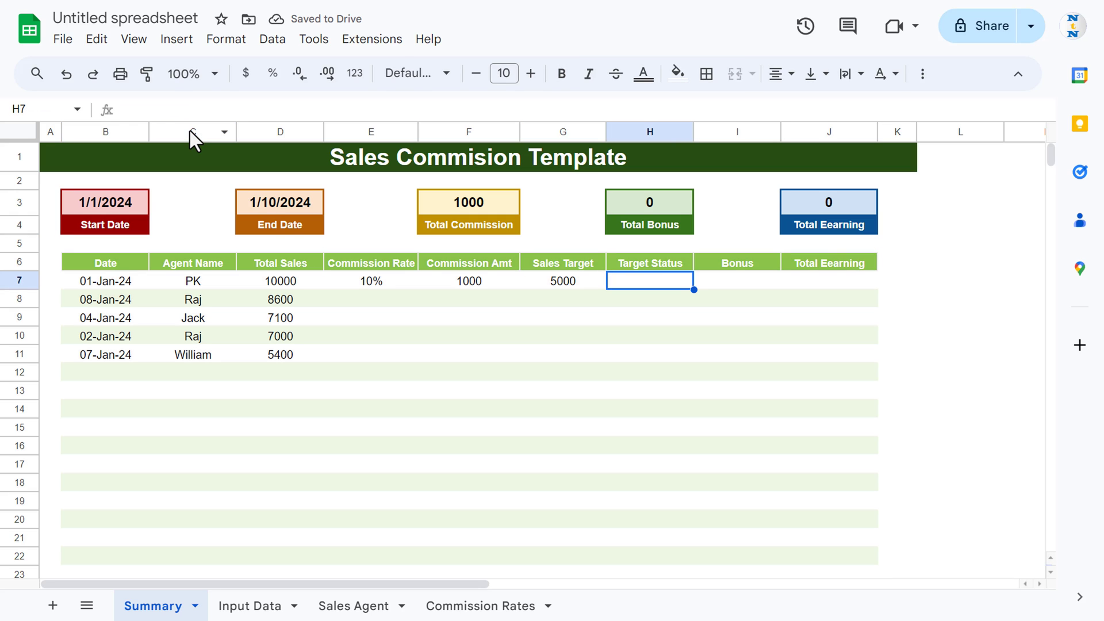
{"action": "type", "text": "=if"}
{"action": "key", "text": "Tab"}
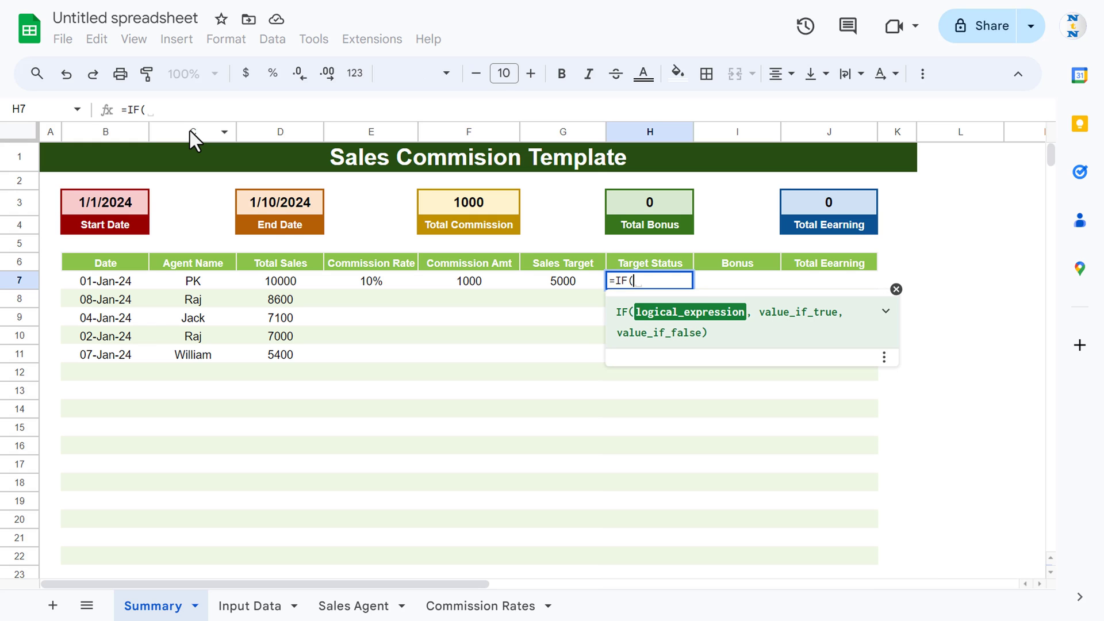
{"action": "key", "text": "Left"}
{"action": "key", "text": "Left"}
{"action": "key", "text": "Left"}
{"action": "key", "text": "Left"}
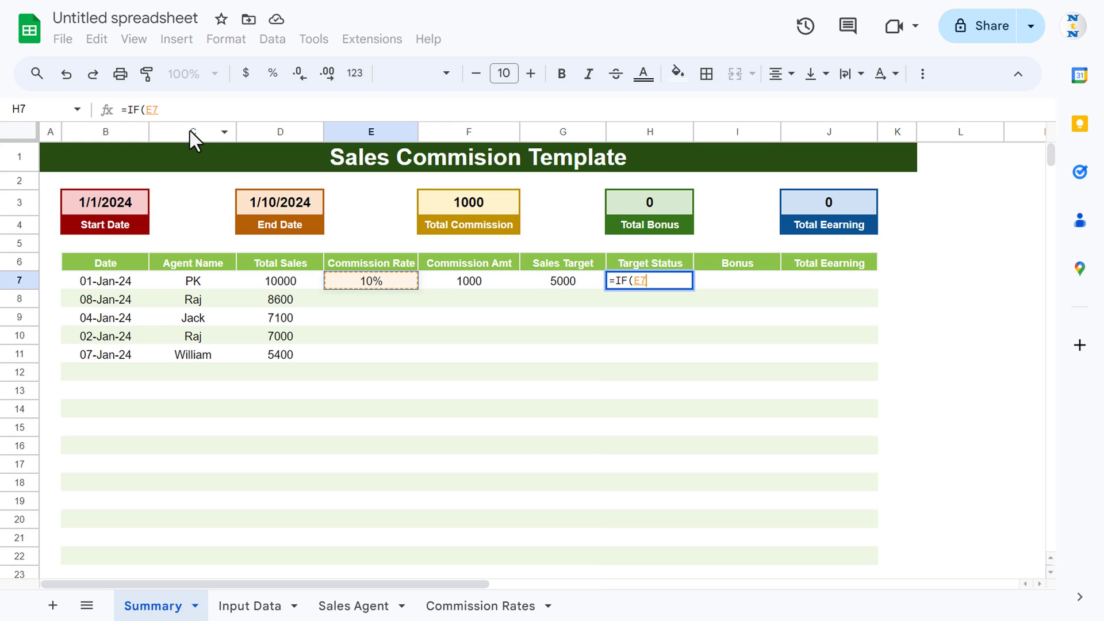
{"action": "type", "text": ">="}
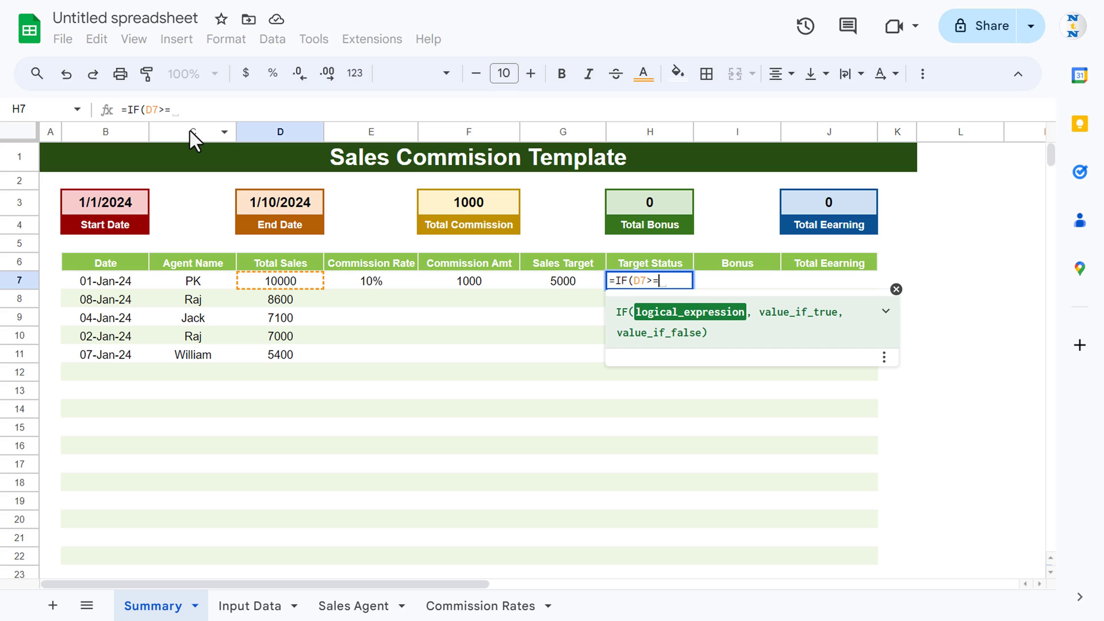
{"action": "key", "text": "Left"}
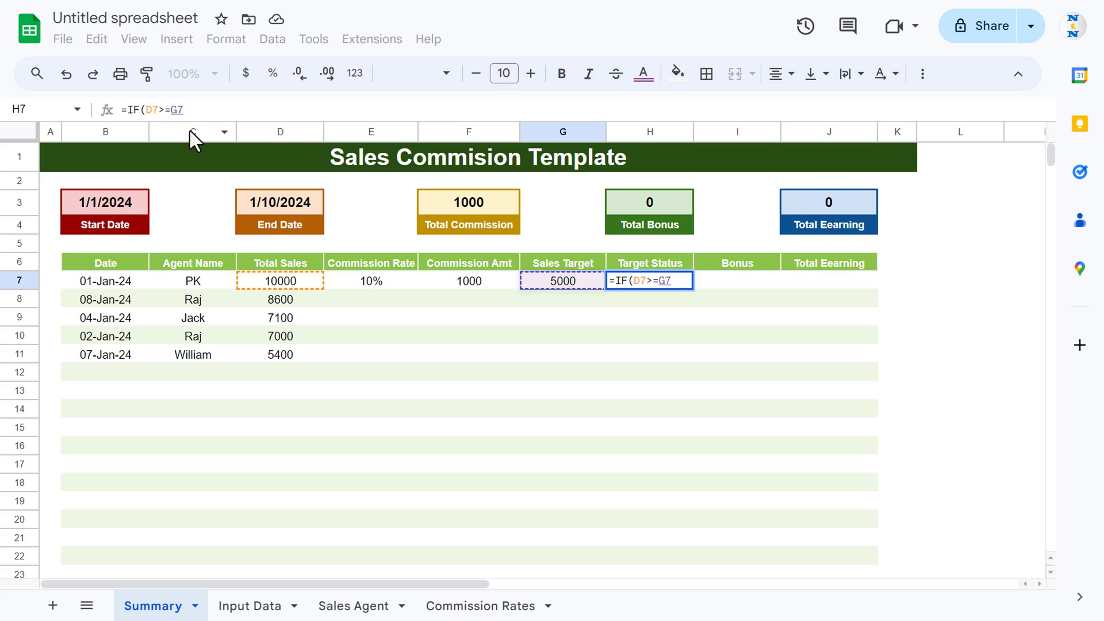
Complete H7's IF formula with "Met" as the true value and "Not Met" as the false value, and enter it
{"action": "type", "text": ",\"Me"}
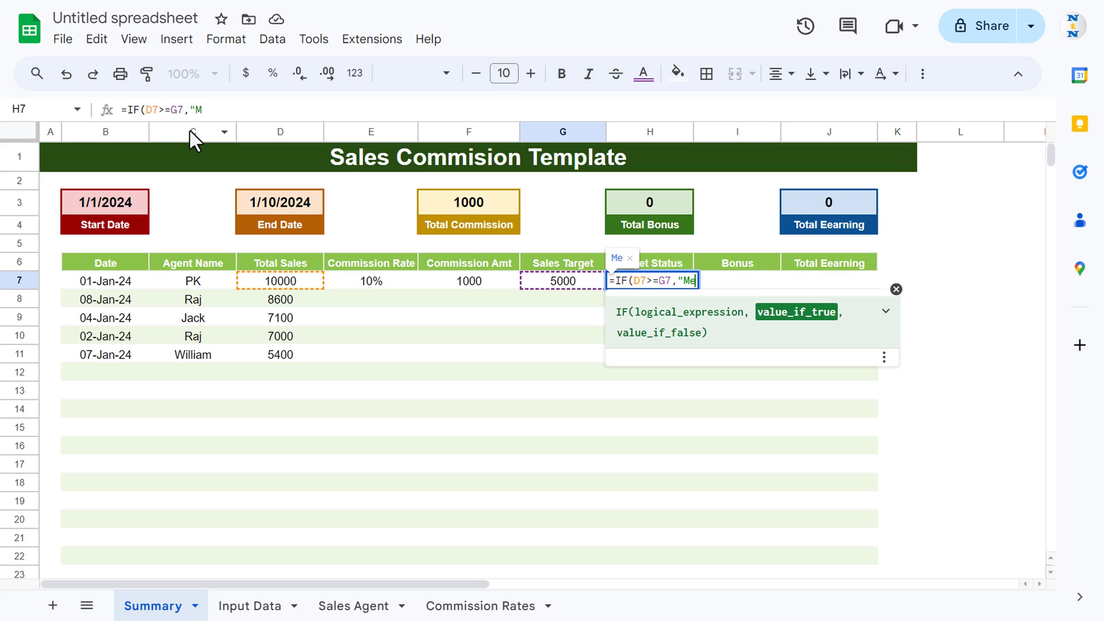
{"action": "type", "text": "t\","}
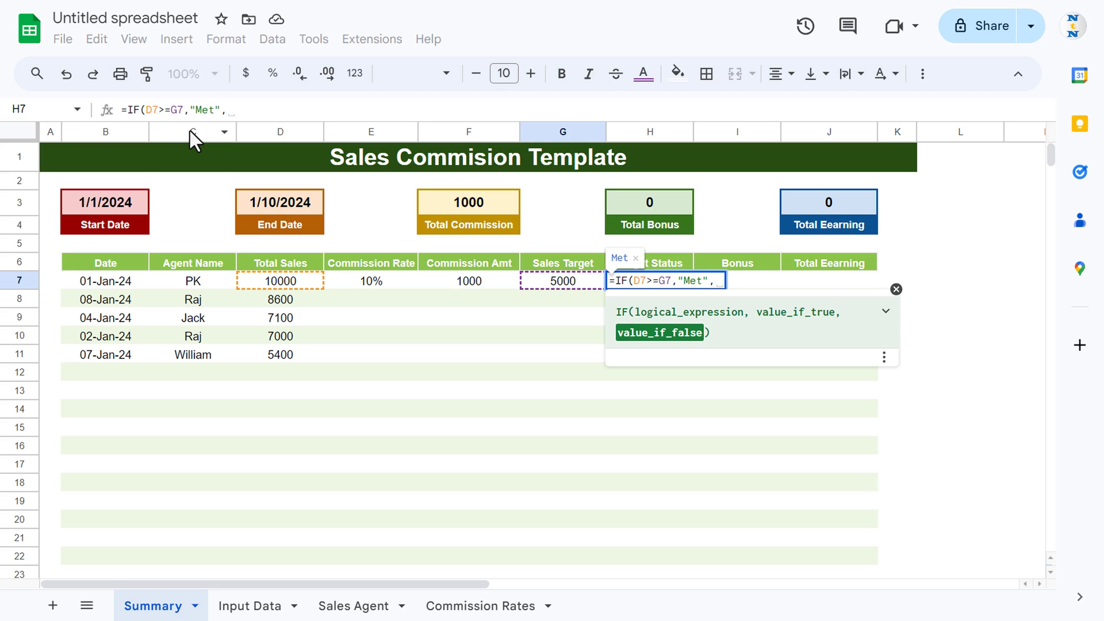
{"action": "type", "text": "\"Not"}
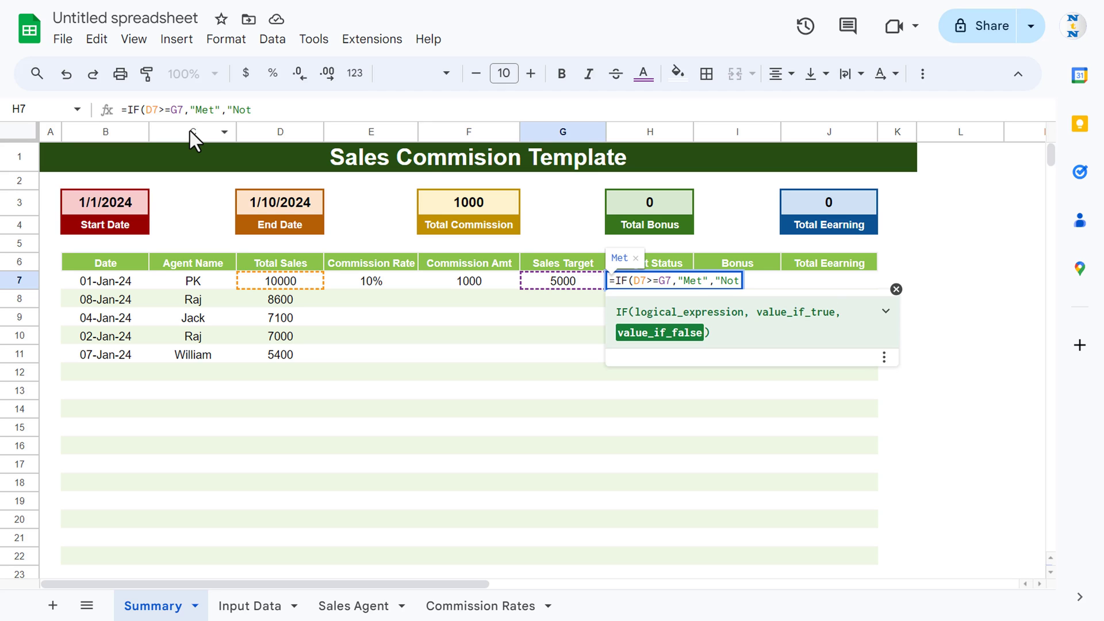
{"action": "type", "text": " Met\")"}
{"action": "key", "text": "Return"}
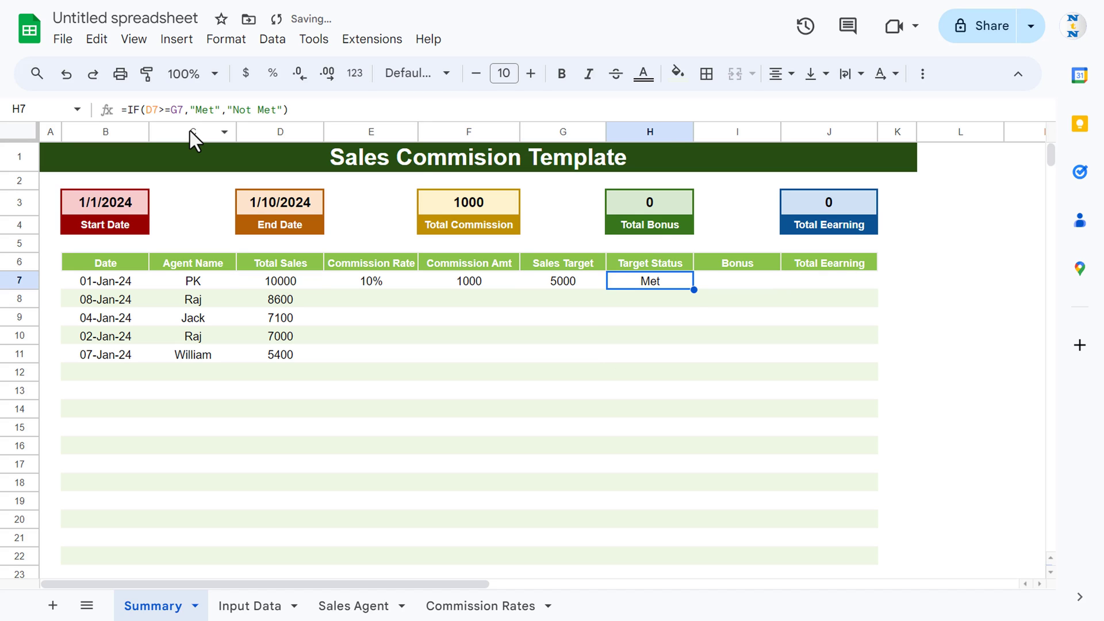
Enter =D7/G7 in Bonus cell I7 to divide total sales by the sales target
{"action": "key", "text": "Right"}
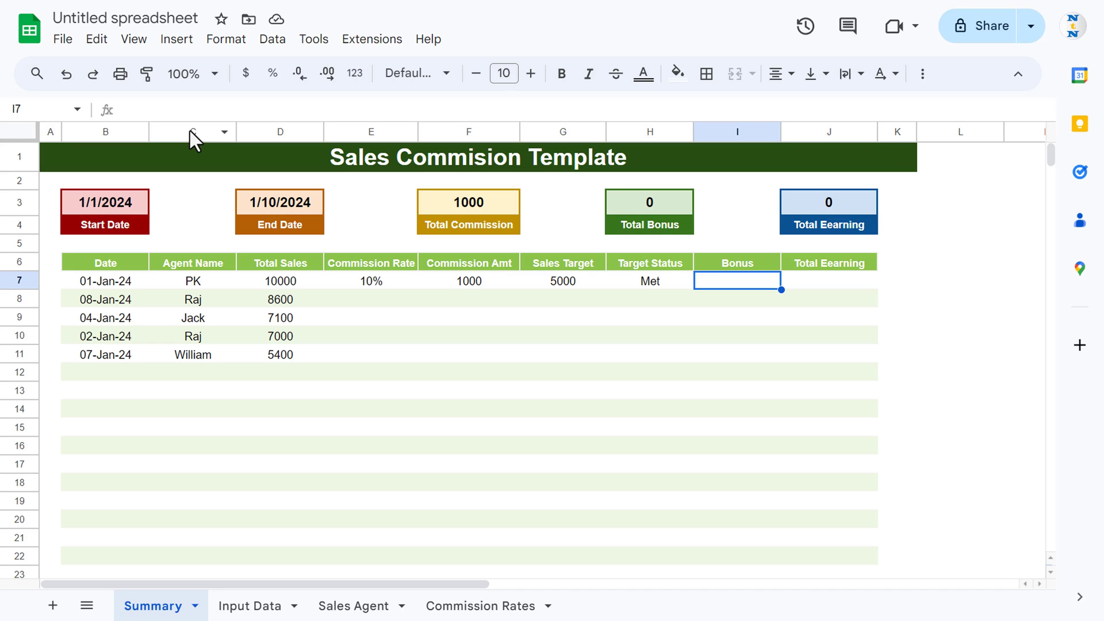
{"action": "type", "text": "="}
{"action": "key", "text": "Left"}
{"action": "key", "text": "Left"}
{"action": "key", "text": "Left"}
{"action": "key", "text": "Left"}
{"action": "key", "text": "Left"}
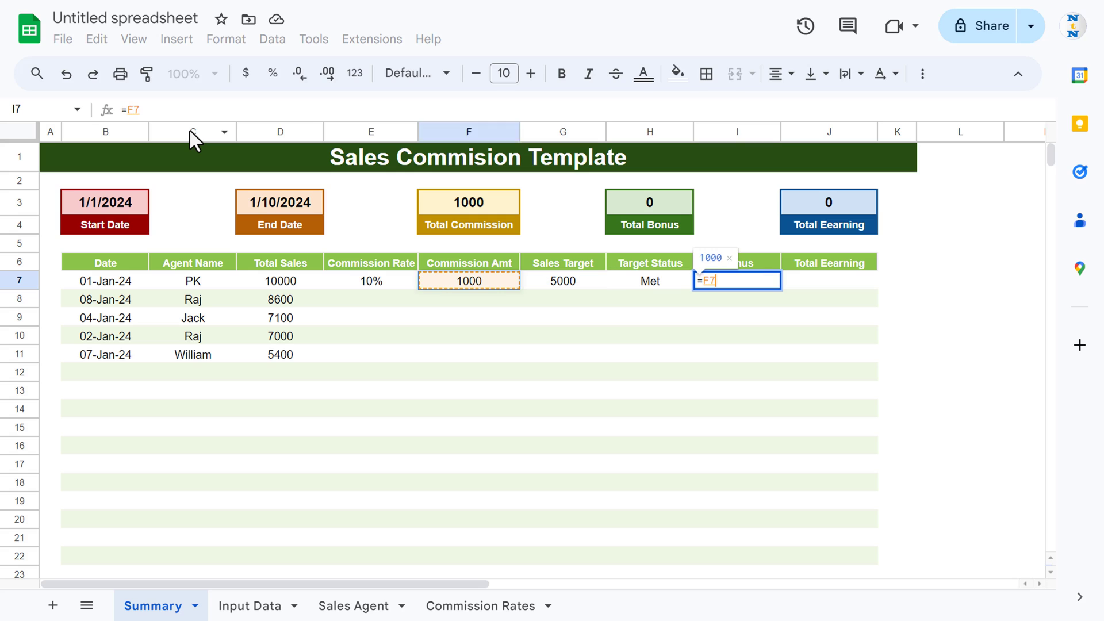
{"action": "type", "text": "/"}
{"action": "key", "text": "Left"}
{"action": "key", "text": "Left"}
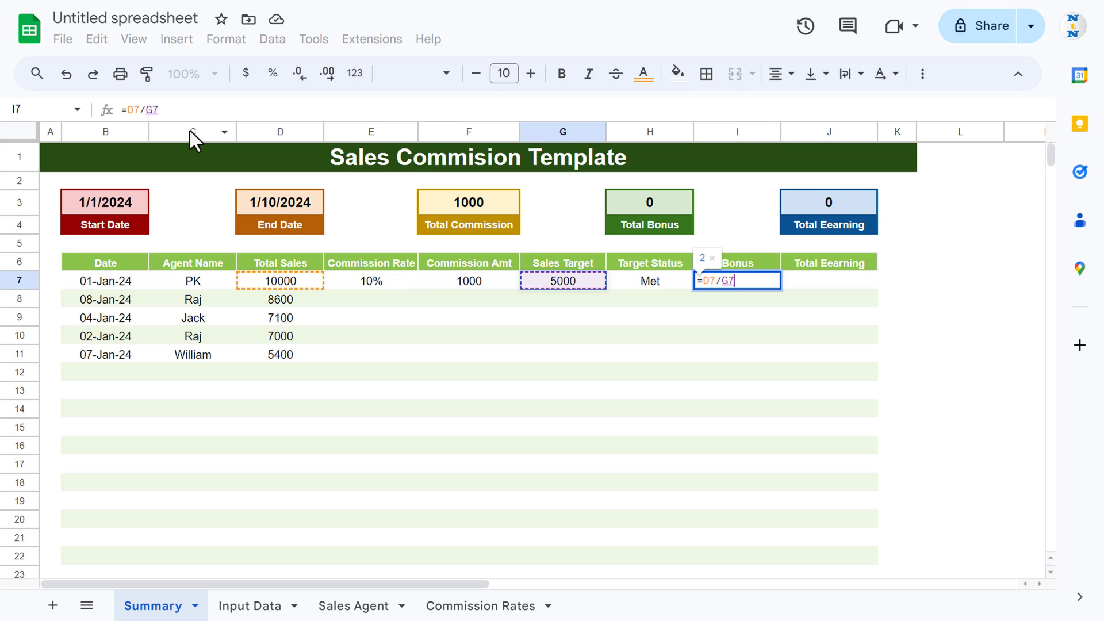
{"action": "key", "text": "Return"}
{"action": "key", "text": "Up"}
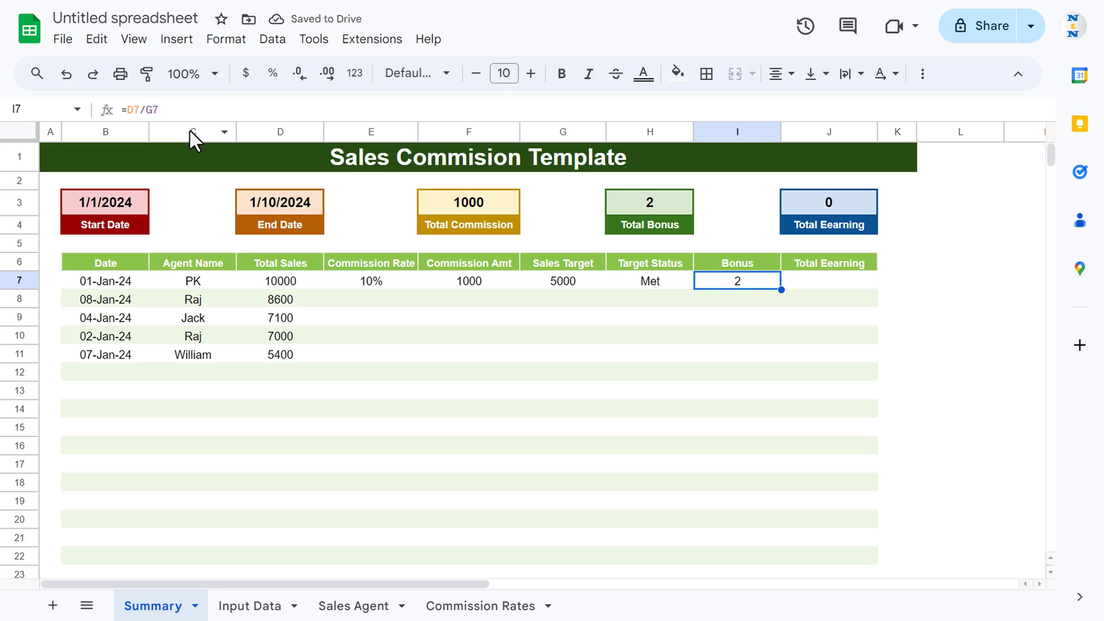
Start wrapping Bonus cell I7's formula in VLOOKUP, keeping D7/G7 as the search key
{"action": "left_click", "coordinate": [135, 110]}
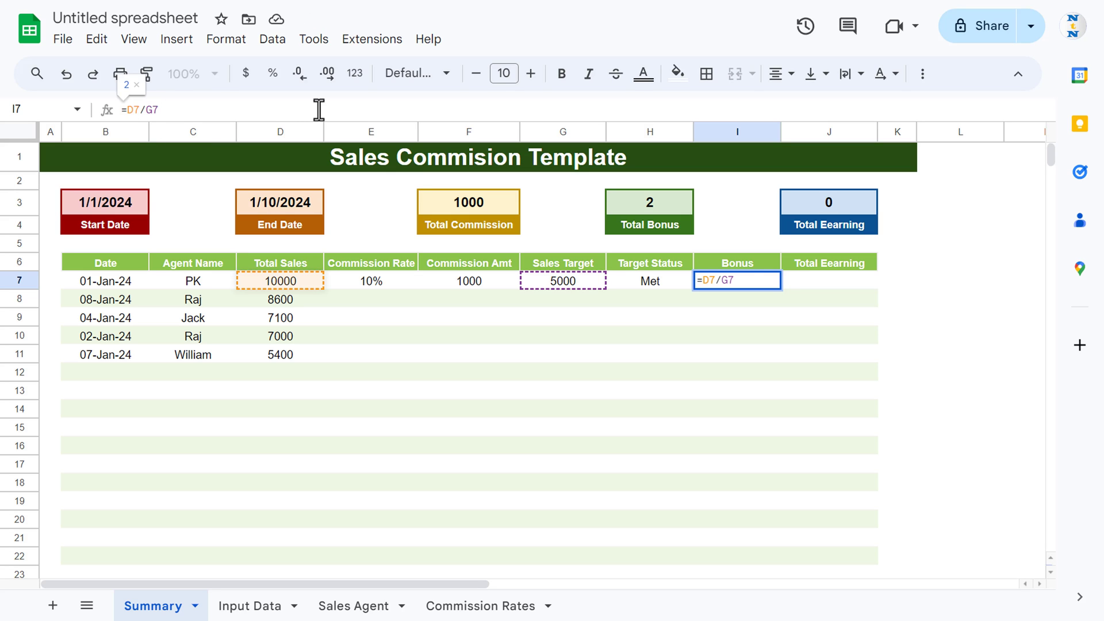
{"action": "type", "text": "VL"}
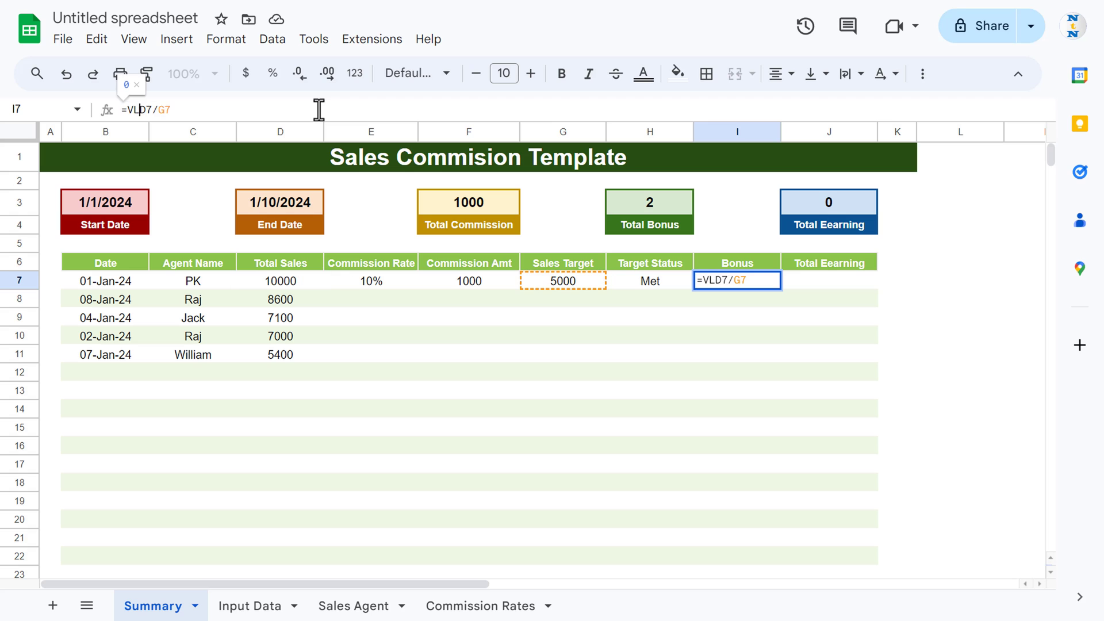
{"action": "type", "text": "OOKUP("}
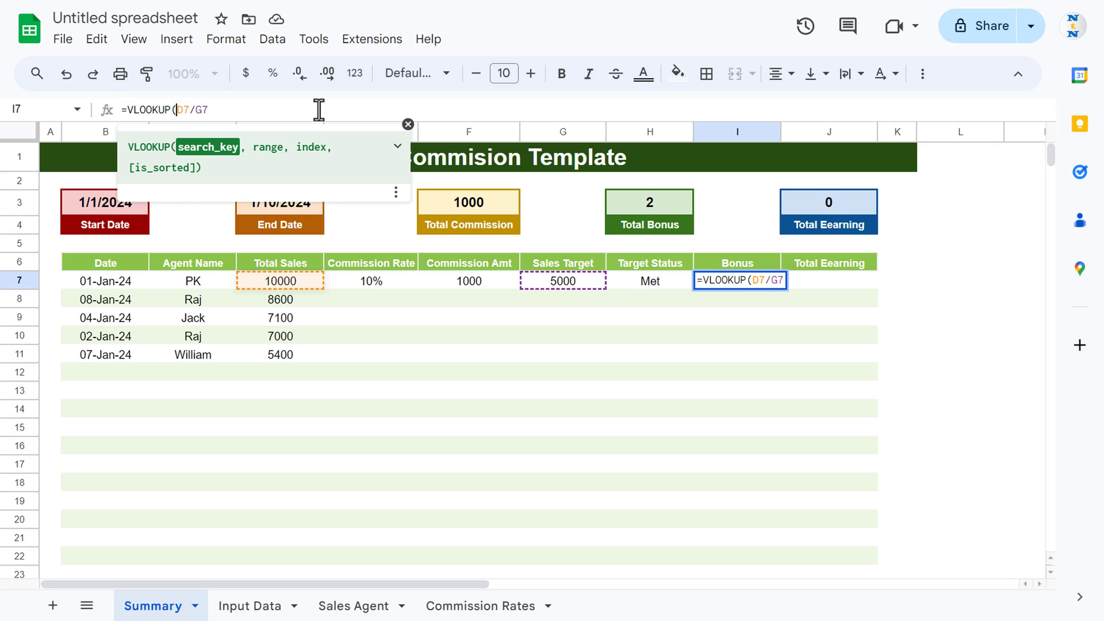
{"action": "left_click", "coordinate": [214, 151]}
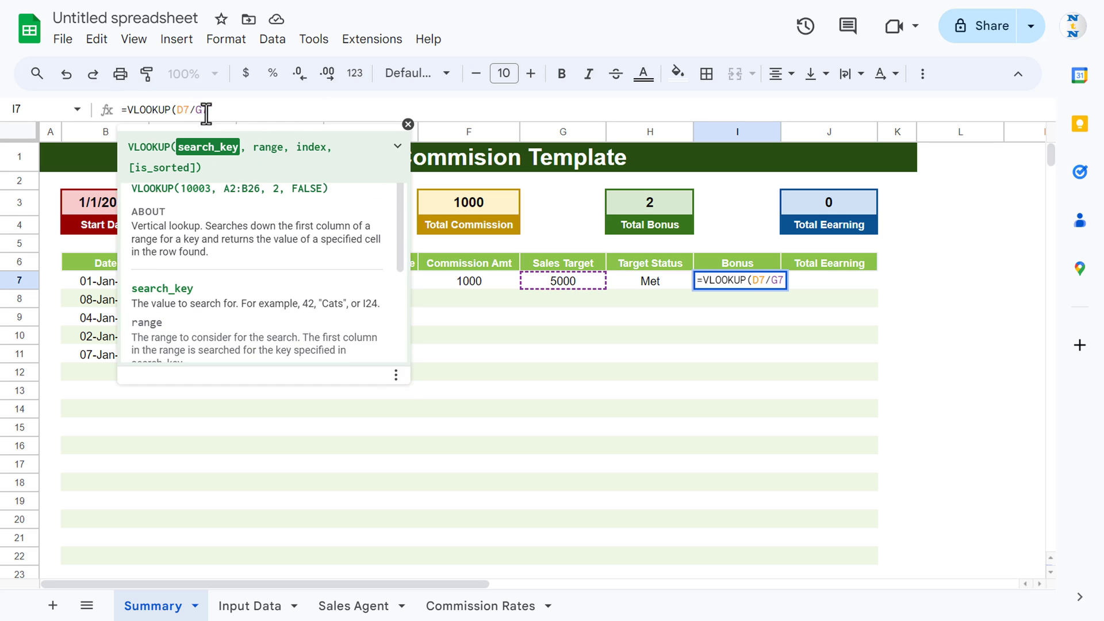
{"action": "left_click_drag", "start_coordinate": [208, 109], "coordinate": [173, 109]}
{"action": "left_click", "coordinate": [209, 109]}
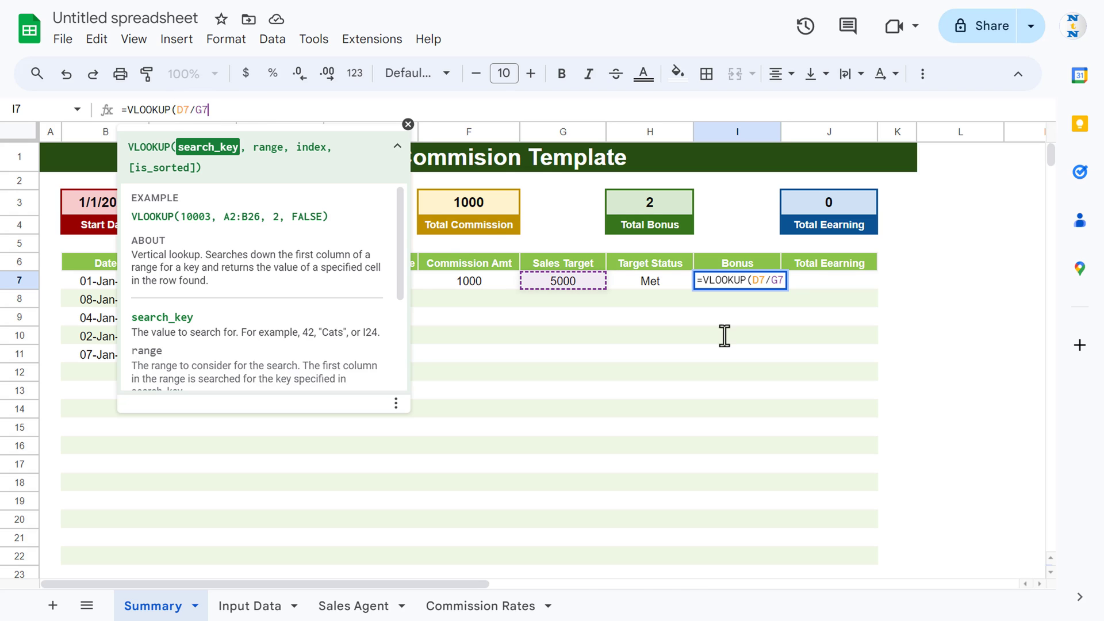
{"action": "type", "text": ","}
Complete I7's VLOOKUP with the absolute range 'Commission Rates'!$D$2:$E$5, index 2 and is_sorted 1, and enter it
{"action": "left_click", "coordinate": [509, 606]}
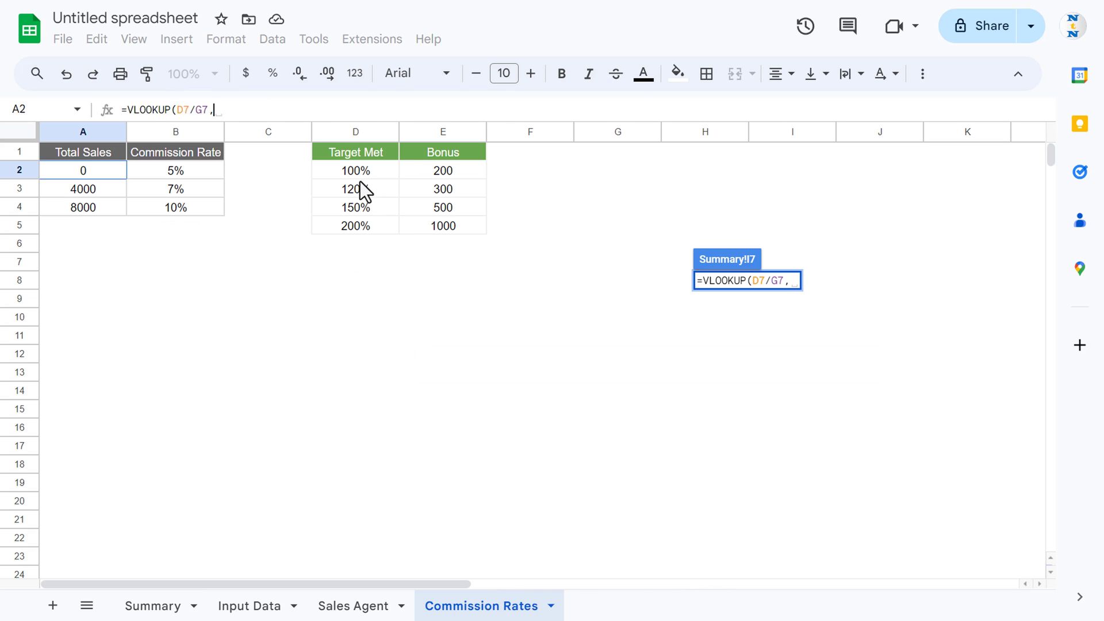
{"action": "left_click_drag", "start_coordinate": [361, 173], "coordinate": [438, 216]}
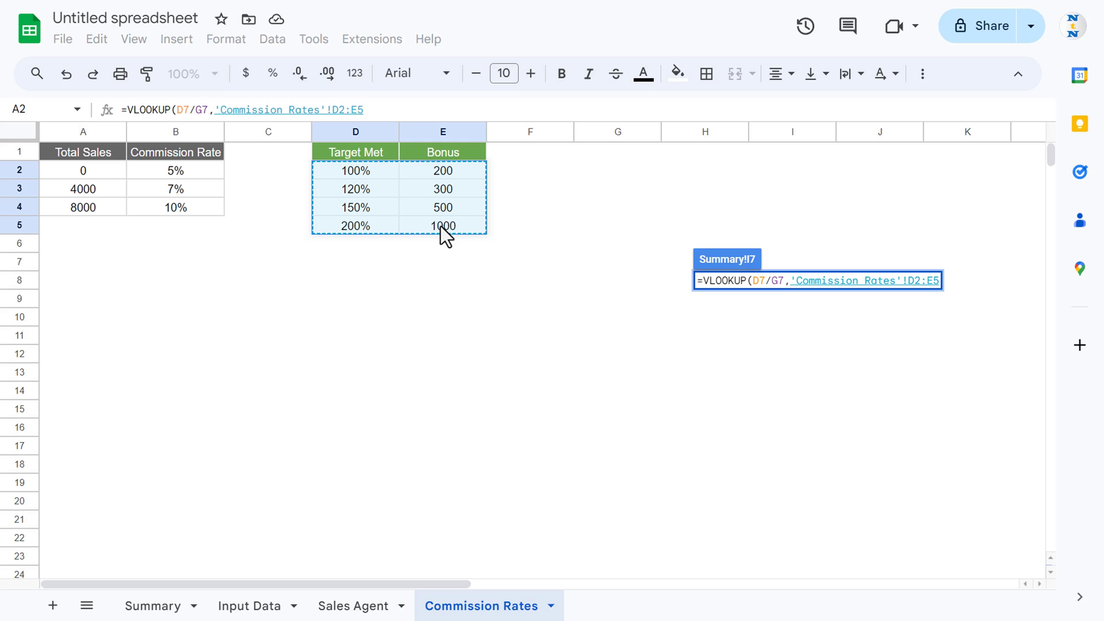
{"action": "key", "text": "F4"}
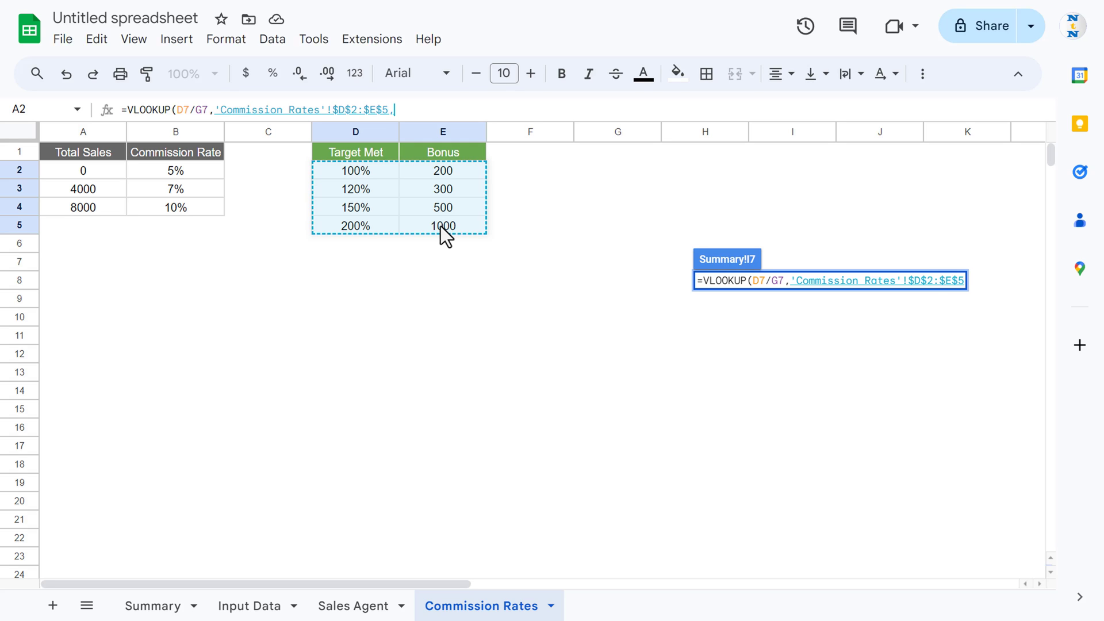
{"action": "type", "text": ",2,1"}
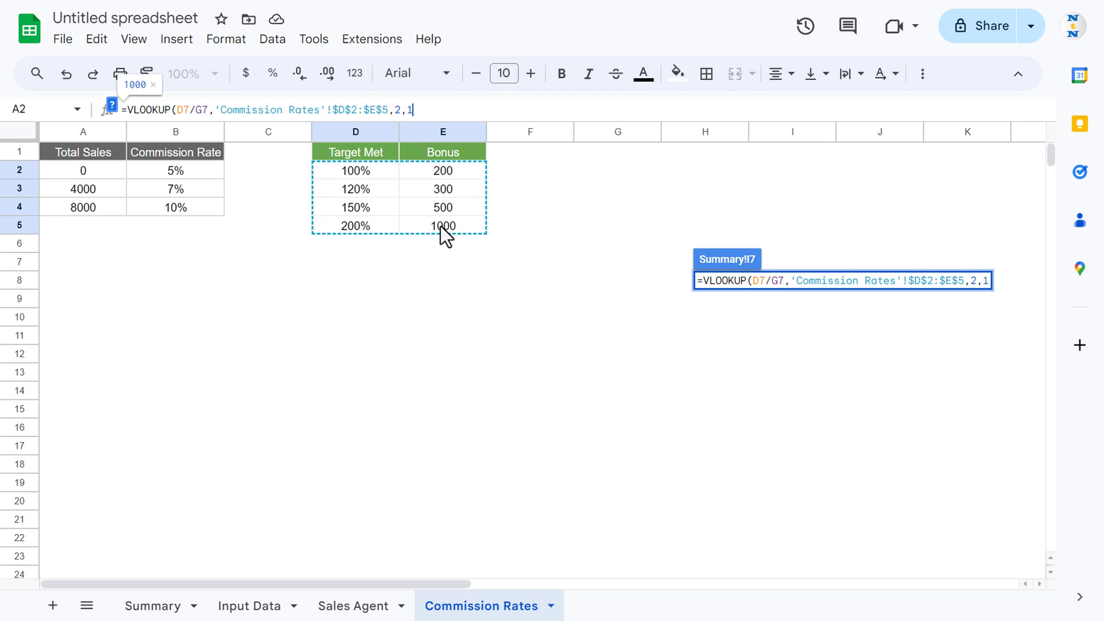
{"action": "type", "text": ")"}
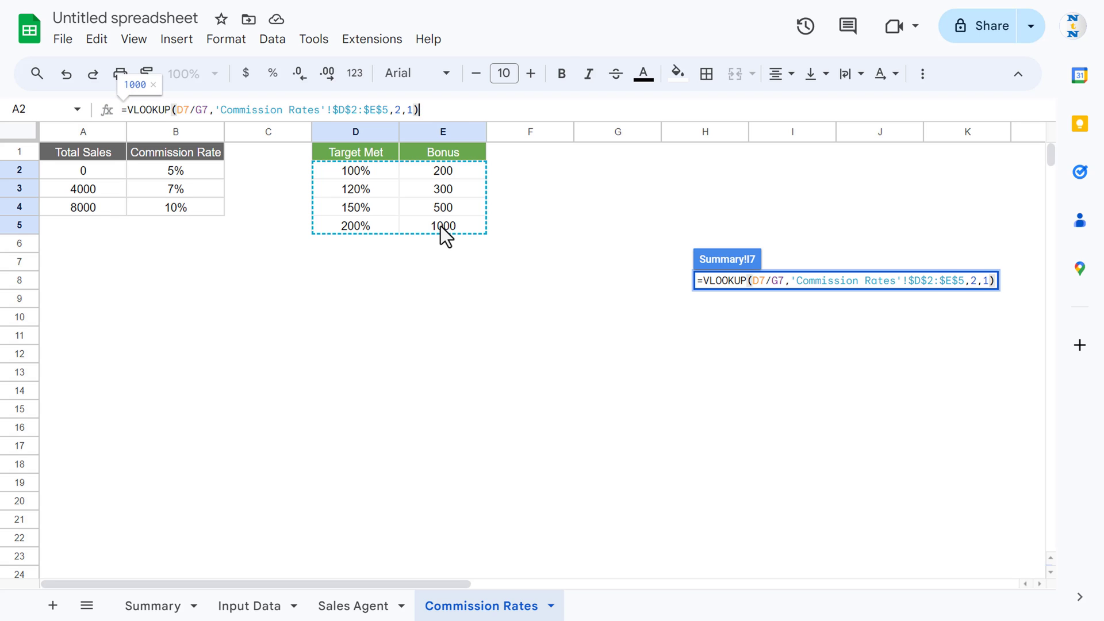
{"action": "key", "text": "Return"}
{"action": "key", "text": "Up"}
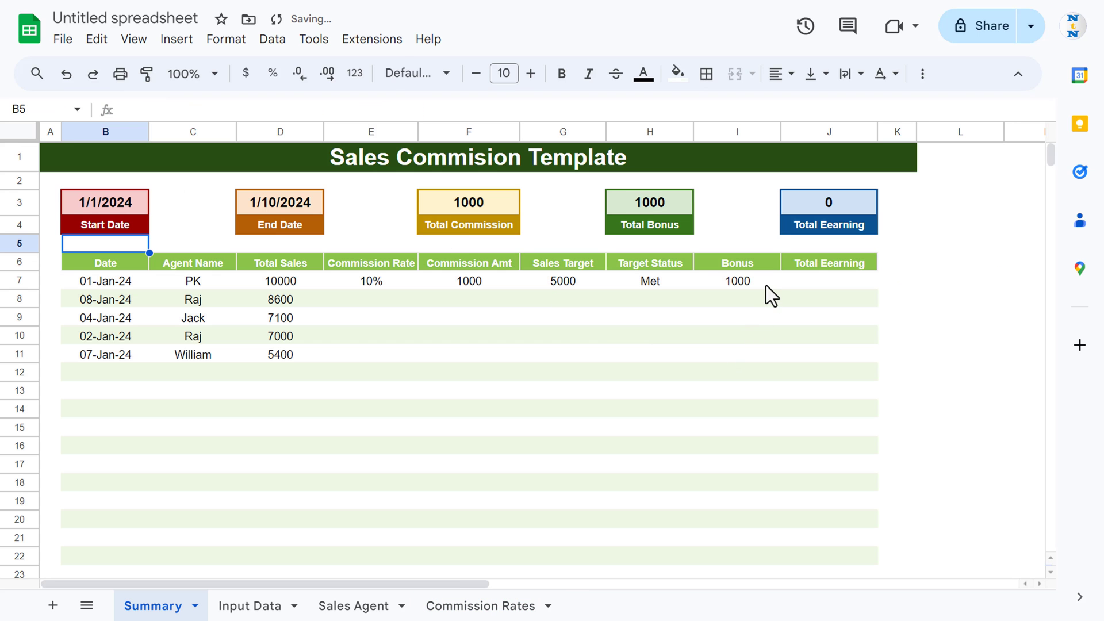
Enter =F7+I7 in Total Earning cell J7 to add the commission amount and bonus
{"action": "left_click", "coordinate": [766, 285]}
{"action": "left_click", "coordinate": [814, 280]}
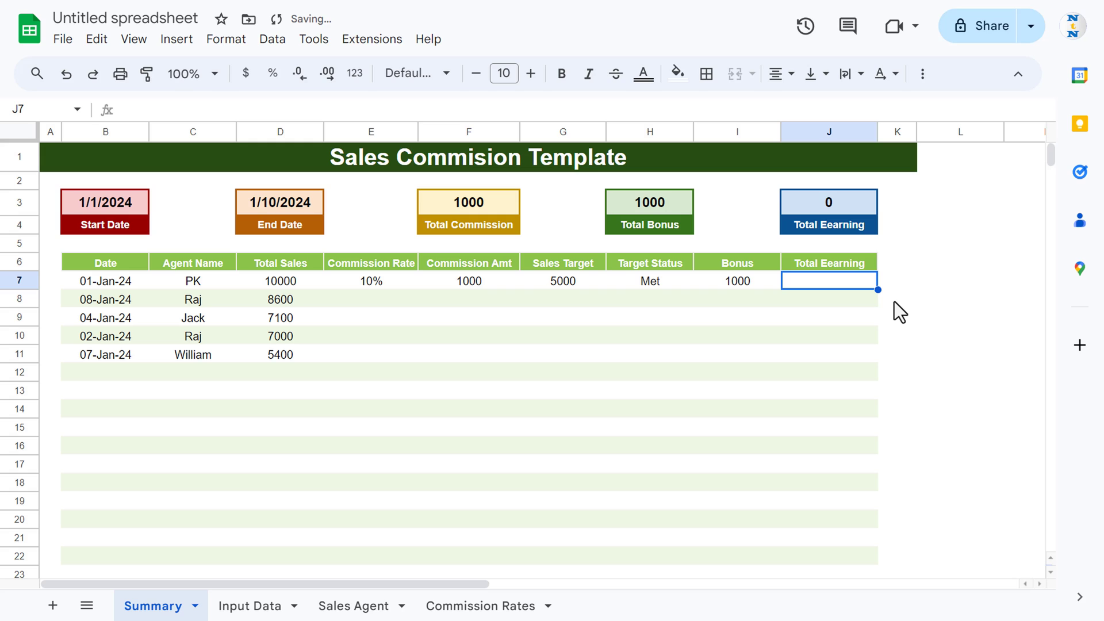
{"action": "type", "text": "="}
{"action": "key", "text": "Left"}
{"action": "key", "text": "Left"}
{"action": "key", "text": "Left"}
{"action": "key", "text": "Left"}
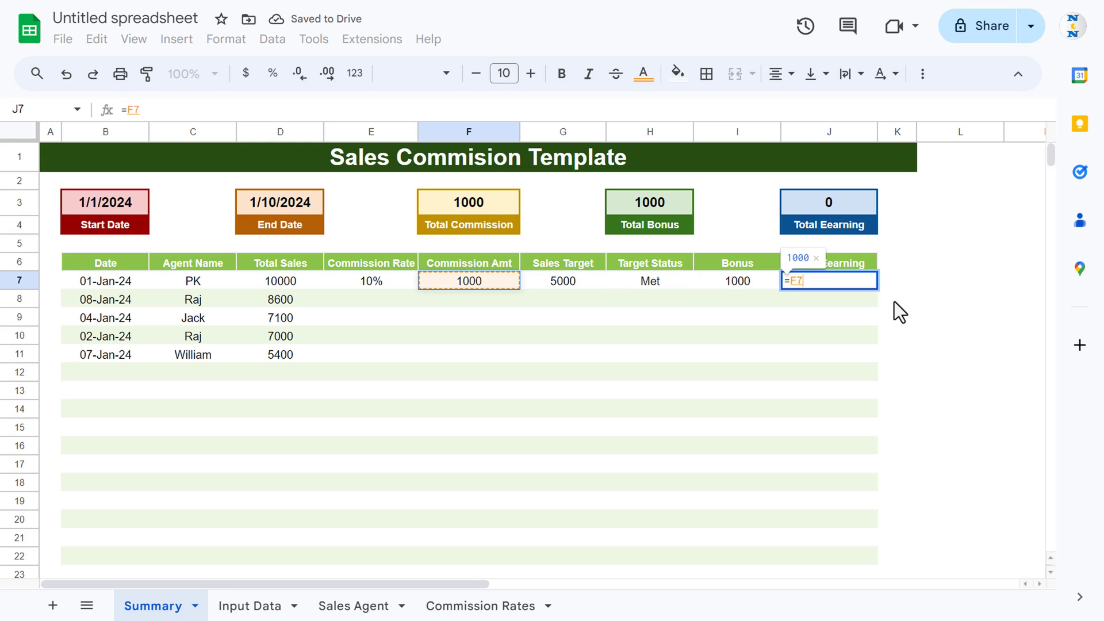
{"action": "type", "text": "+"}
{"action": "key", "text": "Left"}
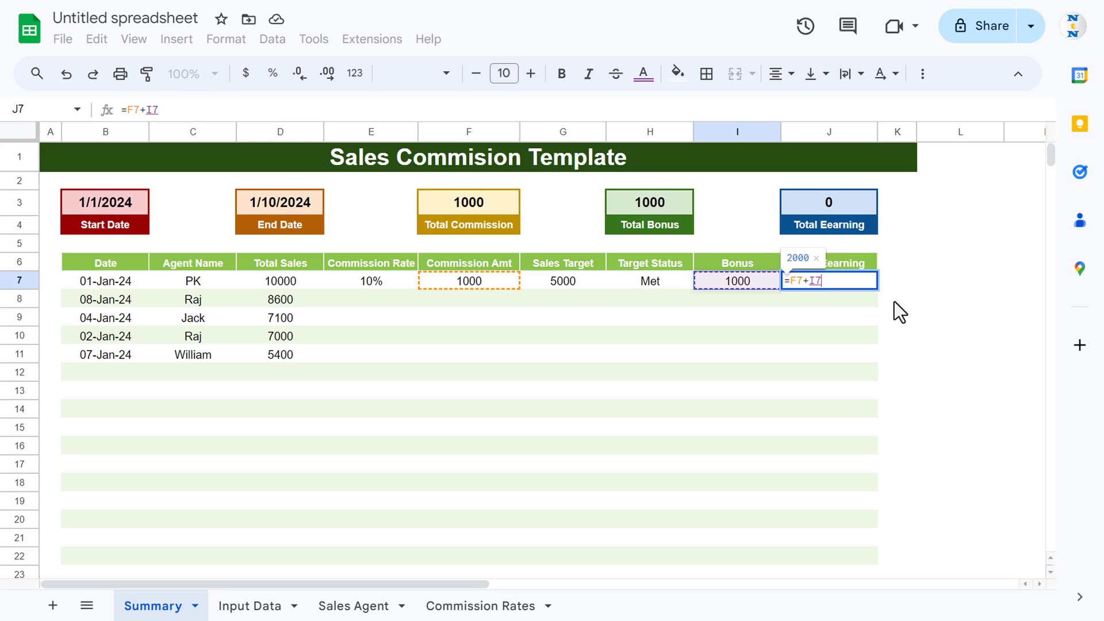
{"action": "key", "text": "Return"}
Fill the formulas in E7:J7 down through row 11
{"action": "left_click_drag", "start_coordinate": [373, 280], "coordinate": [863, 283]}
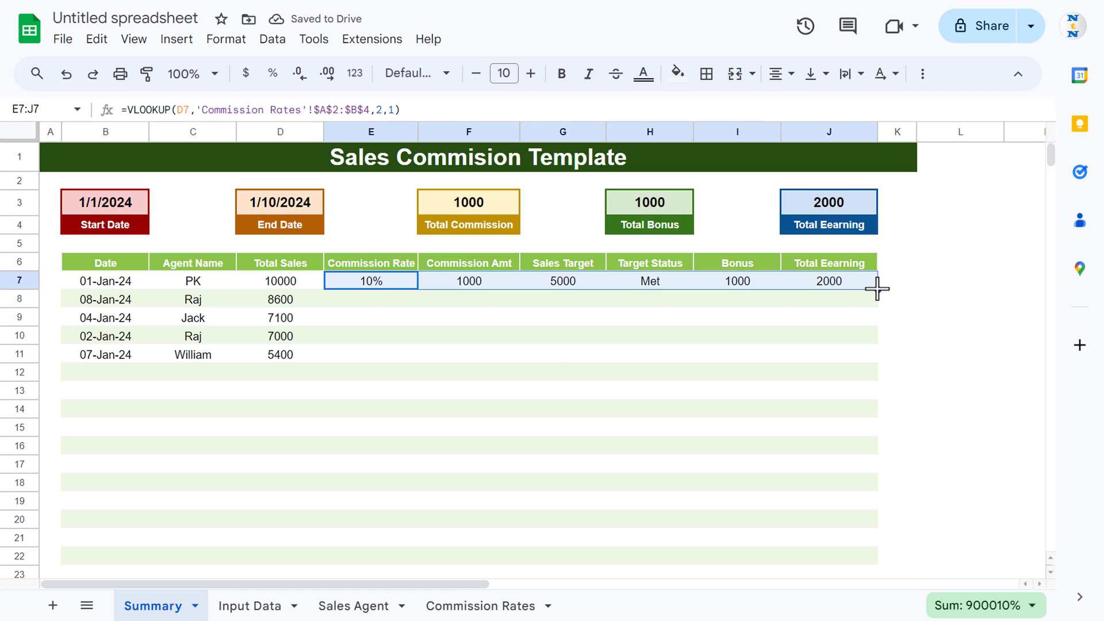
{"action": "double_click", "coordinate": [877, 288]}
{"action": "left_click", "coordinate": [437, 299]}
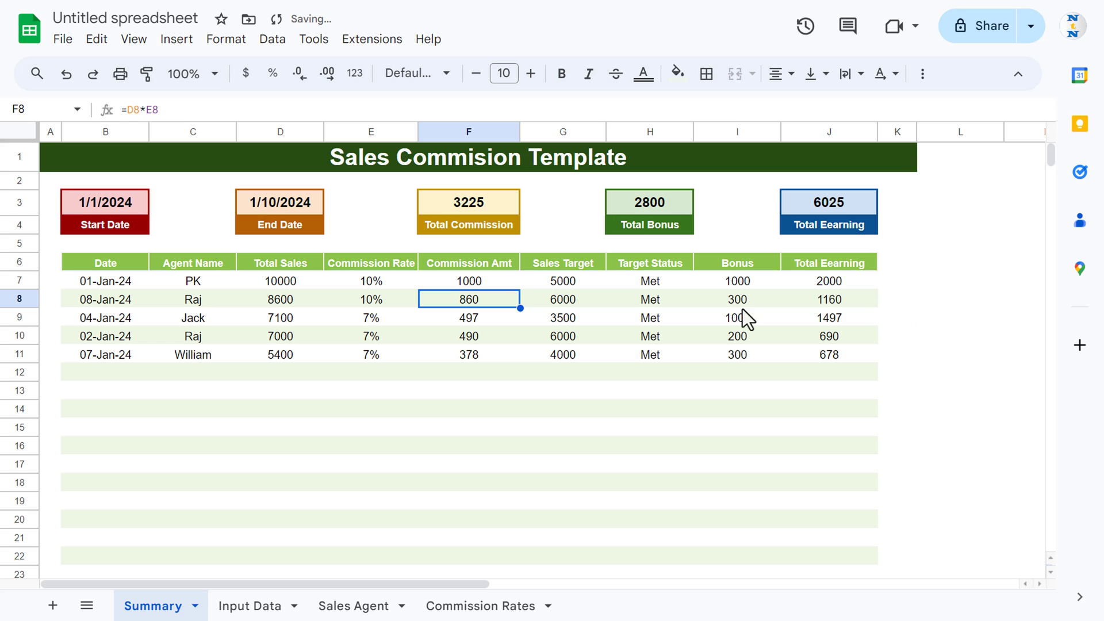
Test the filled formulas with End Date 1/2/2024 and undo the date change
{"action": "left_click", "coordinate": [282, 303]}
{"action": "double_click", "coordinate": [290, 209]}
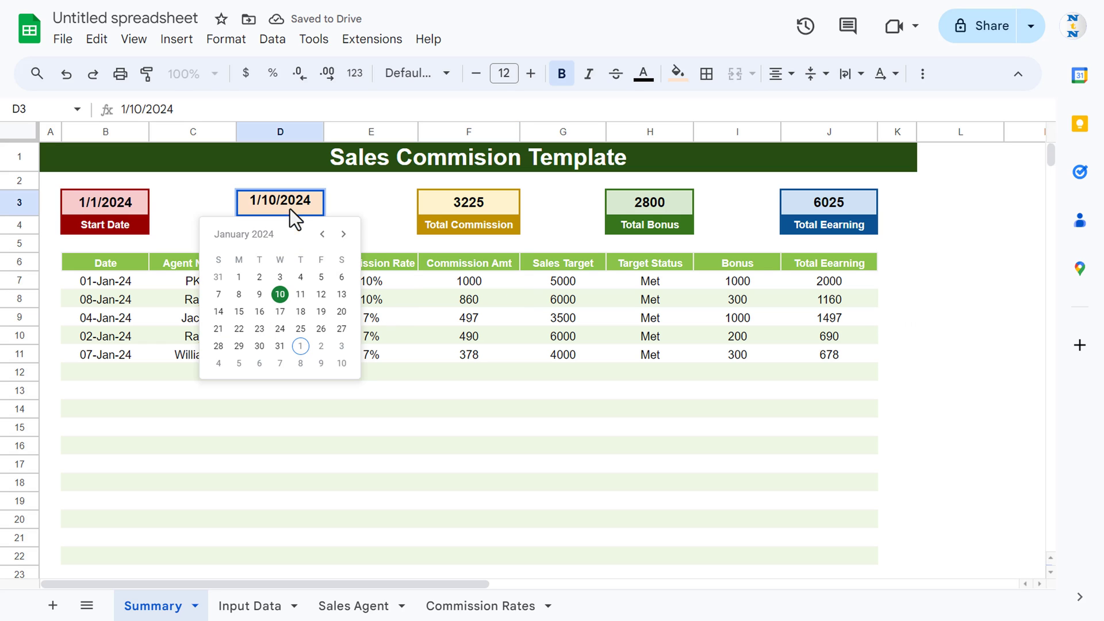
{"action": "left_click", "coordinate": [260, 278]}
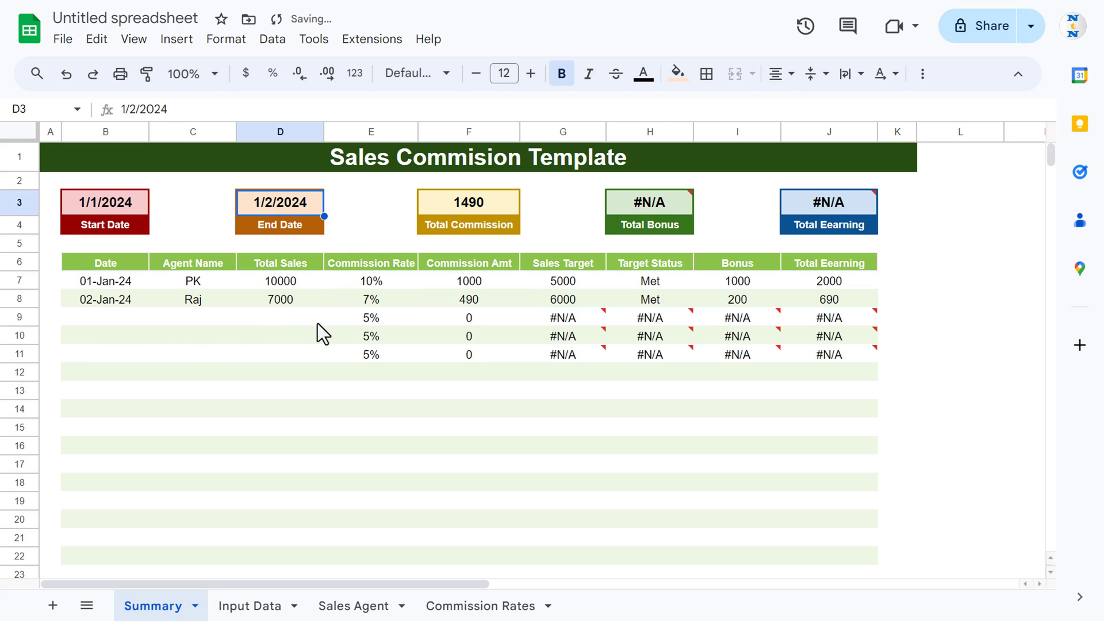
{"action": "left_click", "coordinate": [389, 323]}
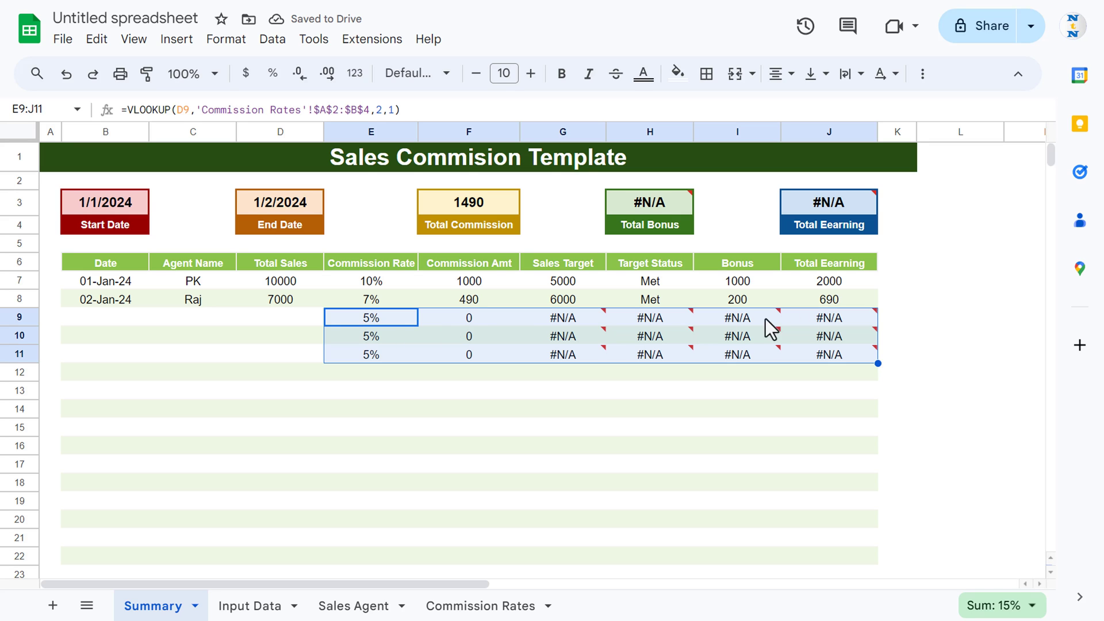
{"action": "key", "text": "ctrl+z"}
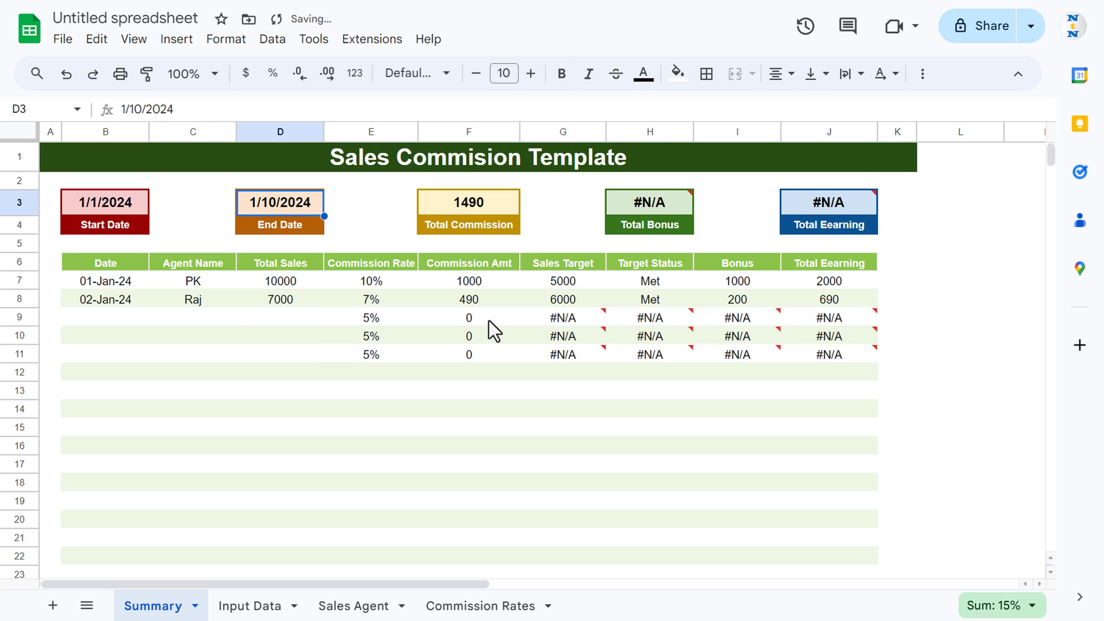
Wrap Commission Rate cell E7's VLOOKUP in IF(B7="","", ...) so it returns blank when the date is empty
{"action": "left_click", "coordinate": [411, 284]}
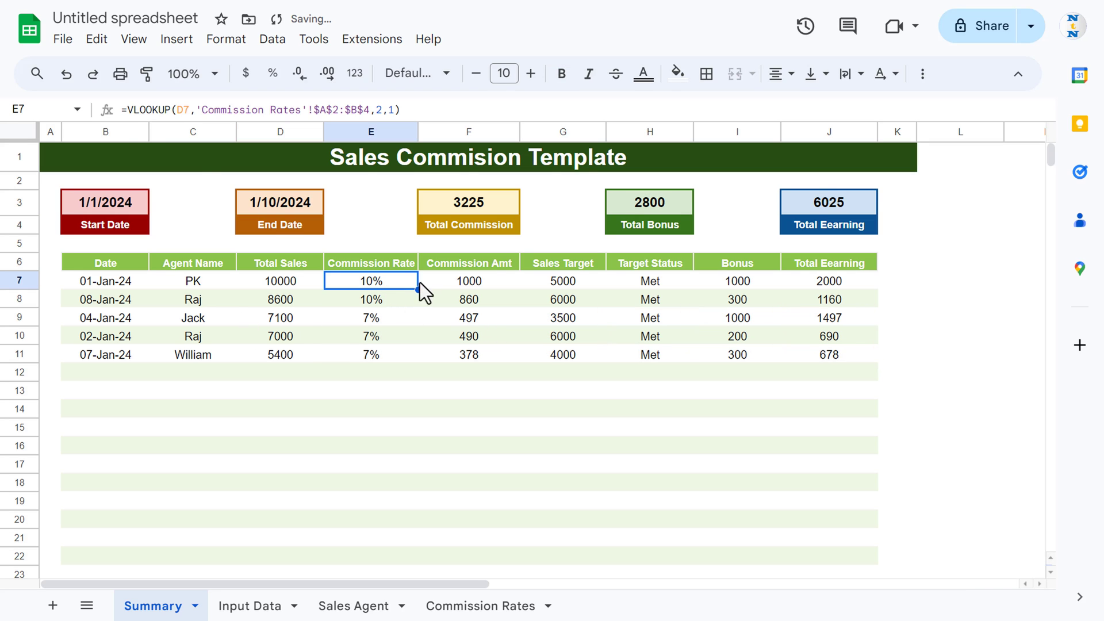
{"action": "left_click", "coordinate": [132, 107]}
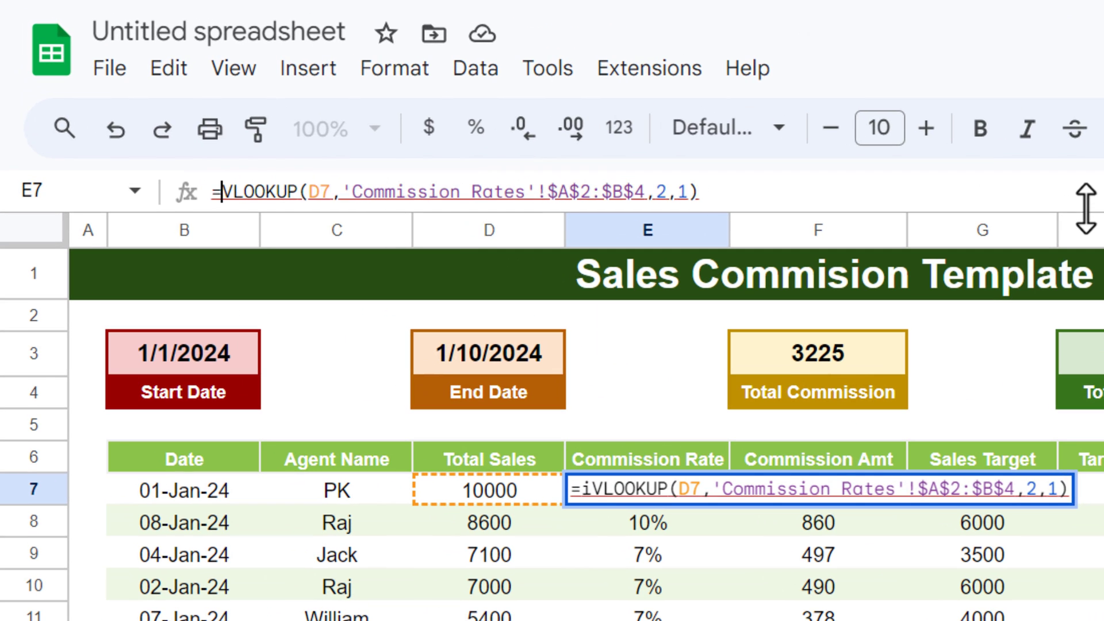
{"action": "type", "text": "IF"}
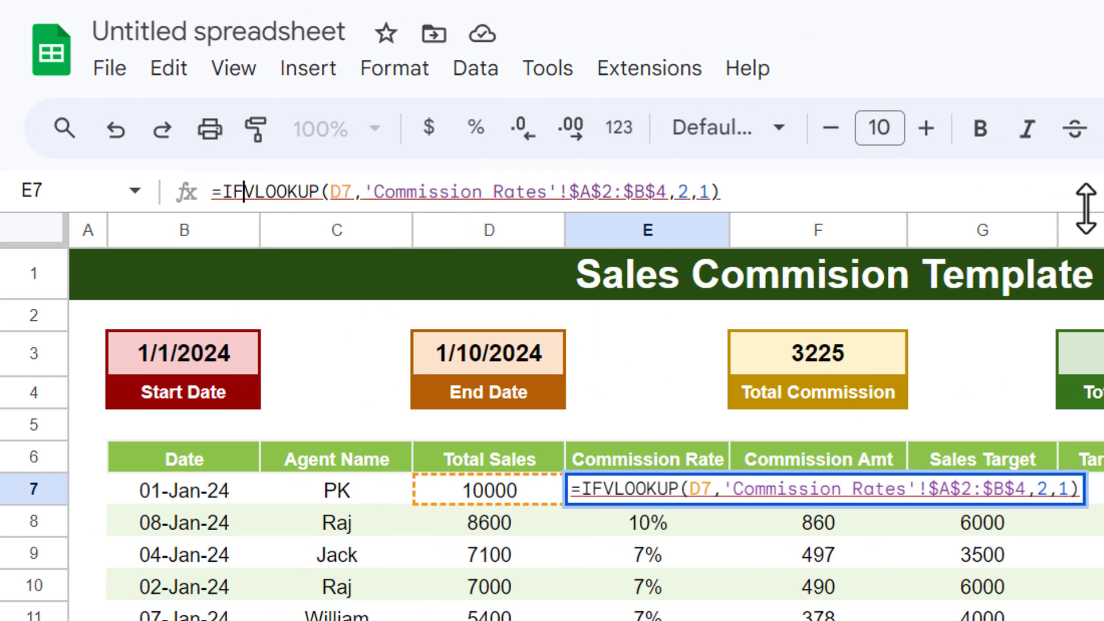
{"action": "type", "text": "("}
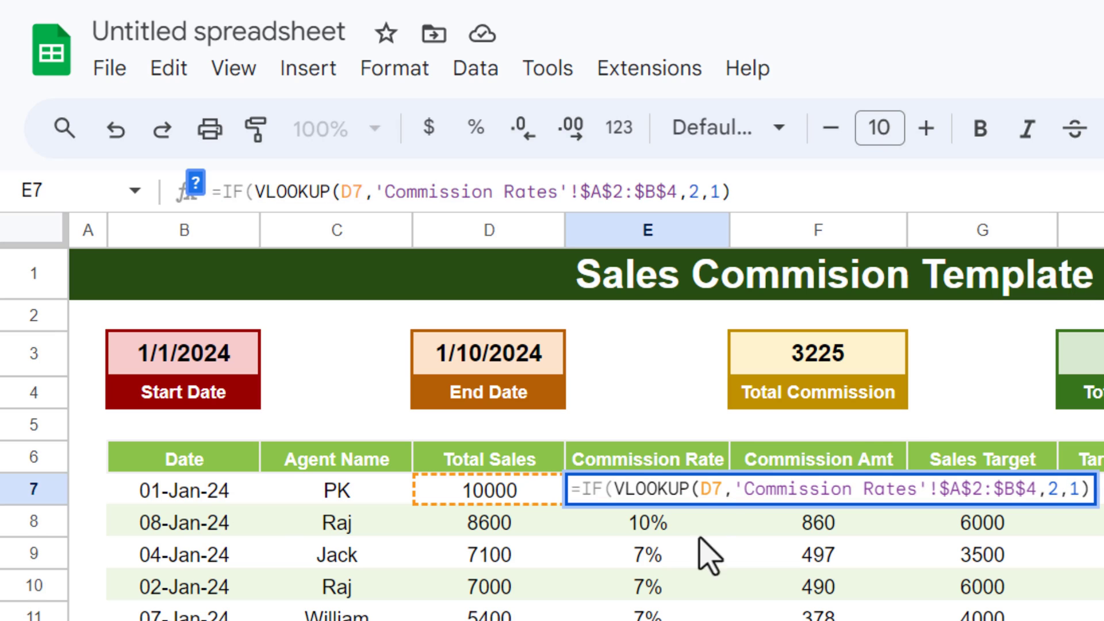
{"action": "left_click", "coordinate": [193, 493]}
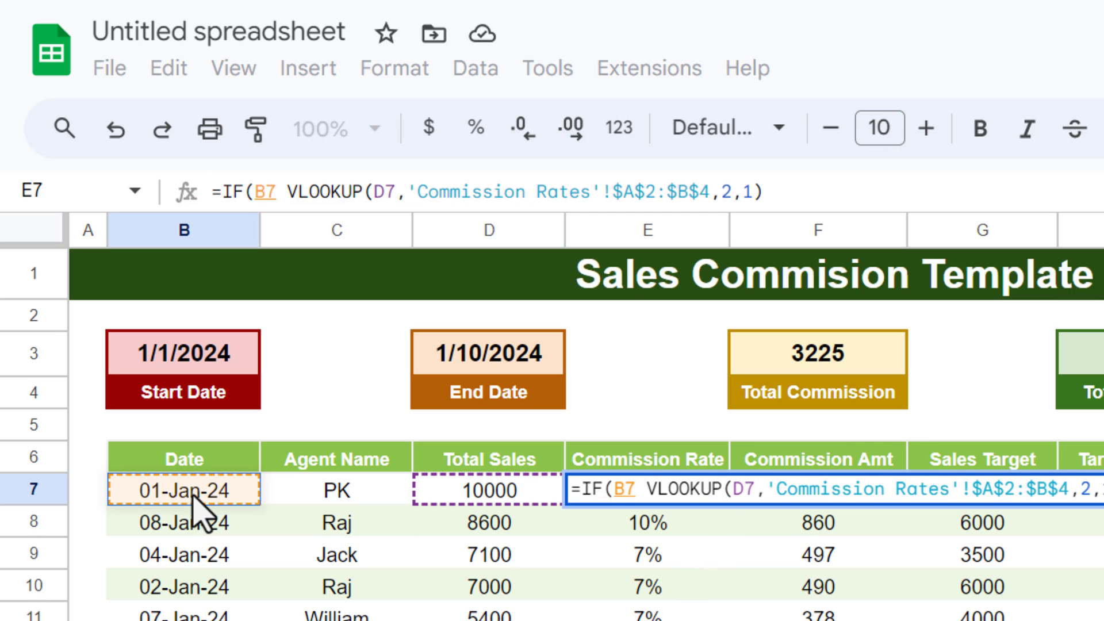
{"action": "type", "text": "="}
{"action": "type", "text": "\"\",\"\""}
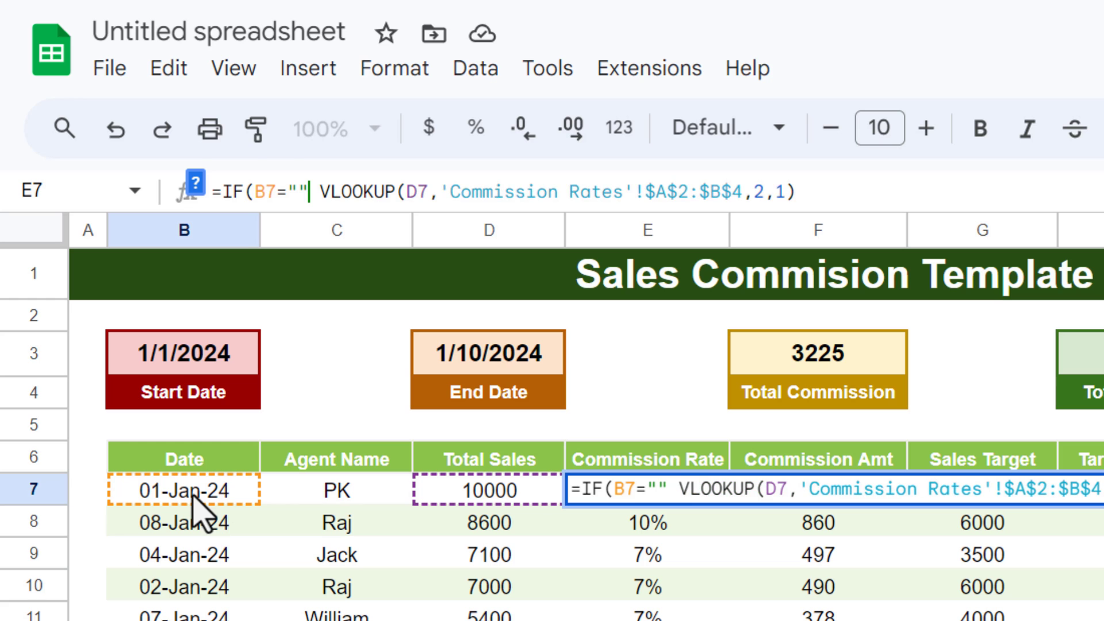
{"action": "type", "text": ","}
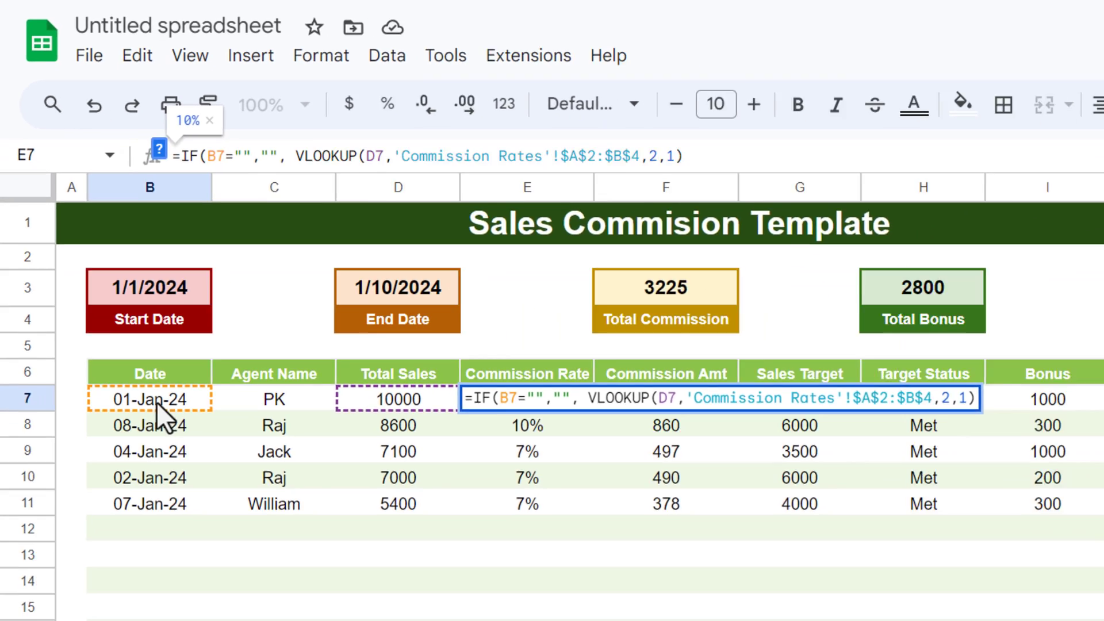
{"action": "key", "text": "Return"}
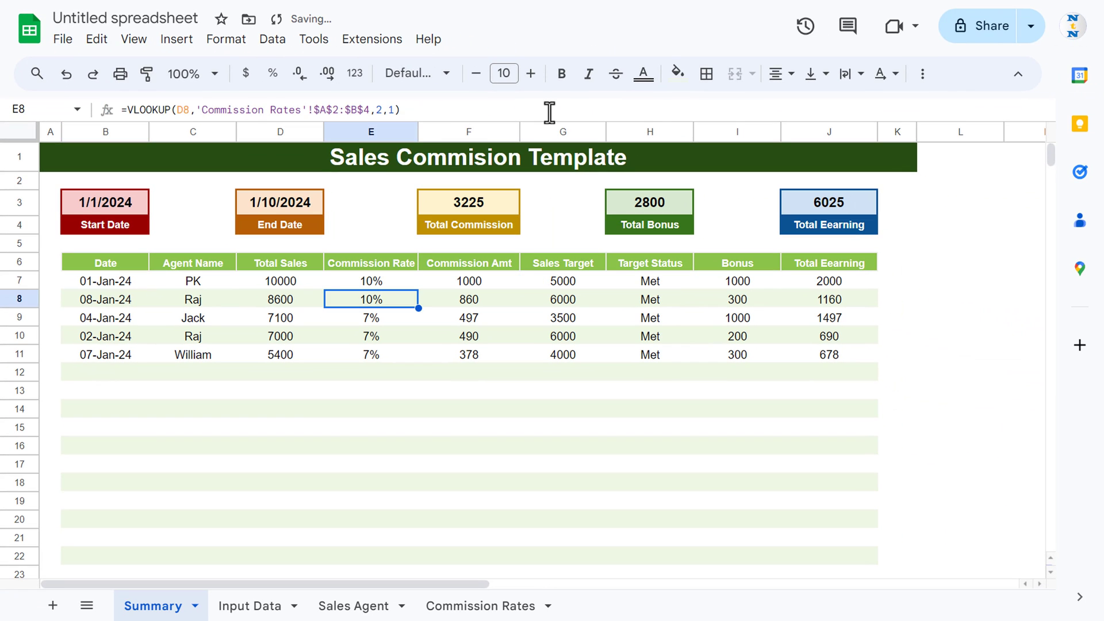
Copy the IF(B7="","", prefix from E7's formula and wrap Commission Amt cell F7's D7*E7 with it
{"action": "key", "text": "Up"}
{"action": "left_click_drag", "start_coordinate": [206, 109], "coordinate": [129, 110]}
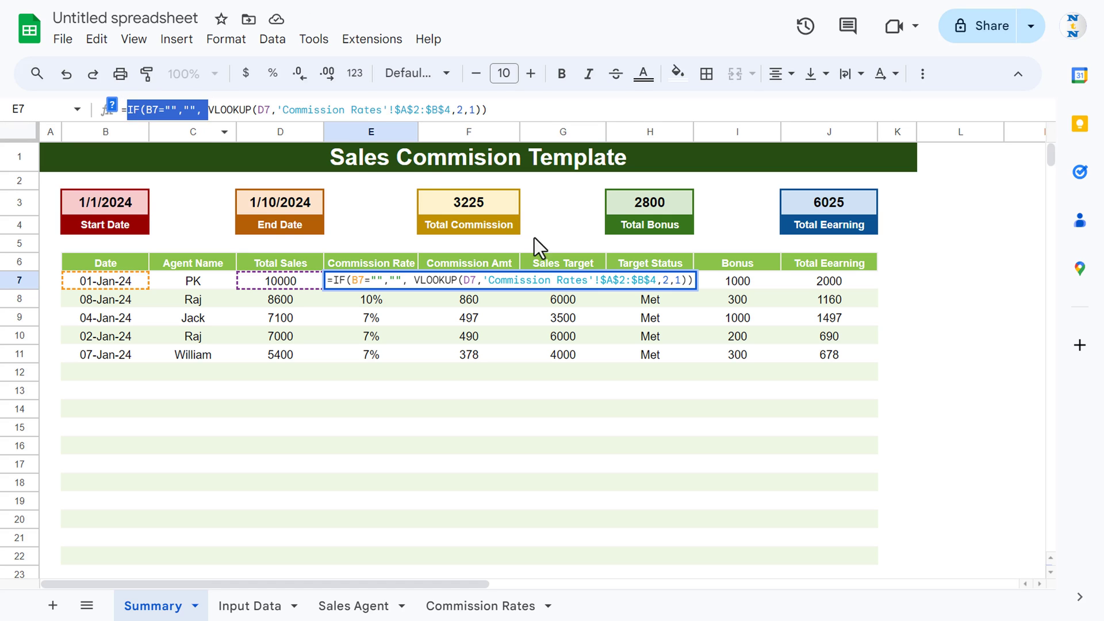
{"action": "key", "text": "Escape"}
{"action": "left_click", "coordinate": [484, 281]}
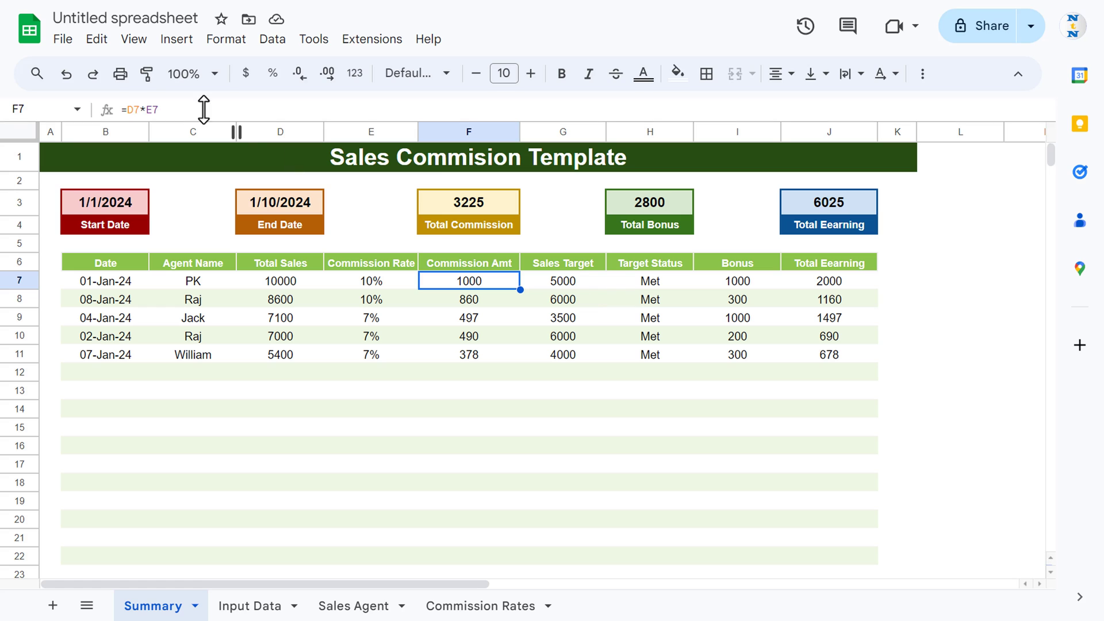
{"action": "left_click", "coordinate": [127, 111]}
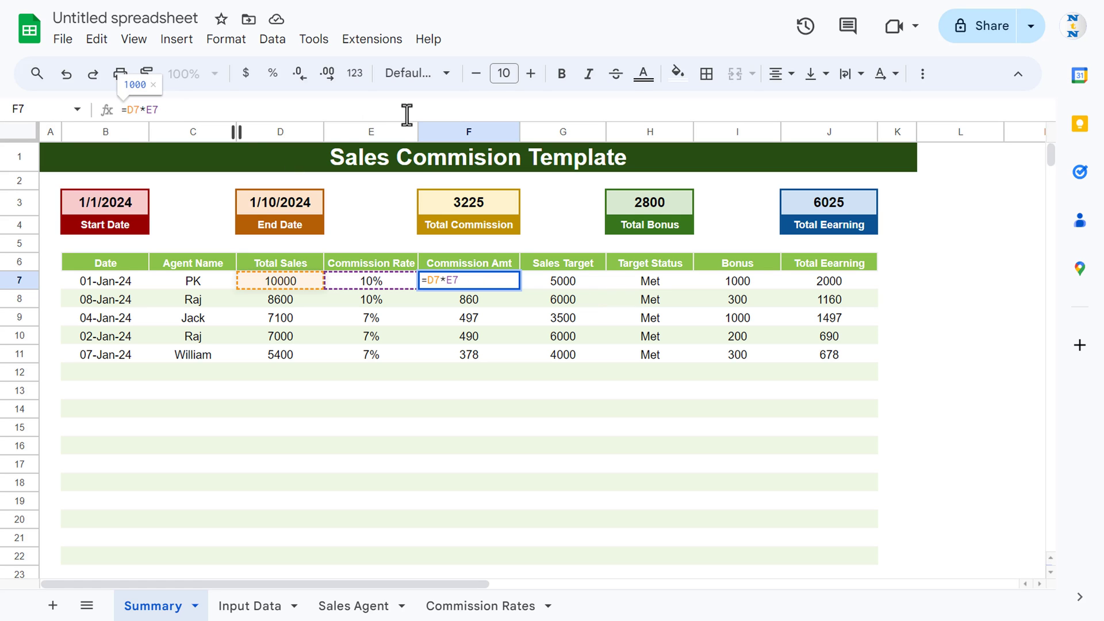
{"action": "type", "text": "IF(B7=\"\",\"\","}
{"action": "key", "text": "Return"}
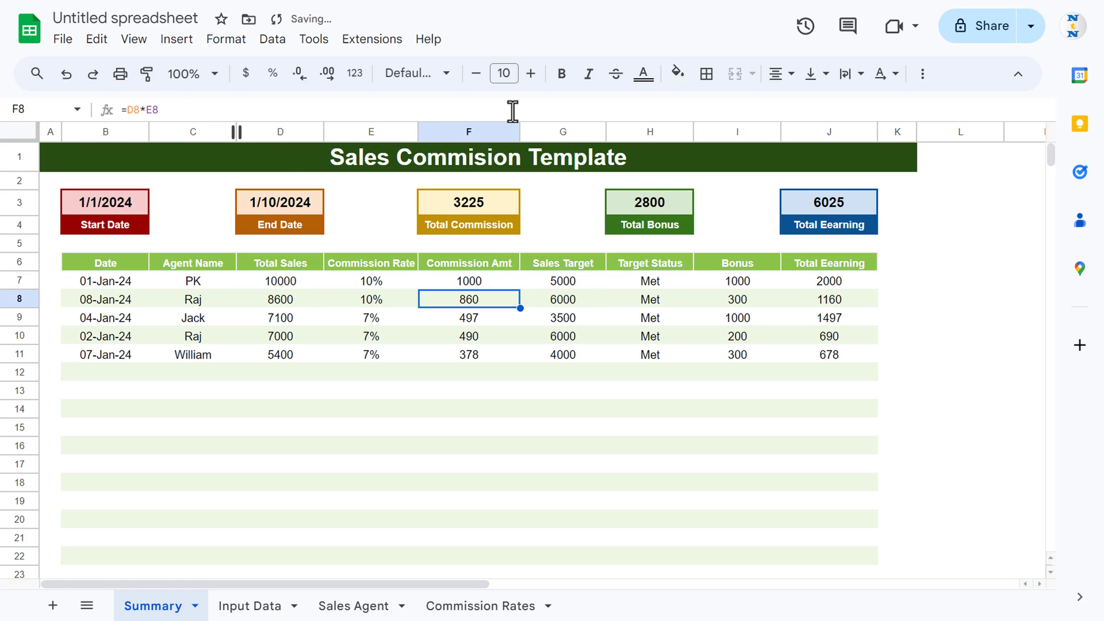
Wrap Sales Target cell G7's VLOOKUP in the same IF(B7="","", ...) blank check
{"action": "key", "text": "Up"}
{"action": "key", "text": "Right"}
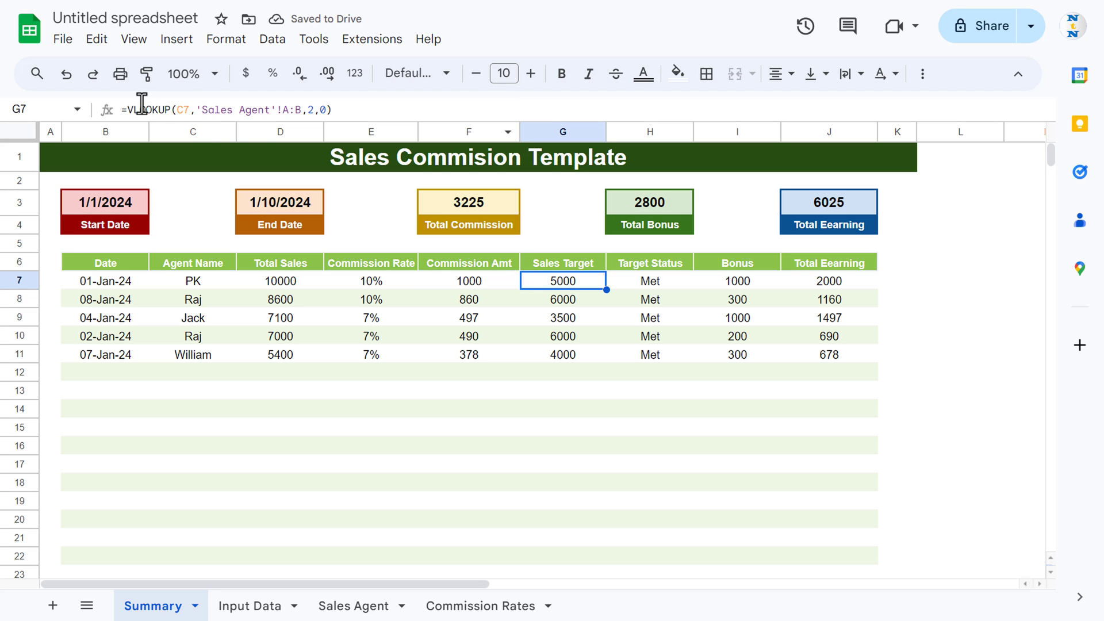
{"action": "left_click", "coordinate": [126, 109]}
{"action": "type", "text": "IF(C7=\"\",\"\","}
{"action": "key", "text": "Return"}
{"action": "key", "text": "Up"}
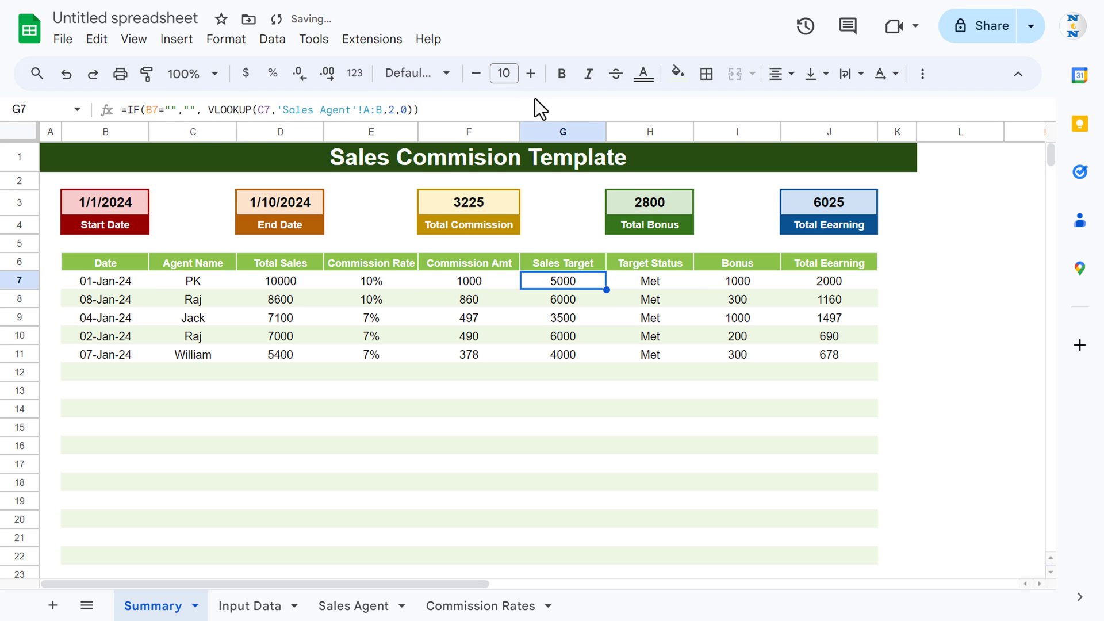
Wrap Target Status cell H7's IF(D7>=G7,"Met","Not Met") formula in the IF(B7="","", ...) blank check
{"action": "key", "text": "Right"}
{"action": "left_click", "coordinate": [126, 110]}
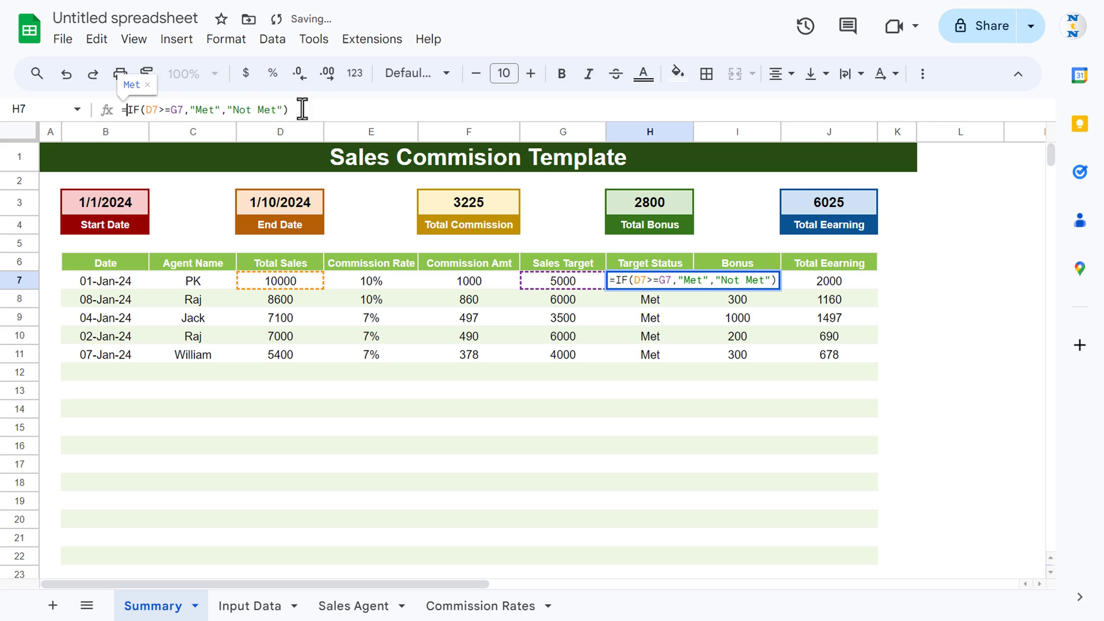
{"action": "type", "text": "IF(C7=\"\",\"\","}
{"action": "key", "text": "Return"}
{"action": "key", "text": "Up"}
Wrap Bonus cell I7's VLOOKUP(D7/G7, ...) formula in the IF(B7="","", ...) blank check
{"action": "key", "text": "Right"}
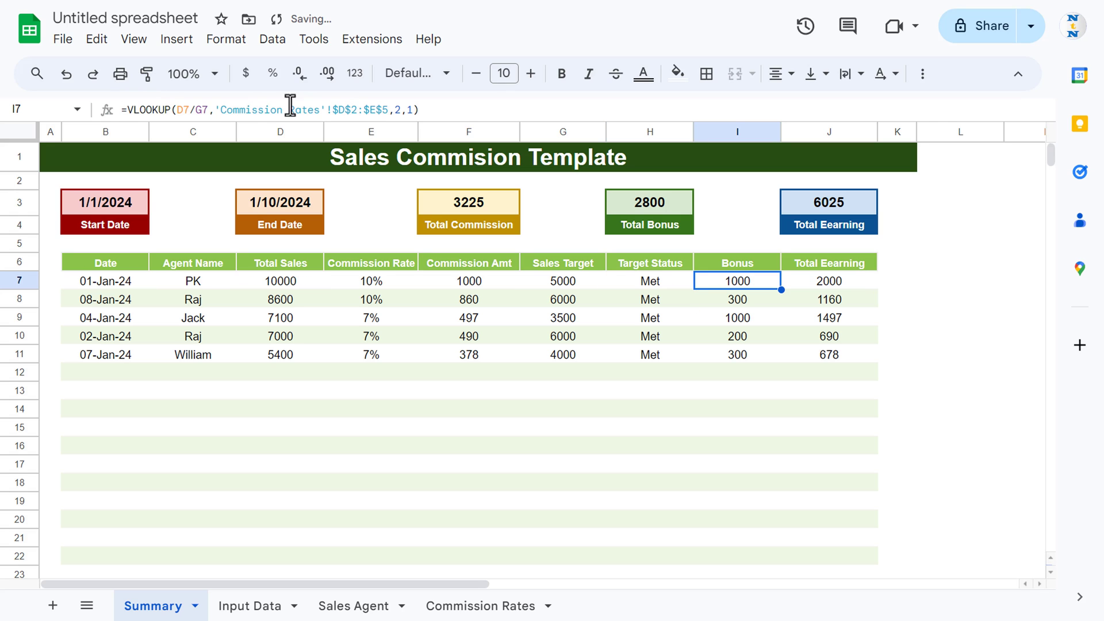
{"action": "left_click", "coordinate": [126, 109]}
{"action": "type", "text": "IF(C7=\"\",\"\","}
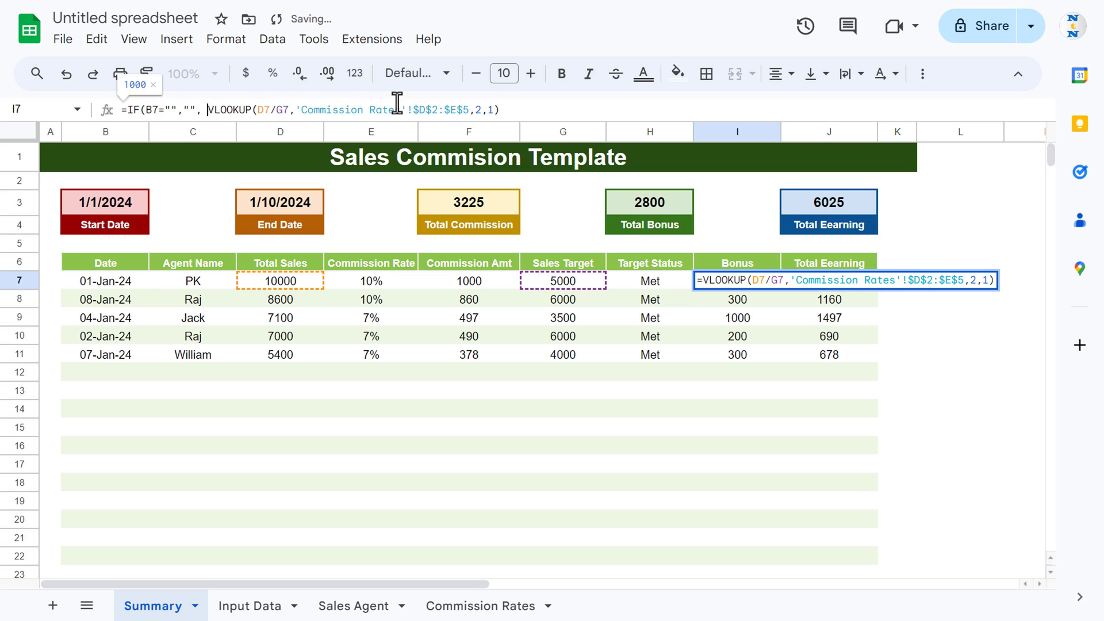
{"action": "key", "text": "Return"}
{"action": "key", "text": "Up"}
Wrap Total Earning cell J7's F7+I7 formula in the IF(B7="","", ...) blank check
{"action": "key", "text": "Right"}
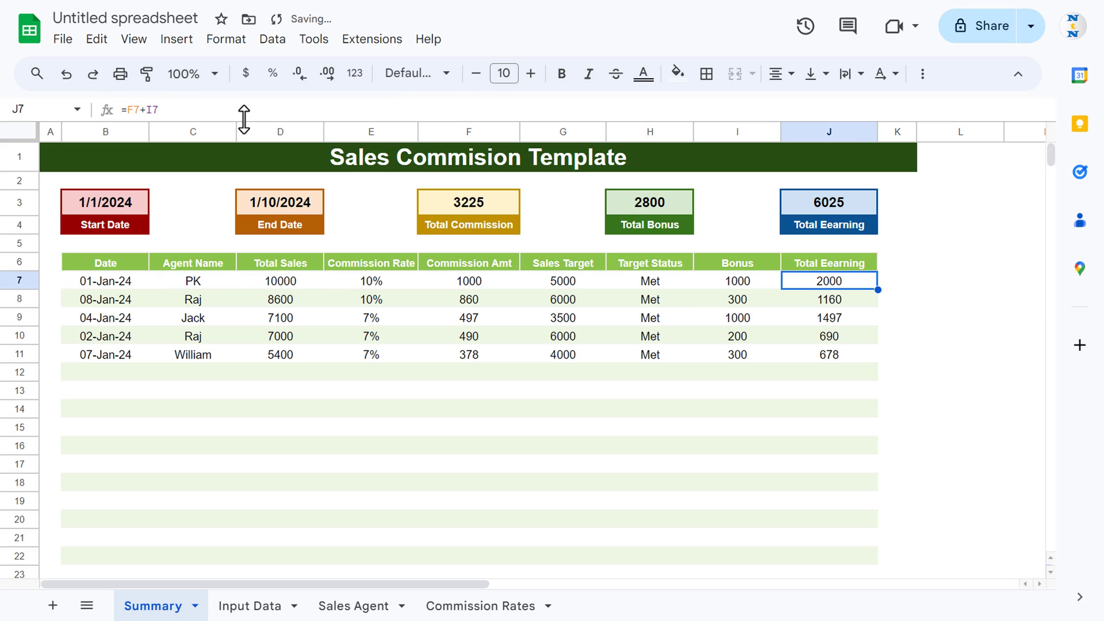
{"action": "left_click", "coordinate": [125, 109]}
{"action": "type", "text": "IF(B7=\"\",\"\","}
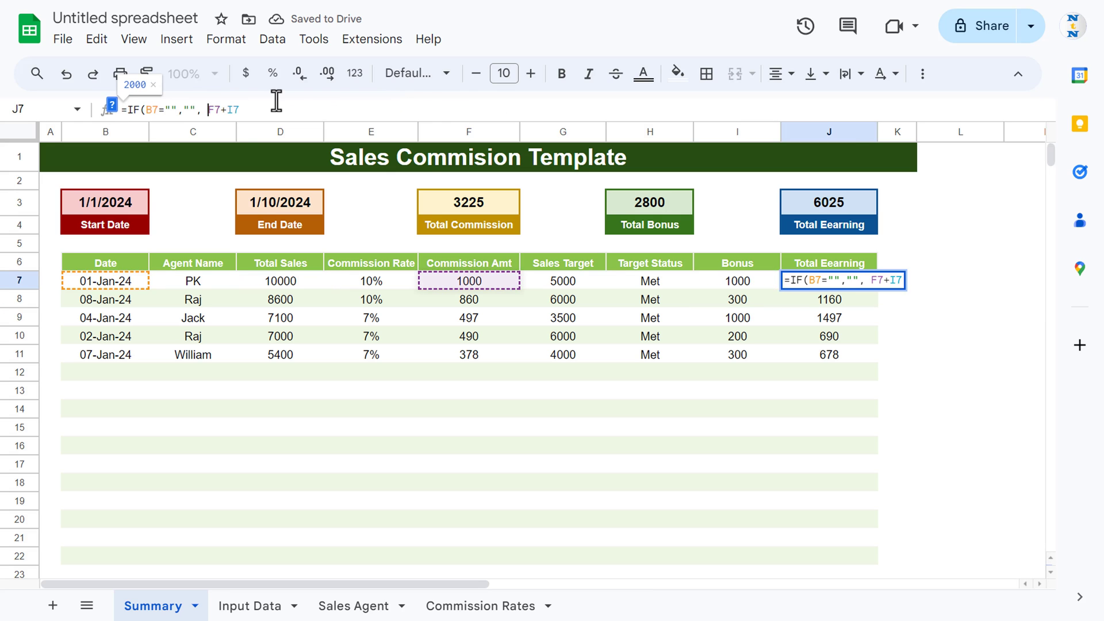
{"action": "key", "text": "Return"}
{"action": "key", "text": "Up"}
Fill the updated formulas in E7:J7 down through row 1000
{"action": "key", "text": "Left"}
{"action": "key", "text": "Left"}
{"action": "key", "text": "Left"}
{"action": "key", "text": "Left"}
{"action": "key", "text": "Left"}
{"action": "key", "text": "Left"}
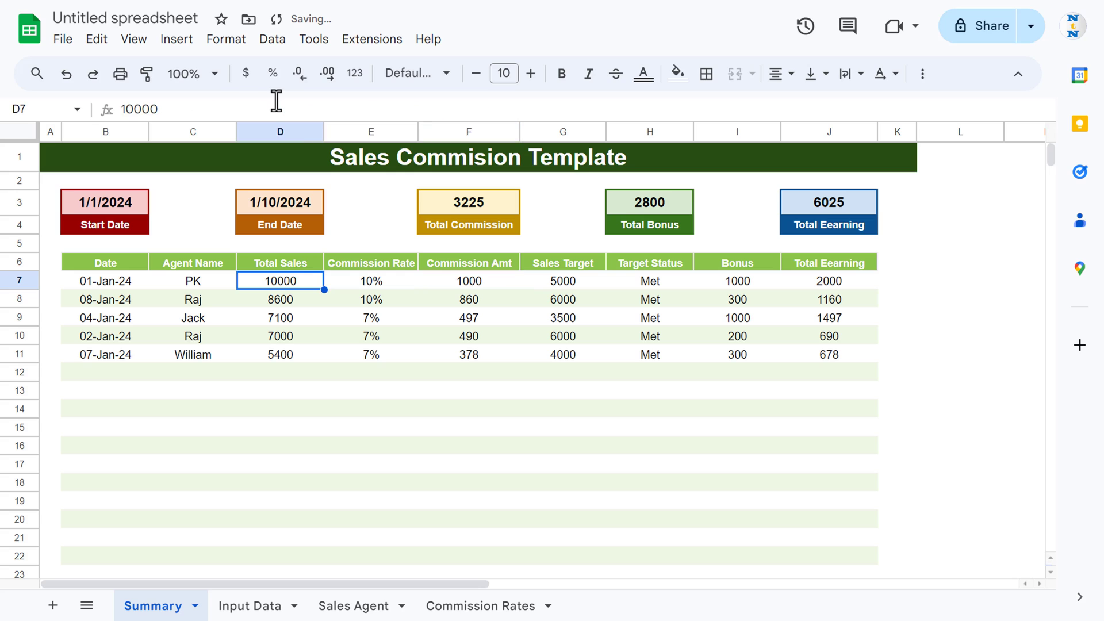
{"action": "key", "text": "Right"}
{"action": "key", "text": "shift+Right"}
{"action": "key", "text": "shift+Right"}
{"action": "key", "text": "shift+Right"}
{"action": "key", "text": "shift+Right"}
{"action": "key", "text": "shift+Right"}
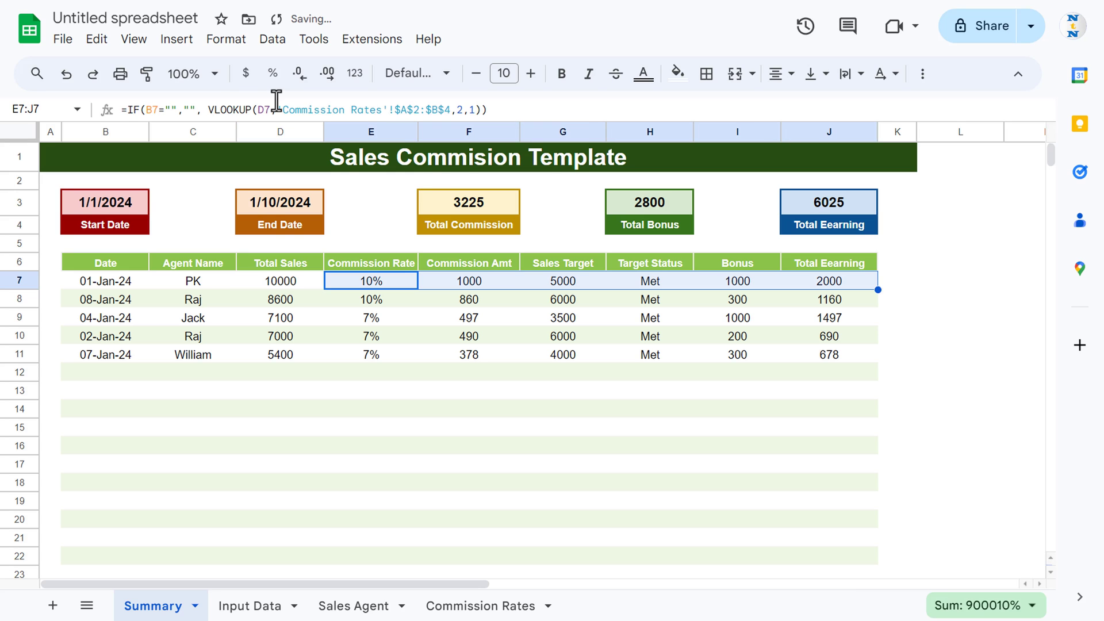
{"action": "key", "text": "ctrl+shift+Down"}
{"action": "key", "text": "ctrl+shift+Down"}
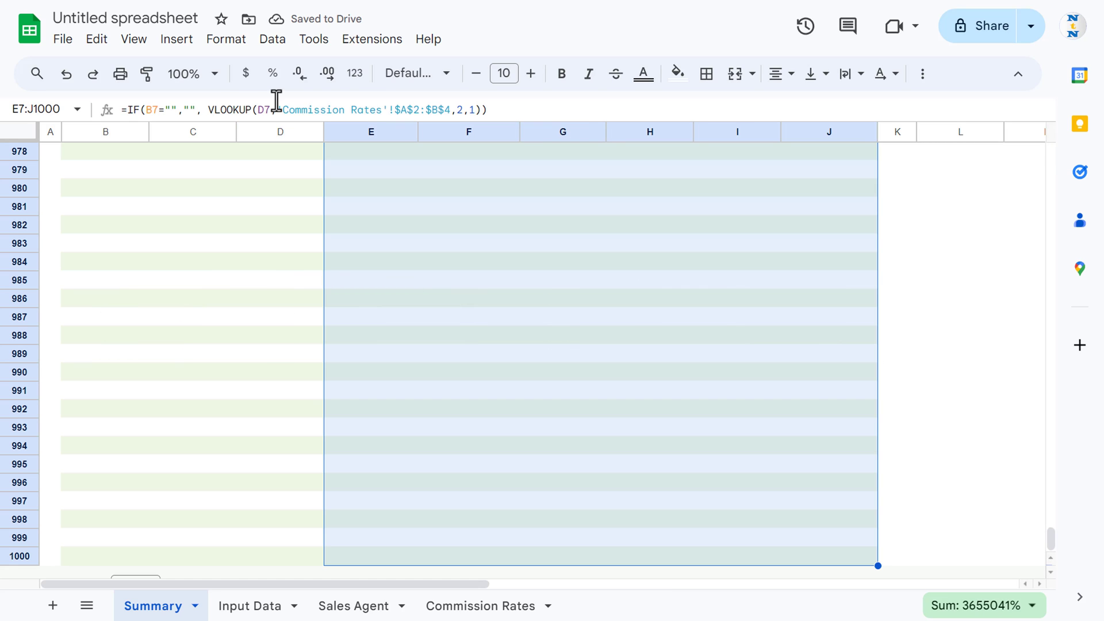
{"action": "key", "text": "ctrl+d"}
{"action": "key", "text": "ctrl+Home"}
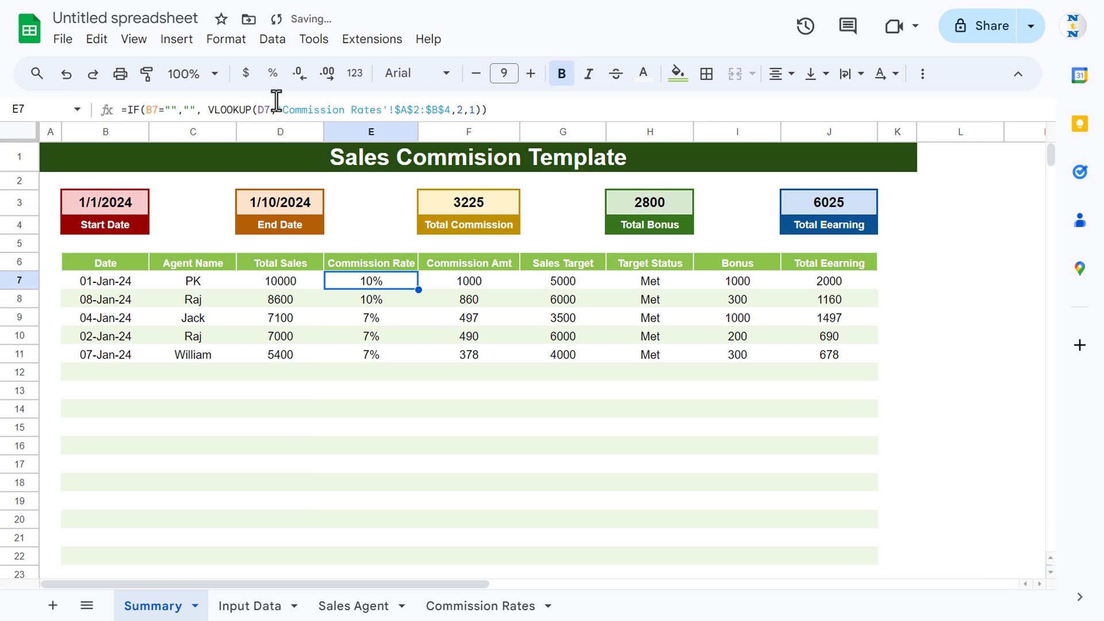
Test the refilled formulas by setting the End Date in D3 to 1/2/2024
{"action": "key", "text": "Up"}
{"action": "left_click", "coordinate": [280, 205]}
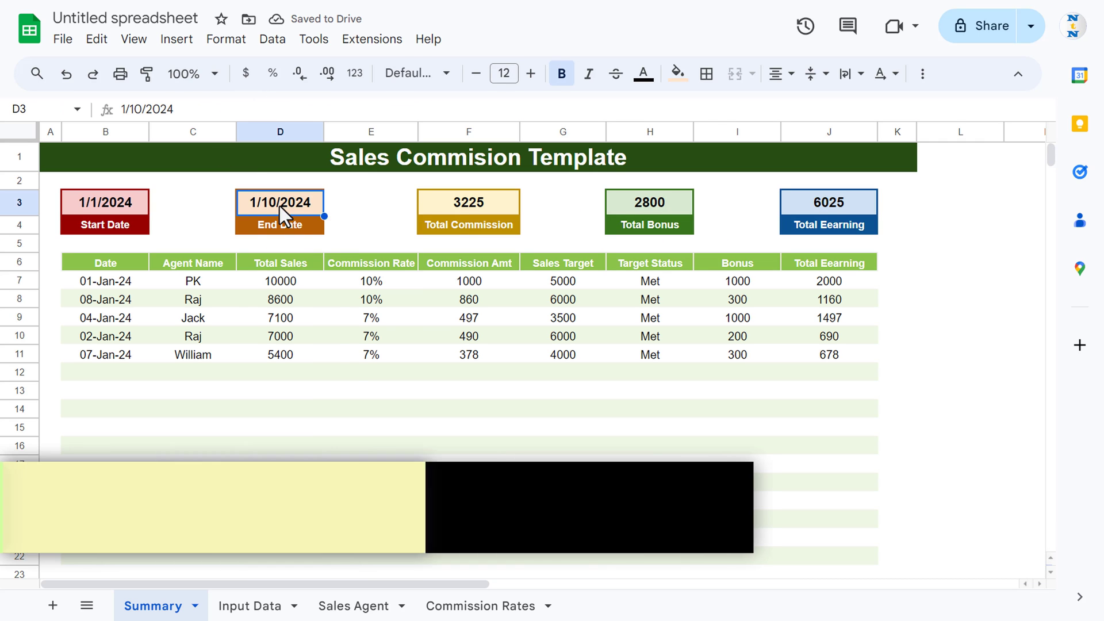
{"action": "double_click", "coordinate": [280, 206]}
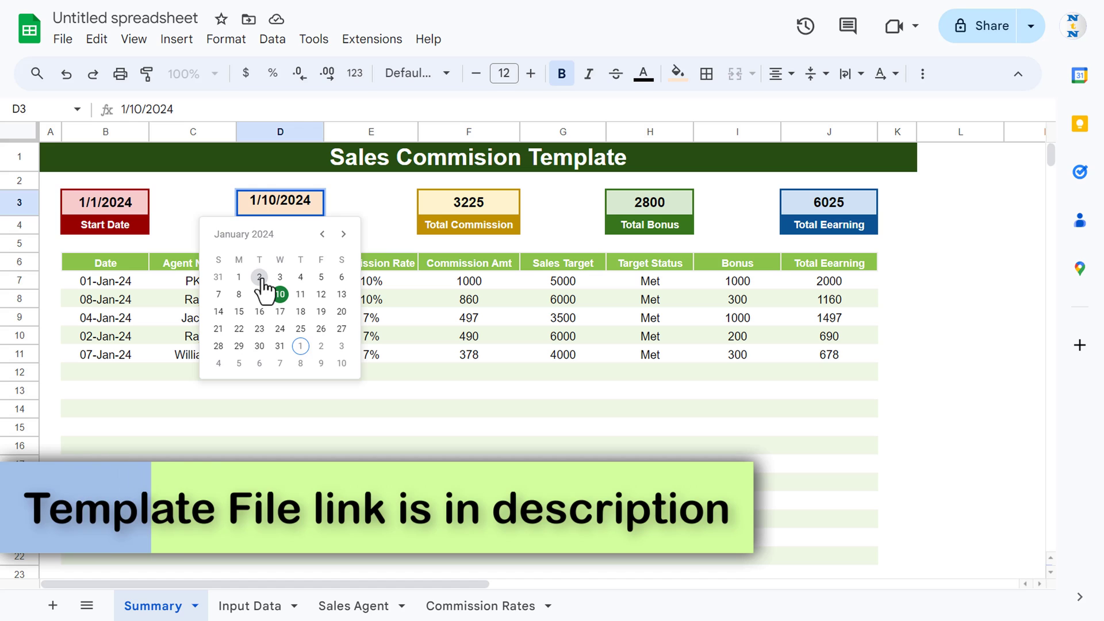
{"action": "left_click", "coordinate": [260, 278]}
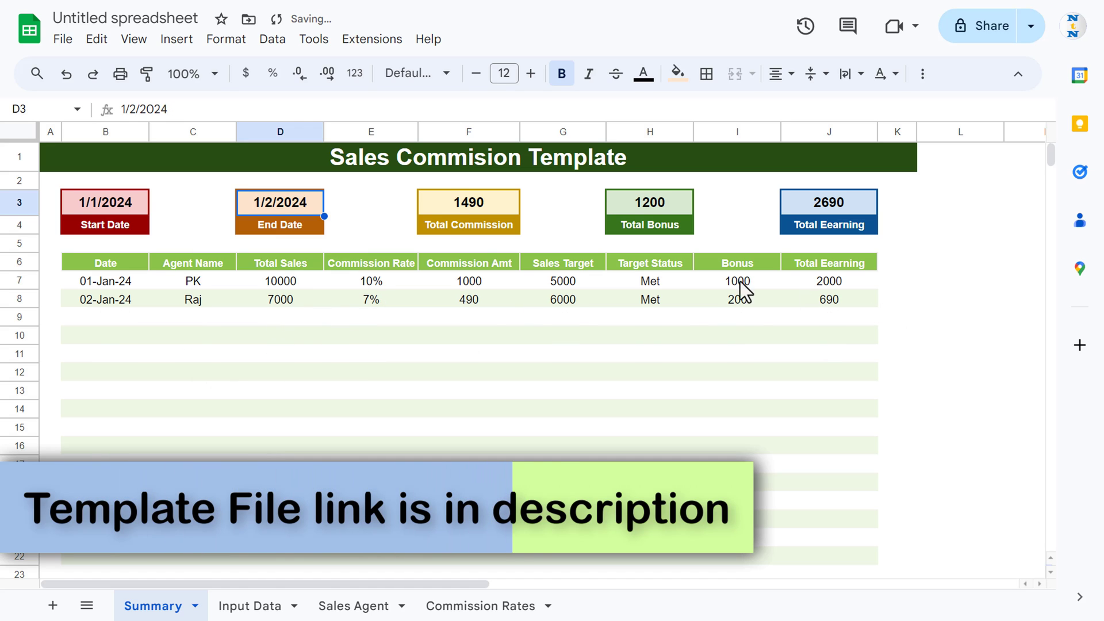
Set the End Date in D3 to 1/15/2024 and inspect the Target Status and Bonus formulas in row 14
{"action": "double_click", "coordinate": [293, 204]}
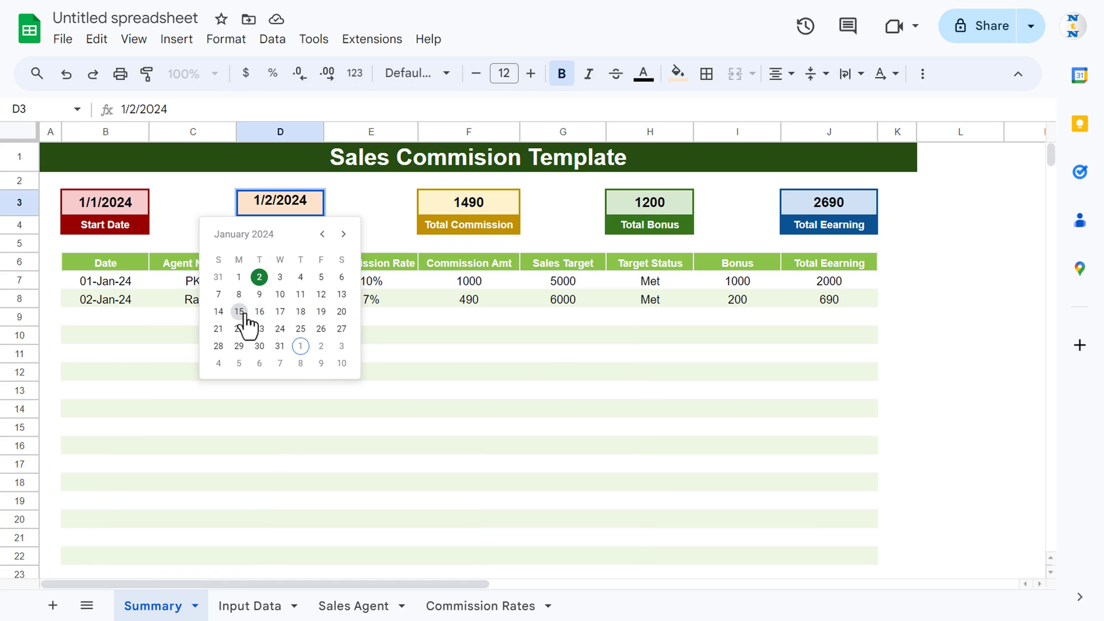
{"action": "left_click", "coordinate": [239, 312]}
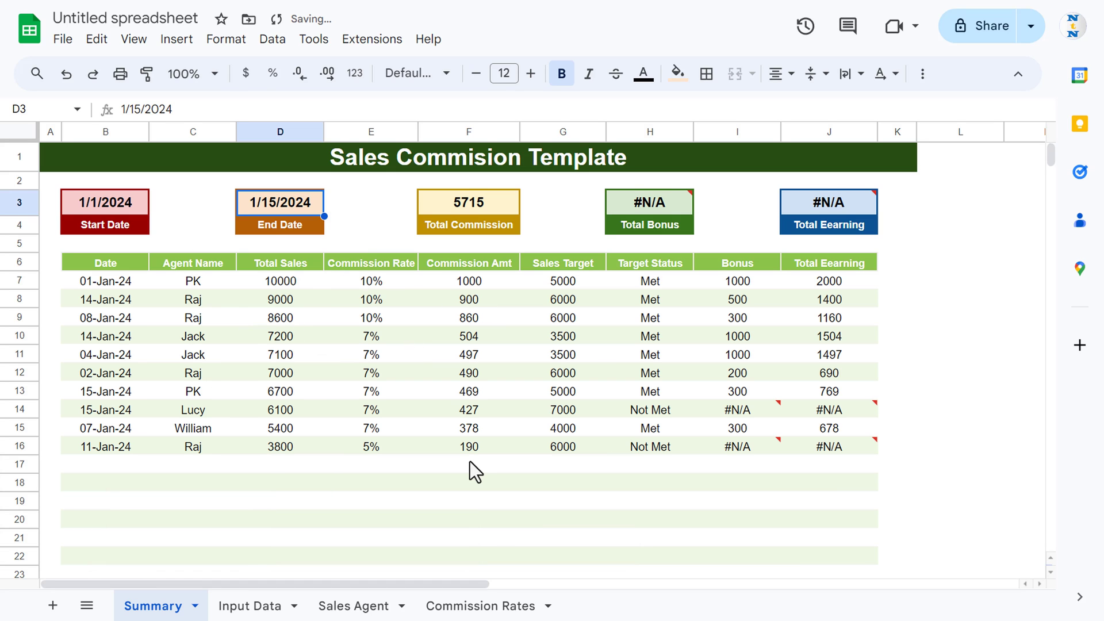
{"action": "left_click_drag", "start_coordinate": [742, 284], "coordinate": [753, 405]}
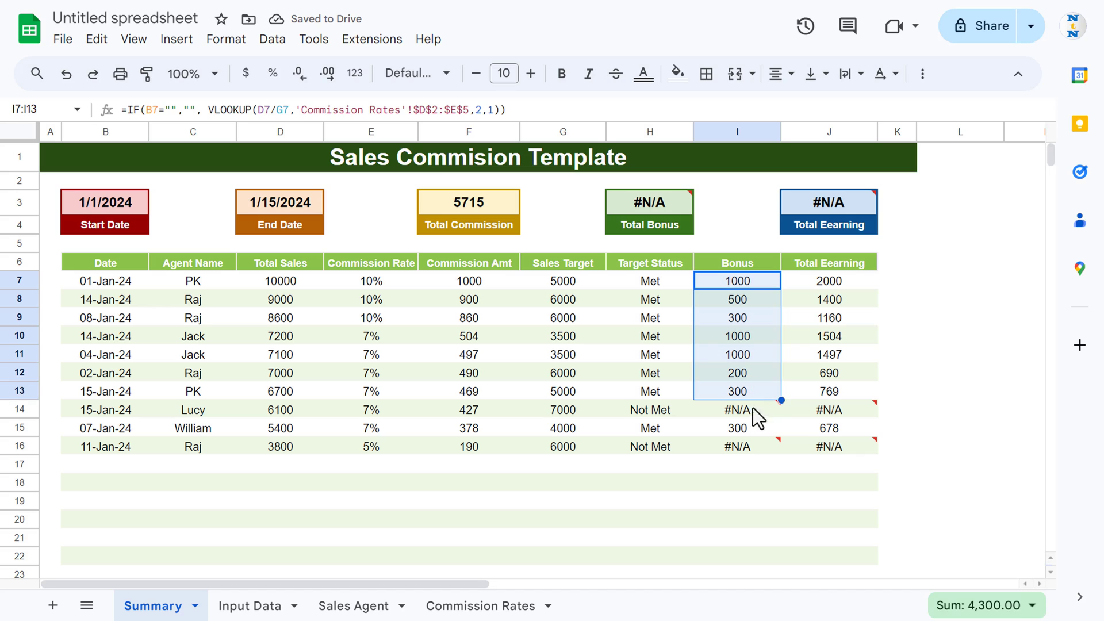
{"action": "left_click", "coordinate": [748, 409]}
{"action": "left_click", "coordinate": [652, 412]}
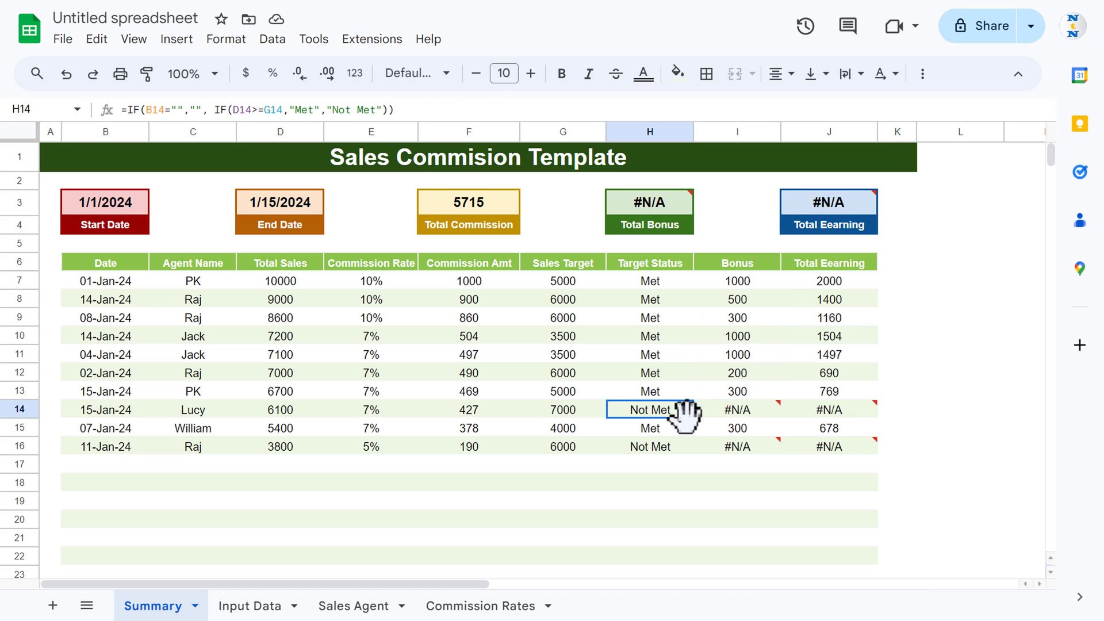
{"action": "left_click", "coordinate": [751, 410]}
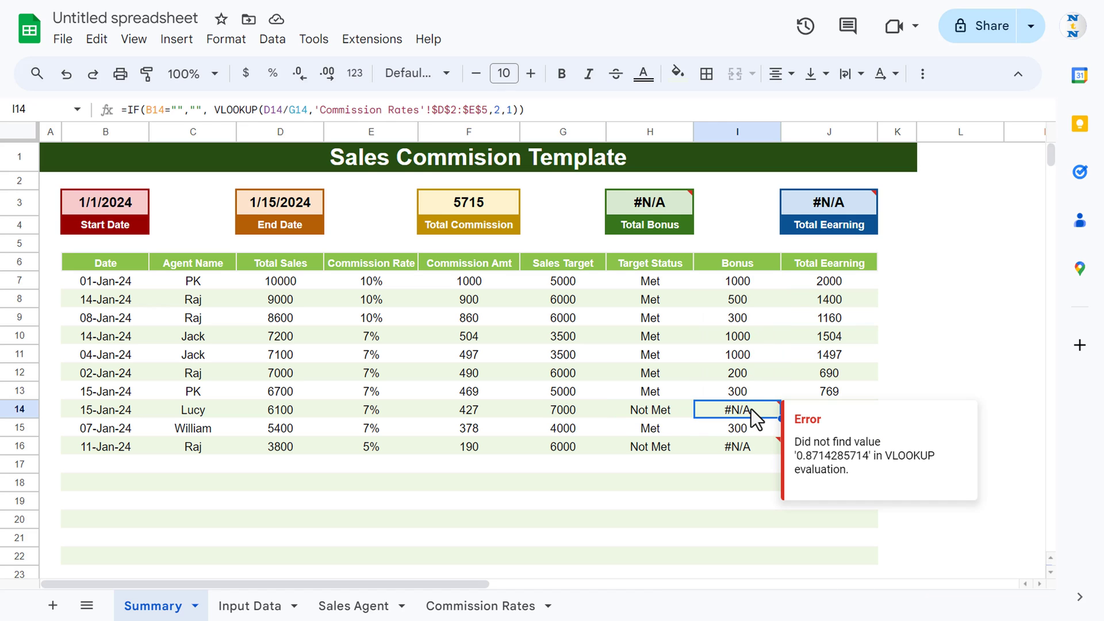
Wrap the VLOOKUP in Bonus cell I7 with IFERROR, using "" as the fallback value
{"action": "left_click", "coordinate": [751, 281]}
{"action": "left_click", "coordinate": [208, 109]}
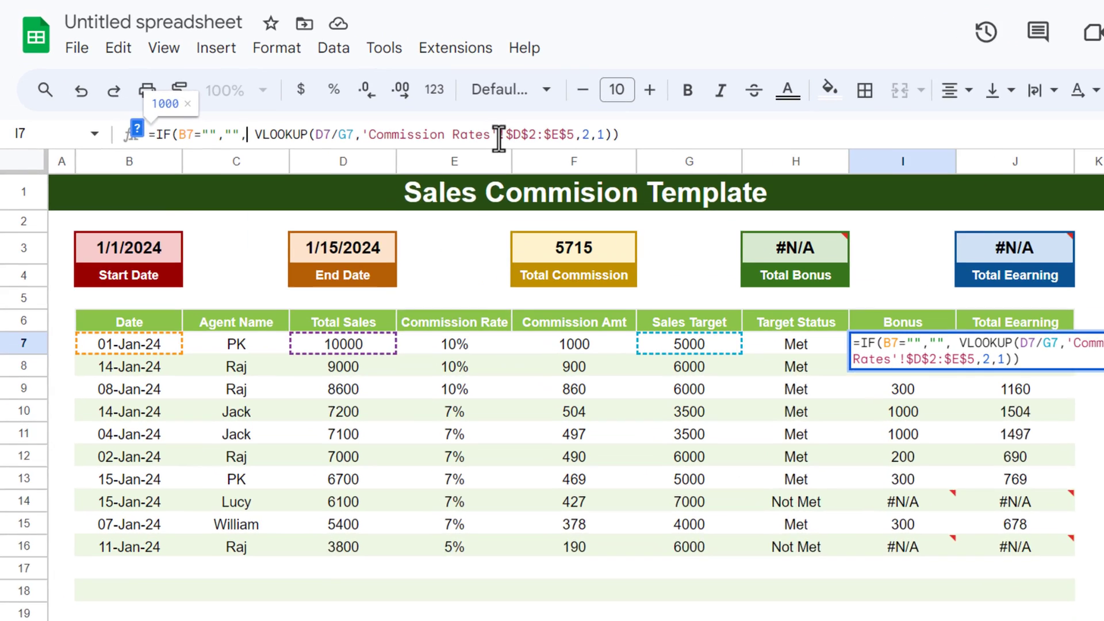
{"action": "type", "text": "IFE"}
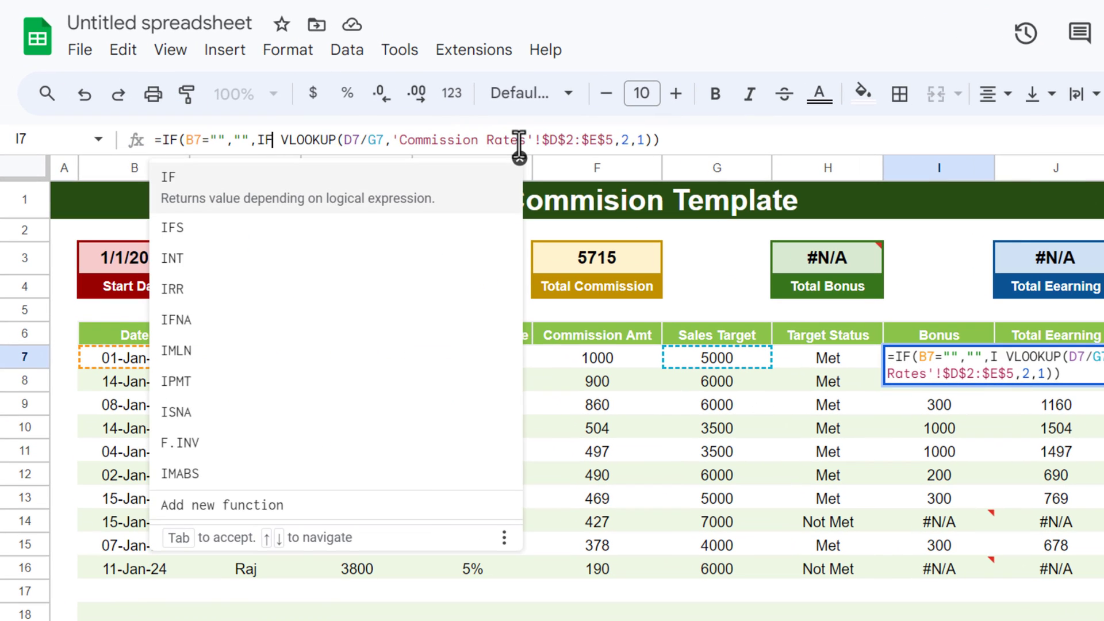
{"action": "type", "text": "RROR"}
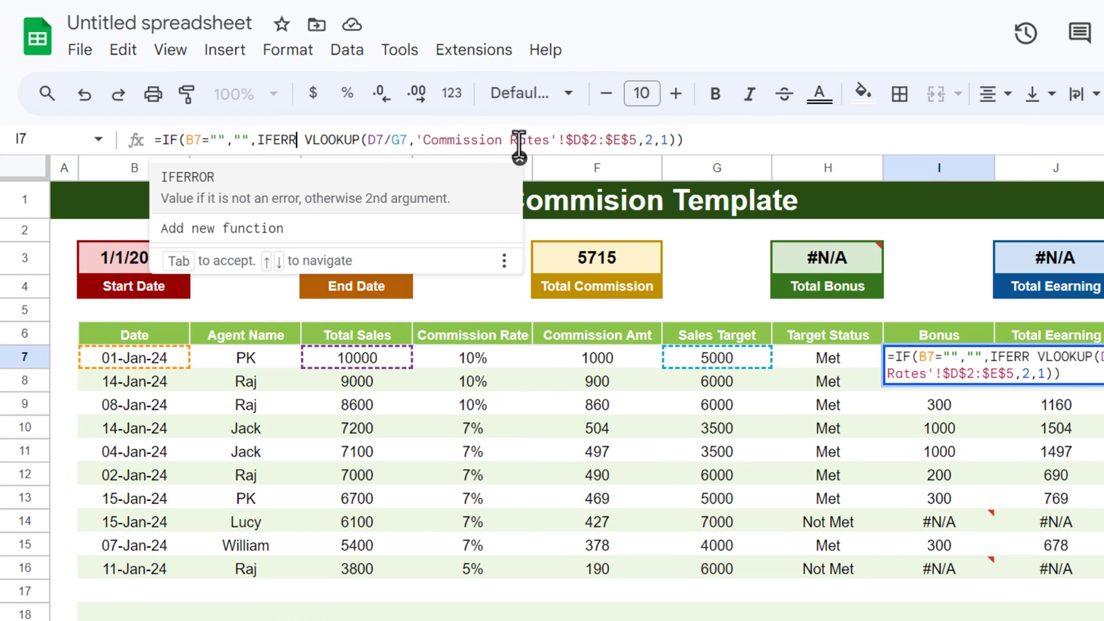
{"action": "type", "text": "("}
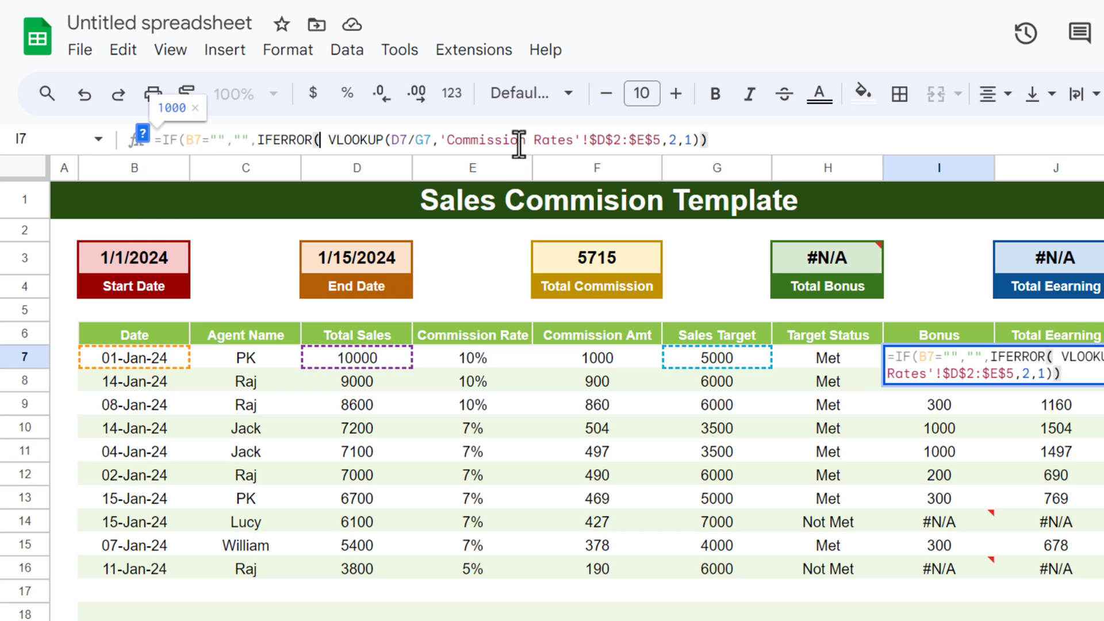
{"action": "left_click", "coordinate": [691, 139]}
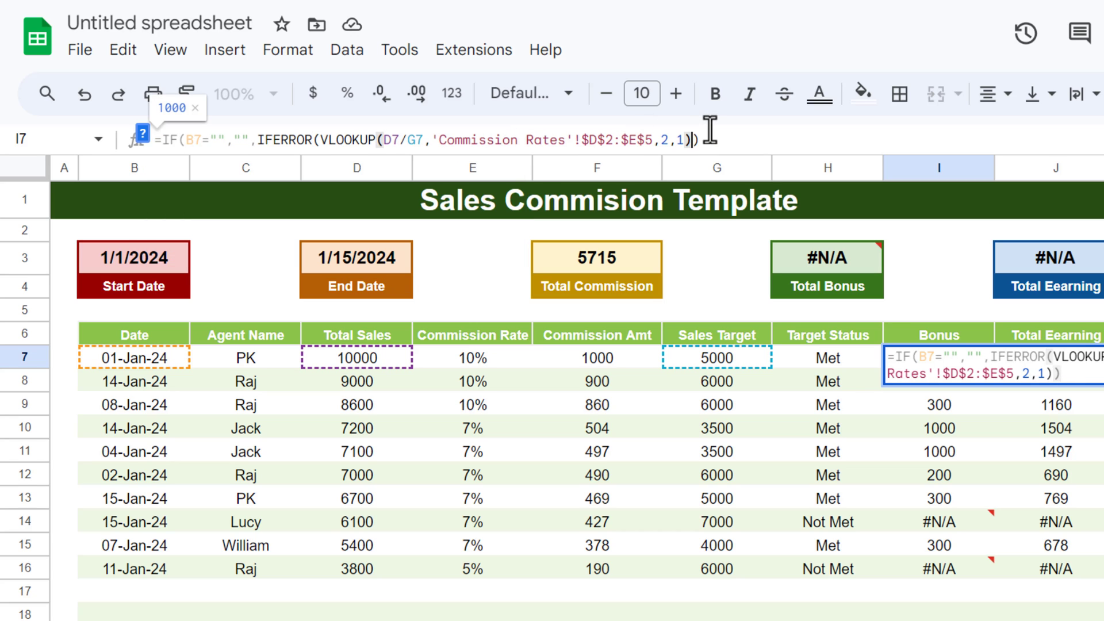
{"action": "type", "text": ",\"\""}
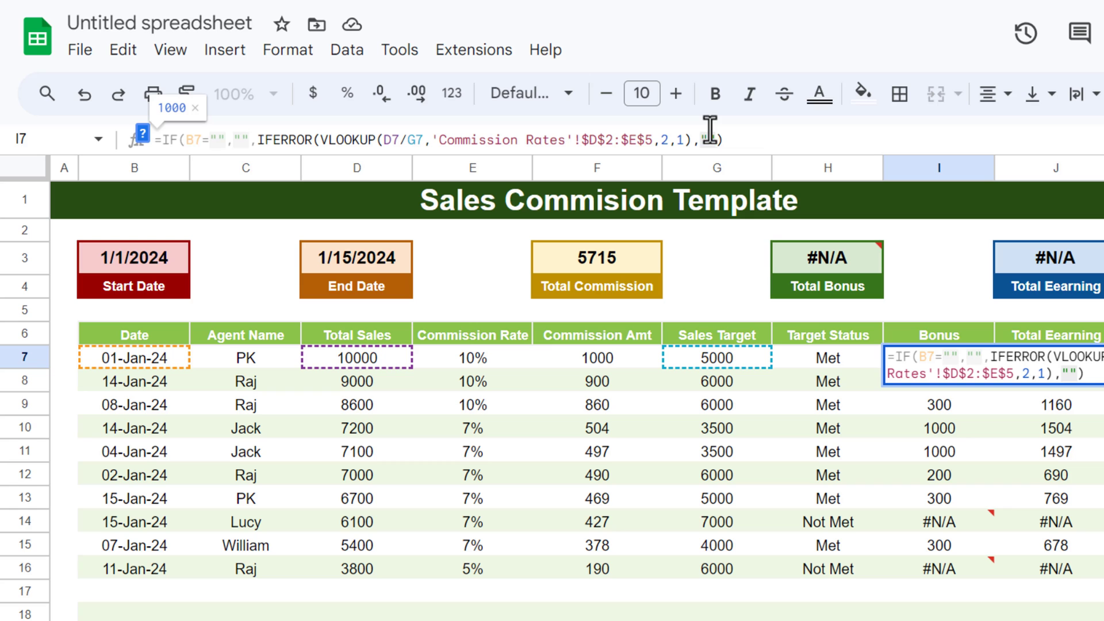
{"action": "type", "text": ")"}
{"action": "key", "text": "Return"}
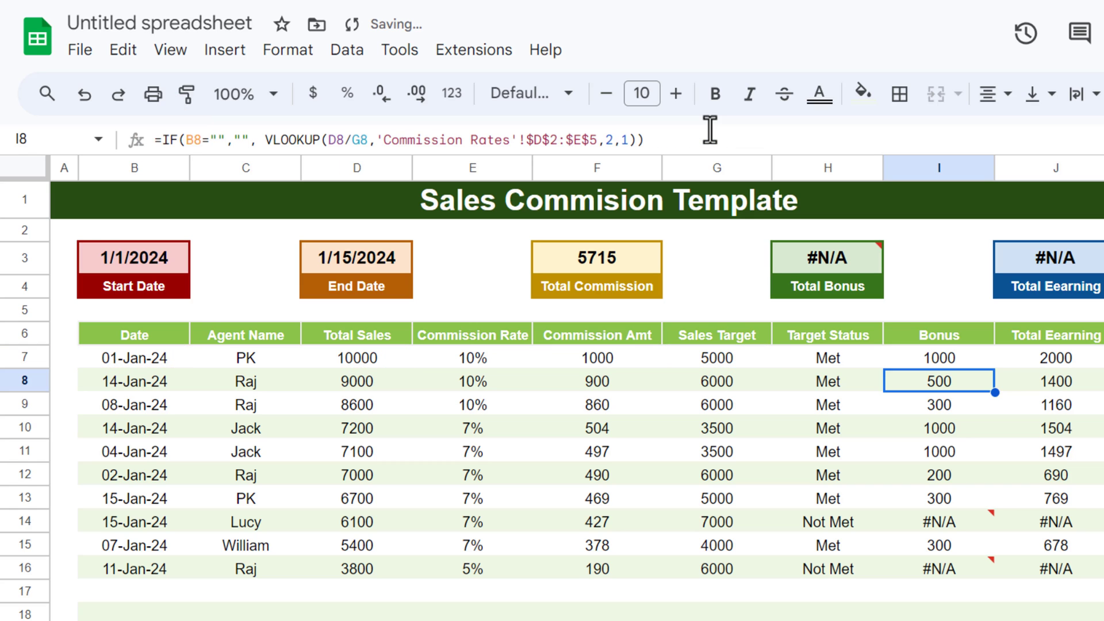
Fill I7's IFERROR formula with the blank fallback down the Bonus column
{"action": "key", "text": "Up"}
{"action": "key", "text": "ctrl+shift+Down"}
{"action": "key", "text": "ctrl+shift+Down"}
{"action": "key", "text": "ctrl+d"}
{"action": "key", "text": "Up"}
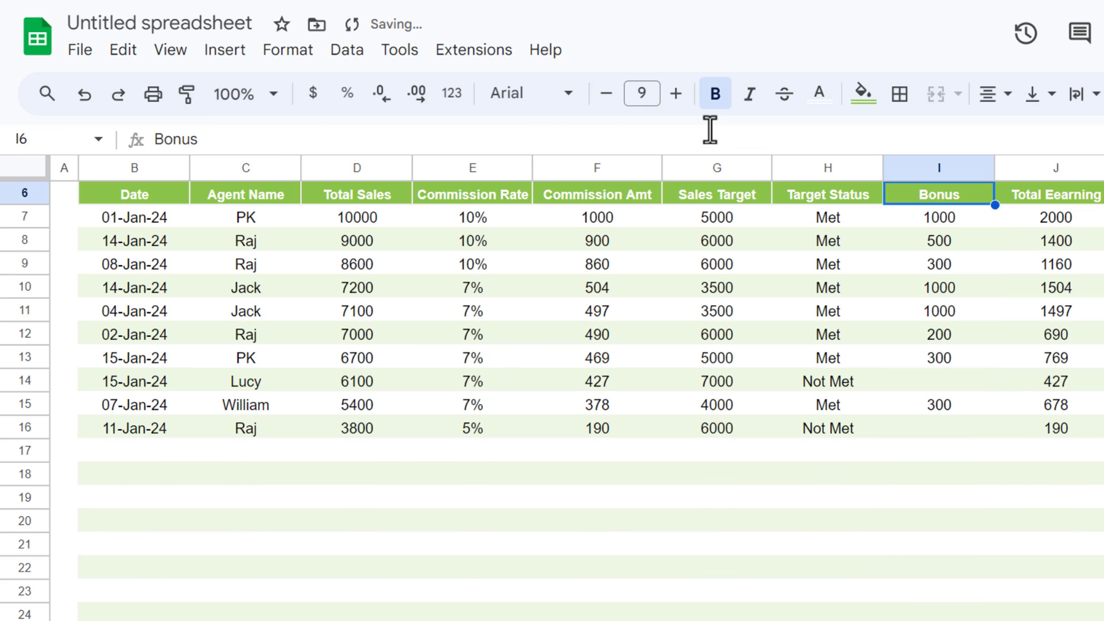
Check the Bonus column down to row 14 against the Not Met status beside it
{"action": "key", "text": "Down"}
{"action": "key", "text": "Down"}
{"action": "key", "text": "Down"}
{"action": "key", "text": "Down"}
{"action": "key", "text": "Down"}
{"action": "key", "text": "Down"}
{"action": "key", "text": "Down"}
{"action": "key", "text": "Down"}
{"action": "key", "text": "Left"}
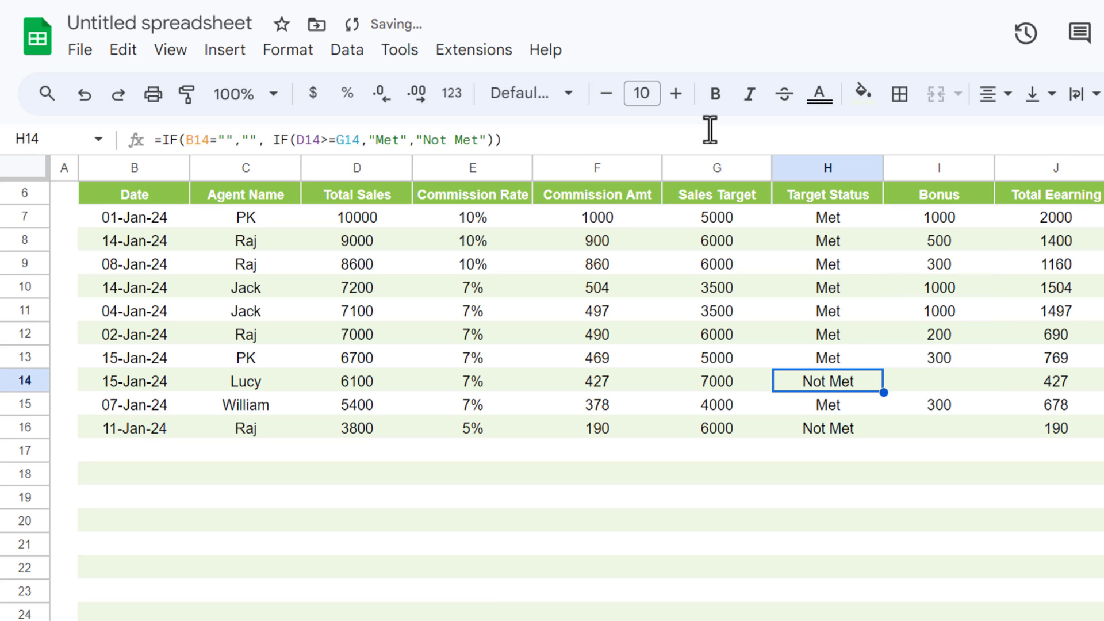
{"action": "key", "text": "Right"}
{"action": "key", "text": "Up"}
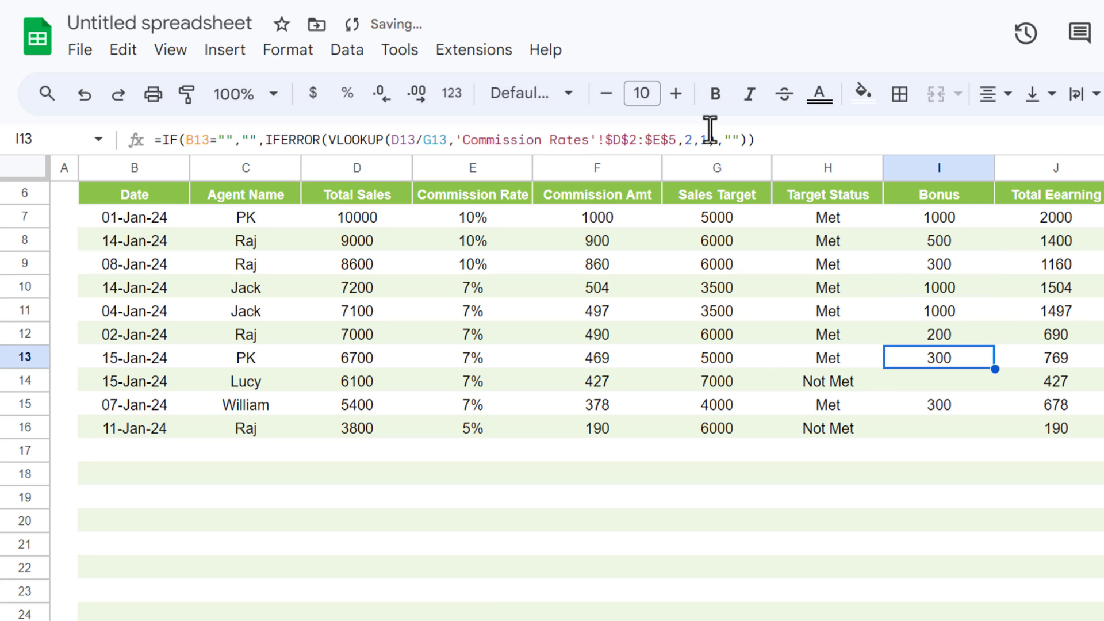
Replace the "" fallback in I7's IFERROR with 0
{"action": "key", "text": "Up"}
{"action": "key", "text": "Up"}
{"action": "key", "text": "Up"}
{"action": "key", "text": "Up"}
{"action": "key", "text": "Up"}
{"action": "key", "text": "Up"}
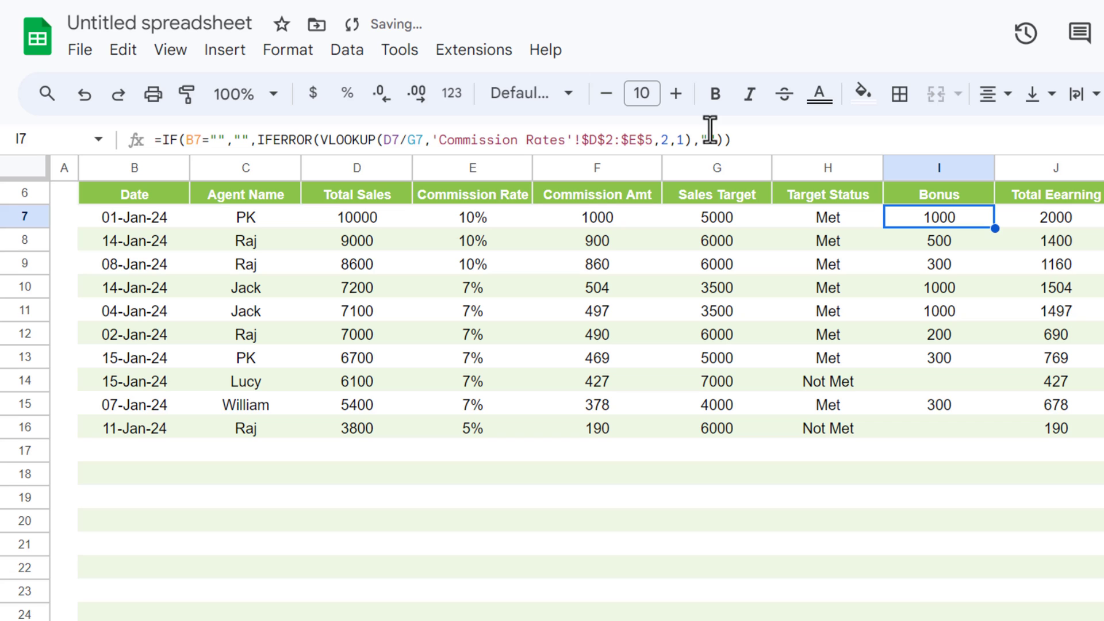
{"action": "double_click", "coordinate": [710, 140]}
{"action": "key", "text": "BackSpace"}
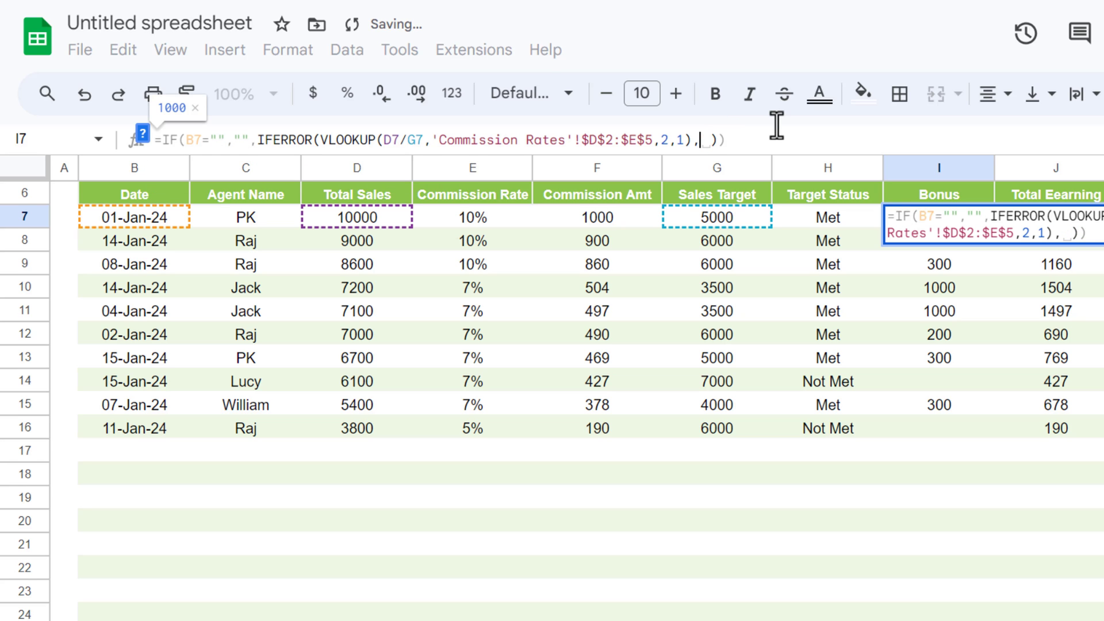
{"action": "type", "text": "0"}
{"action": "key", "text": "Return"}
Fill I7's formula with the 0 fallback down the Bonus column through row 1000
{"action": "key", "text": "Up"}
{"action": "key", "text": "ctrl+shift+Down"}
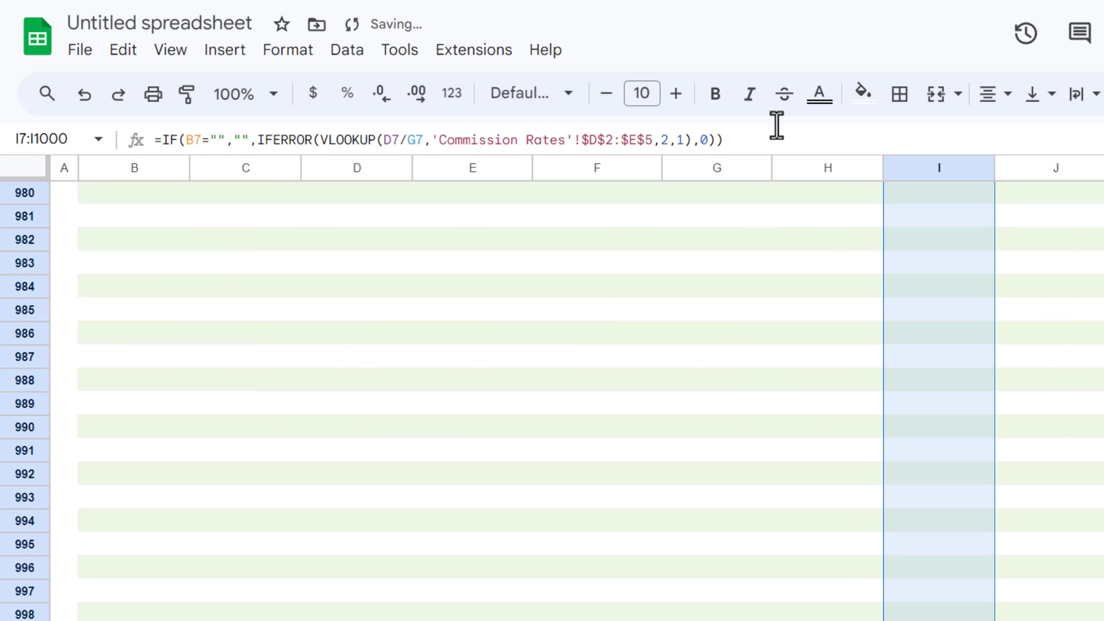
{"action": "key", "text": "ctrl+Up"}
Review the refilled Bonus values and the Total Bonus and Total Earning summary figures
{"action": "key", "text": "Down"}
{"action": "key", "text": "Down"}
{"action": "key", "text": "Down"}
{"action": "key", "text": "Down"}
{"action": "key", "text": "Down"}
{"action": "key", "text": "Down"}
{"action": "key", "text": "Down"}
{"action": "key", "text": "Down"}
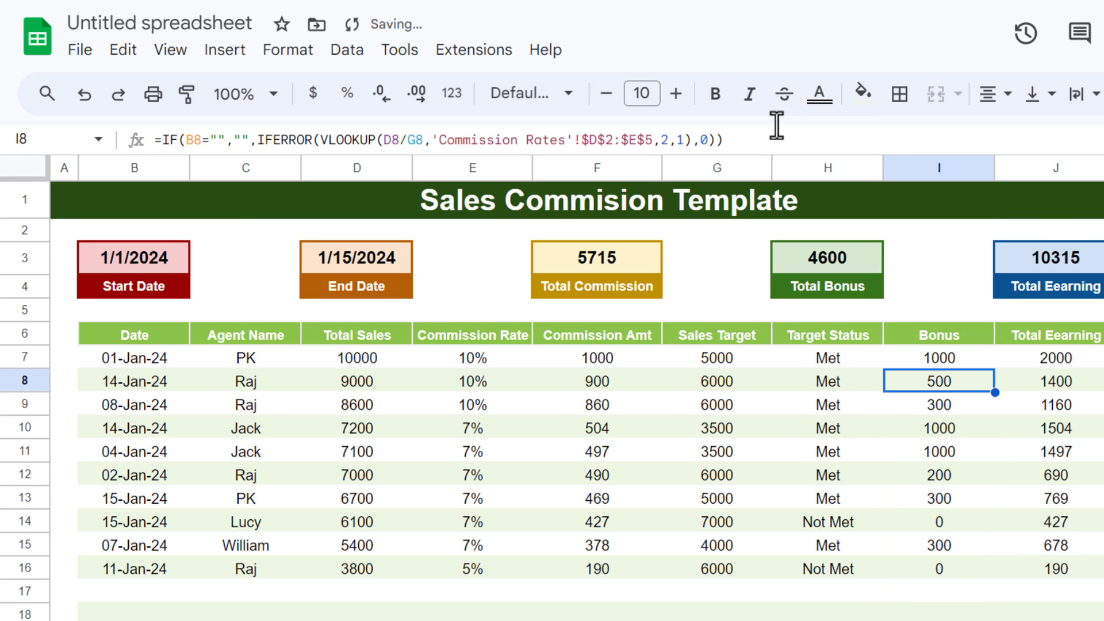
Start a conditional formatting rule for the Target Status cells H7:H1000
{"action": "key", "text": "Up"}
{"action": "key", "text": "Up"}
{"action": "key", "text": "Up"}
{"action": "key", "text": "Home"}
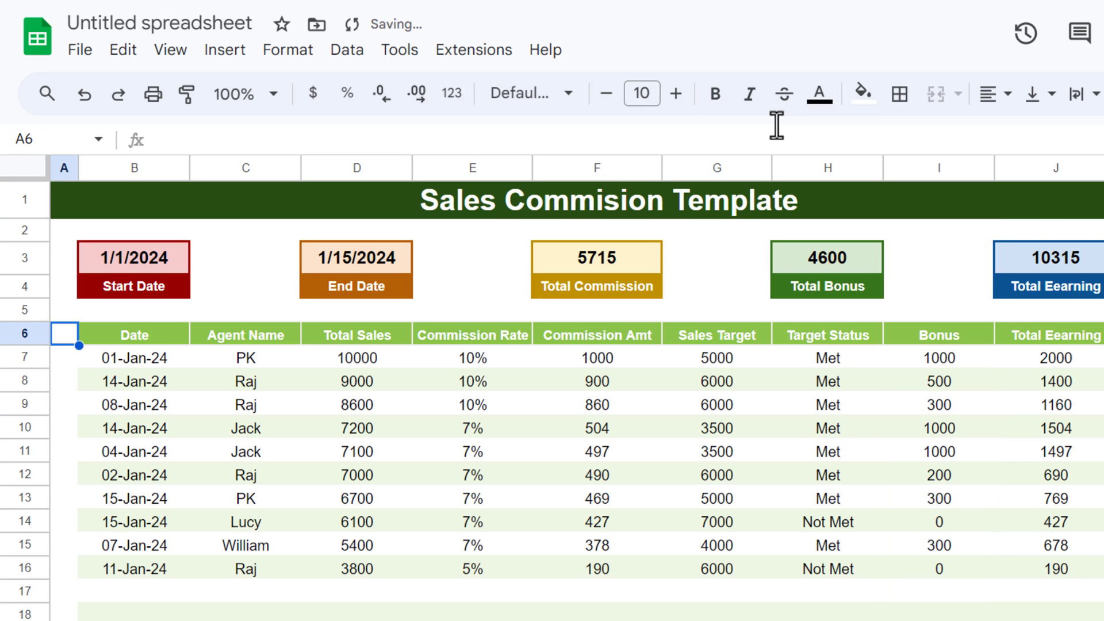
{"action": "key", "text": "Right"}
{"action": "key", "text": "Right"}
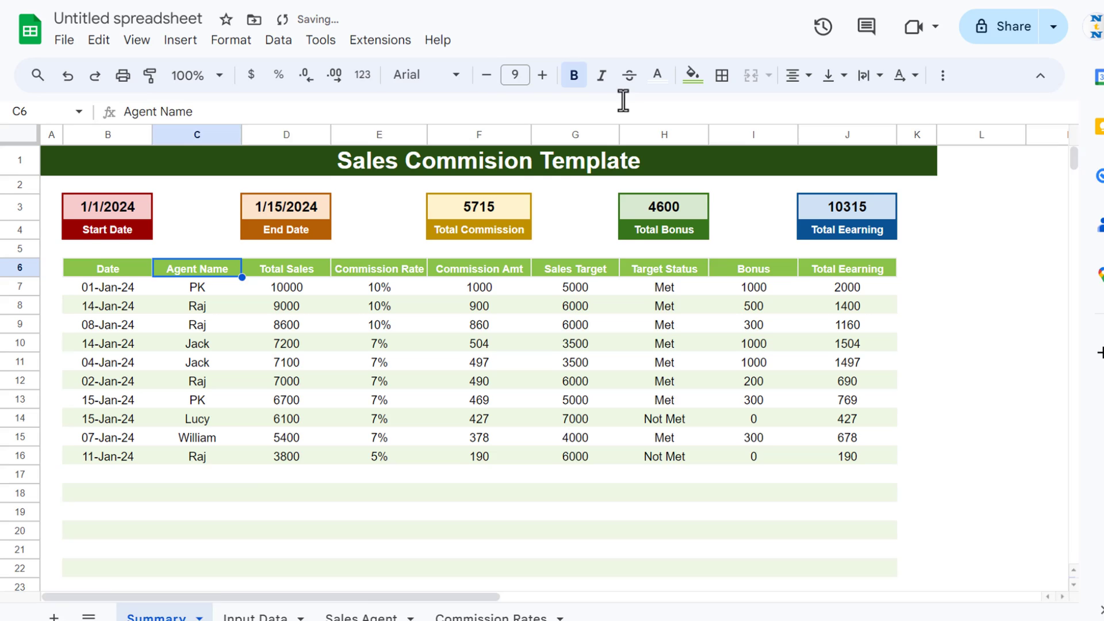
{"action": "key", "text": "Right"}
{"action": "key", "text": "Right"}
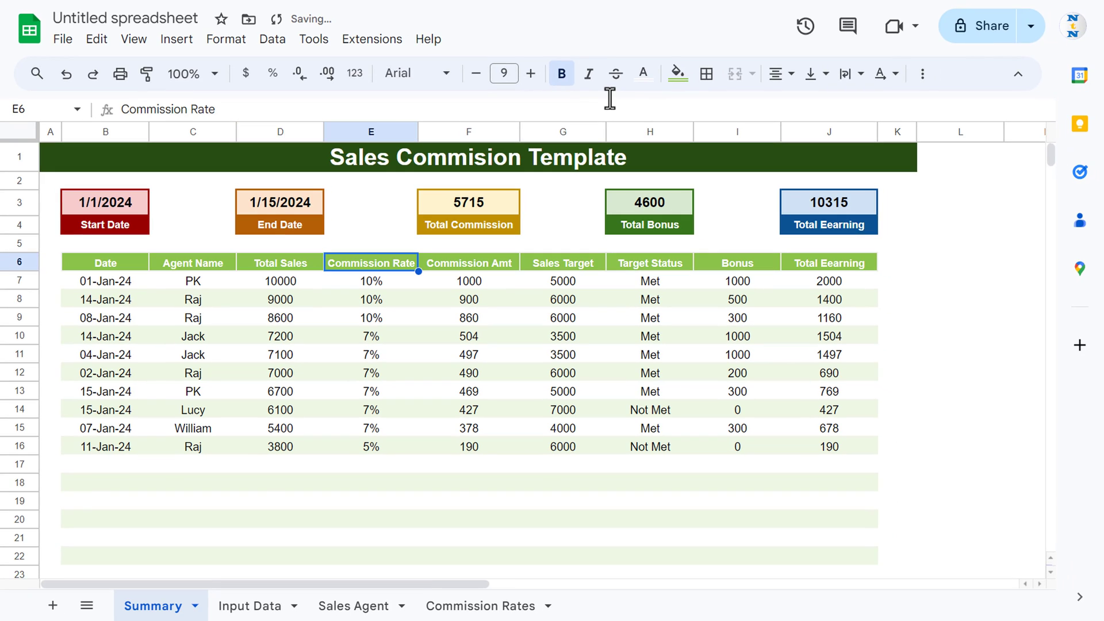
{"action": "key", "text": "Right"}
{"action": "key", "text": "Right"}
{"action": "key", "text": "Right"}
{"action": "key", "text": "Down"}
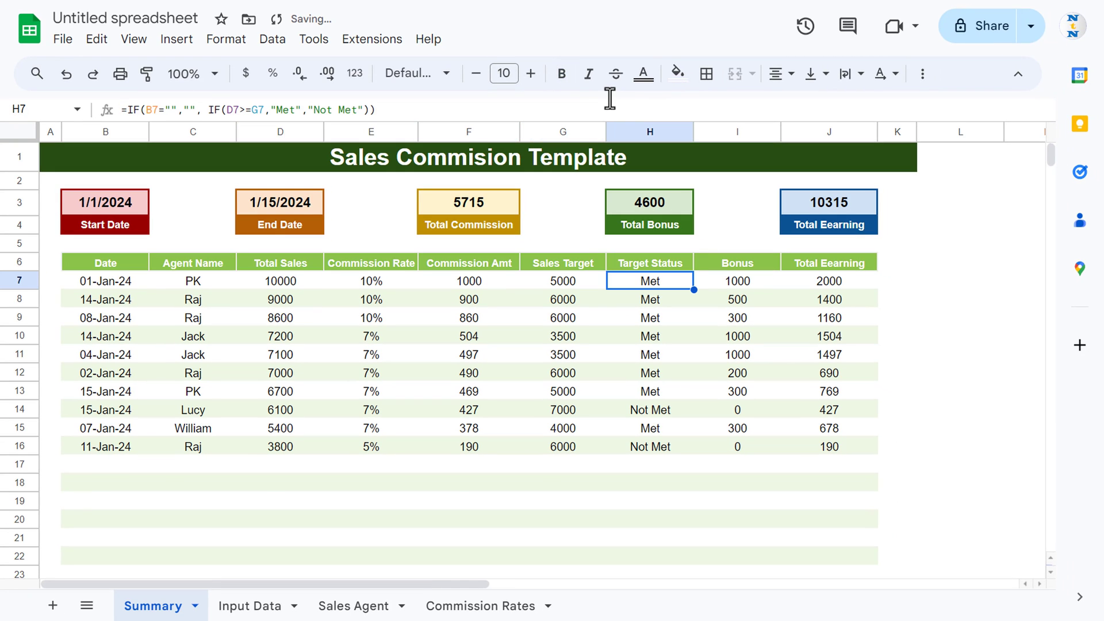
{"action": "key", "text": "ctrl+shift+Down"}
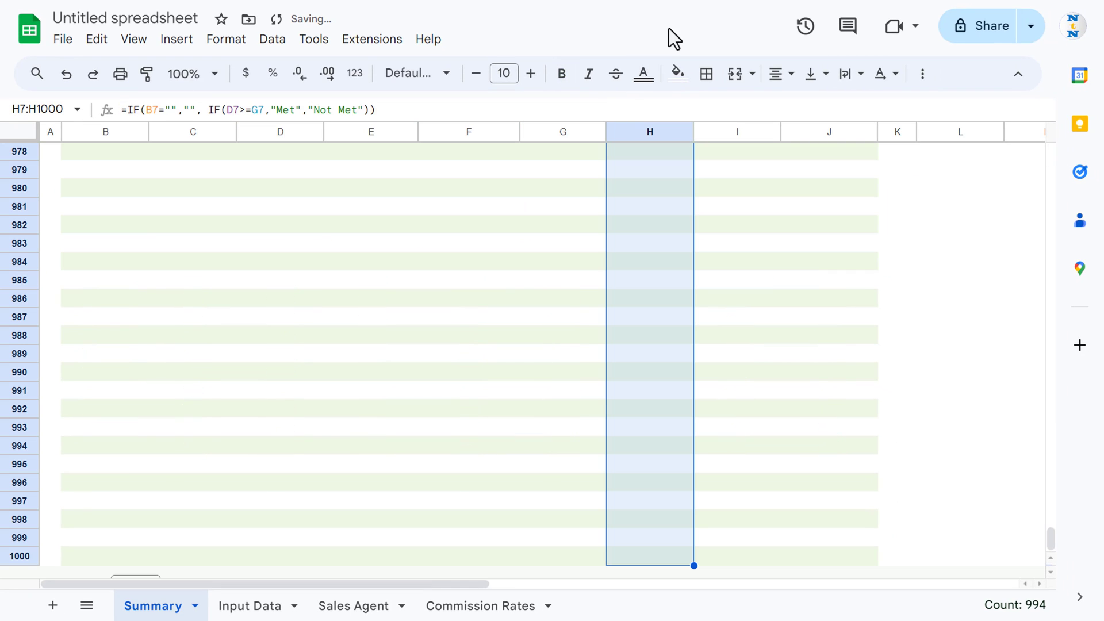
{"action": "left_click", "coordinate": [227, 45]}
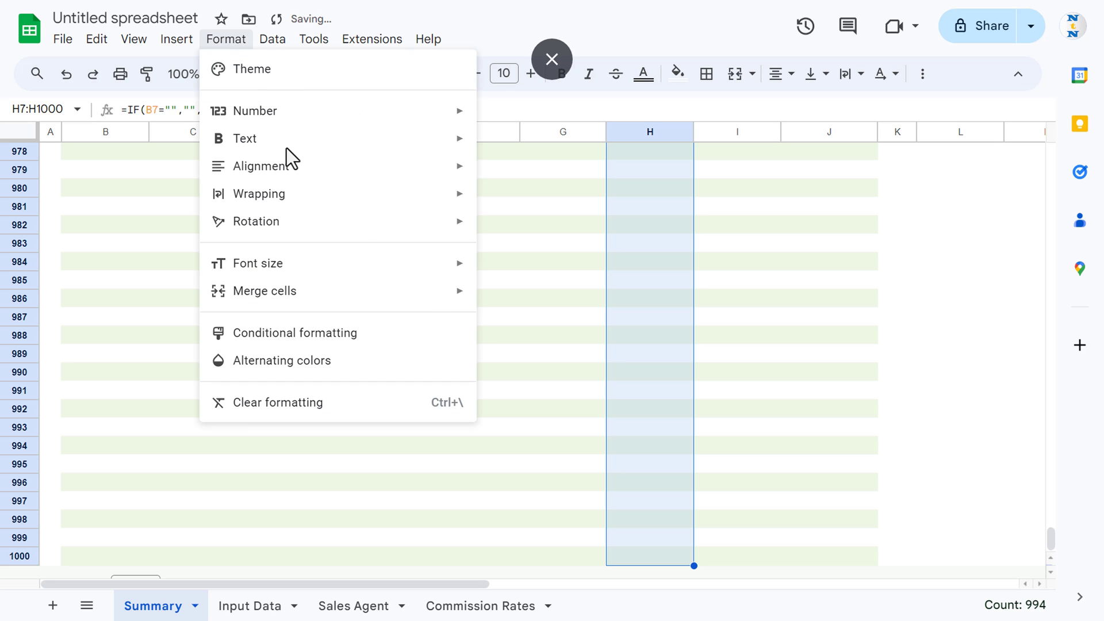
{"action": "left_click", "coordinate": [322, 337]}
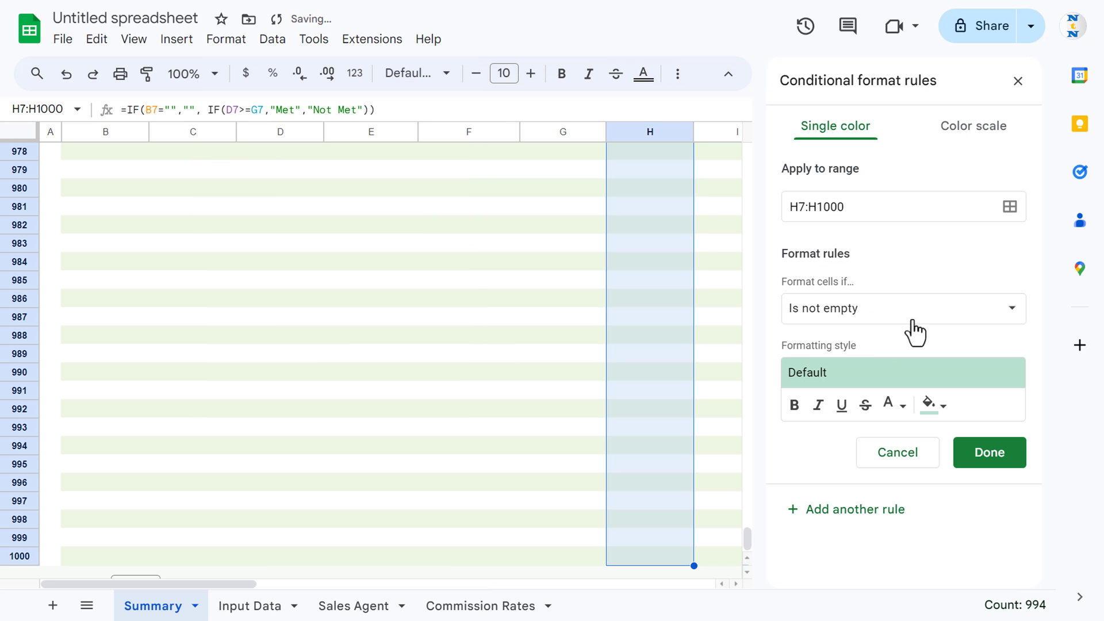
Set the conditional formatting rule's condition to Is equal to with the value Not Met
{"action": "left_click", "coordinate": [834, 314]}
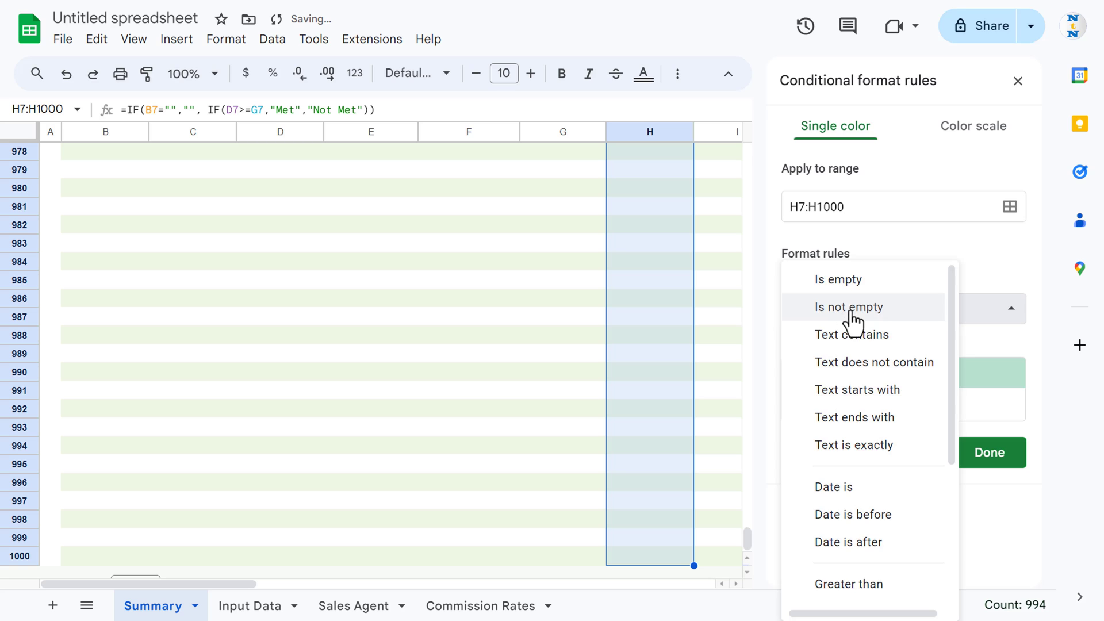
{"action": "scroll", "coordinate": [920, 500], "scroll_direction": "down", "scroll_amount": 3}
{"action": "left_click", "coordinate": [857, 463]}
{"action": "left_click", "coordinate": [841, 345]}
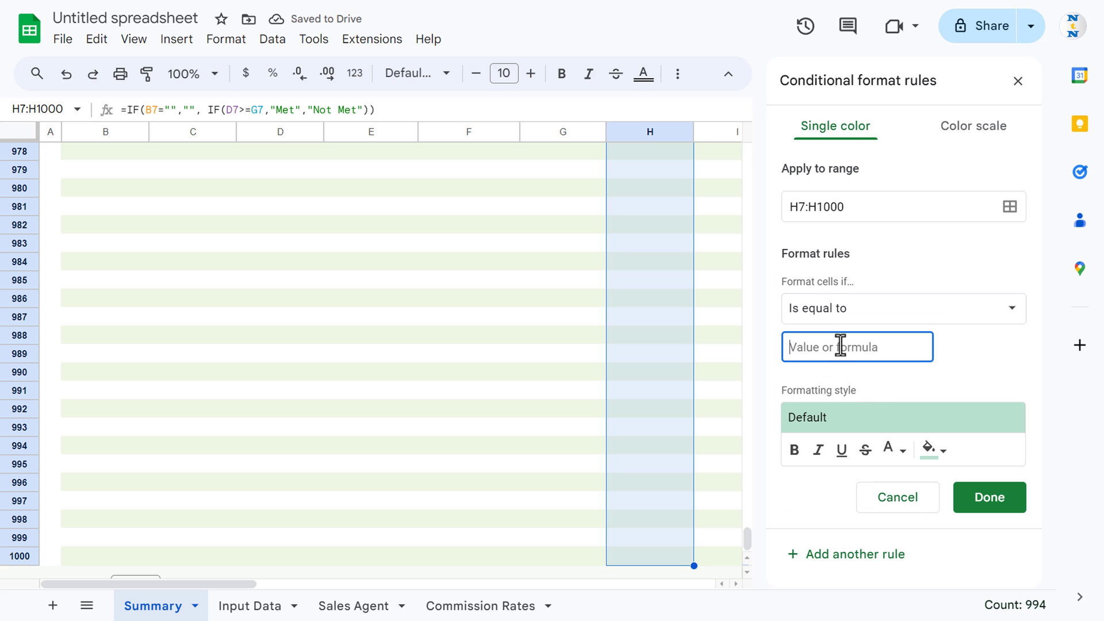
{"action": "type", "text": "no"}
{"action": "key", "text": "BackSpace"}
{"action": "key", "text": "BackSpace"}
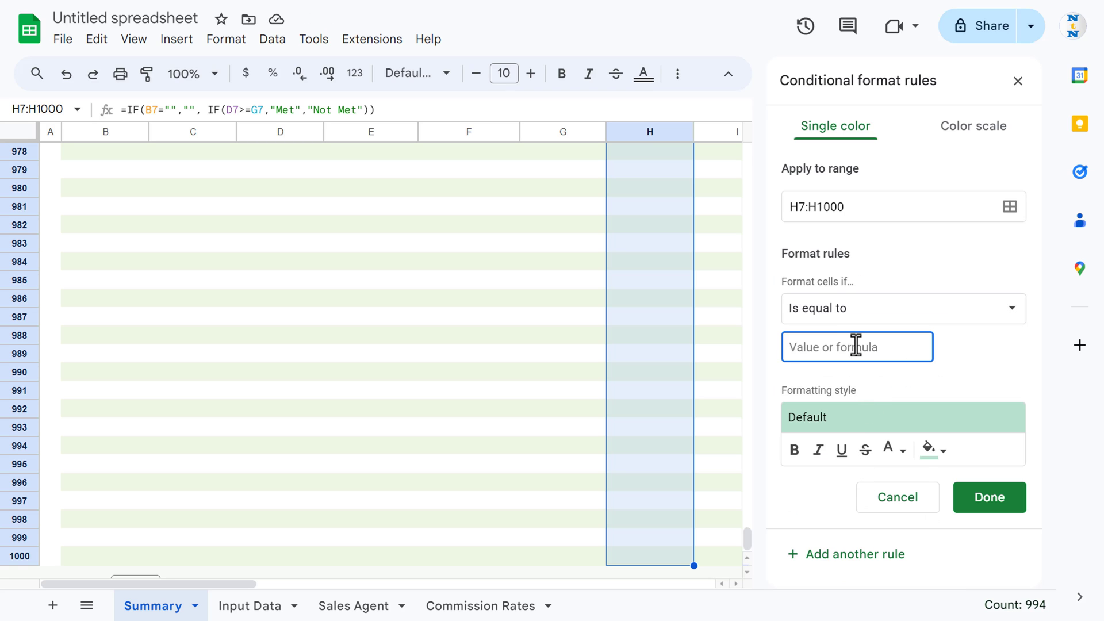
{"action": "type", "text": "Not Met"}
Give the Not Met rule an orange fill with white text and save it
{"action": "left_click", "coordinate": [945, 455]}
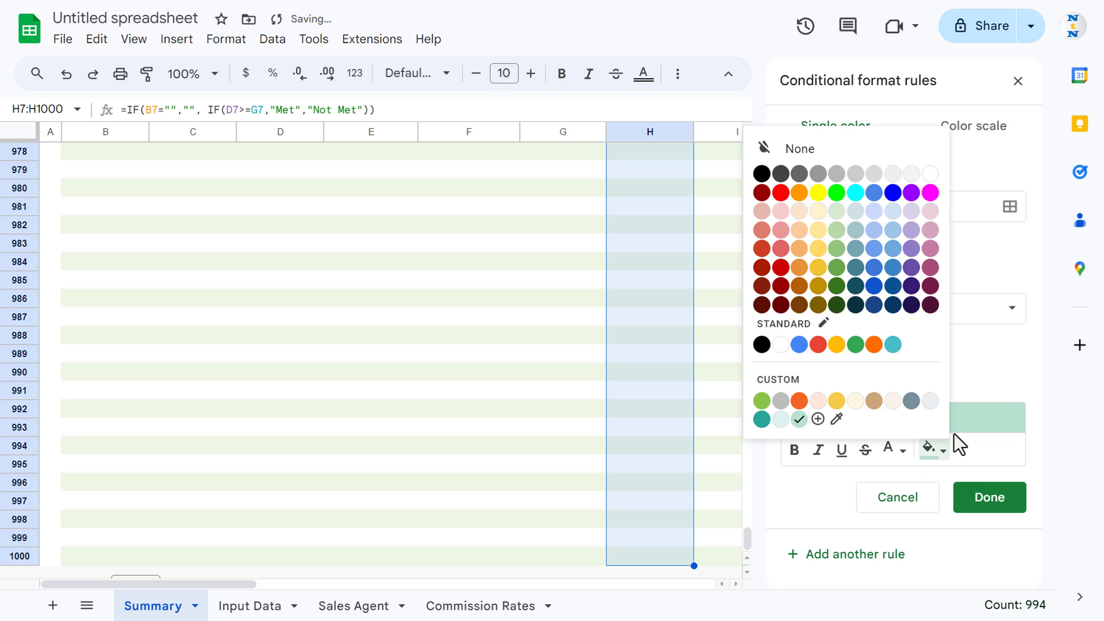
{"action": "left_click", "coordinate": [873, 345]}
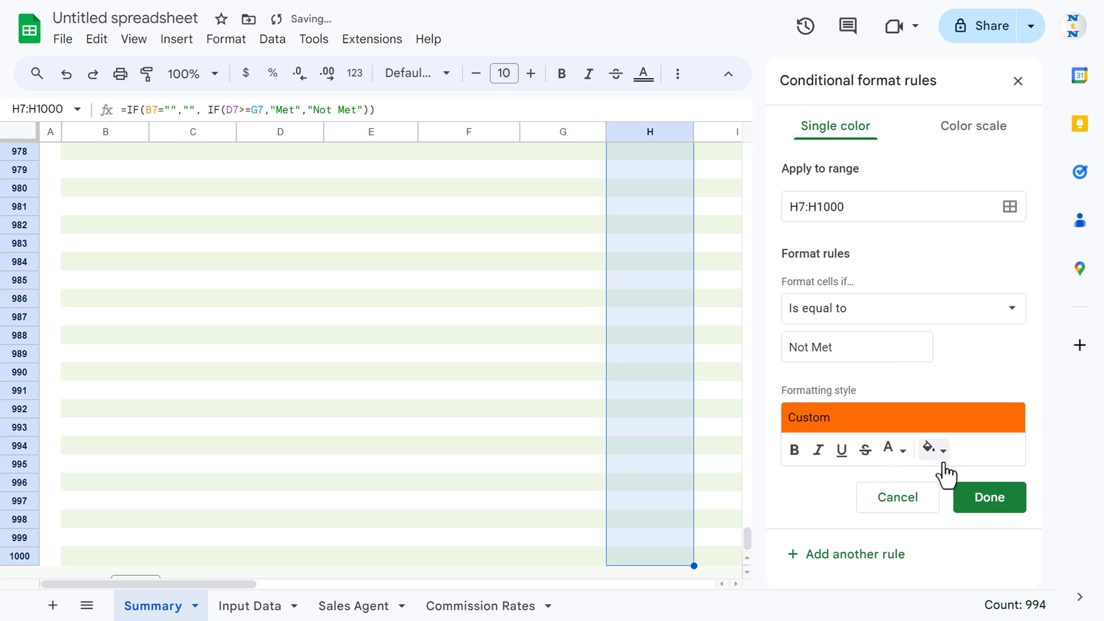
{"action": "left_click", "coordinate": [892, 448]}
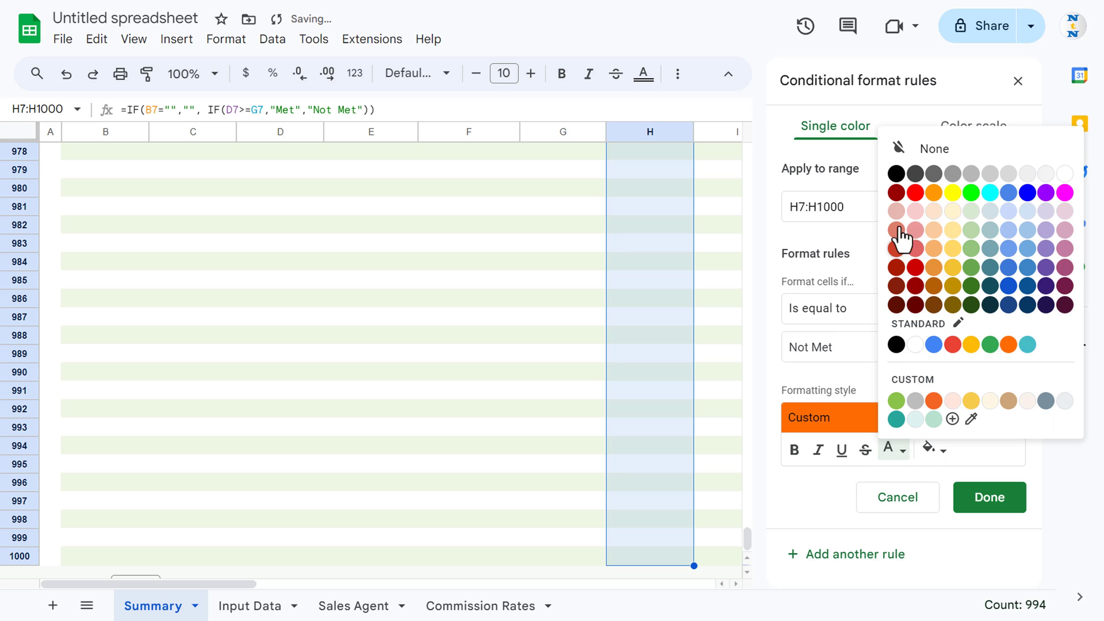
{"action": "left_click", "coordinate": [1066, 175]}
{"action": "left_click", "coordinate": [1006, 506]}
Check the conditional formatting in the Target Status column down to row 14, and close the rule settings
{"action": "left_click", "coordinate": [659, 414]}
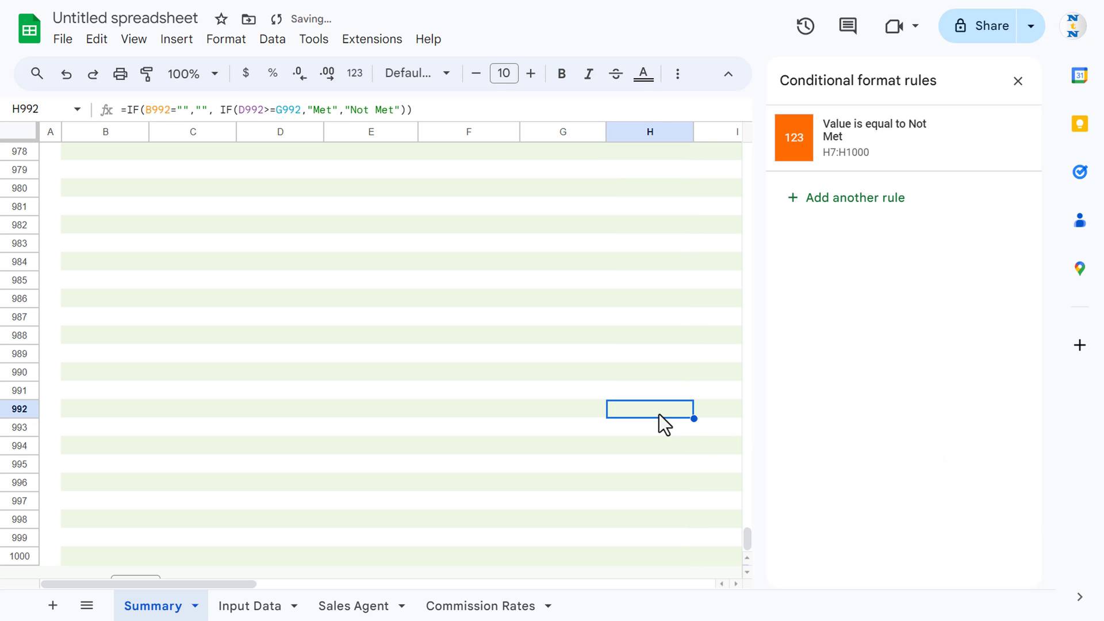
{"action": "key", "text": "ctrl+Up"}
{"action": "key", "text": "Up"}
{"action": "key", "text": "Up"}
{"action": "key", "text": "Down"}
{"action": "key", "text": "Down"}
{"action": "key", "text": "Down"}
{"action": "key", "text": "Down"}
{"action": "key", "text": "Down"}
{"action": "key", "text": "Down"}
{"action": "key", "text": "Down"}
{"action": "key", "text": "Down"}
{"action": "key", "text": "Down"}
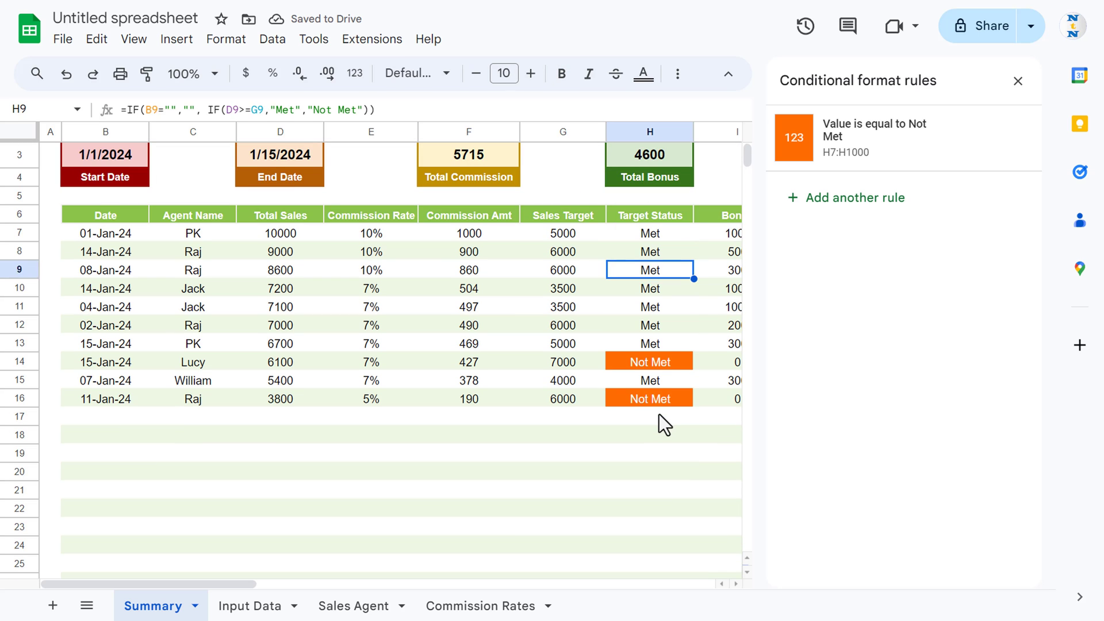
{"action": "key", "text": "Down"}
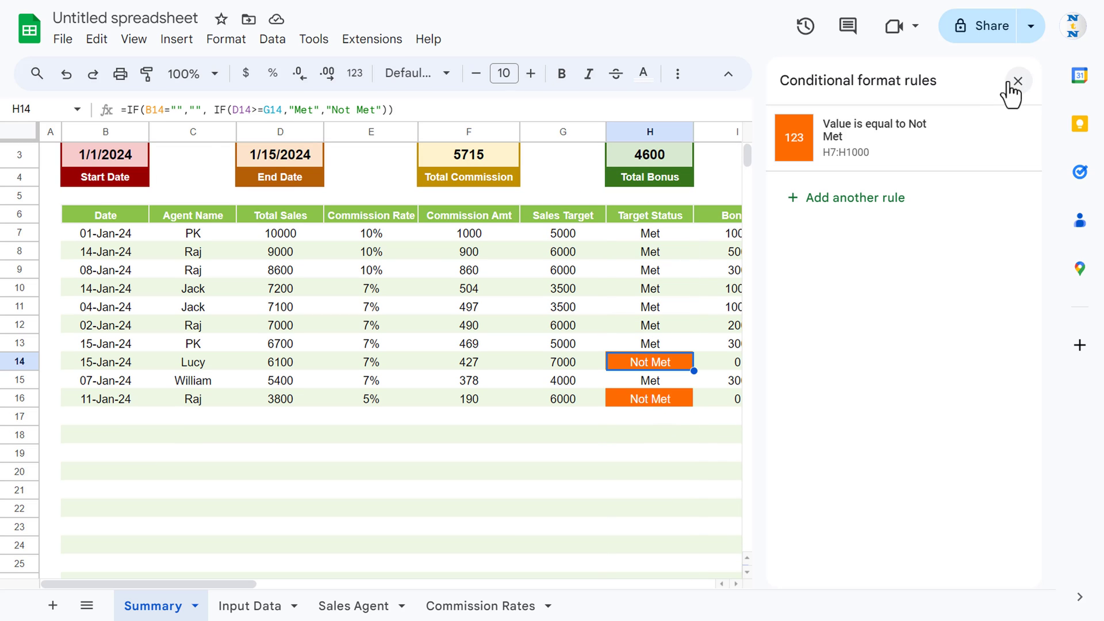
{"action": "left_click", "coordinate": [1018, 81]}
{"action": "left_click", "coordinate": [743, 251]}
{"action": "left_click", "coordinate": [604, 236]}
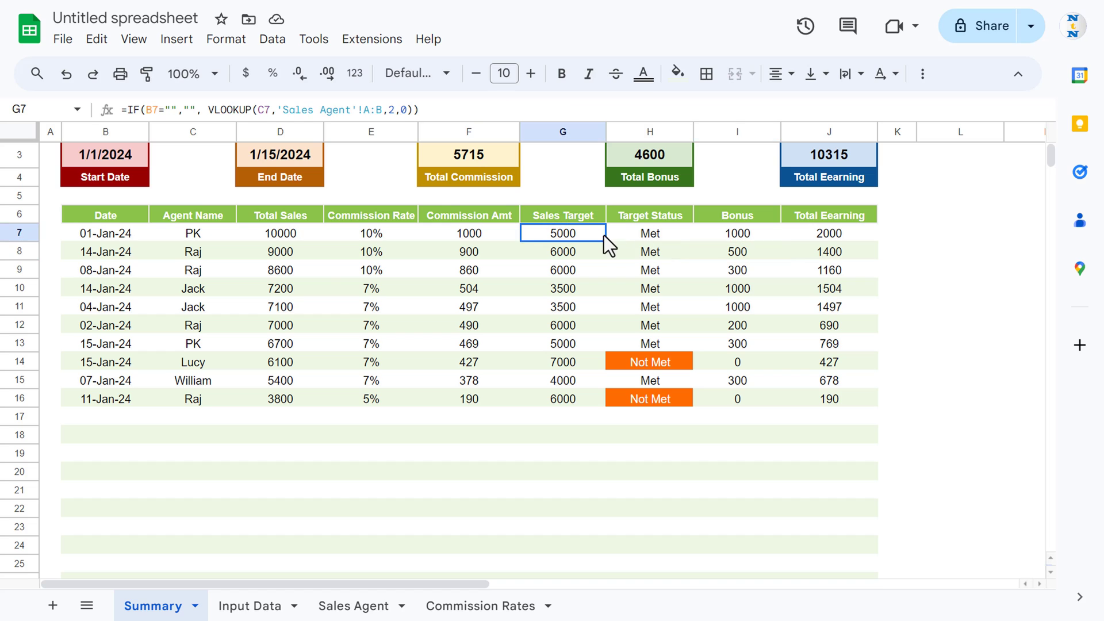
{"action": "left_click", "coordinate": [293, 236]}
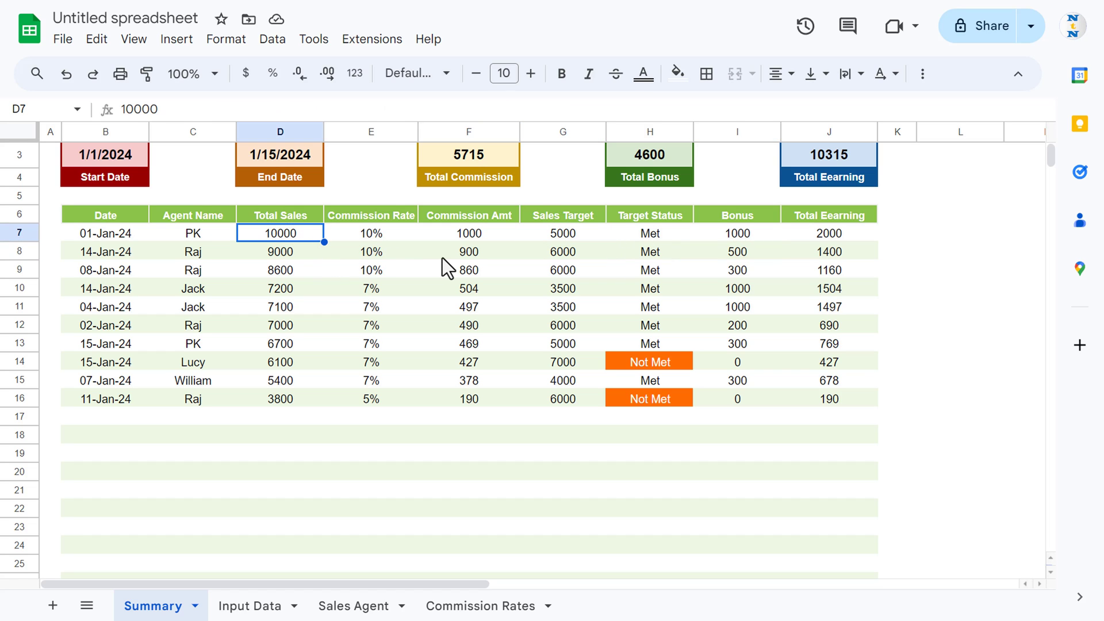
{"action": "key", "text": "Up"}
{"action": "key", "text": "Up"}
{"action": "key", "text": "Up"}
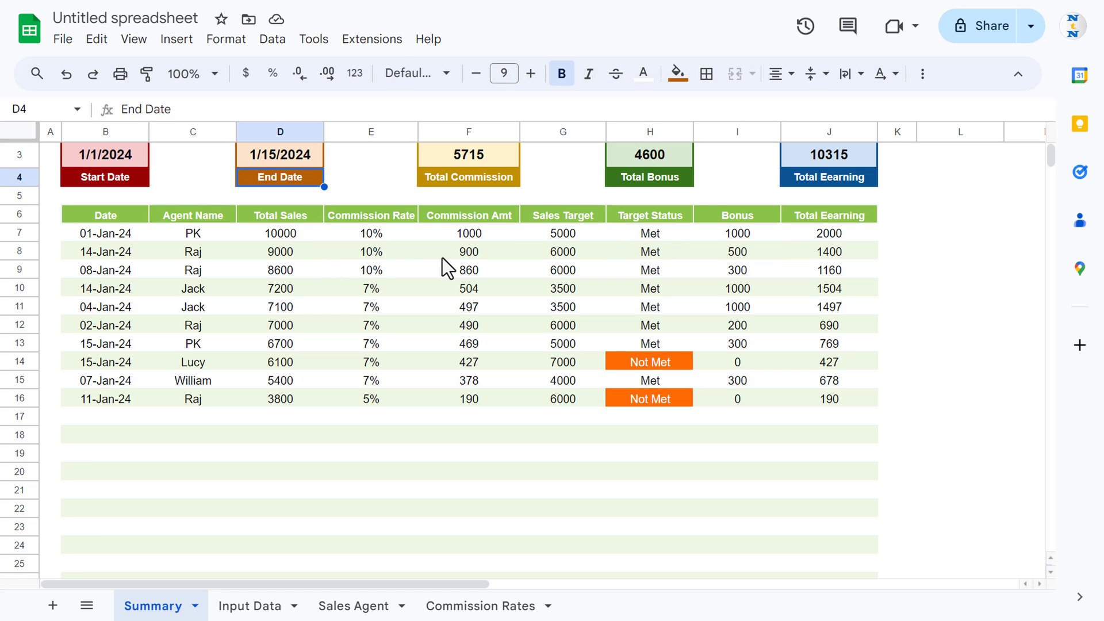
{"action": "key", "text": "Down"}
{"action": "key", "text": "Down"}
{"action": "key", "text": "Down"}
{"action": "key", "text": "Up"}
{"action": "key", "text": "Up"}
{"action": "key", "text": "Up"}
{"action": "key", "text": "Up"}
{"action": "key", "text": "Up"}
{"action": "key", "text": "Up"}
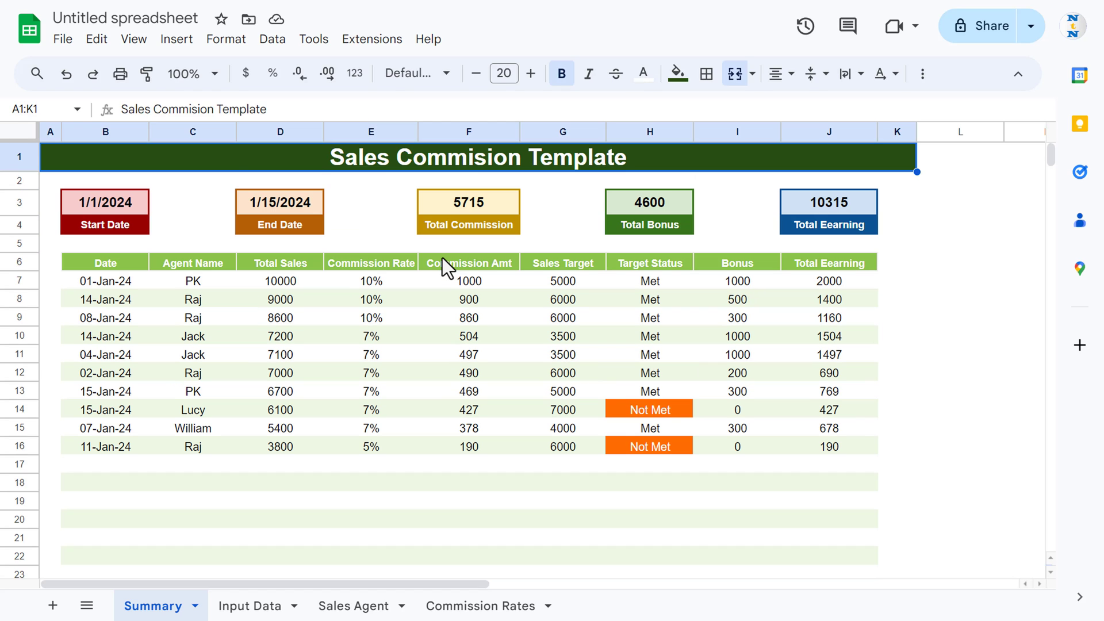
Apply the custom date format DD-MMM-YY to the Start Date and End Date cells, B3 and D3
{"action": "key", "text": "Down"}
{"action": "key", "text": "Down"}
{"action": "left_click", "coordinate": [120, 203]}
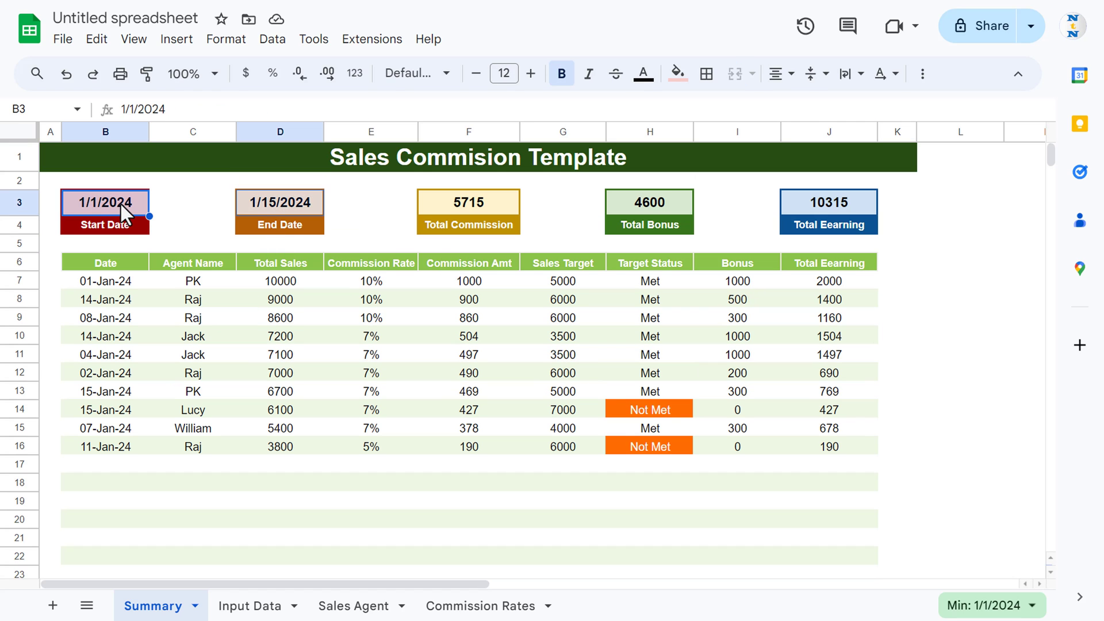
{"action": "key", "text": "alt+o"}
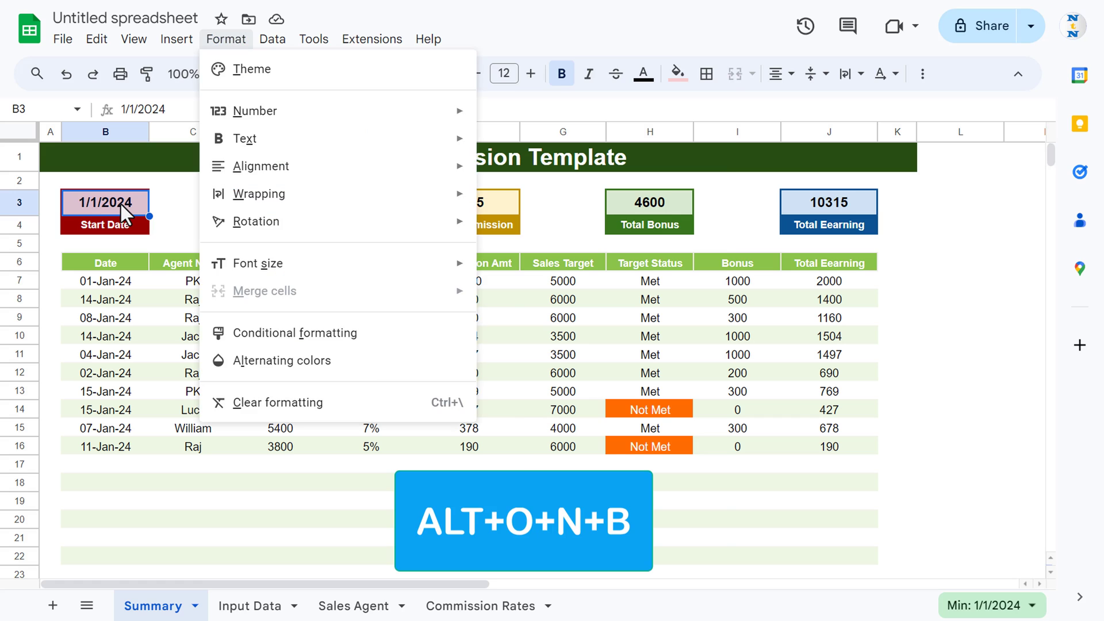
{"action": "key", "text": "n"}
{"action": "key", "text": "b"}
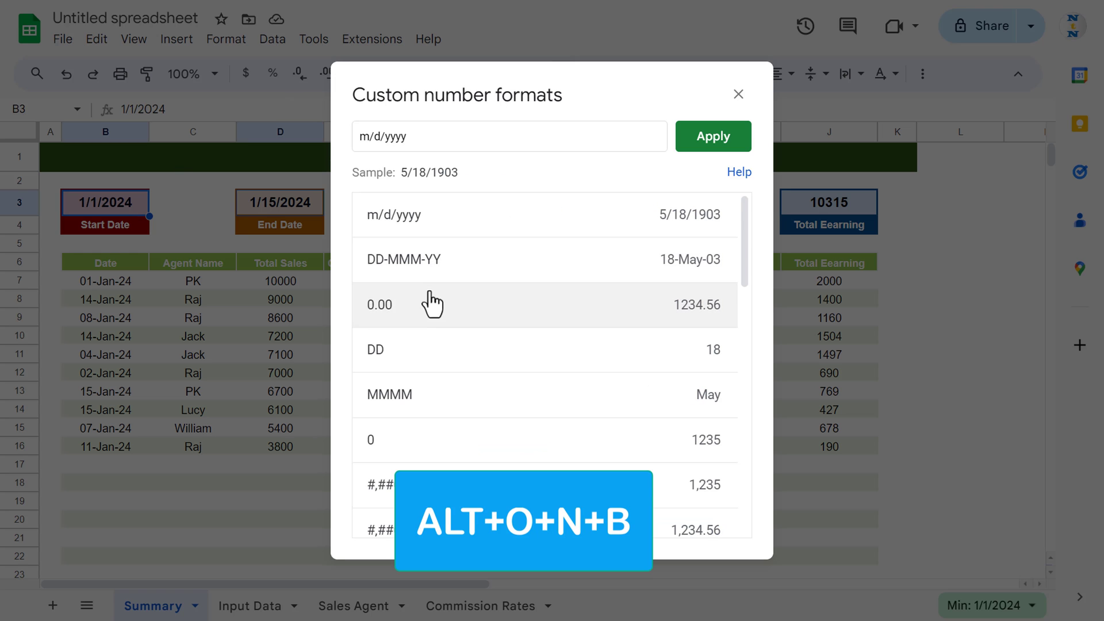
{"action": "left_click", "coordinate": [450, 275]}
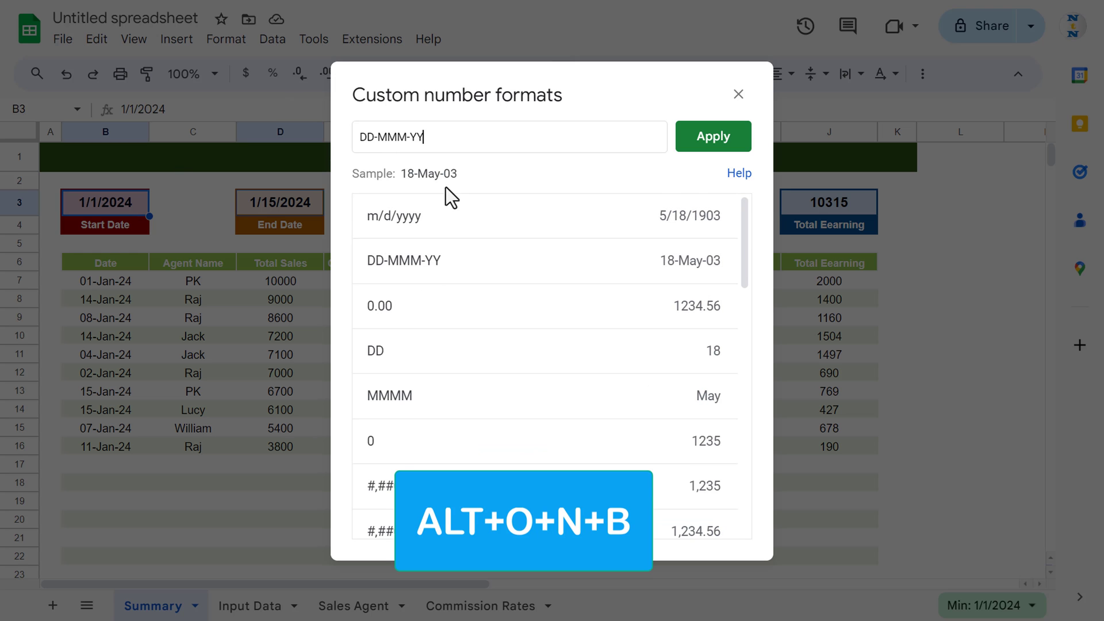
{"action": "left_click", "coordinate": [687, 141]}
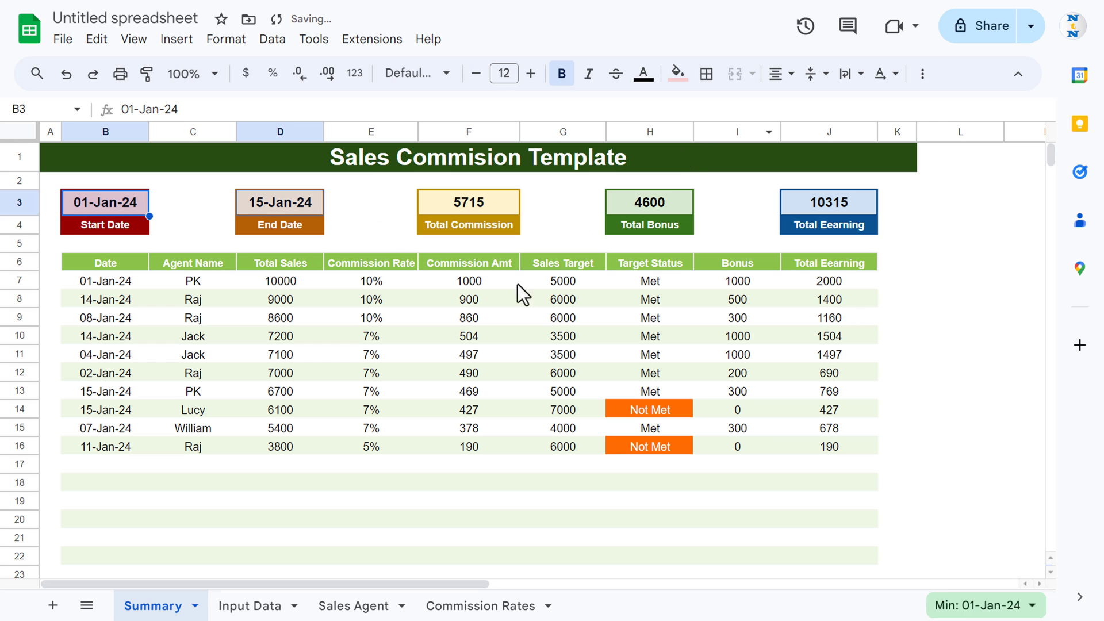
Apply the custom number format 0.00 to the Total Sales cells D7:D1000
{"action": "left_click", "coordinate": [428, 304]}
{"action": "left_click", "coordinate": [295, 281]}
{"action": "key", "text": "ctrl+shift+Down"}
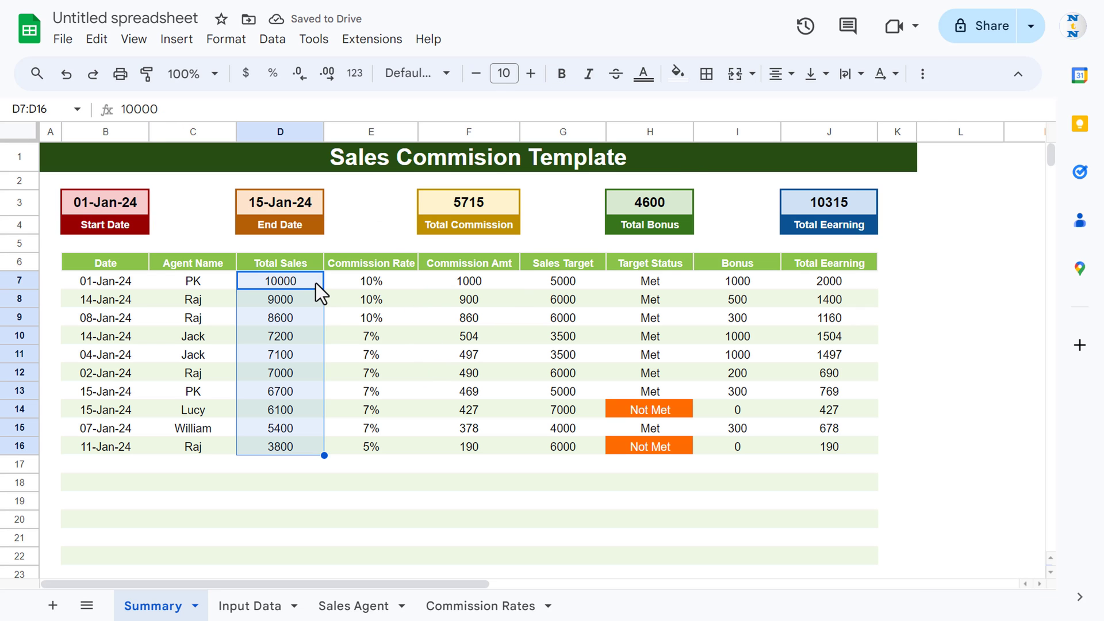
{"action": "key", "text": "ctrl+shift+Down"}
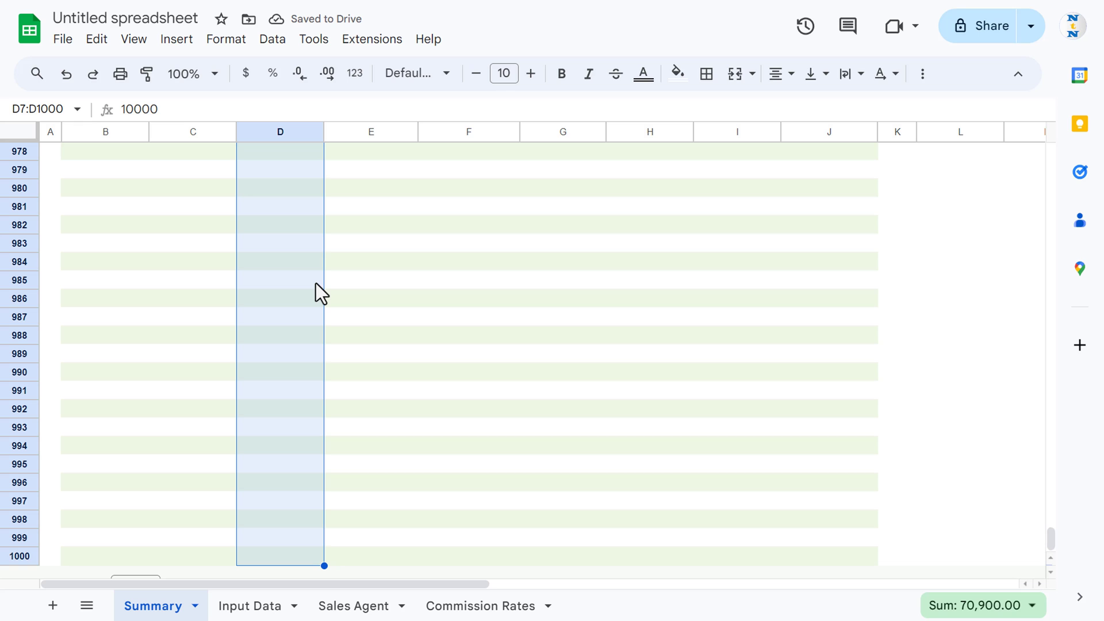
{"action": "key", "text": "alt+o"}
{"action": "key", "text": "n"}
{"action": "key", "text": "Up"}
{"action": "key", "text": "Return"}
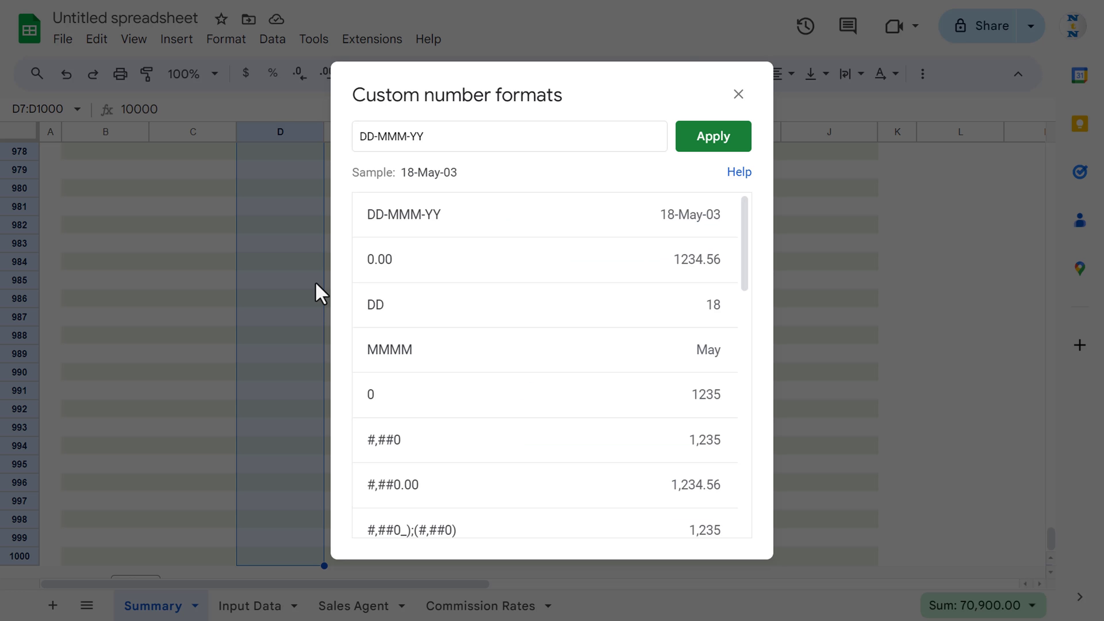
{"action": "left_click", "coordinate": [405, 260]}
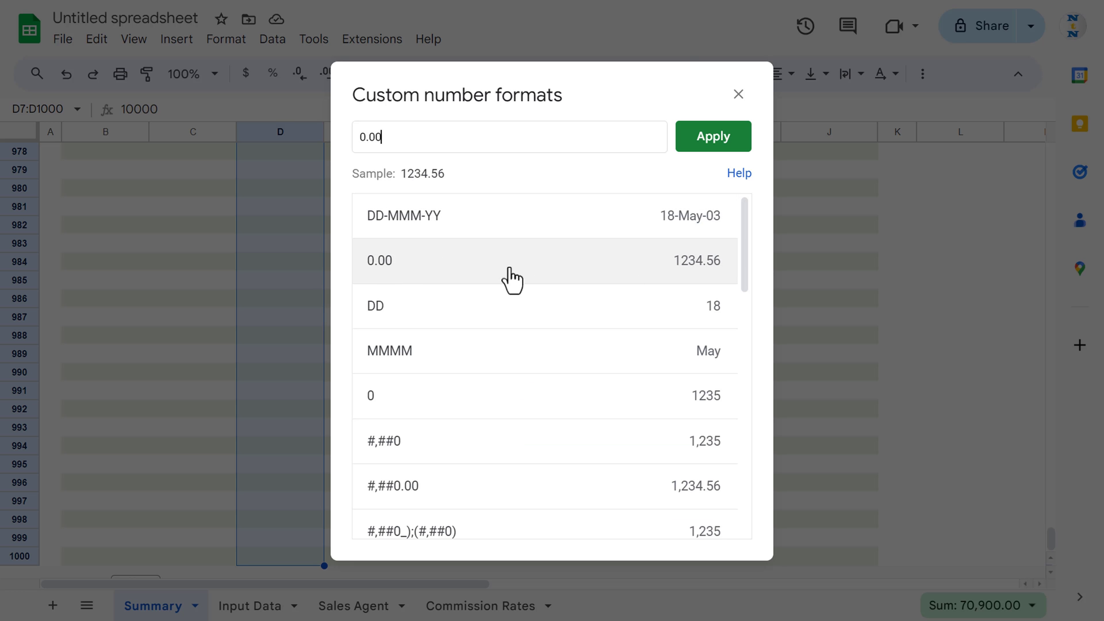
{"action": "left_click", "coordinate": [711, 144]}
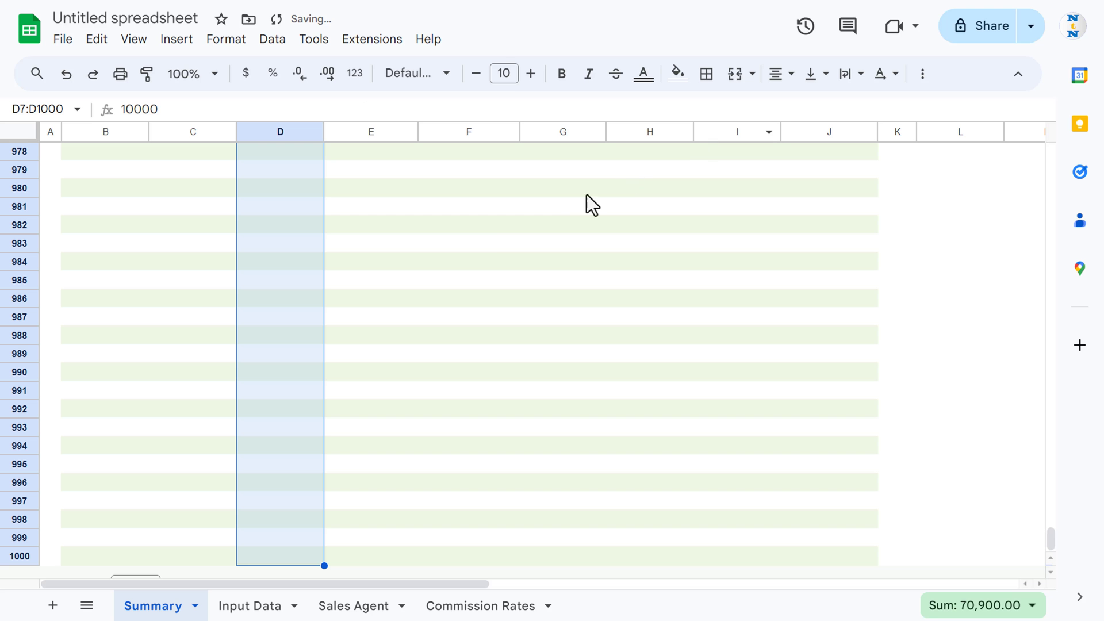
Apply the custom number format 0.00 to the Commission Amt cells F7:F1000
{"action": "key", "text": "Up"}
{"action": "key", "text": "Down"}
{"action": "key", "text": "Right"}
{"action": "key", "text": "Right"}
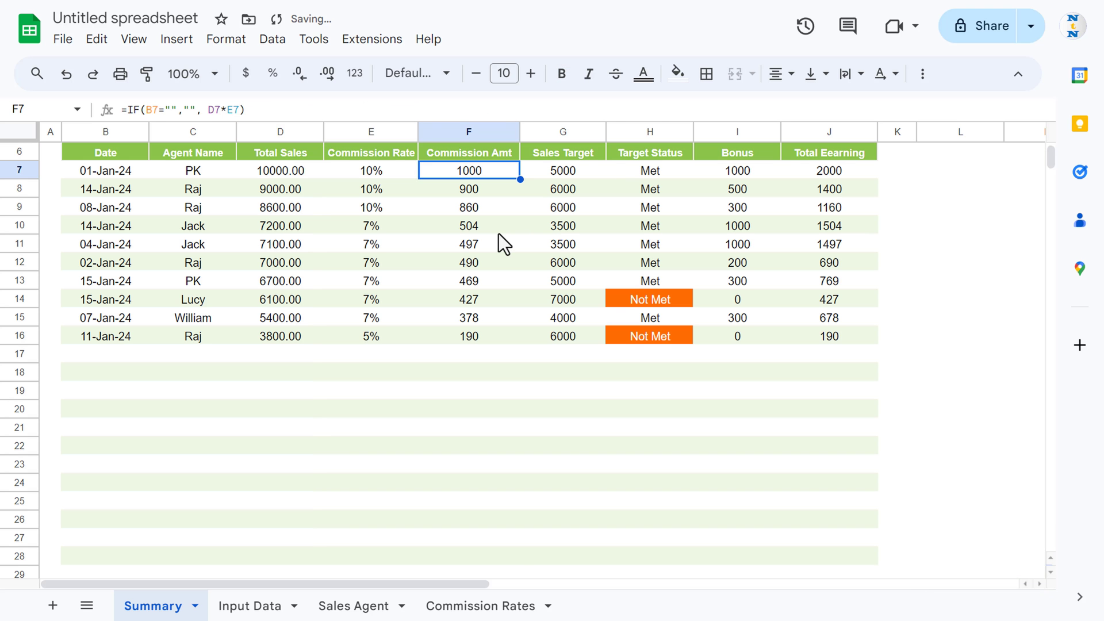
{"action": "key", "text": "ctrl+shift+Down"}
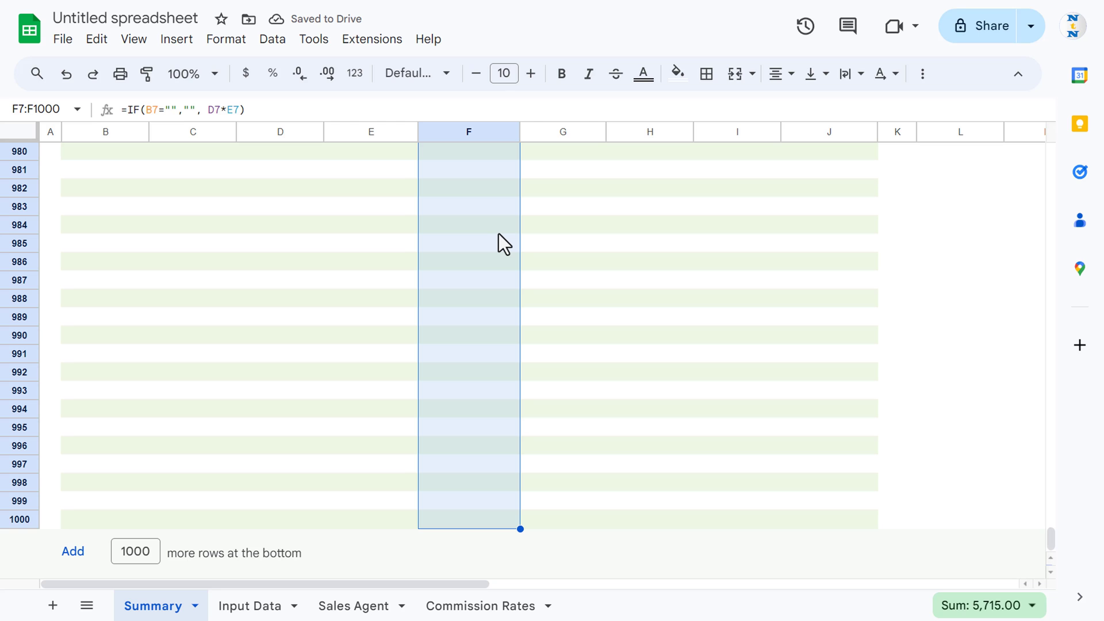
{"action": "key", "text": "alt+o"}
{"action": "key", "text": "n"}
{"action": "key", "text": "Up"}
{"action": "key", "text": "Return"}
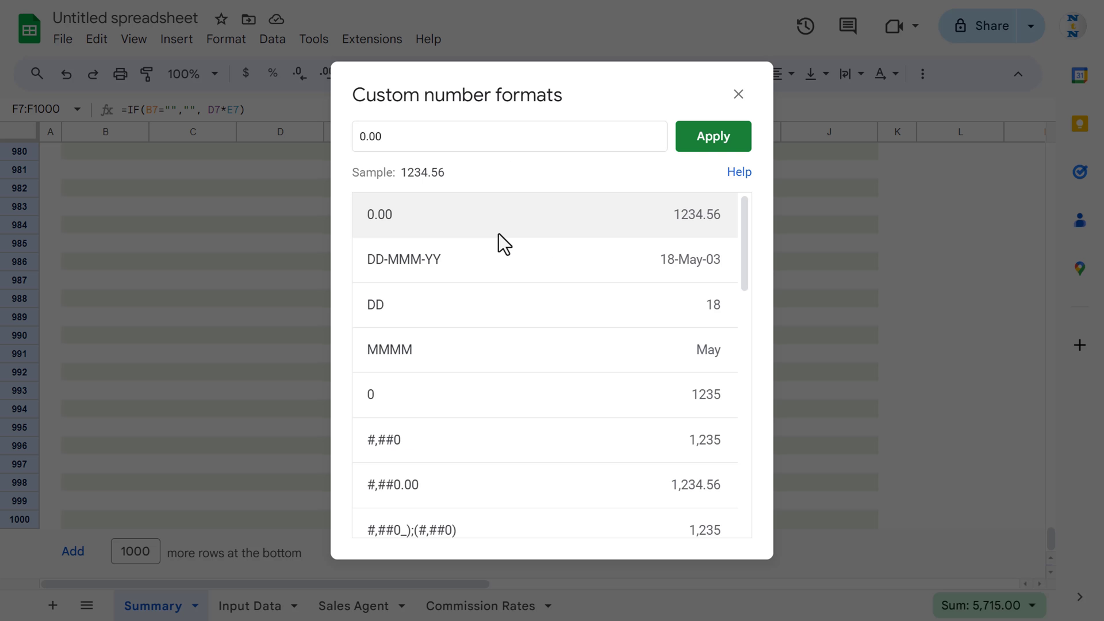
{"action": "left_click", "coordinate": [695, 145]}
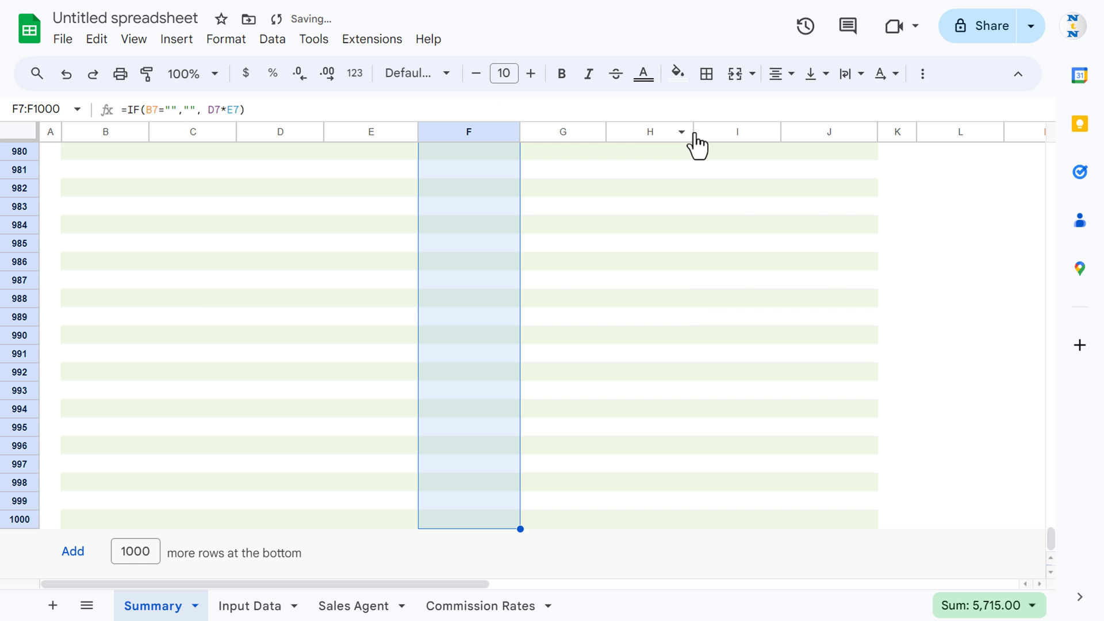
Apply the custom number format 0.00 to the Sales Target cells G7:G1000
{"action": "key", "text": "Up"}
{"action": "key", "text": "Down"}
{"action": "key", "text": "Right"}
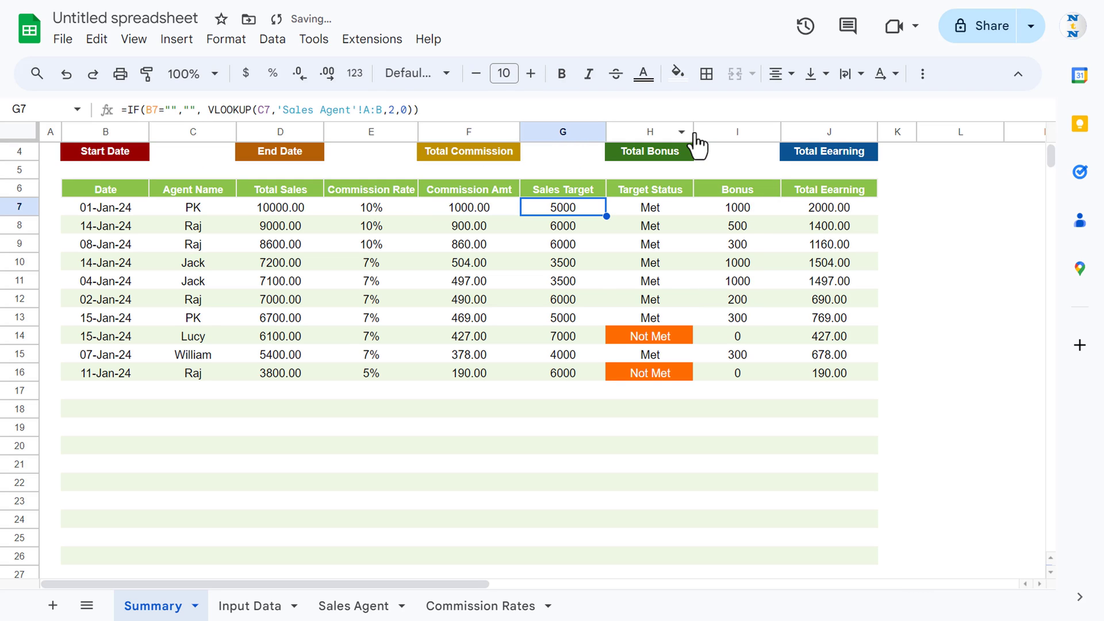
{"action": "key", "text": "ctrl+shift+Down"}
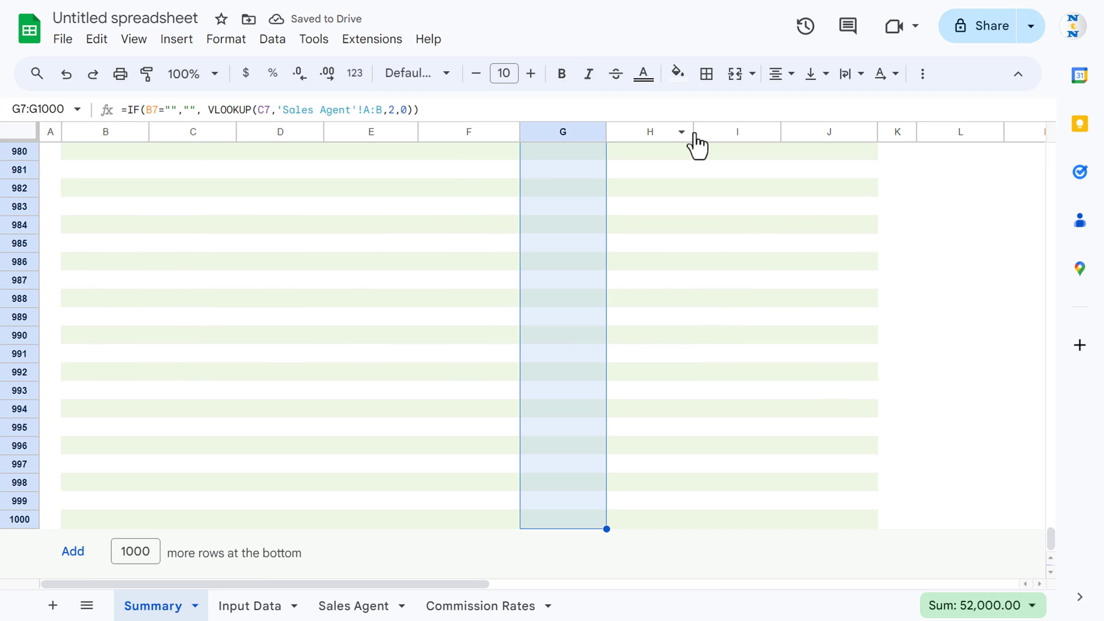
{"action": "key", "text": "n"}
{"action": "key", "text": "Up"}
{"action": "key", "text": "Return"}
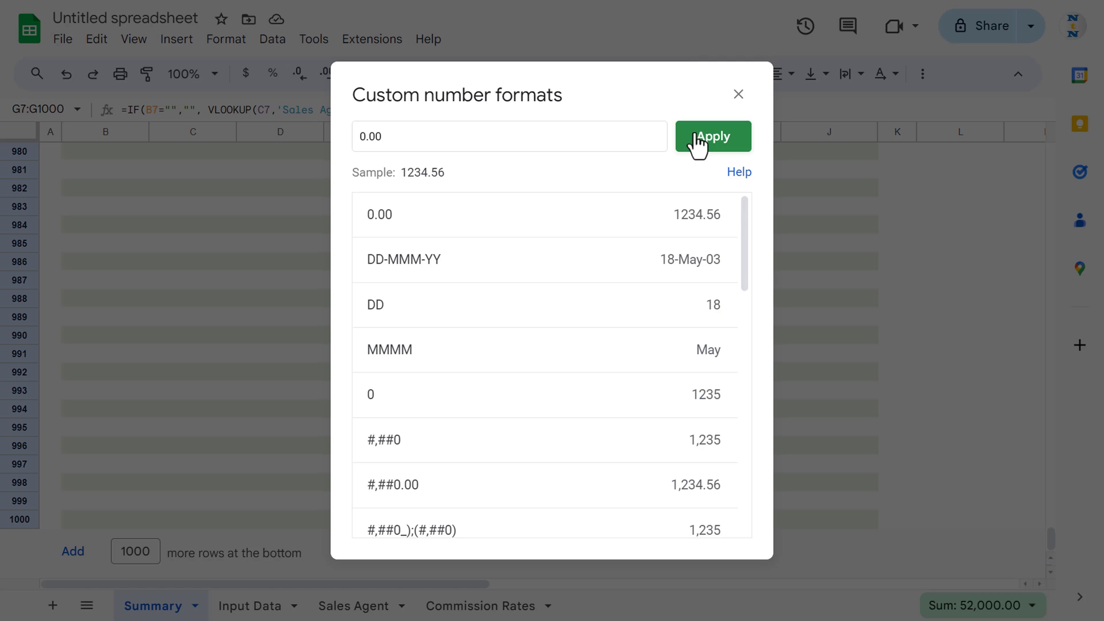
{"action": "left_click", "coordinate": [718, 140]}
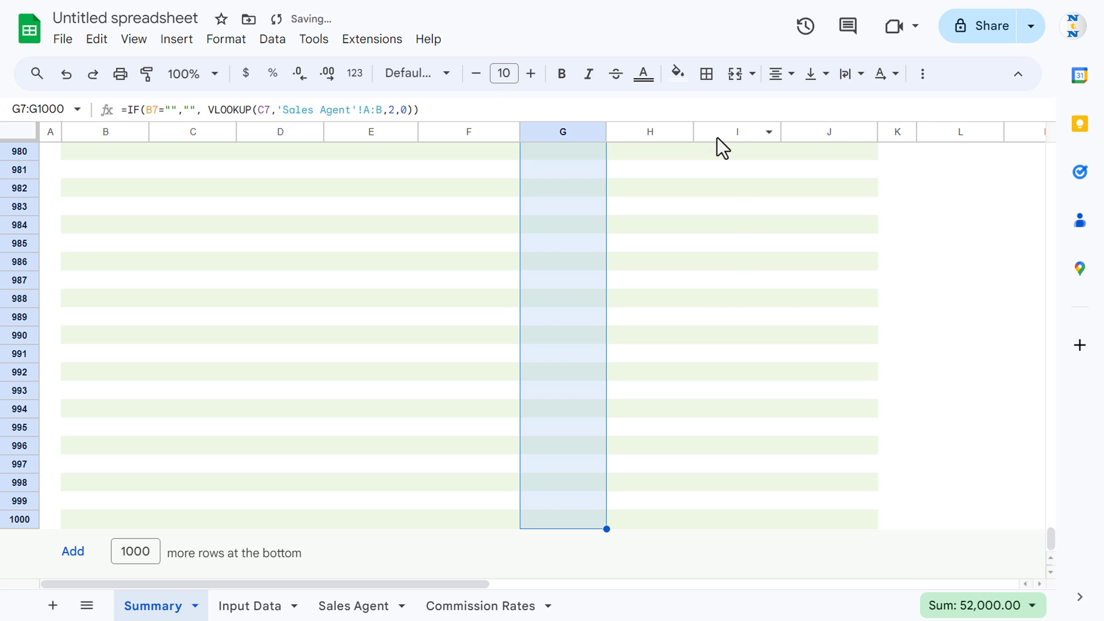
Apply the custom number format 0.00 to the Bonus cells I7:I1000
{"action": "key", "text": "ctrl+Up"}
{"action": "key", "text": "Right"}
{"action": "key", "text": "Right"}
{"action": "key", "text": "Down"}
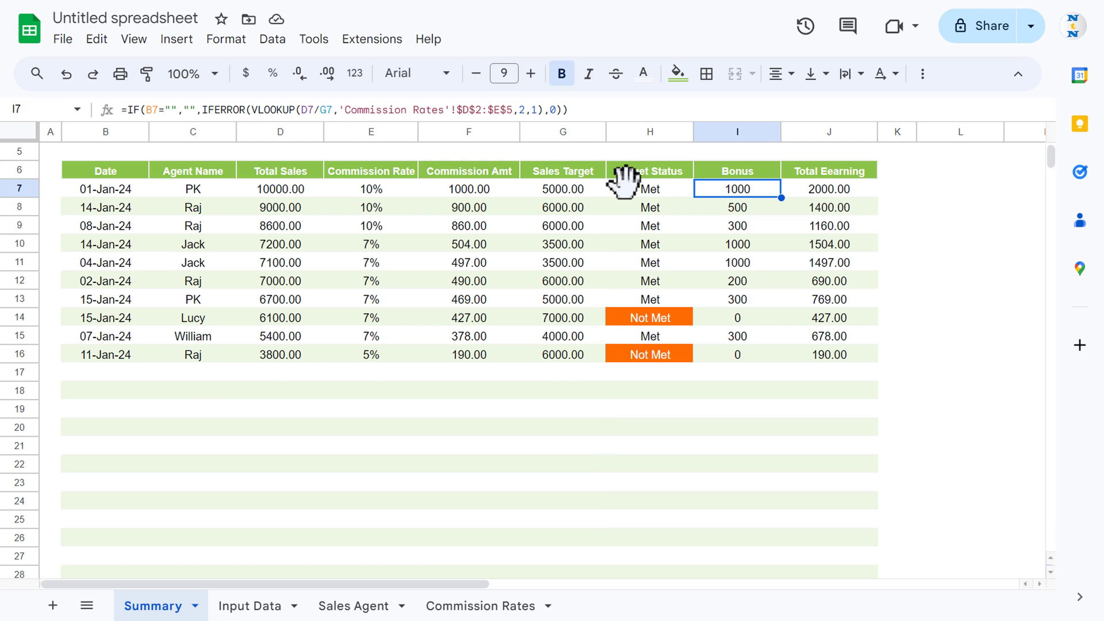
{"action": "key", "text": "ctrl+shift+Down"}
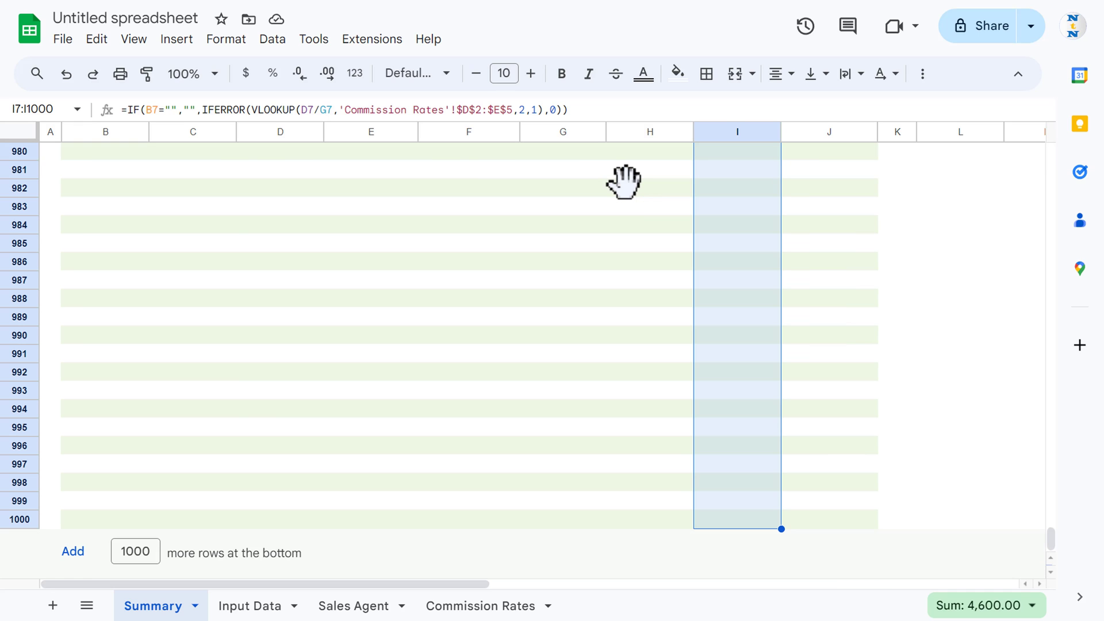
{"action": "key", "text": "alt+o"}
{"action": "key", "text": "n"}
{"action": "key", "text": "Up"}
{"action": "key", "text": "Return"}
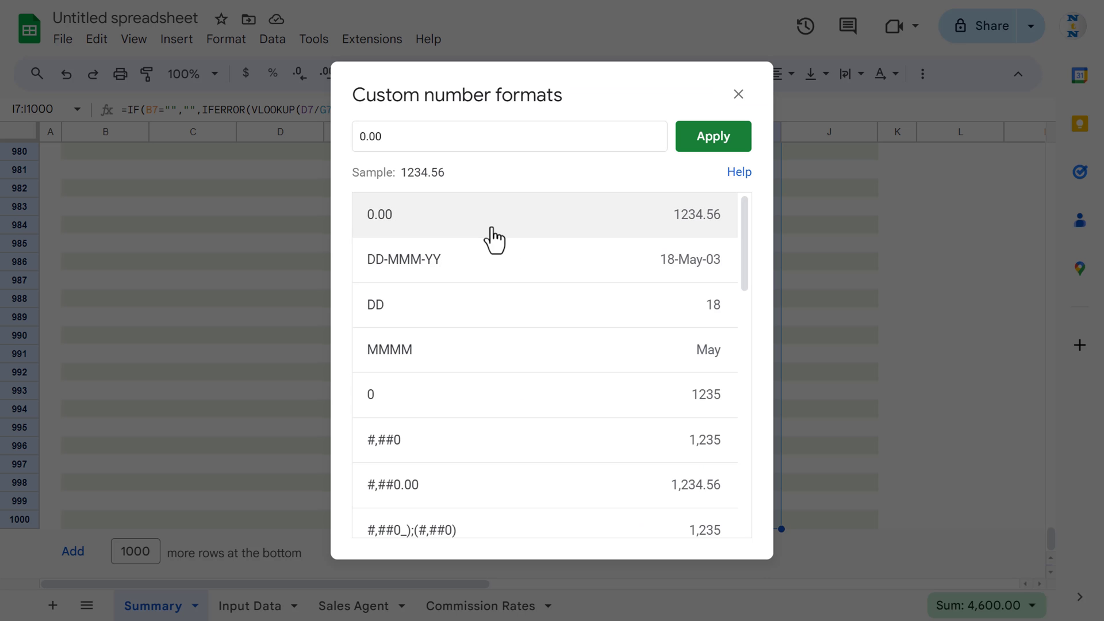
{"action": "left_click", "coordinate": [715, 166]}
{"action": "key", "text": "ctrl+Up"}
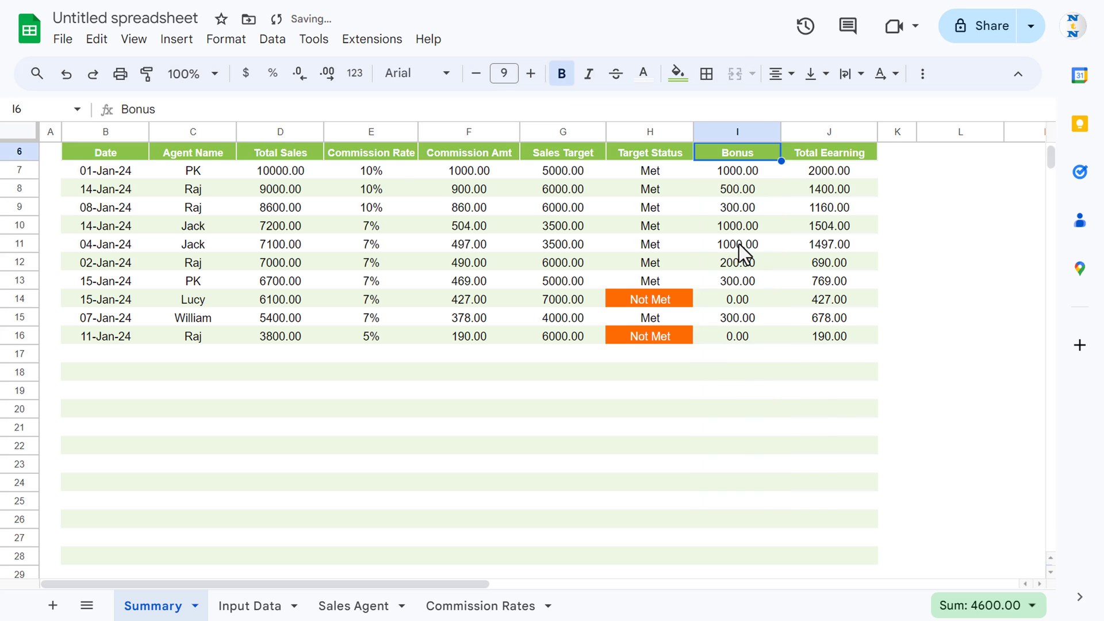
Correct the spelling of the sheet title in row 1 to Sales Commission Template and select the Date header cell B6
{"action": "key", "text": "ctrl+Home"}
{"action": "left_click", "coordinate": [739, 252]}
{"action": "left_click", "coordinate": [482, 160]}
{"action": "double_click", "coordinate": [483, 158]}
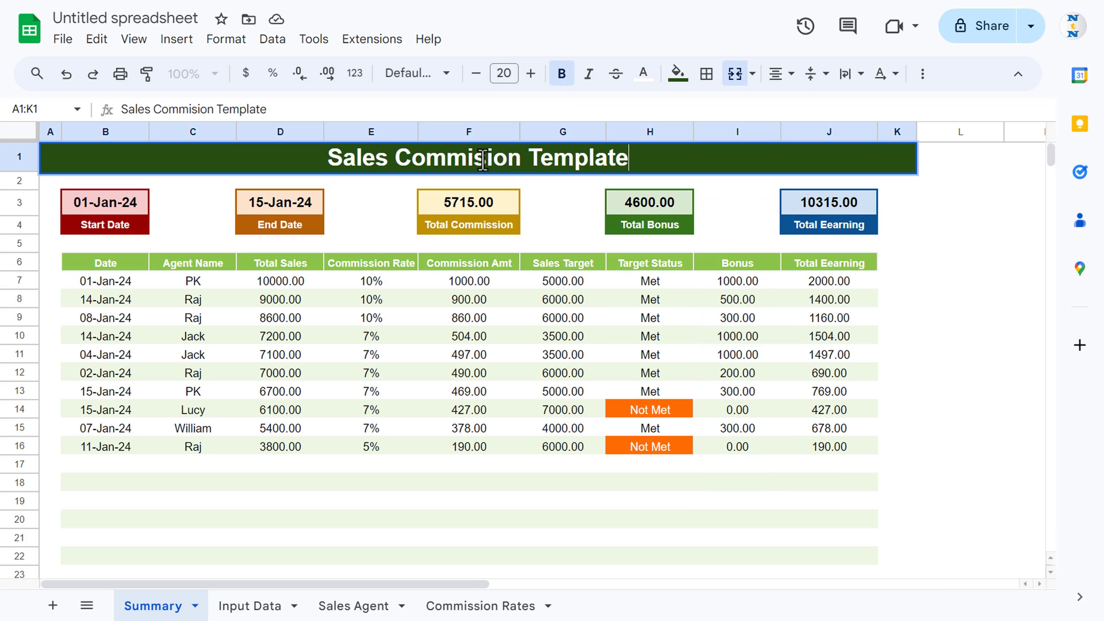
{"action": "type", "text": "s"}
{"action": "key", "text": "Return"}
{"action": "key", "text": "Down"}
{"action": "key", "text": "Down"}
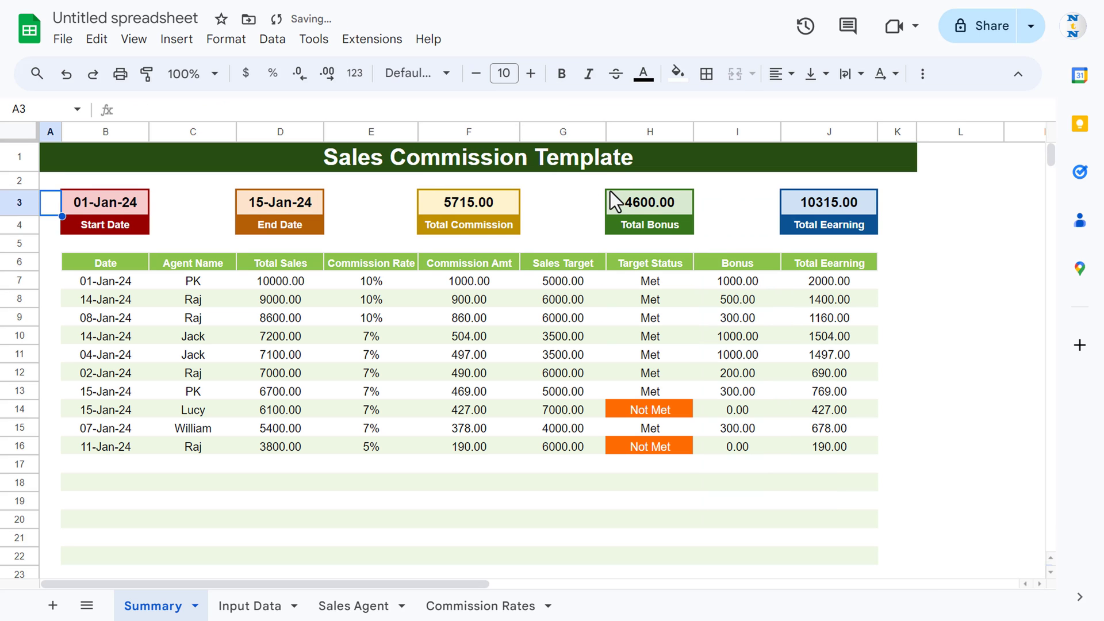
{"action": "key", "text": "Down"}
{"action": "key", "text": "Down"}
{"action": "key", "text": "Right"}
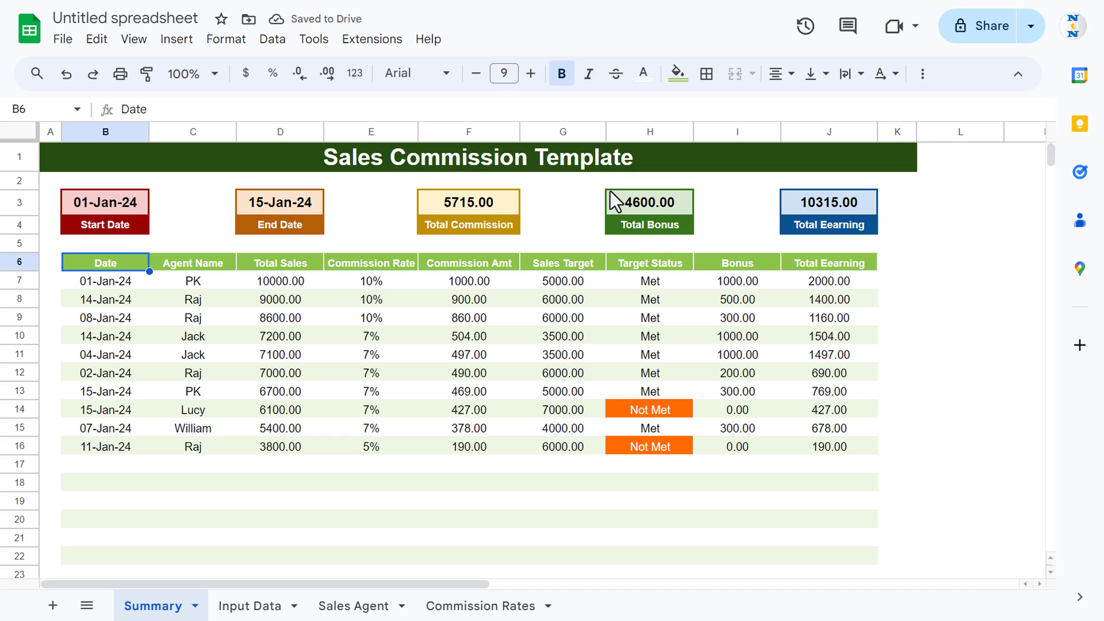